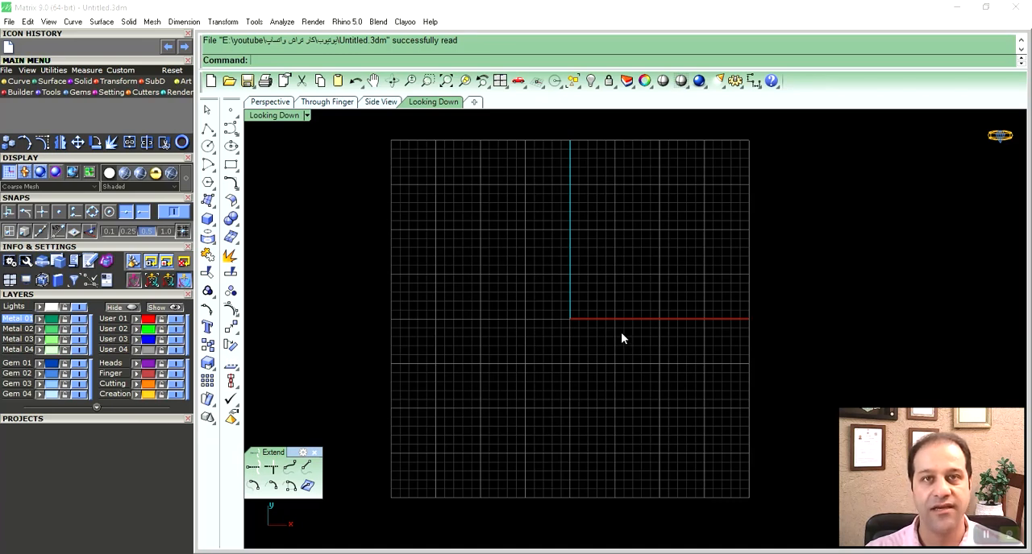
- Draw a circle of diameter 30 centred on the origin, on the Lights layer
right_click_drag(609, 335, 620, 335)
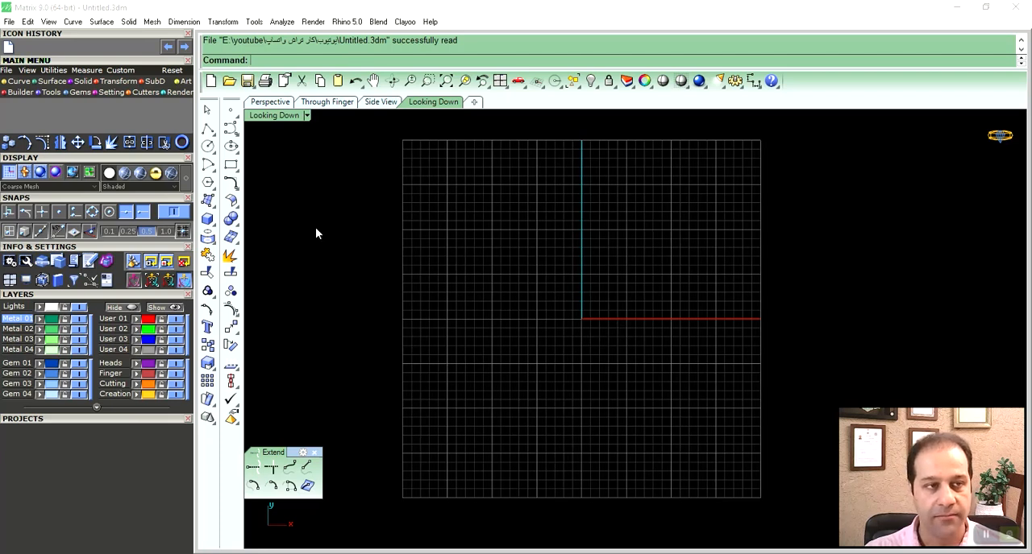
left_click(17, 81)
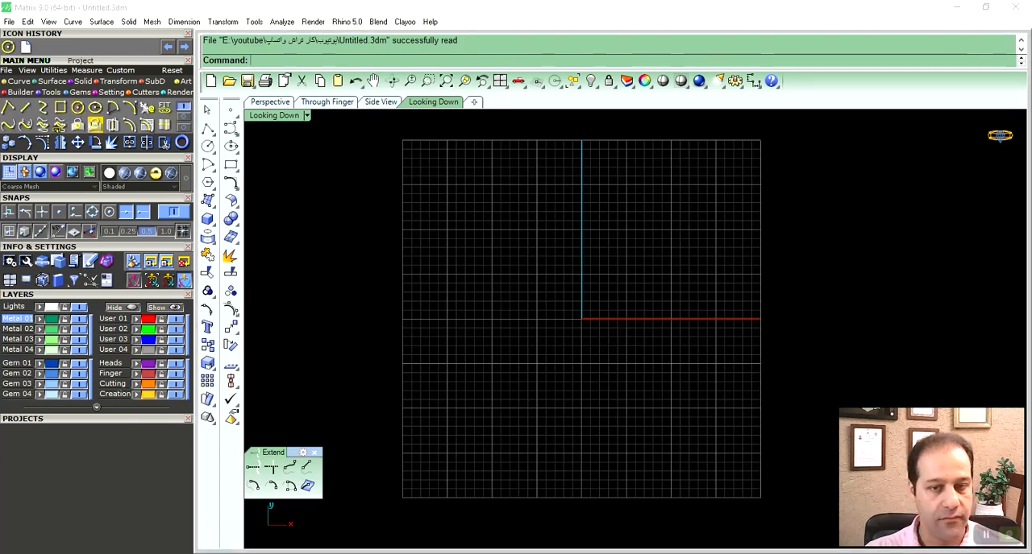
type("0")
key("Return")
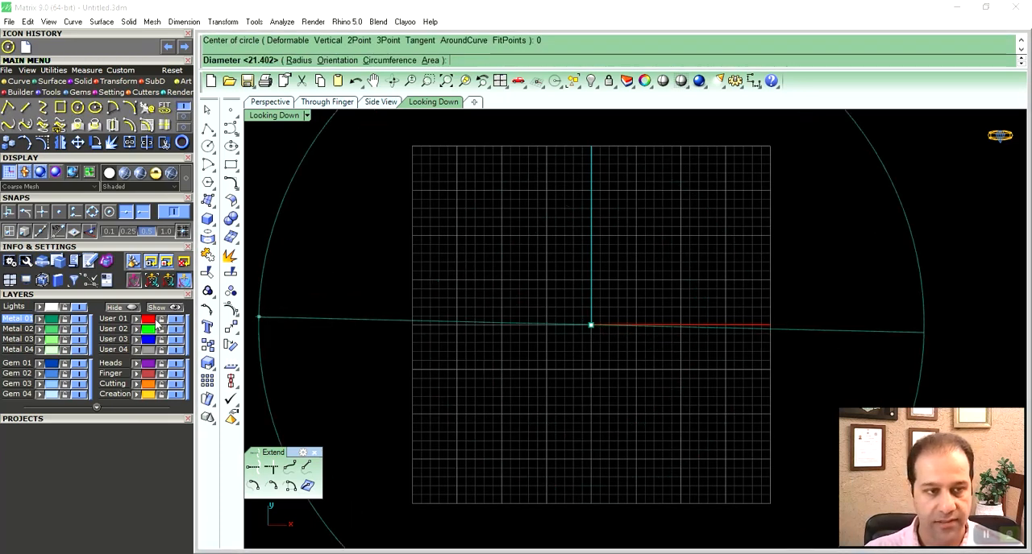
left_click(26, 308)
right_click_drag(541, 237, 547, 253)
right_click_drag(521, 189, 513, 181)
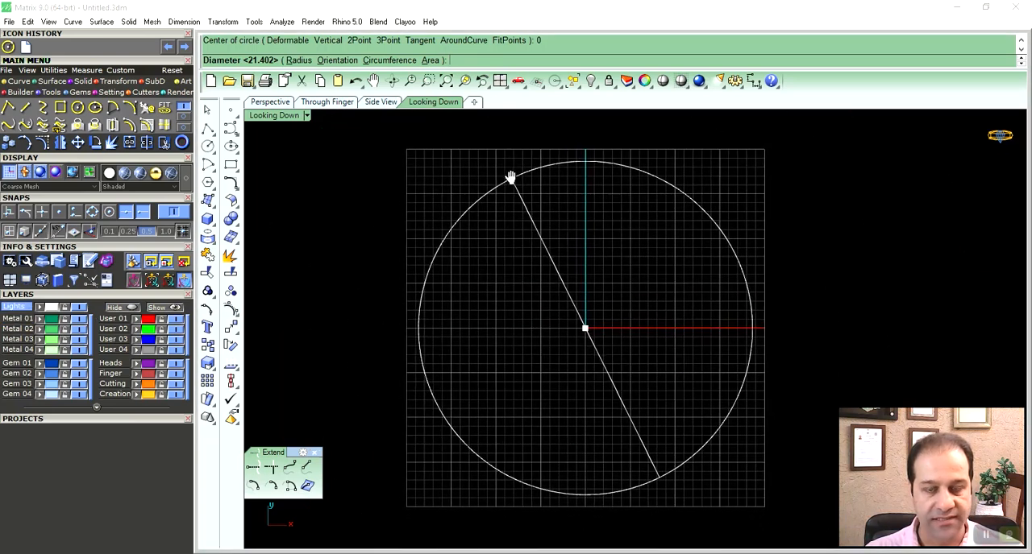
type("30")
key("Return")
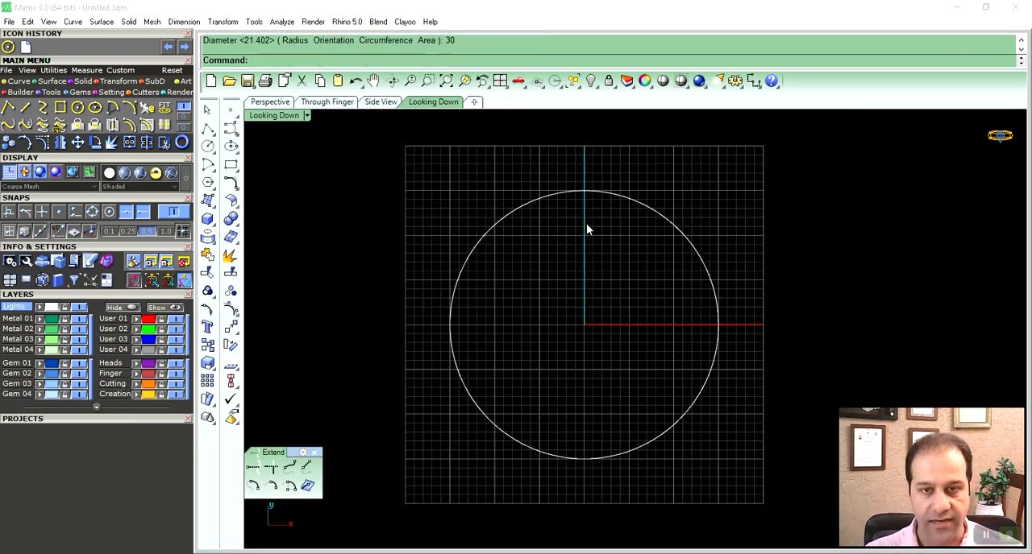
- Draw a single line from the origin straight up to the circle's upper quadrant, with the needed object snaps enabled
right_click_drag(587, 230, 529, 253)
left_click(25, 107)
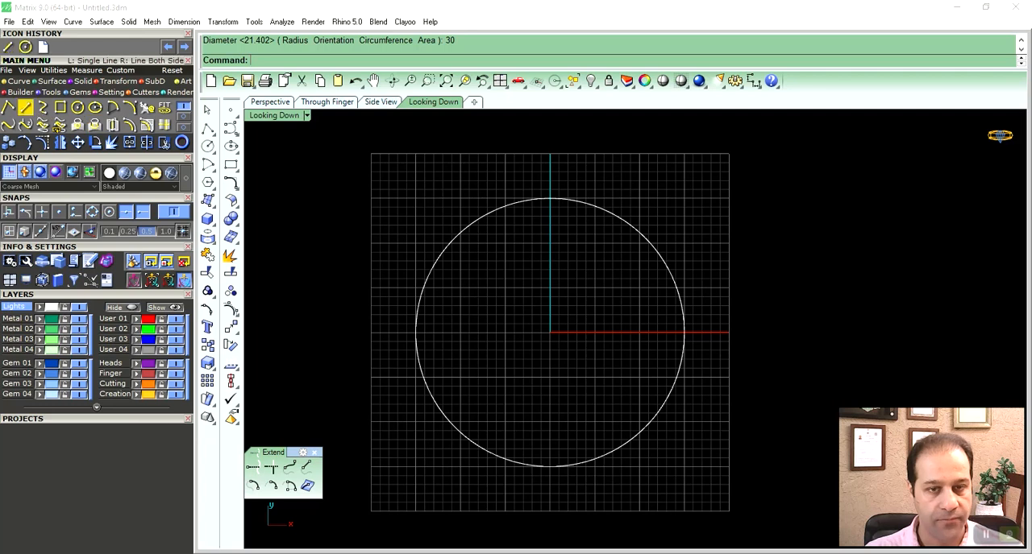
type("0")
key("Return")
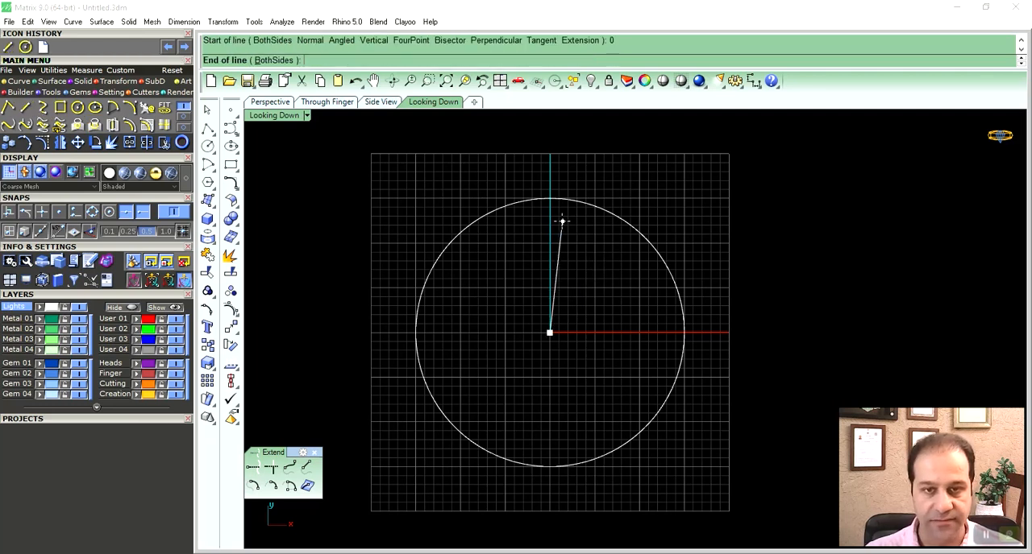
left_click(92, 211)
left_click(75, 211)
left_click(562, 211)
- Polar array the vertical line around the origin with 6 items over 360 degrees
right_click_drag(571, 253, 592, 244)
left_click(571, 233)
right_click_drag(577, 278, 559, 275)
left_click(116, 82)
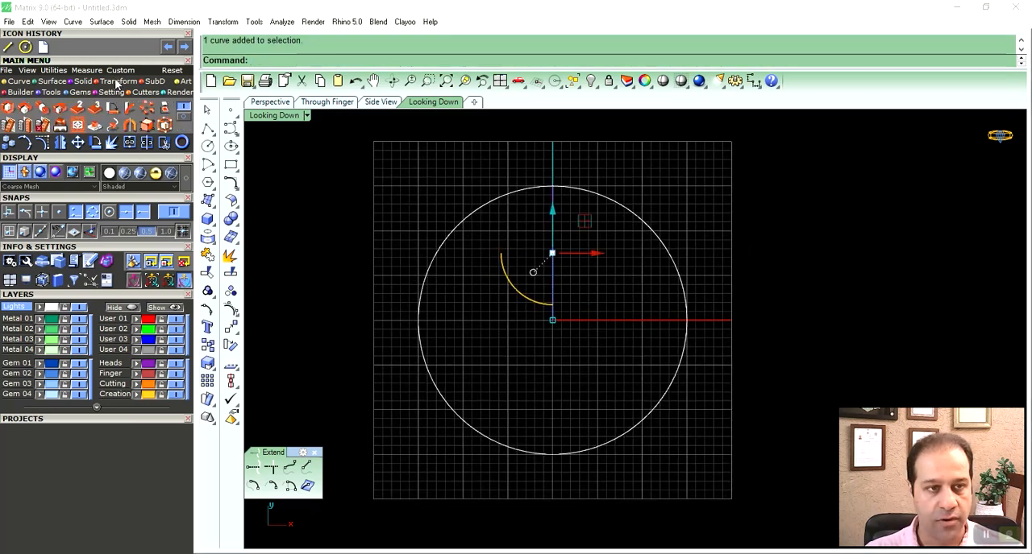
left_click(129, 107)
right_click_drag(503, 310, 530, 310)
type("0")
key("Return")
type("6")
key("Return")
key("Return")
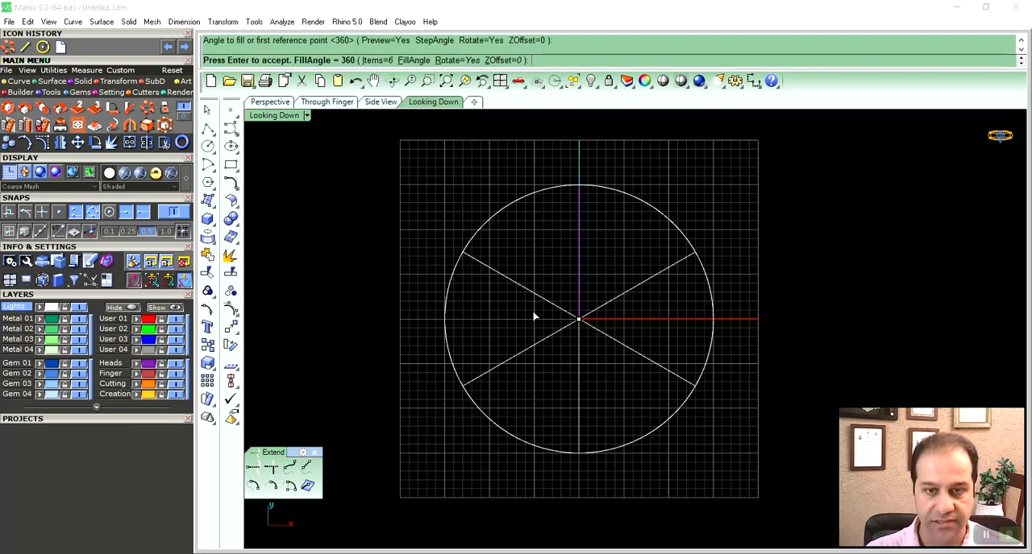
key("Return")
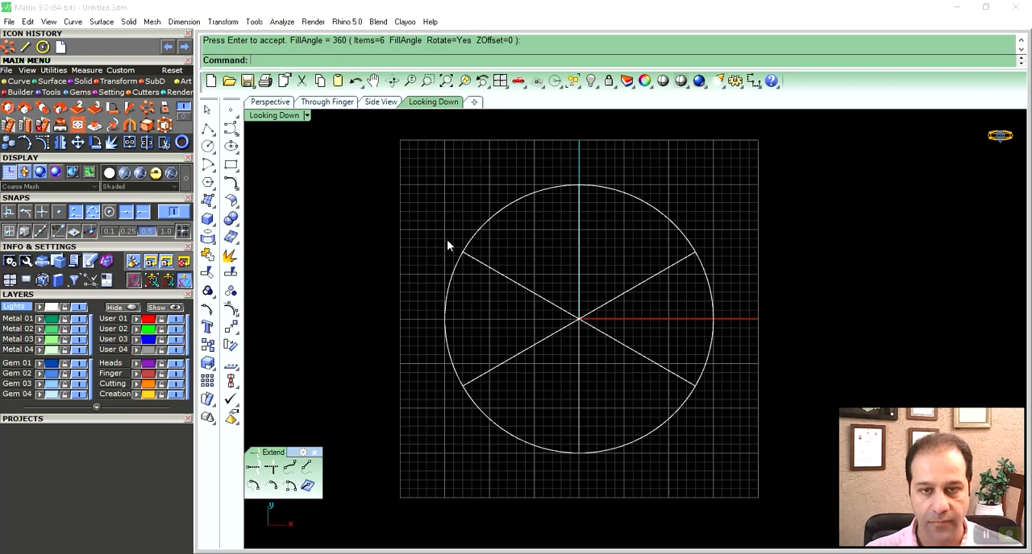
left_click_drag(392, 164, 790, 483)
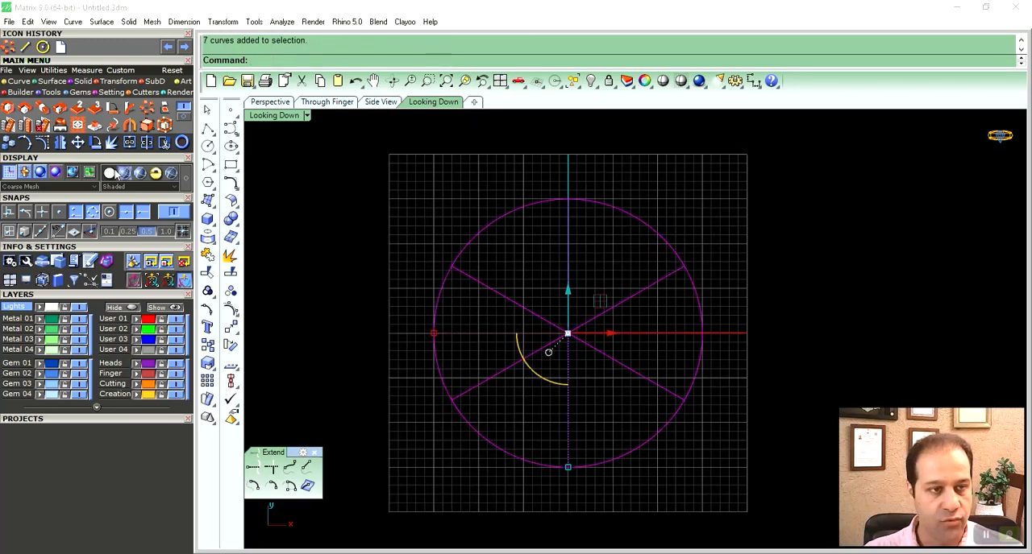
left_click(95, 142)
type("0")
key("Return")
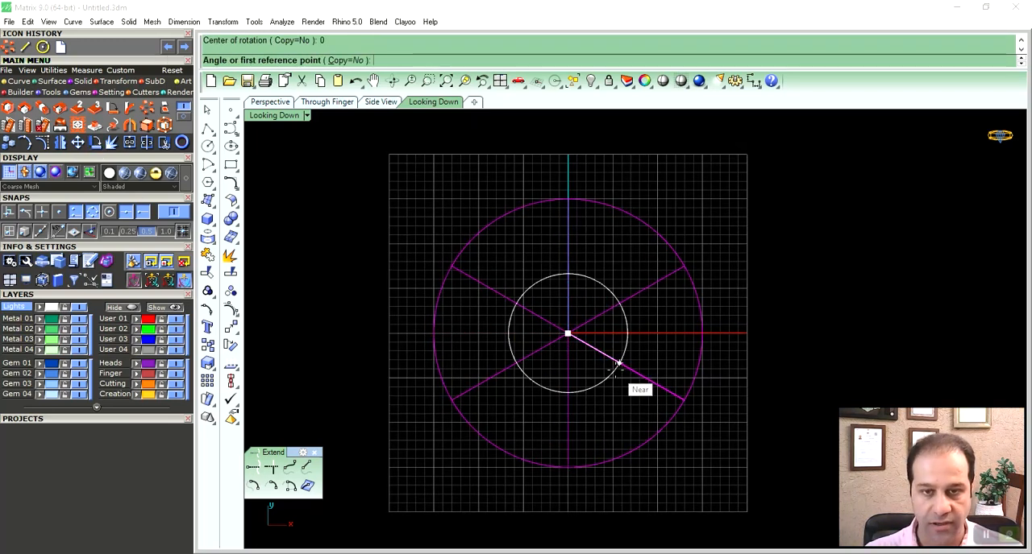
left_click(631, 215)
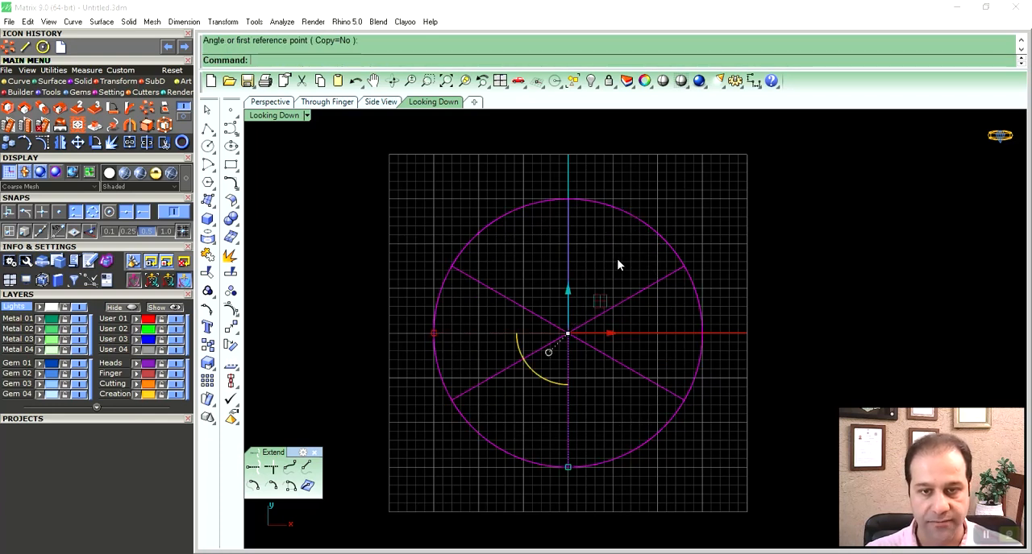
- Draw a chord line from the vertical spoke's upper end to the outer end of the neighbouring upper-right spoke
type("l")
key("Return")
left_click(568, 199)
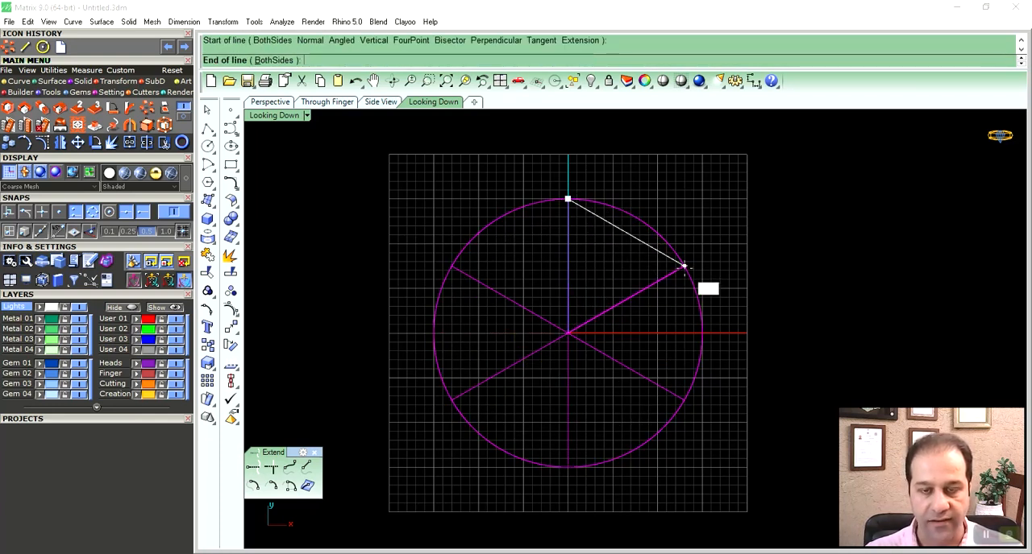
left_click(681, 266)
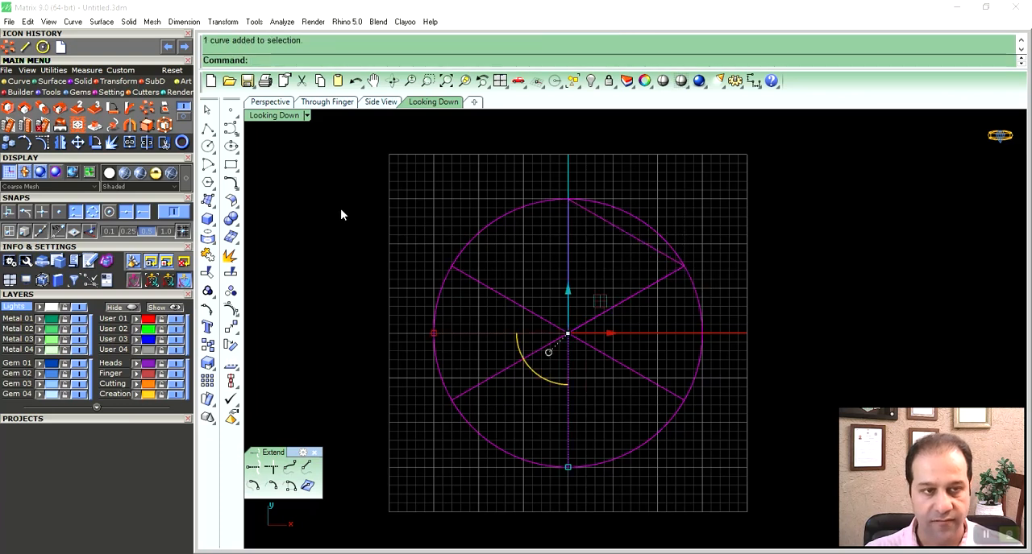
- Rotate the circle, spokes and chord together about the origin, from the chord's midpoint to the vertical axis
left_click(96, 143)
type("0")
key("Return")
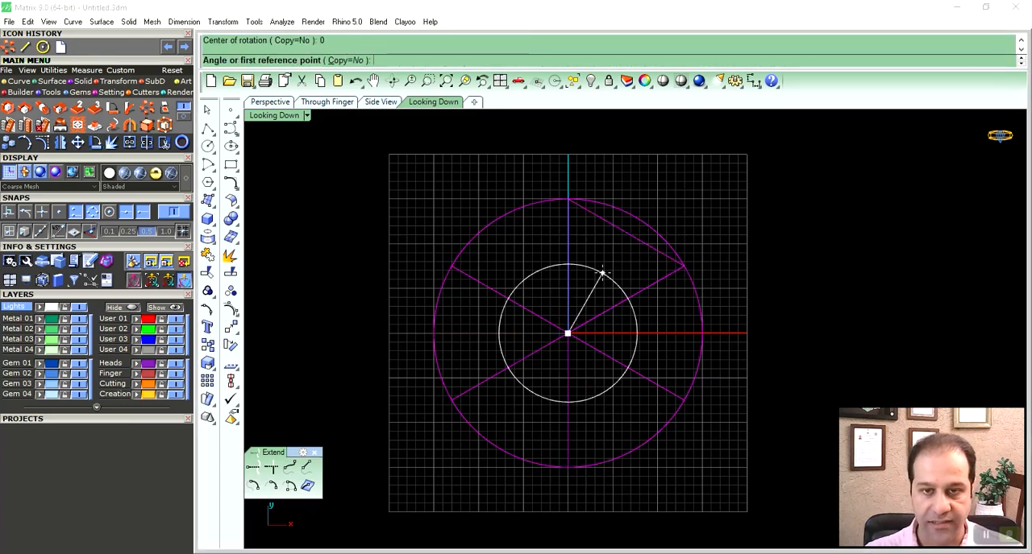
left_click(626, 232)
left_click(660, 175)
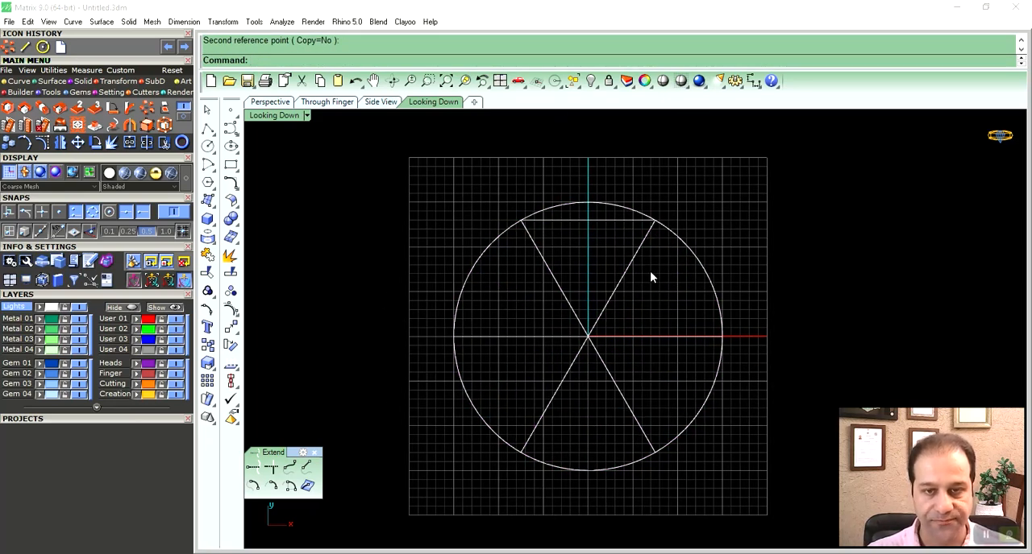
- Delete the horizontal and lower spokes, keeping only the two upper spokes that meet the chord
left_click(636, 243)
right_click_drag(628, 293, 618, 295)
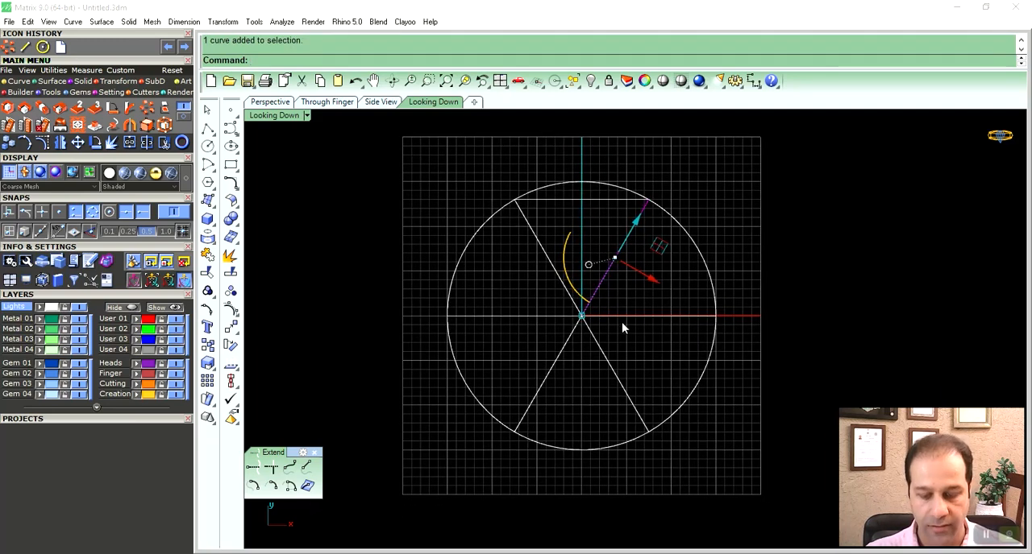
left_click(672, 294)
left_click(640, 419)
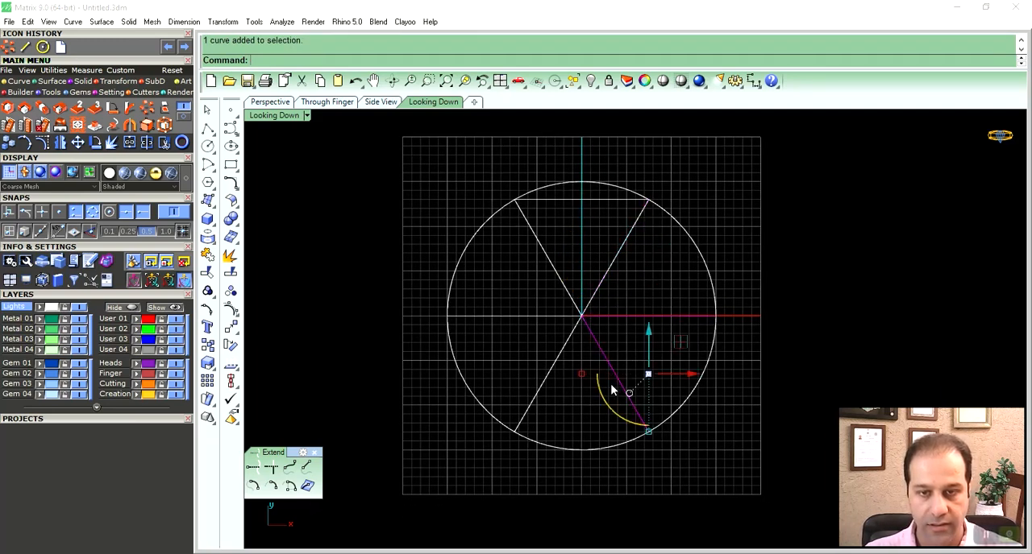
key("Delete")
left_click(546, 377)
key("Delete")
- Draw an arc by start, end and direction between the two spokes below the chord, bulging up to touch the circle
right_click_drag(575, 315, 579, 337)
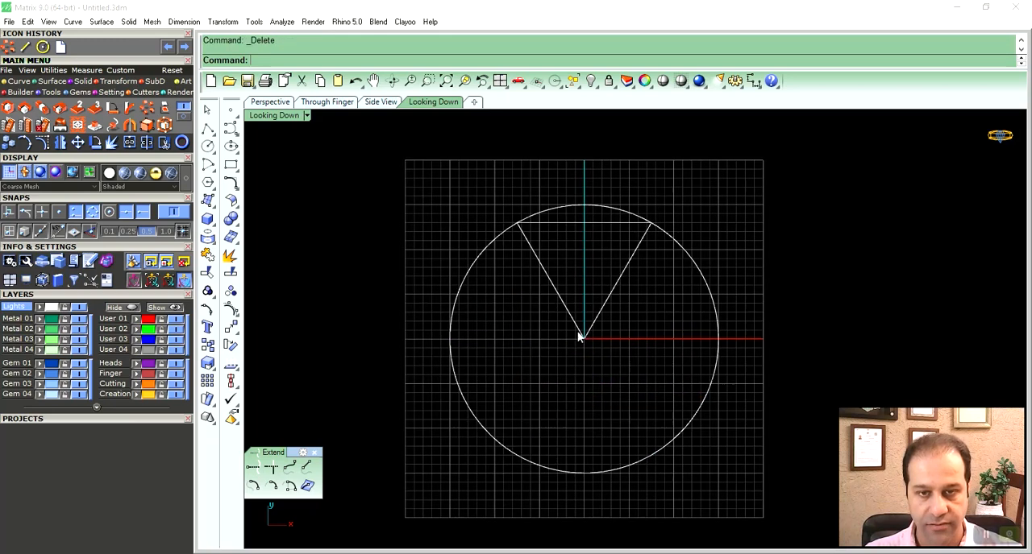
scroll(593, 287, "up", 3)
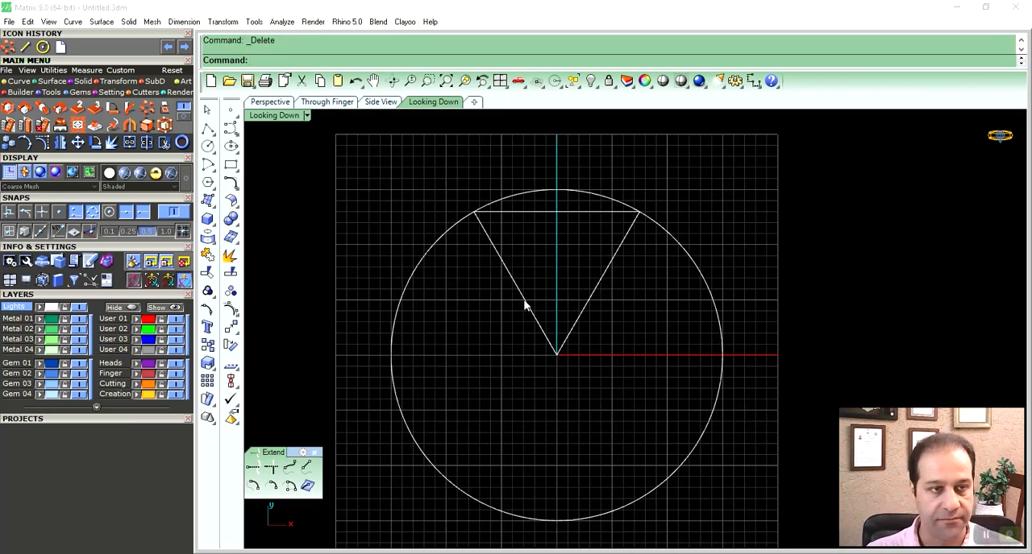
left_click(19, 82)
left_click(130, 108)
right_click_drag(584, 255, 604, 271)
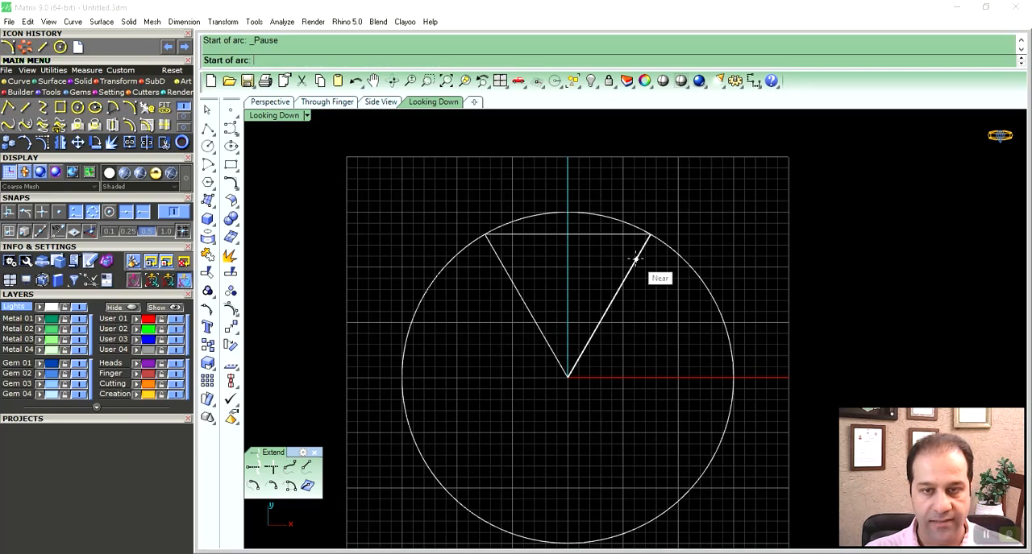
left_click(636, 258)
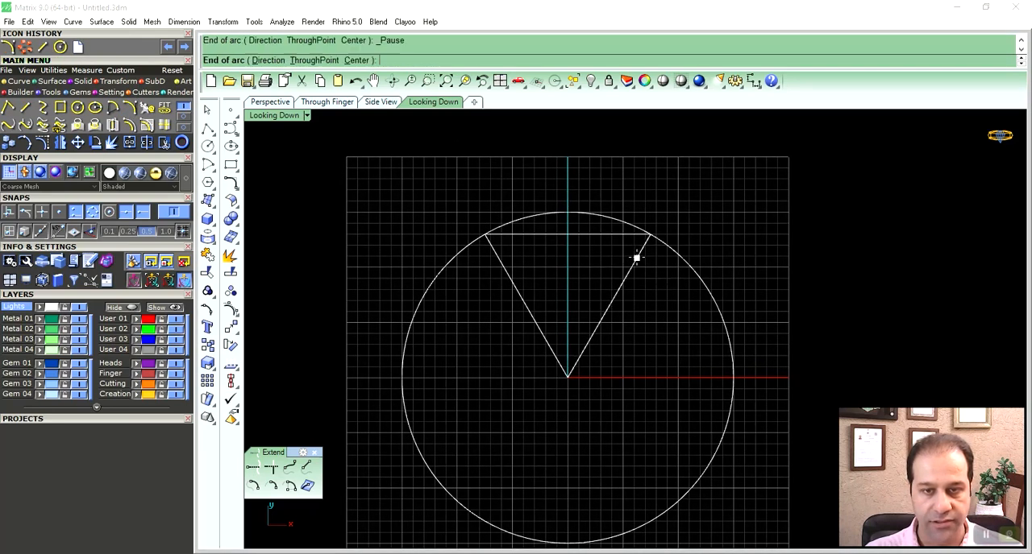
left_click(498, 257)
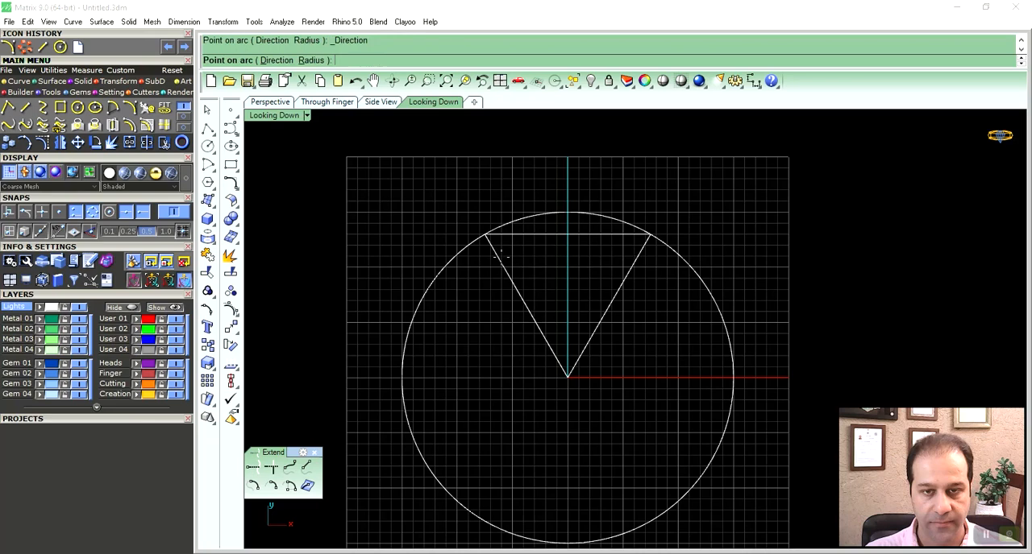
left_click(611, 197)
- Delete the horizontal chord joining the outer ends of the two spokes
mouse_move(648, 213)
right_mouse_down()
mouse_move(656, 184)
mouse_move(652, 221)
right_mouse_up()
left_click(615, 197)
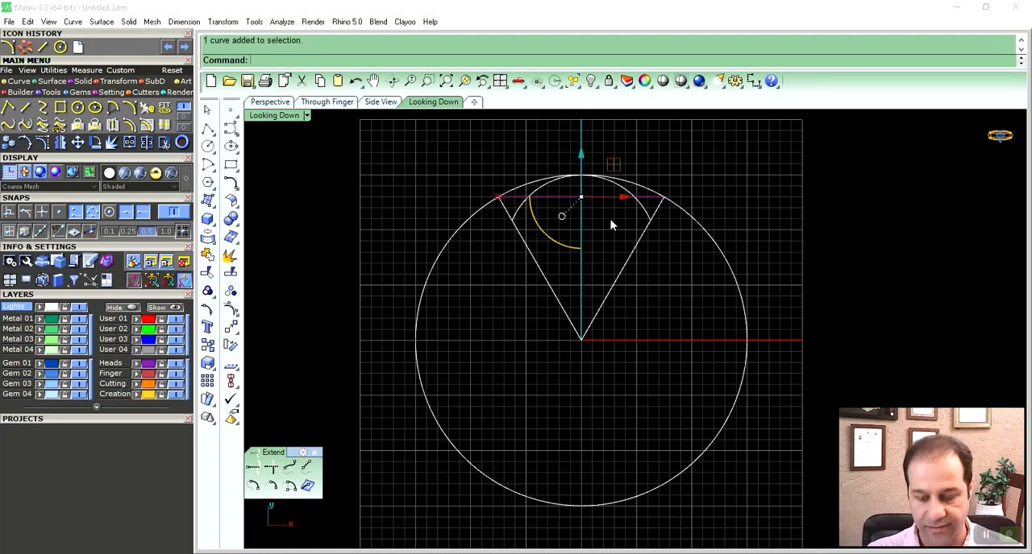
key("Delete")
- Polar array the arc around the origin with 6 items over 360 degrees
left_click(627, 196)
right_click_drag(598, 255, 594, 257)
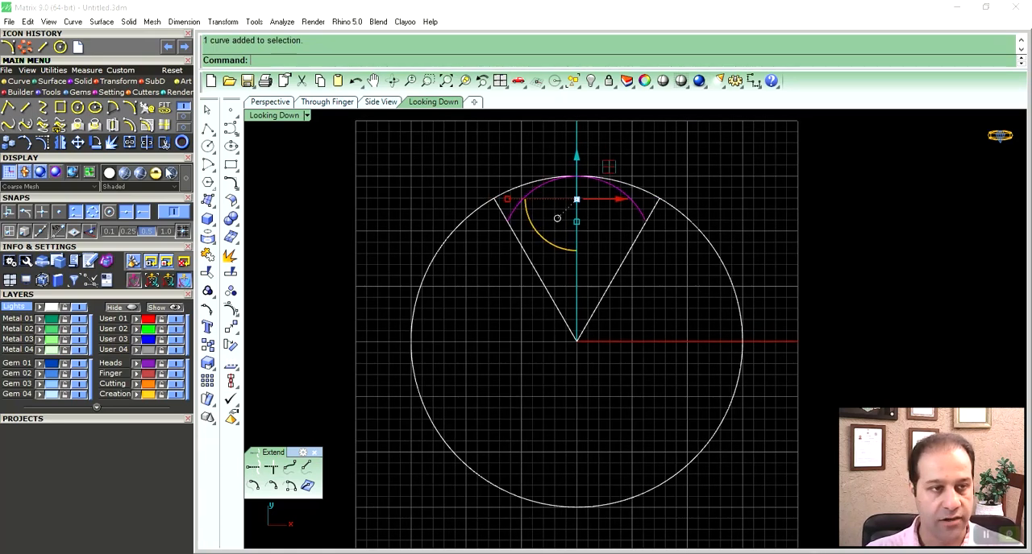
left_click(25, 48)
type("0")
key("Return")
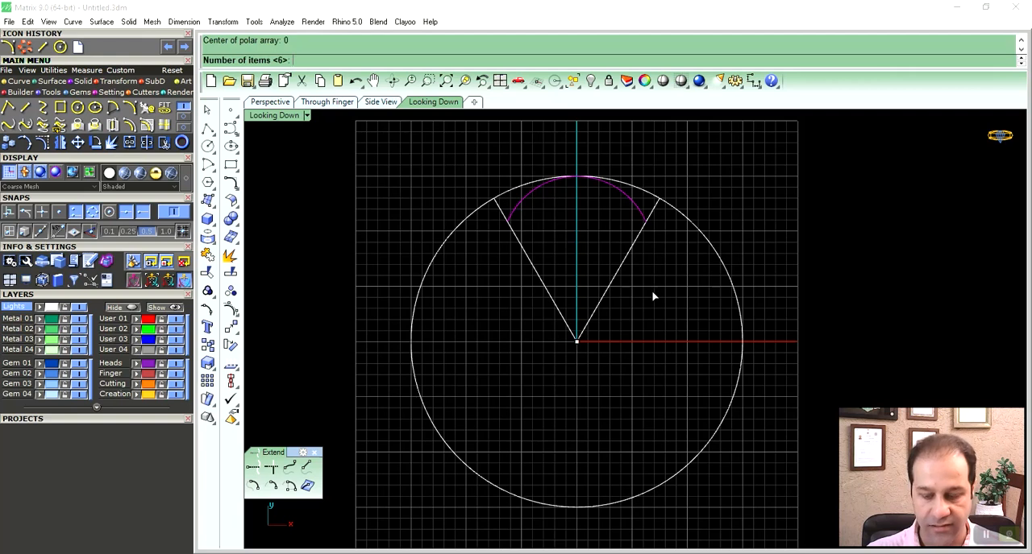
key("Return")
key("Return")
key("Return")
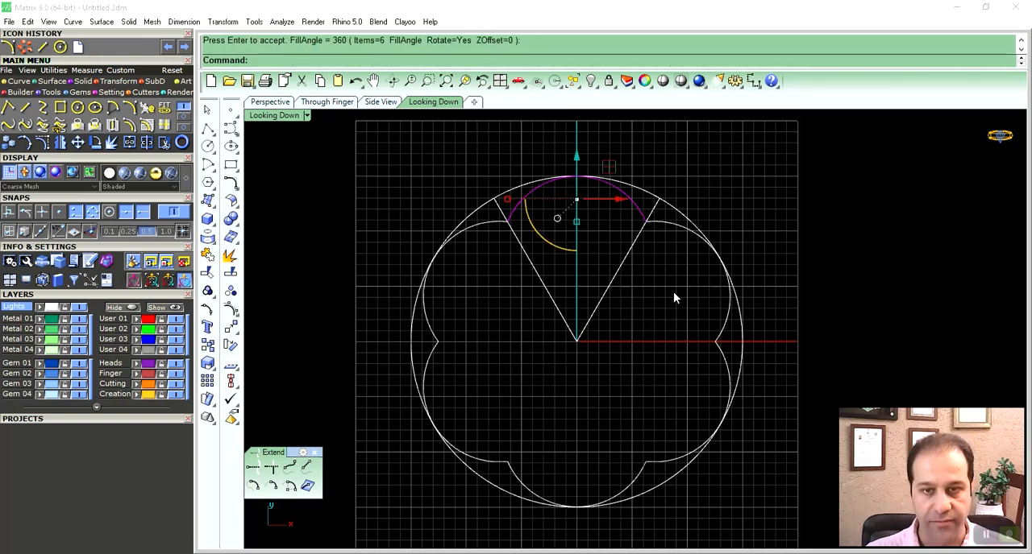
- Join all the curves and delete the outer circle and the V-shaped spokes, keeping only the six-petal outline
left_click_drag(398, 159, 827, 521)
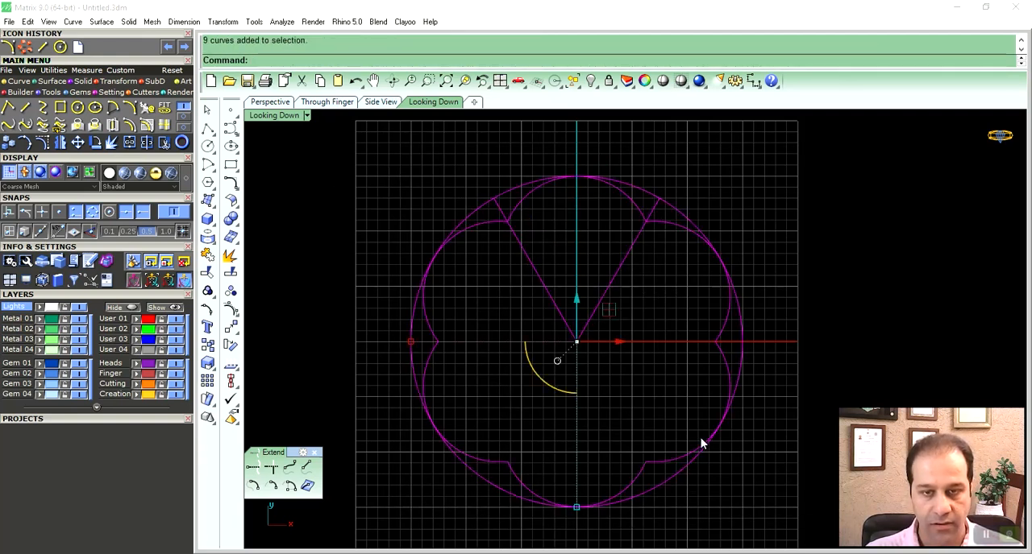
key("ctrl+j")
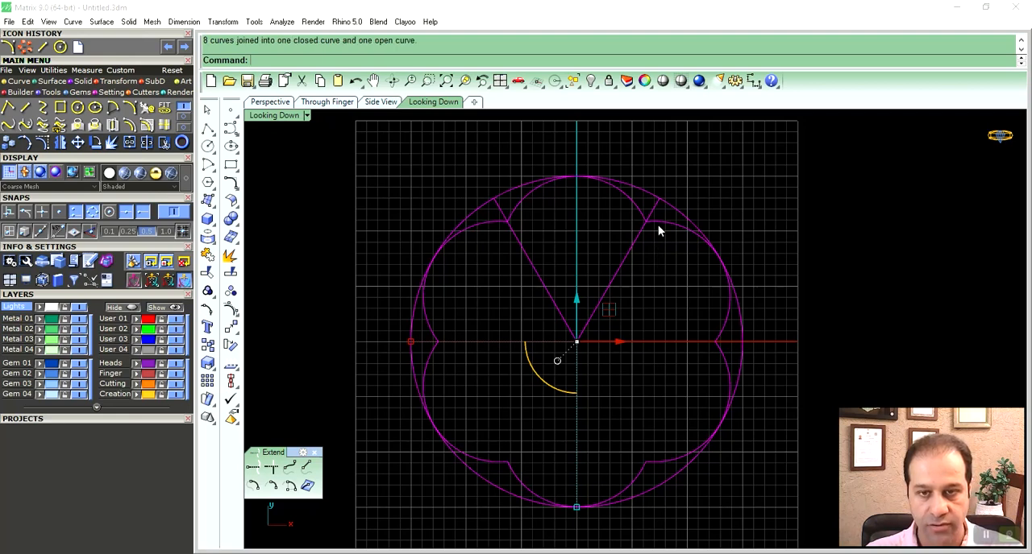
left_click(659, 223)
left_click(694, 226)
left_click(602, 297)
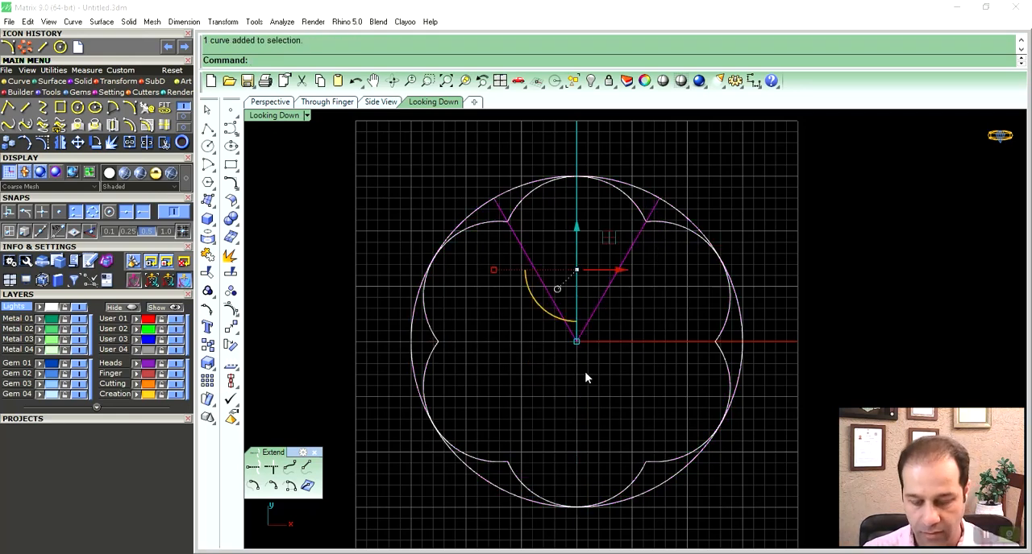
key("Delete")
left_click(665, 202)
key("Delete")
- Draw a line from the origin to the upper-right notch of the petal outline
right_click_drag(621, 313, 618, 291)
type("line")
key("Return")
type("0")
key("Return")
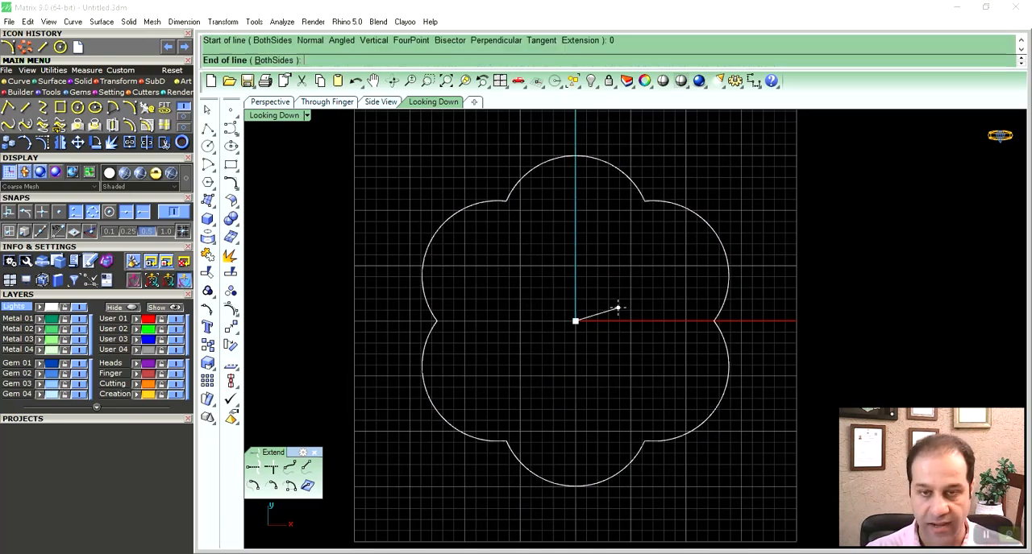
left_click(643, 201)
- Mirror the new line across the vertical axis to reach the upper-left notch
left_click(636, 225)
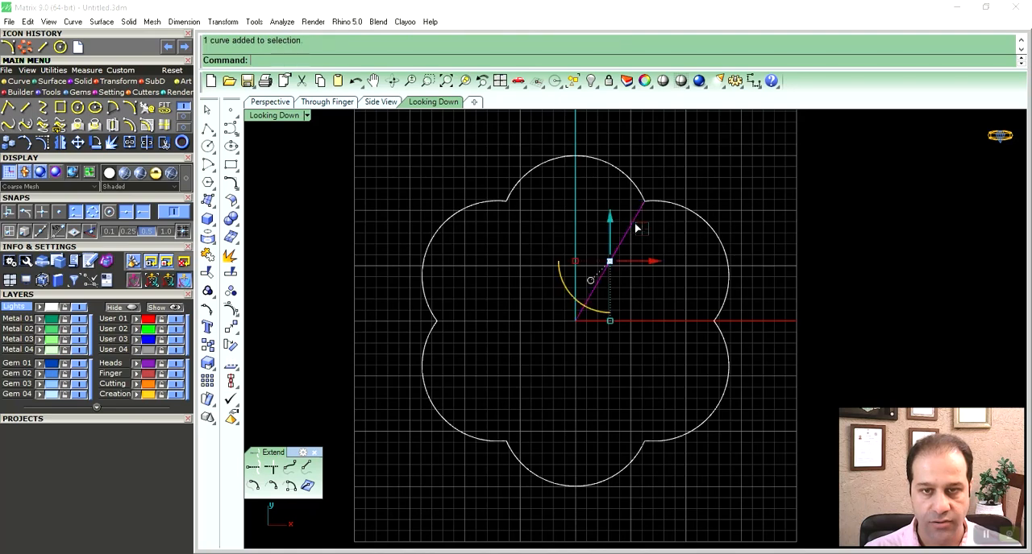
right_click_drag(637, 225, 650, 243)
left_click(61, 144)
left_click(565, 118)
- Explode the six-petal outline into separate arc segments
right_click_drag(572, 203, 566, 175)
left_click(663, 160)
left_click(710, 210)
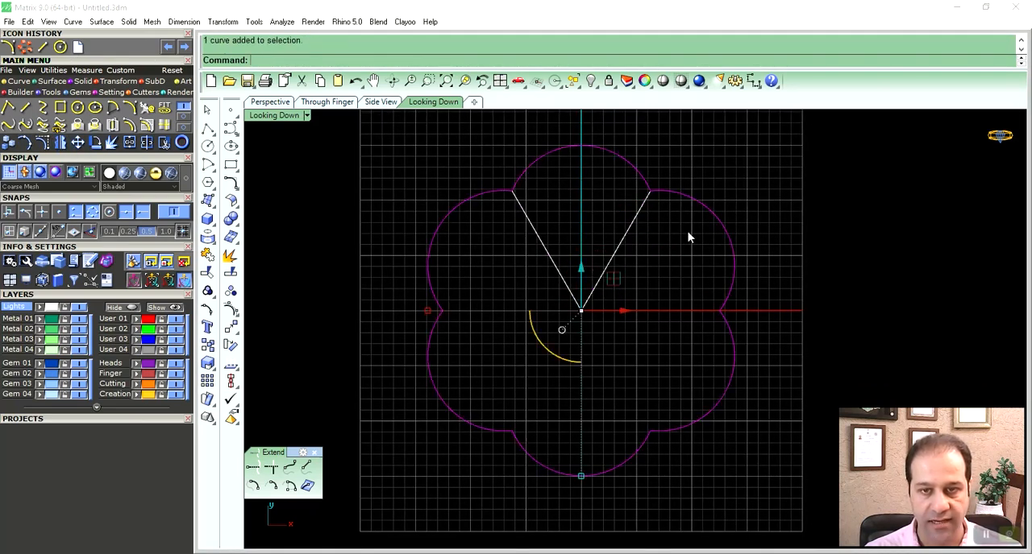
left_click(230, 256)
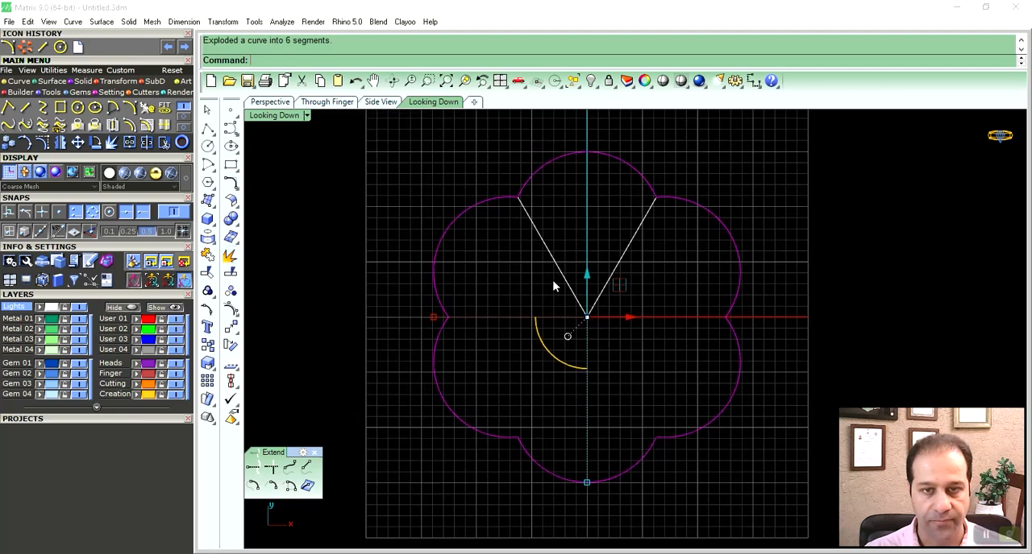
- Join the five other petal arcs into one curve and hide it, leaving only the upper petal segment with its two lines
left_click(621, 158, "ctrl")
right_click_drag(616, 257, 612, 251)
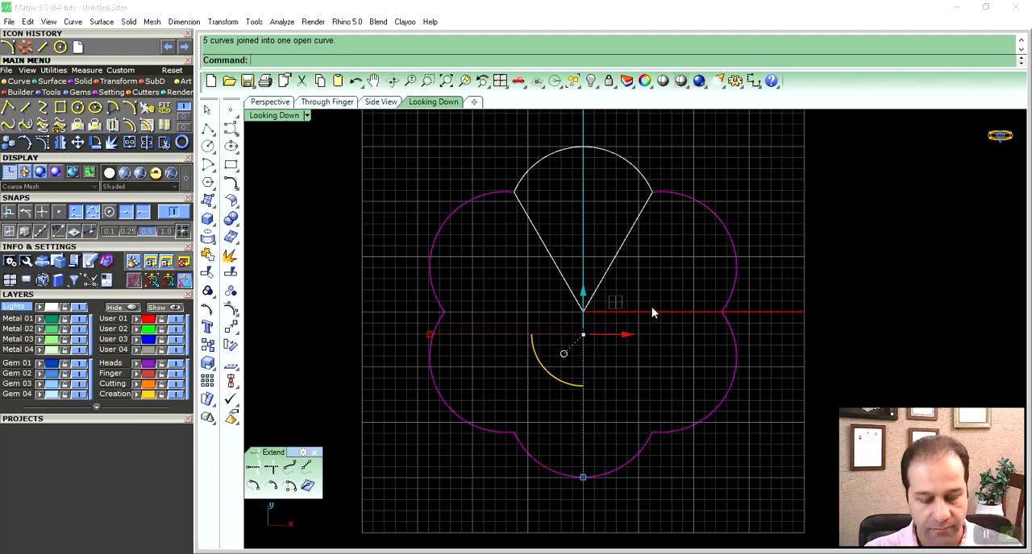
key("ctrl+h")
right_click_drag(635, 287, 600, 317)
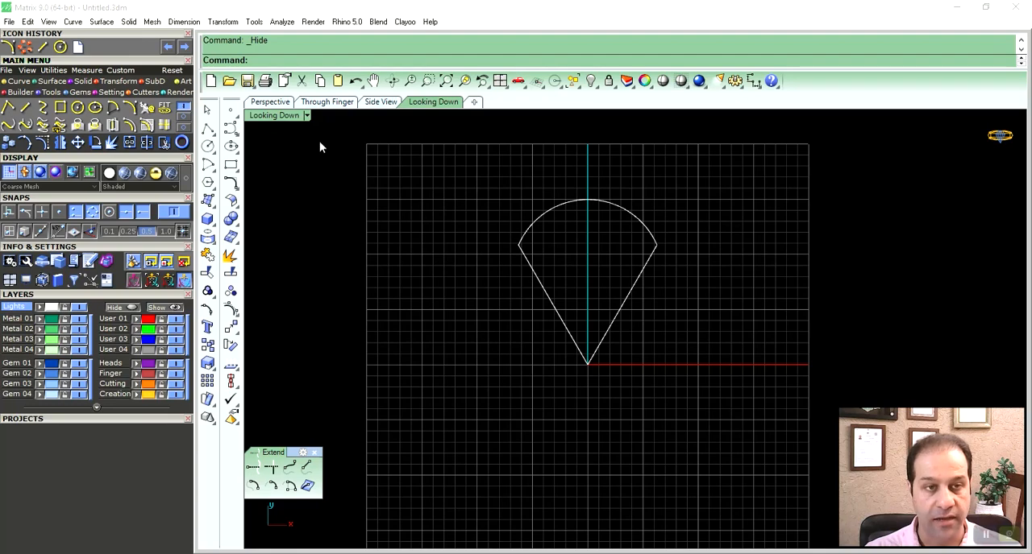
- Draw a circle of diameter 5 centred on the origin
left_click(270, 103)
right_click_drag(720, 347, 564, 322)
left_click(433, 102)
right_click_drag(564, 288, 604, 259)
scroll(596, 278, "up", 2)
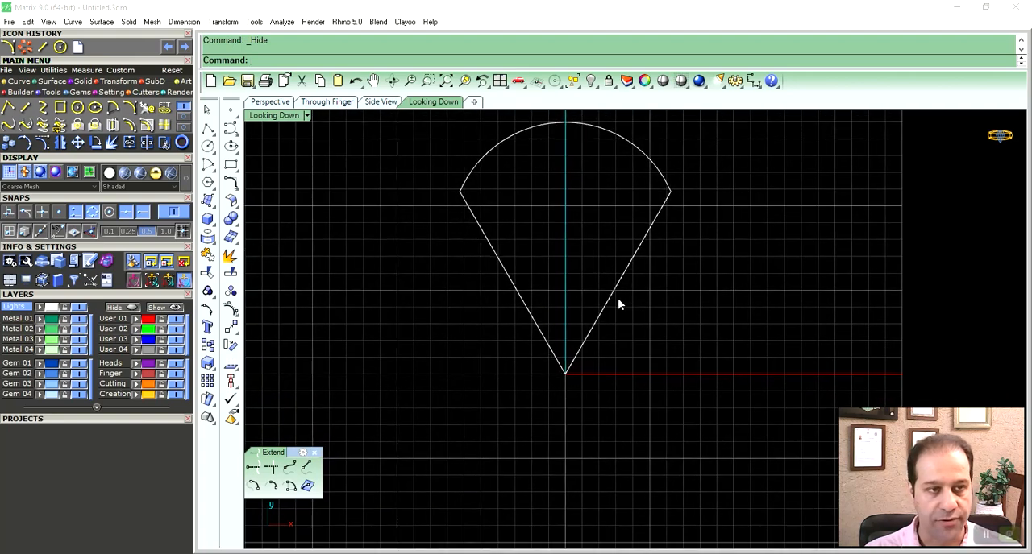
left_click(77, 108)
type("0")
key("Return")
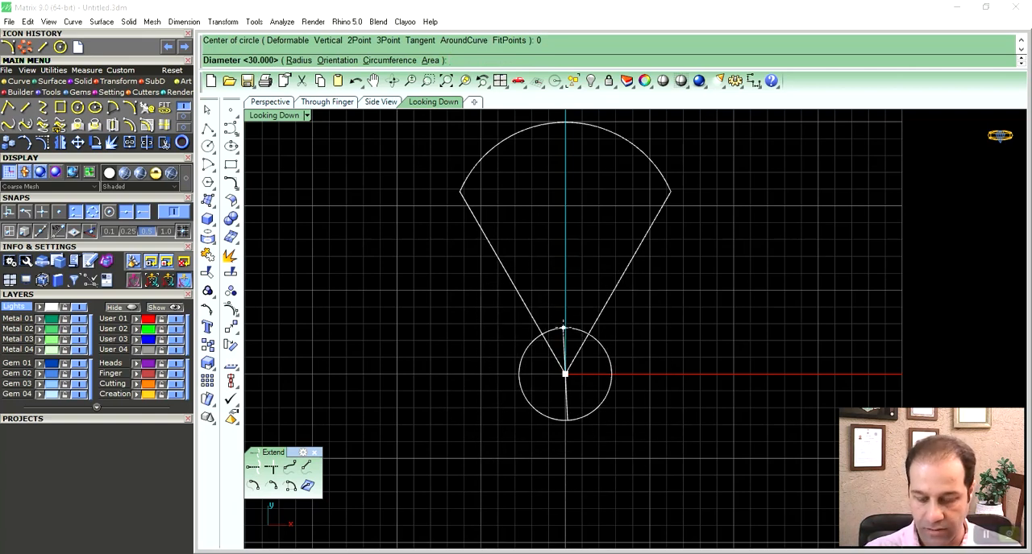
type("5")
key("Return")
- Load a marquise-cut diamond of size 11.0 (11.00L x 5.50W) at the origin with the Gem Loader
right_click_drag(591, 315, 589, 350)
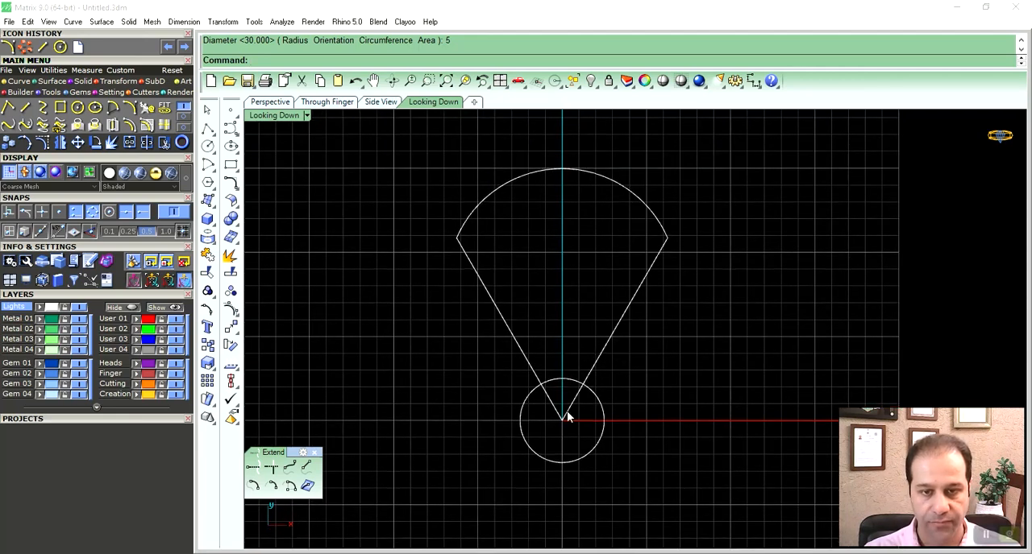
right_click_drag(567, 276, 582, 283)
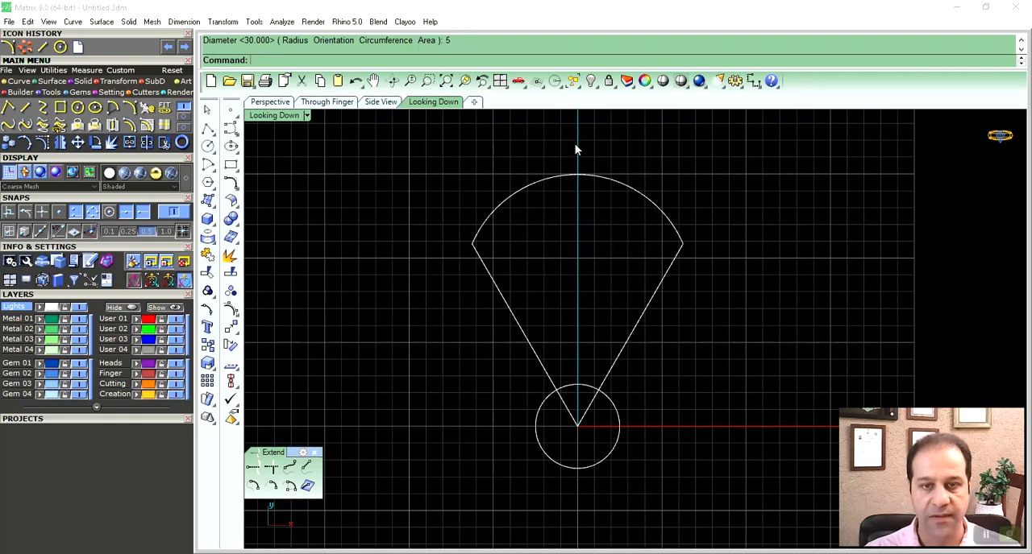
mouse_move(607, 297)
right_mouse_down()
mouse_move(584, 294)
mouse_move(583, 269)
mouse_move(619, 304)
right_mouse_up()
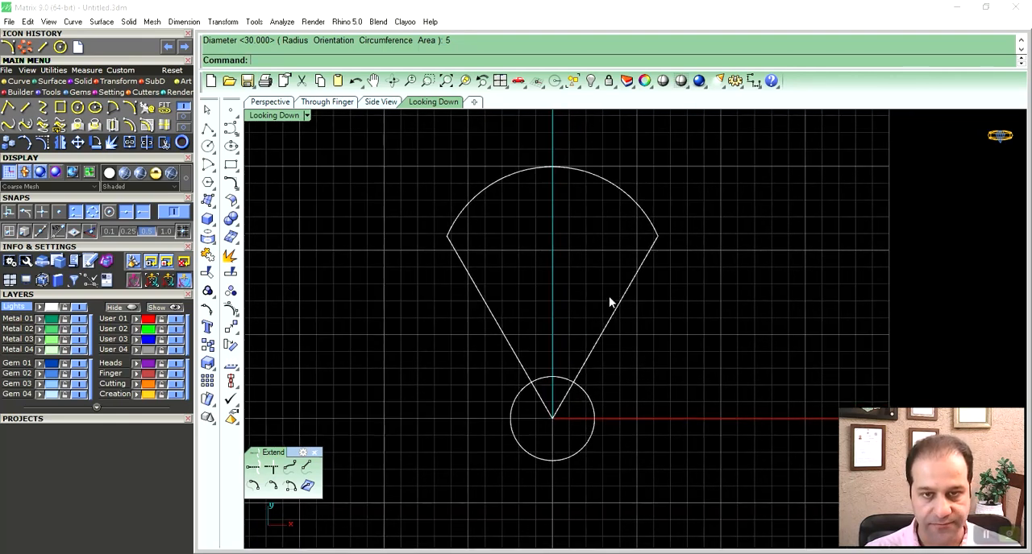
left_click(131, 296)
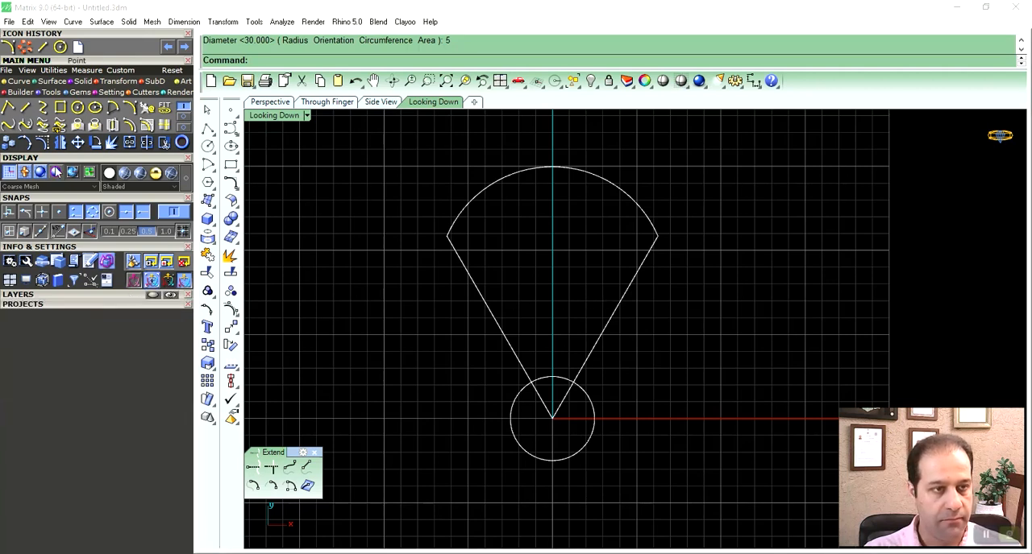
left_click(72, 92)
left_click(9, 107)
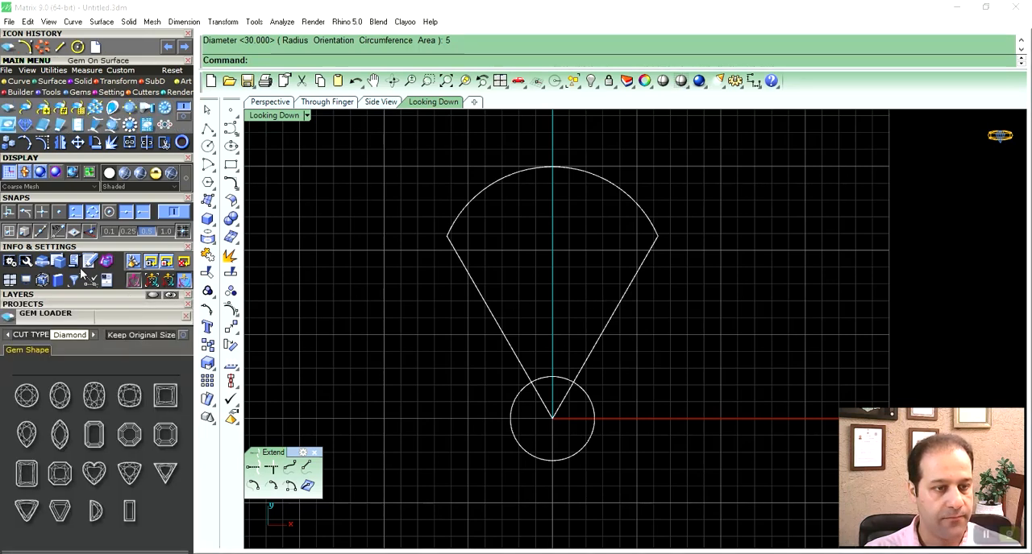
left_click(59, 437)
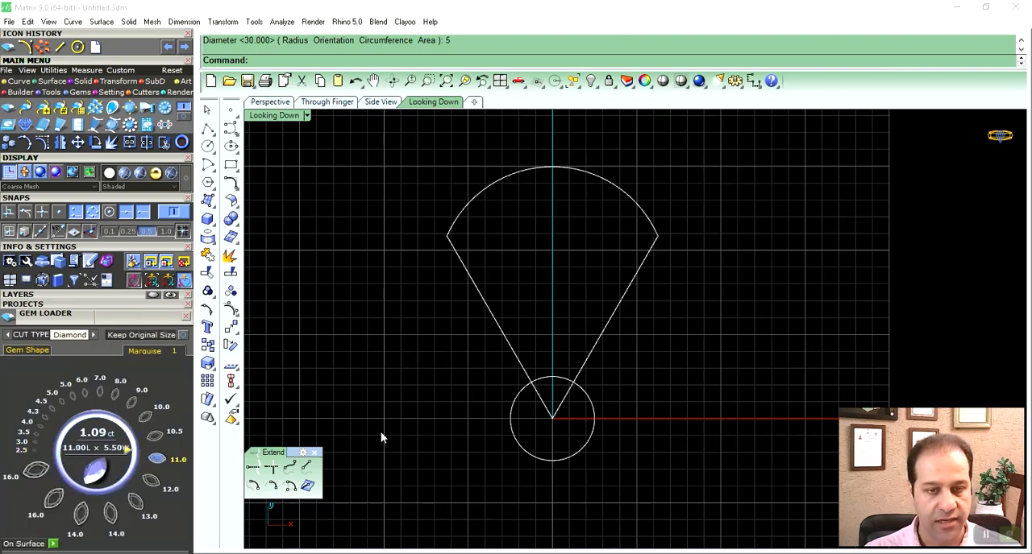
left_click(157, 460)
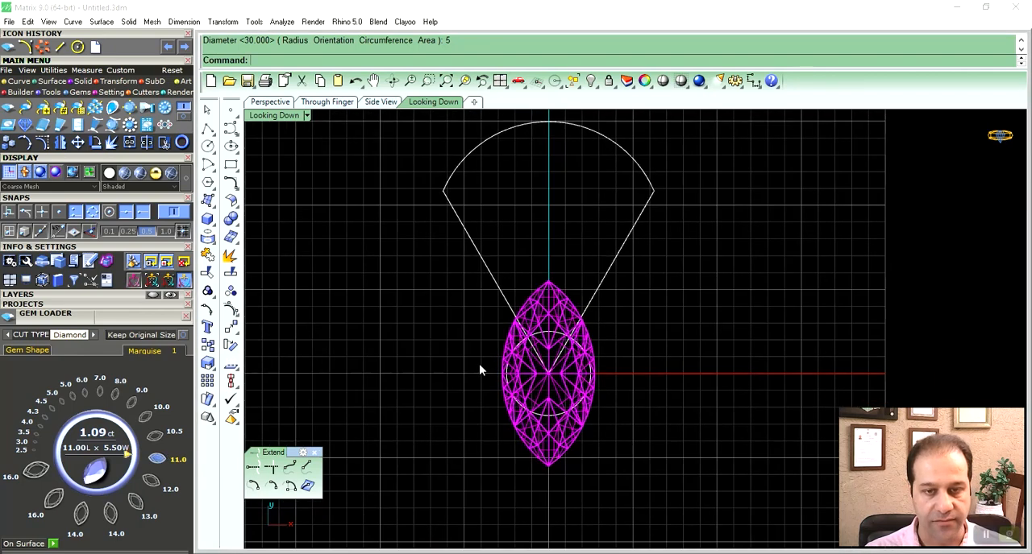
- Scale the marquise gem down uniformly and extract its outline with Gem Profile, keeping only the outline curves
left_click(566, 389)
left_click_drag(552, 461, 553, 424)
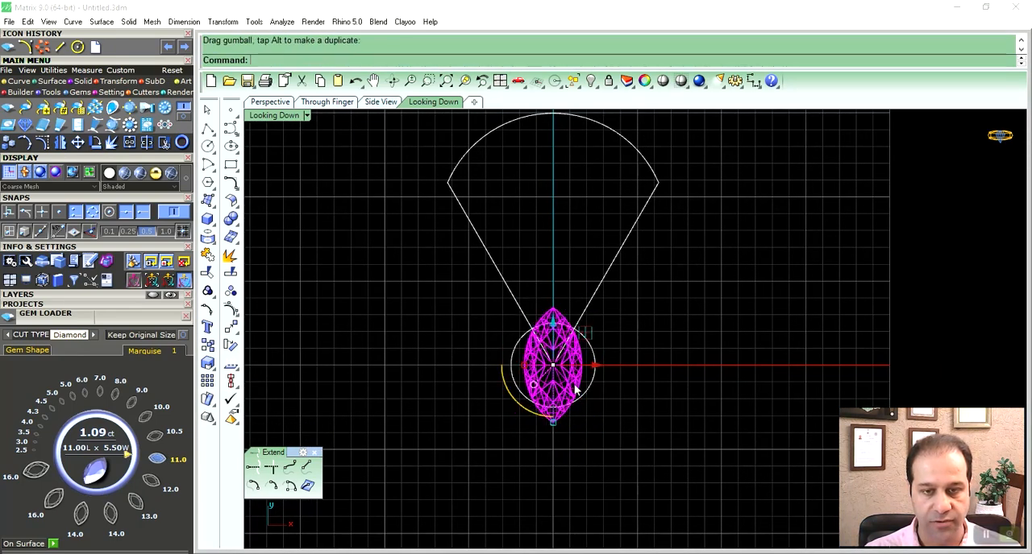
double_click(268, 117)
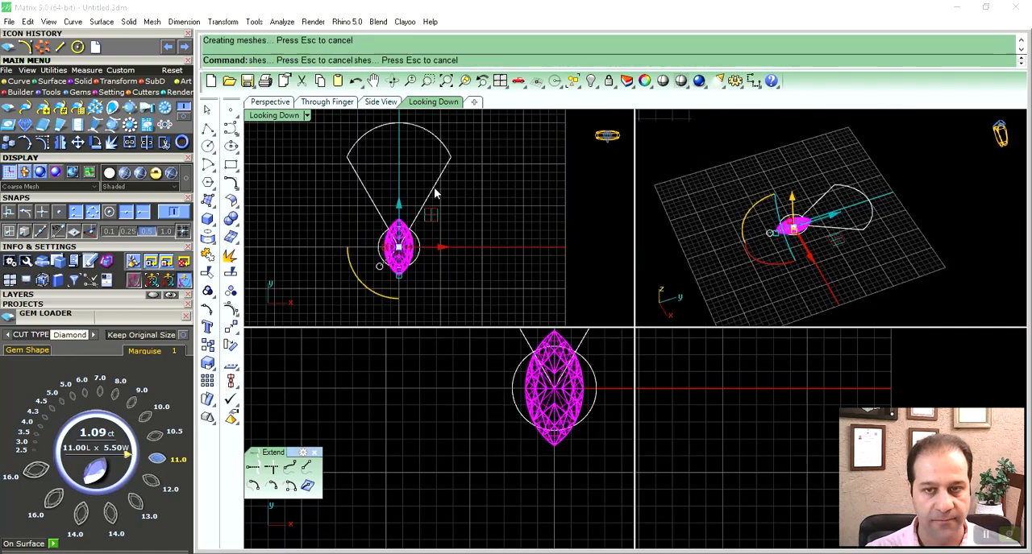
right_click_drag(795, 253, 838, 220)
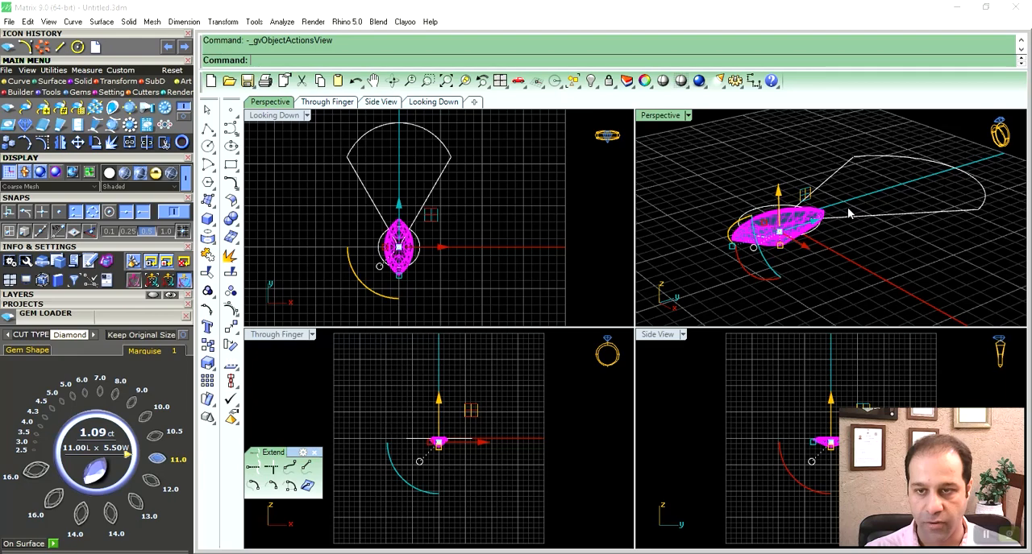
right_click(850, 214)
left_click(876, 376)
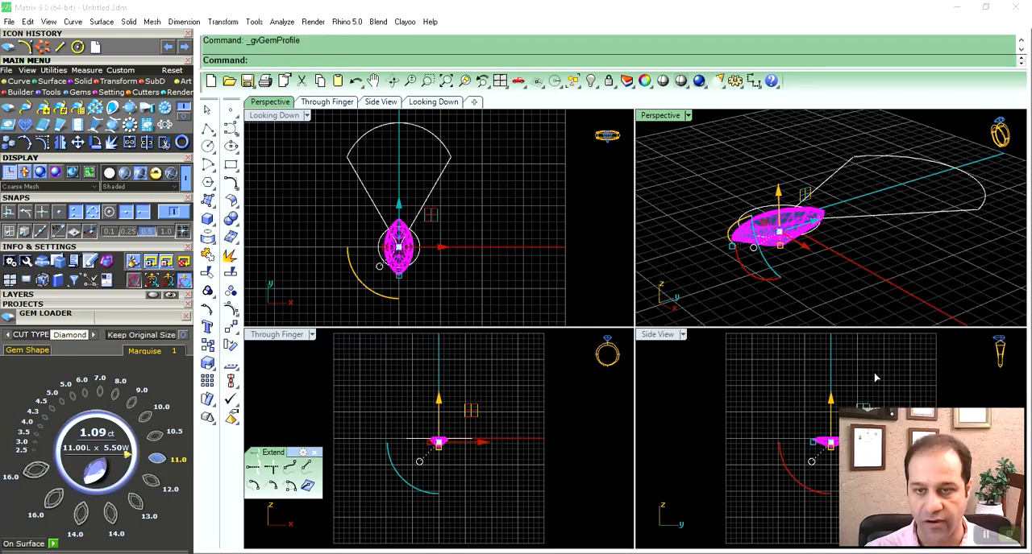
left_click(812, 224)
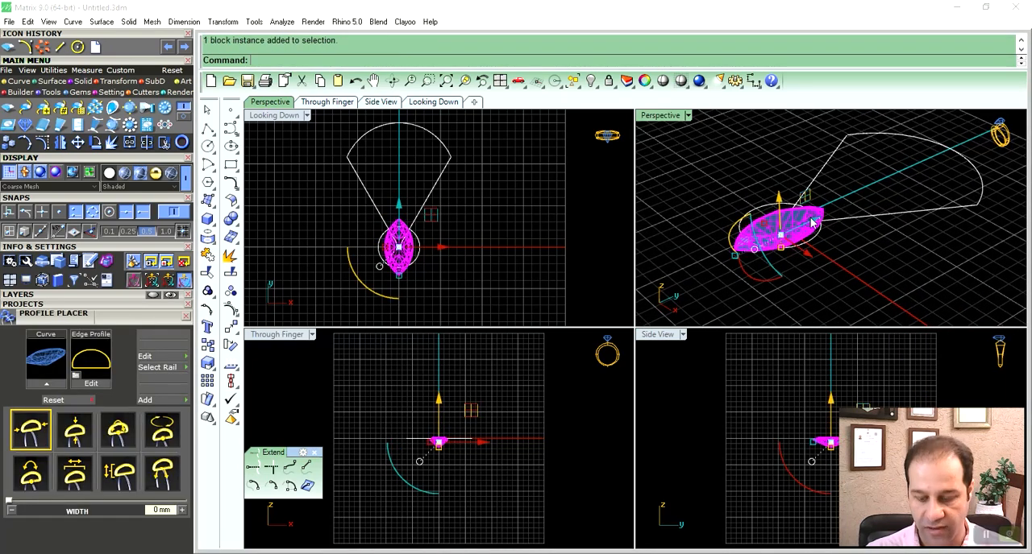
- Move the marquise outline up along the vertical axis into the wide upper part of the petal
double_click(274, 115)
left_click_drag(592, 396, 592, 227)
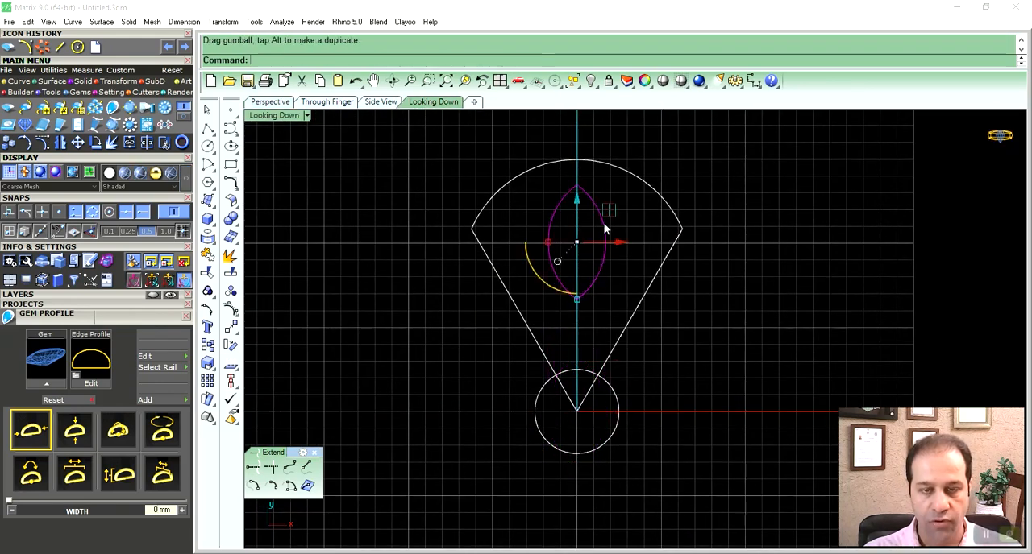
scroll(576, 238, "up", 5)
left_click_drag(505, 305, 507, 307)
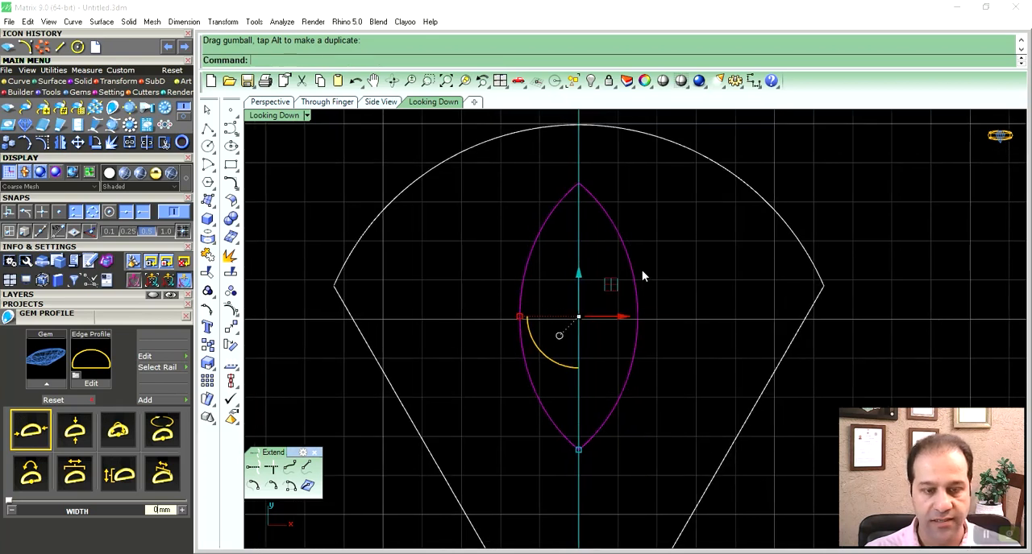
- Rebuild both halves of the marquise outline with a point count of 6 and degree 5, deleting the input curves
key("F10")
key("Escape")
left_click(636, 286)
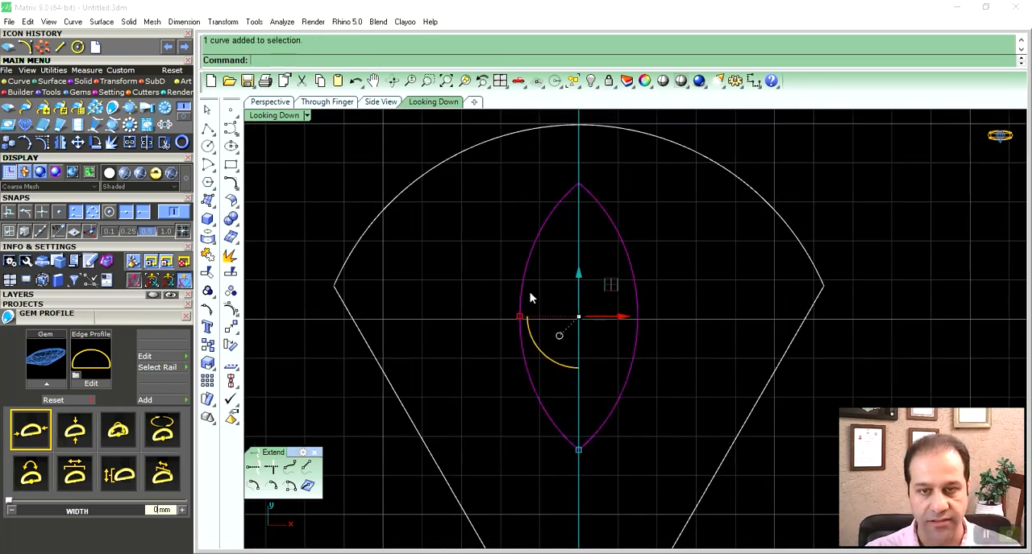
left_click(207, 255)
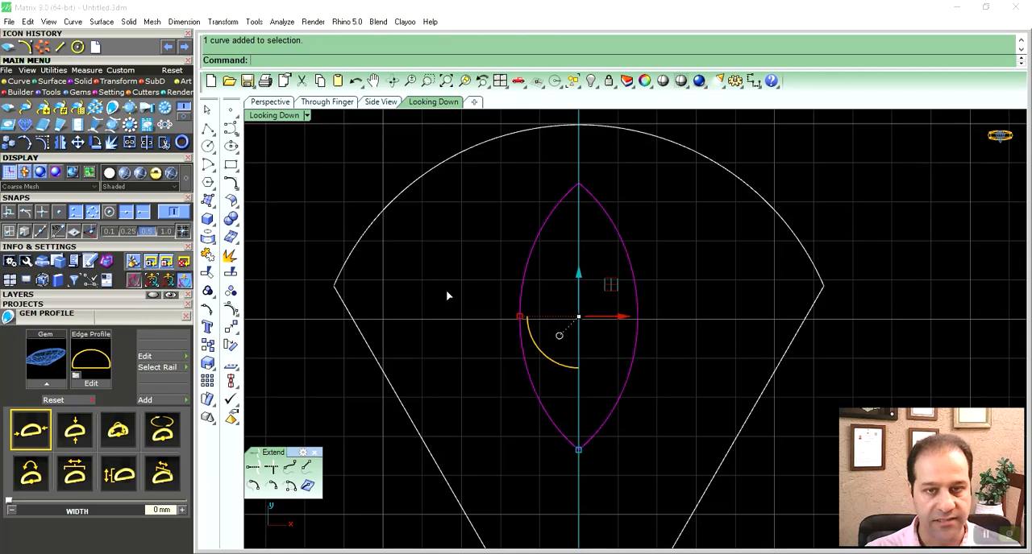
left_click(633, 242)
left_click(525, 262, "shift")
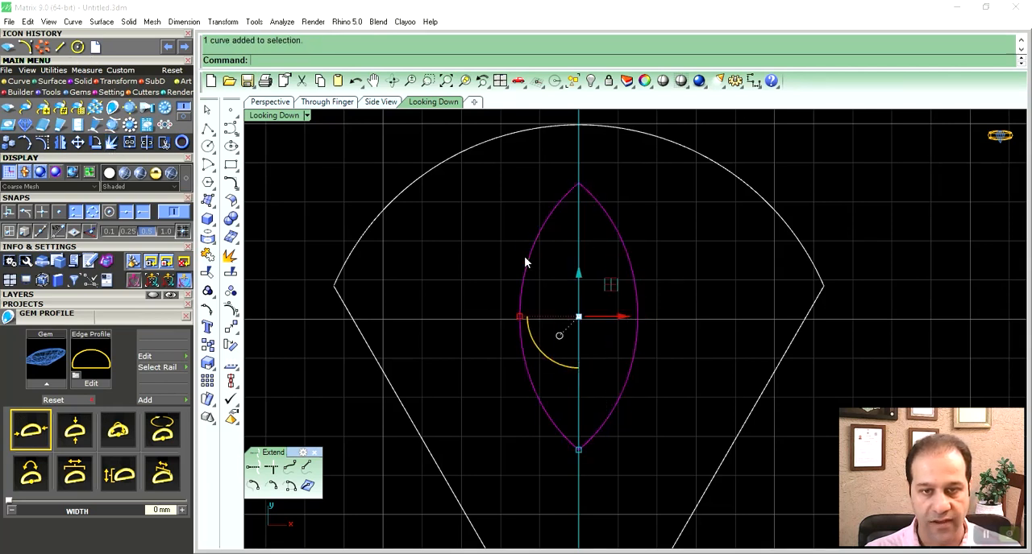
type("rebuild")
key("Return")
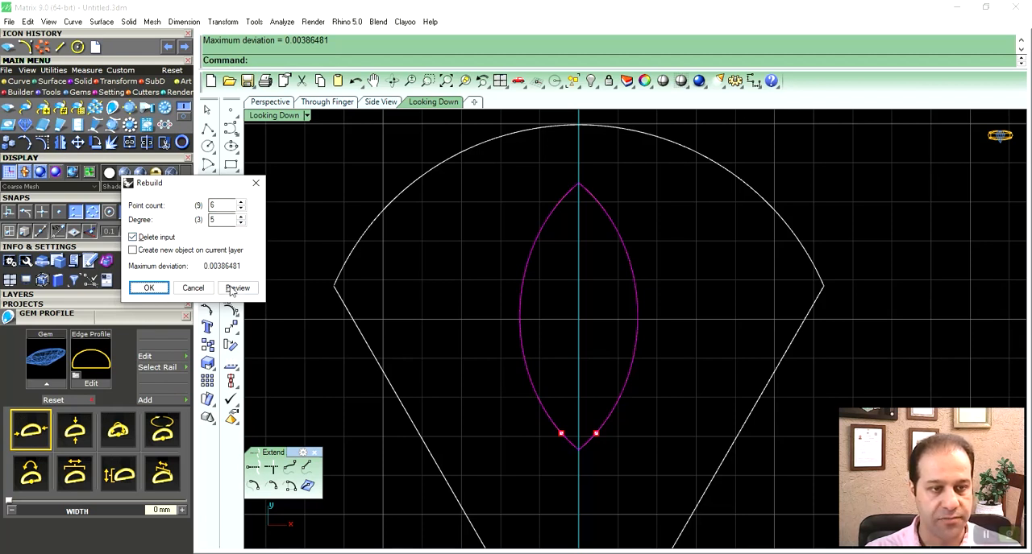
left_click(160, 289)
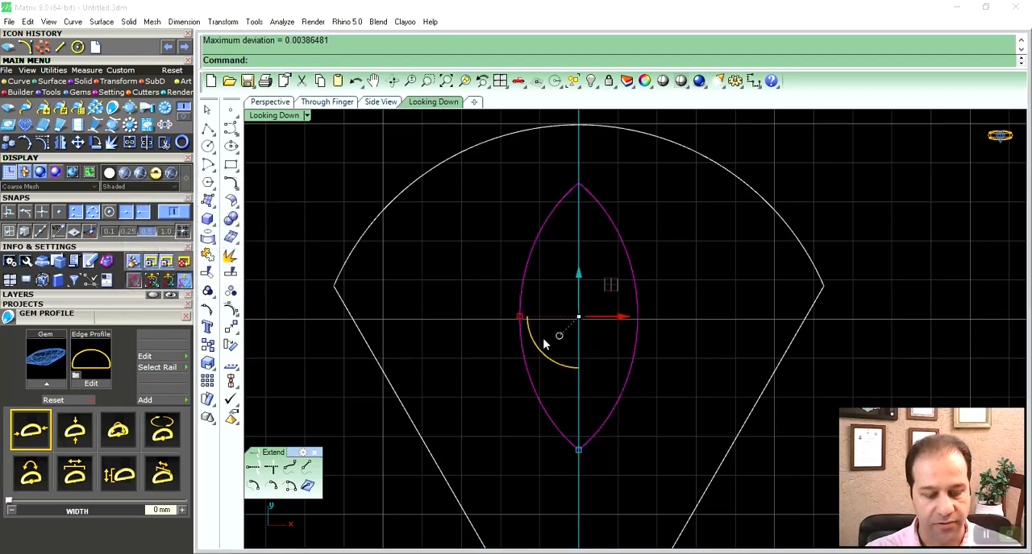
- Check the control points of the rebuilt marquise outline and make the outline slightly narrower
key("F10")
right_click_drag(648, 332, 661, 326)
key("Escape")
left_click_drag(687, 244, 617, 300)
left_click_drag(557, 240, 507, 274, "shift")
right_click_drag(564, 310, 518, 297)
left_click_drag(492, 300, 493, 300)
scroll(596, 299, "down", 5)
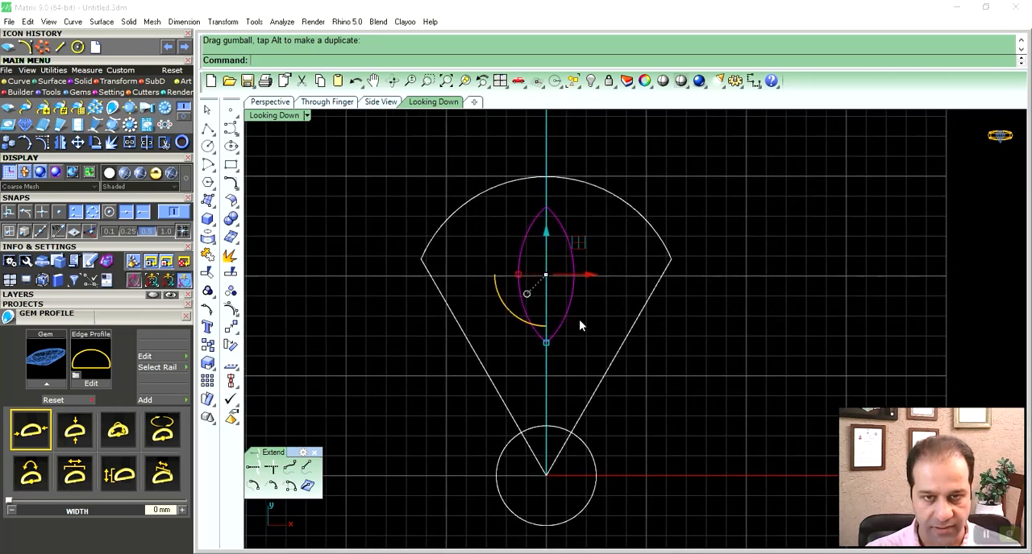
- Scale the marquise outline down a little on the petal's vertical axis
right_click_drag(578, 320, 586, 336)
left_click_drag(560, 360, 554, 352)
right_click_drag(574, 339, 558, 312)
left_click(637, 355)
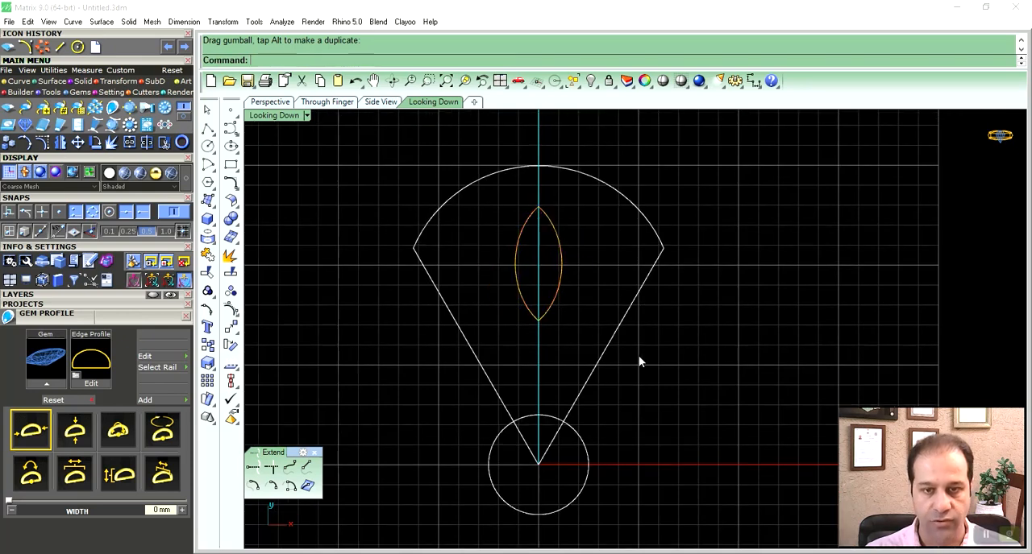
- Move both halves of the marquise outline sideways to the right of the petal's vertical axis
right_click_drag(628, 352, 600, 359)
right_click_drag(561, 338, 607, 360)
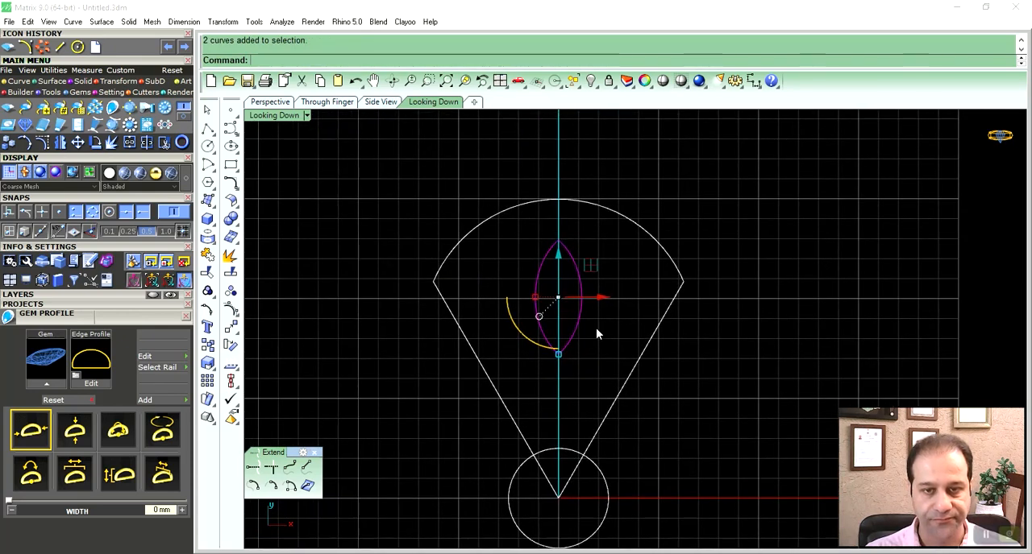
mouse_move(596, 324)
right_mouse_down()
mouse_move(575, 323)
mouse_move(594, 327)
right_mouse_up()
scroll(572, 311, "up", 2)
left_click_drag(592, 289, 628, 268)
scroll(626, 266, "up", 2)
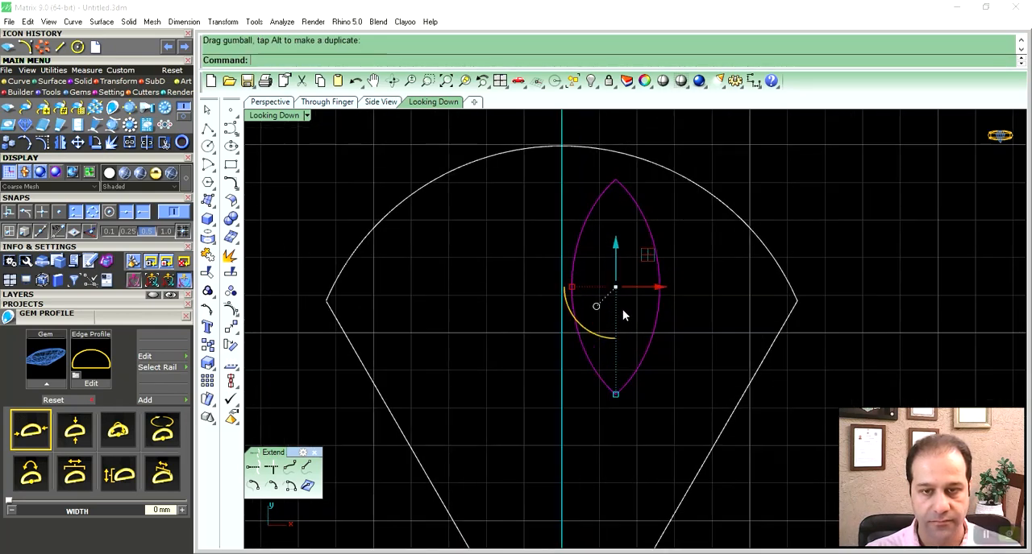
- Rotate the marquise outline slightly clockwise so its upper tip leans away from the axis, and place it close to the axis
left_click_drag(610, 339, 599, 339)
right_click_drag(658, 338, 629, 342)
left_click_drag(631, 300, 631, 301)
left_click(691, 308)
scroll(691, 314, "down", 2)
right_click_drag(640, 336, 635, 288)
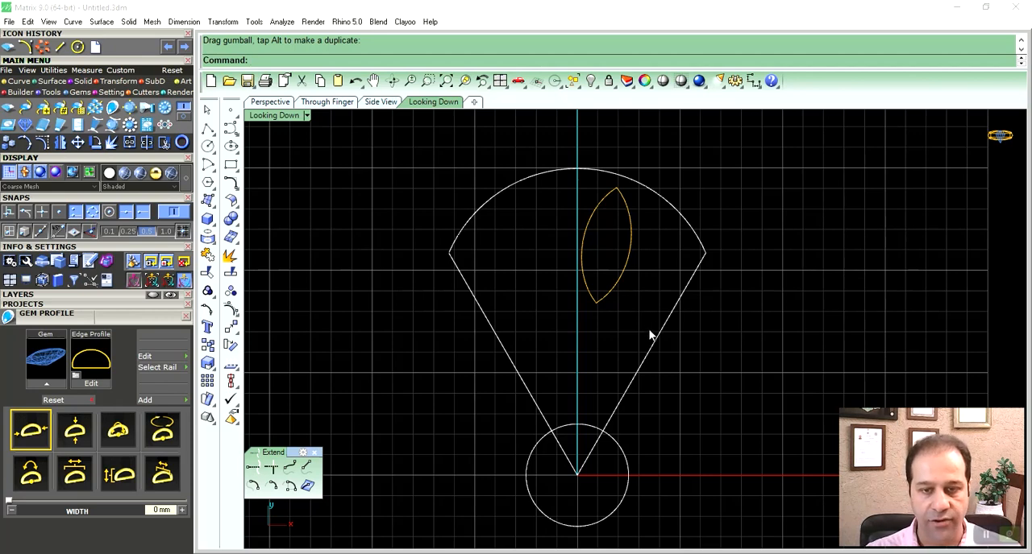
- Scale the tilted marquise outline down slightly and nudge it into place beside the vertical axis
right_click_drag(642, 269, 642, 291)
left_click_drag(650, 234, 609, 275)
scroll(593, 288, "up", 6)
right_click_drag(625, 354, 633, 381)
left_click_drag(628, 390, 622, 380)
right_click_drag(642, 295, 640, 318)
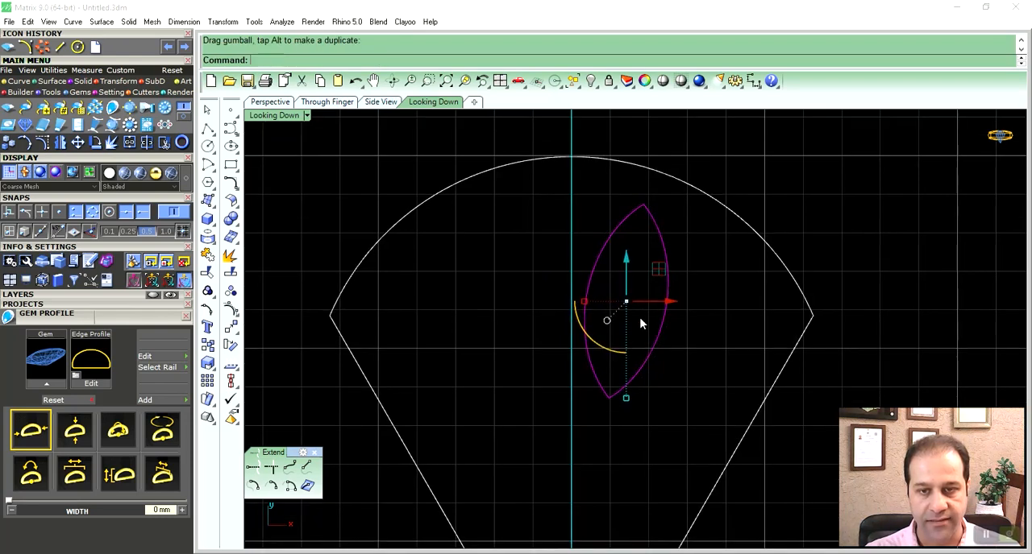
scroll(672, 289, "down", 4)
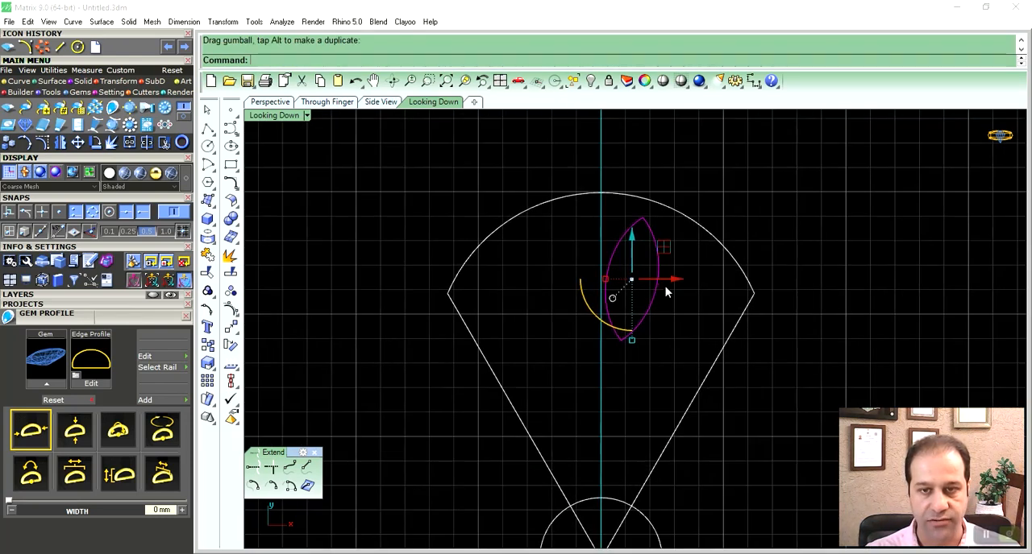
key("Escape")
- Duplicate the tilted marquise outline down and to the right, between the original and the petal's slanted edge
right_click_drag(668, 334, 632, 284)
left_click_drag(644, 161, 590, 222)
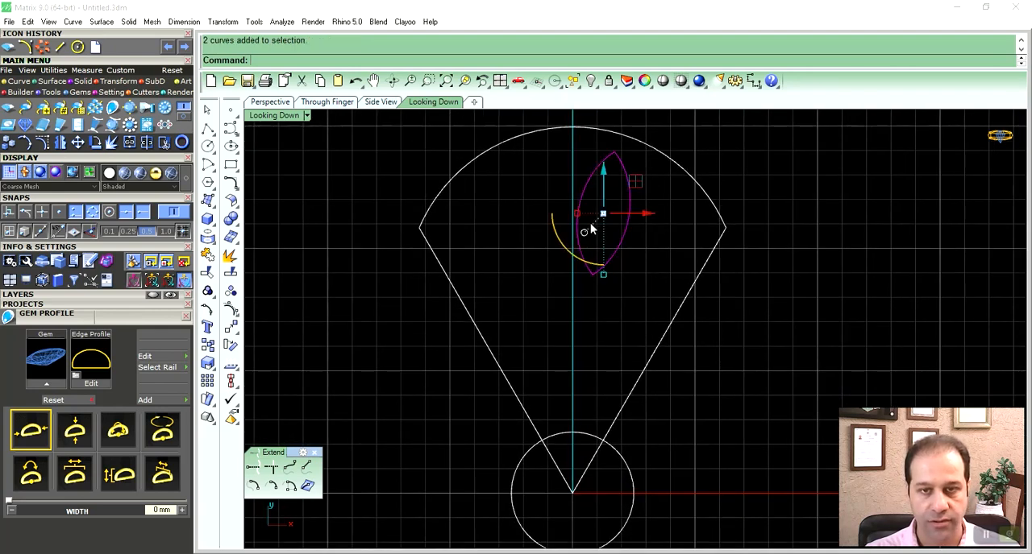
right_click_drag(623, 247, 582, 275)
left_click_drag(592, 212, 634, 280)
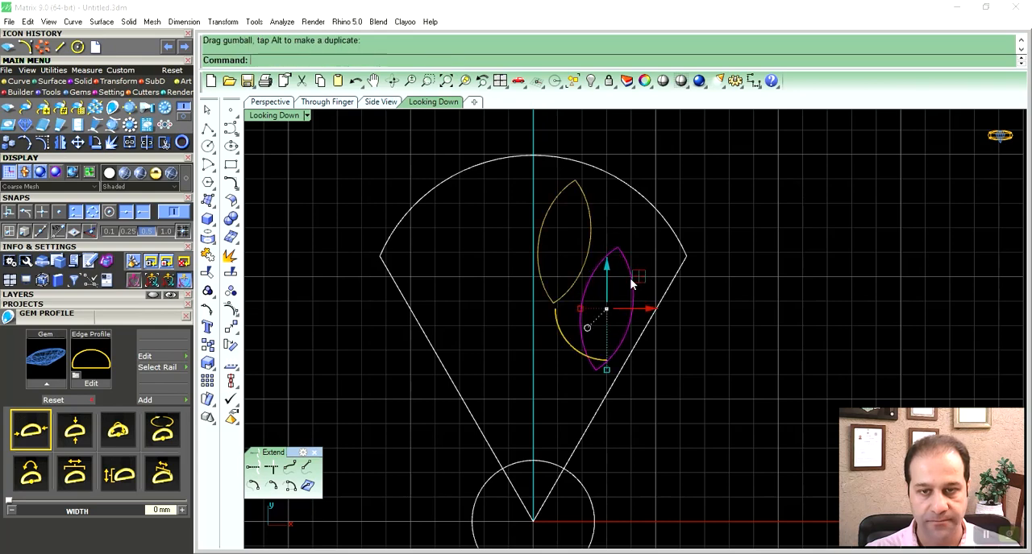
- Rotate the copied marquise outline further clockwise and position it along the petal's right slanted edge
right_click_drag(627, 288, 623, 295)
left_click_drag(589, 375, 564, 363)
scroll(621, 341, "up", 3)
left_click_drag(613, 339, 629, 327)
left_click(697, 270)
scroll(654, 276, "down", 3)
right_click_drag(603, 297, 619, 264)
- Join the arcs of the upper marquise outline beside the vertical axis into one closed curve
key("Home")
key("Home")
key("Home")
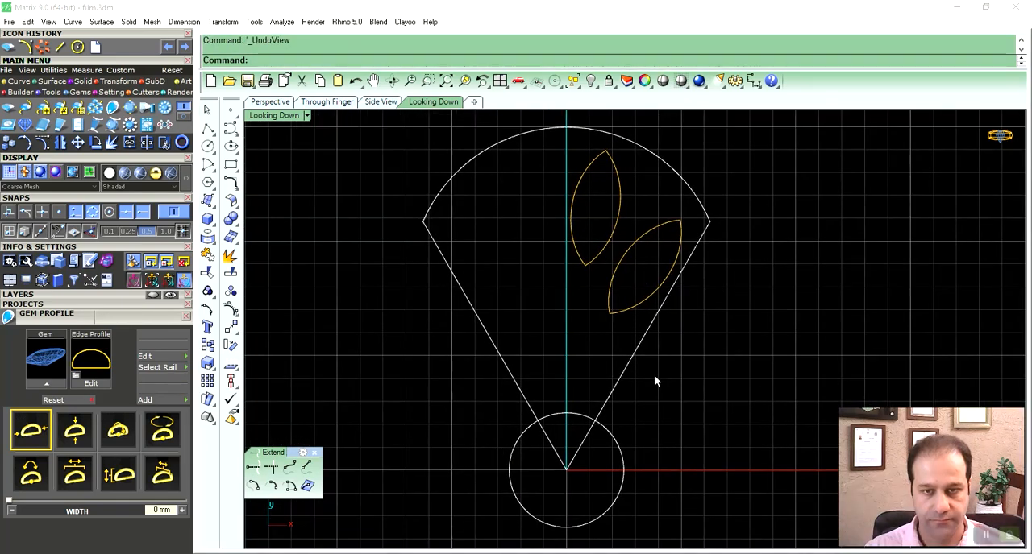
left_click(578, 265)
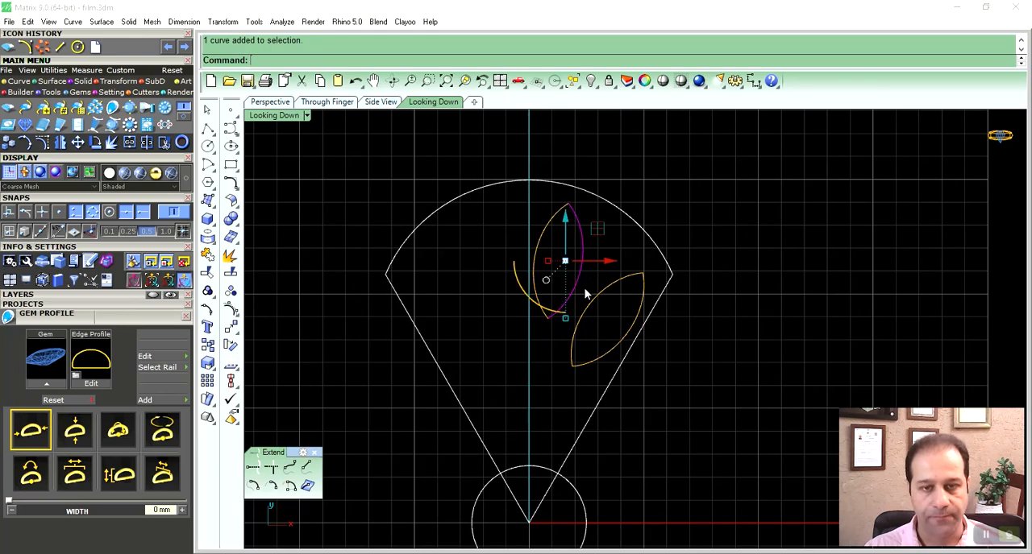
scroll(564, 230, "up", 3)
right_click_drag(569, 265, 594, 297)
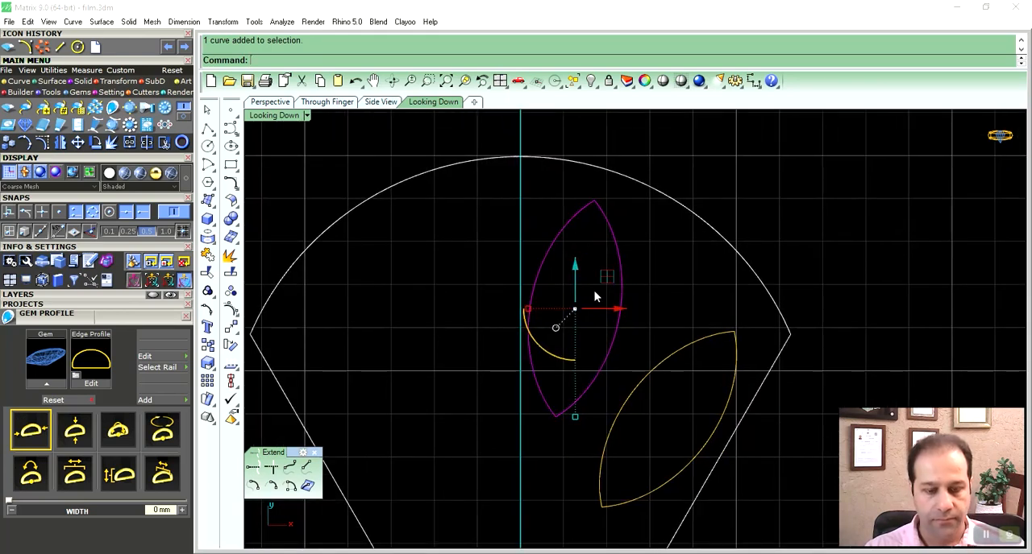
key("ctrl+j")
- Join the arcs of the lower marquise outline along the petal's slanted edge into one closed curve
right_click_drag(641, 347, 607, 304)
left_click(626, 320)
right_click_drag(716, 320, 650, 320)
left_click(671, 317, "shift")
key("ctrl+j")
- Offset the upper marquise outline outward by 0.25 mm
right_click_drag(571, 266, 606, 279)
left_click(627, 273)
left_click(599, 282)
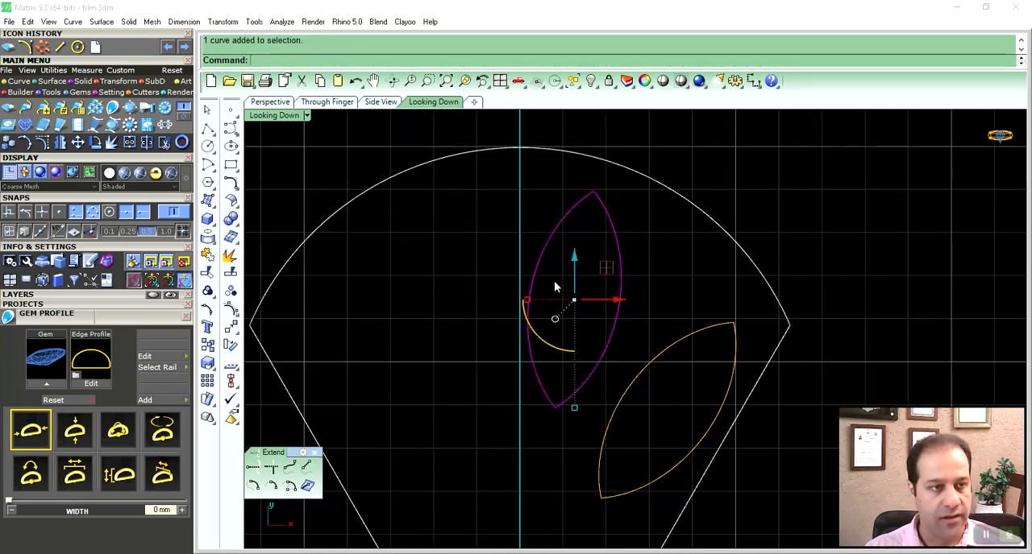
left_click(12, 81)
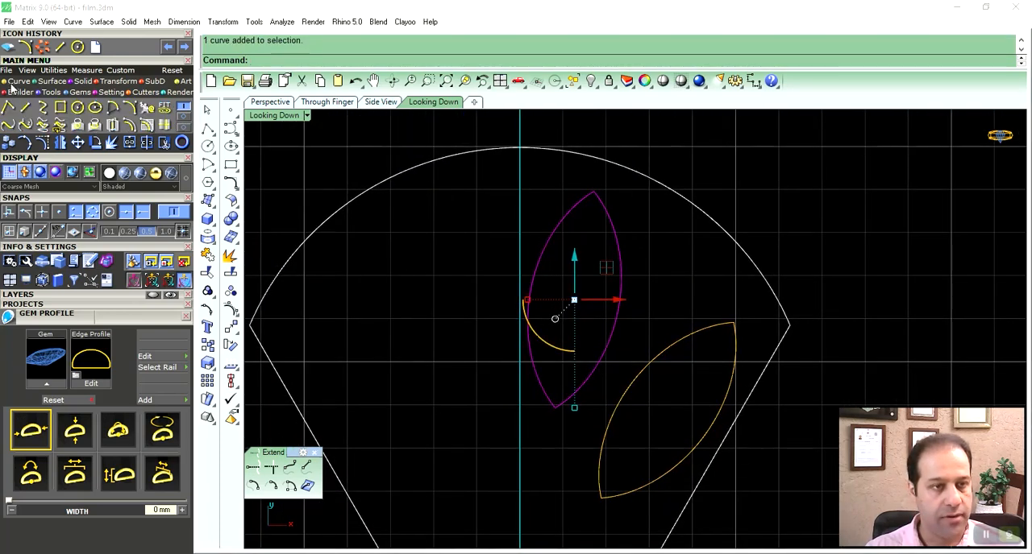
left_click(129, 126)
right_click_drag(479, 248, 483, 258)
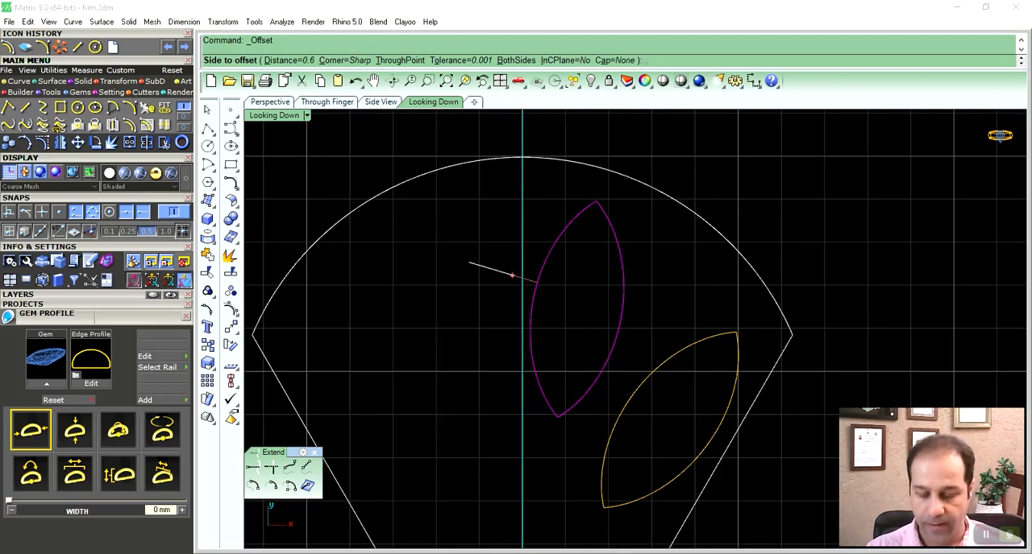
type(".2")
key("Return")
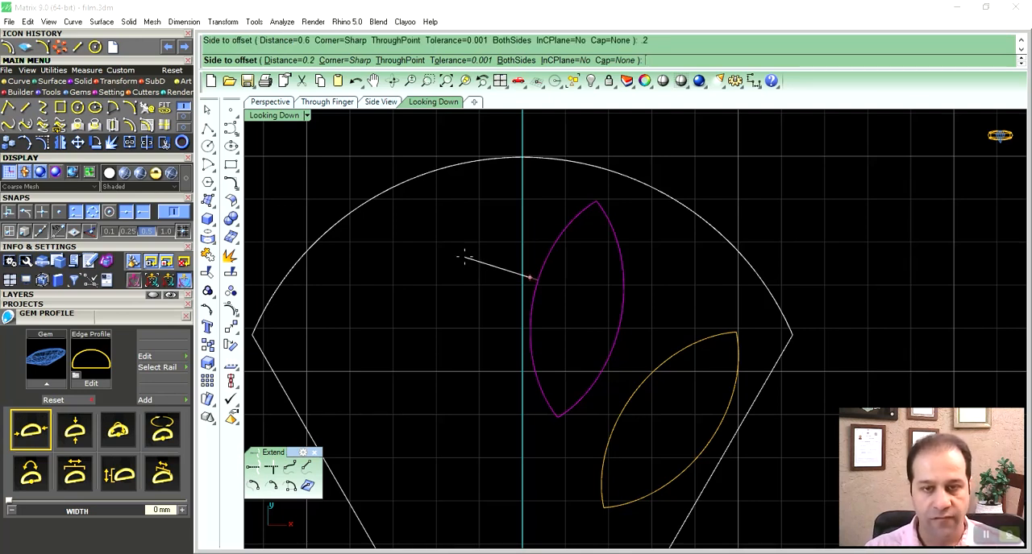
right_click_drag(464, 258, 482, 257)
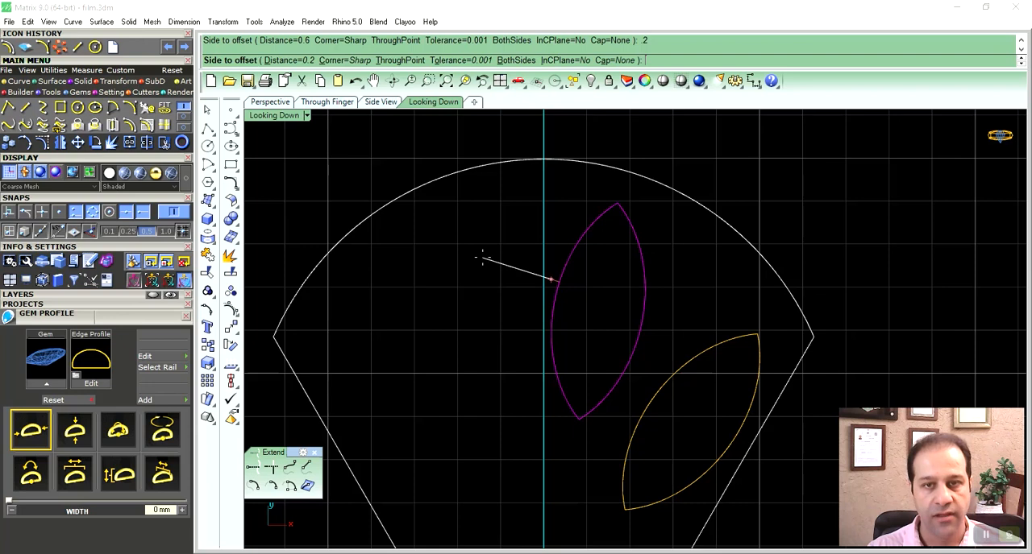
type(".25")
key("Return")
left_click(481, 261)
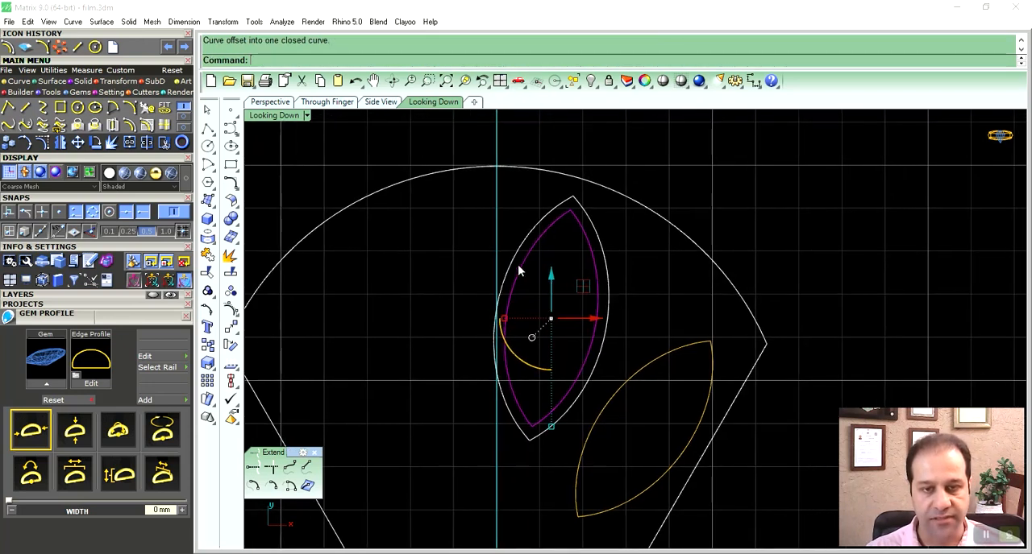
- Offset the lower marquise outline outward by the same 0.25 mm
left_click(515, 263)
right_click_drag(533, 277, 560, 276)
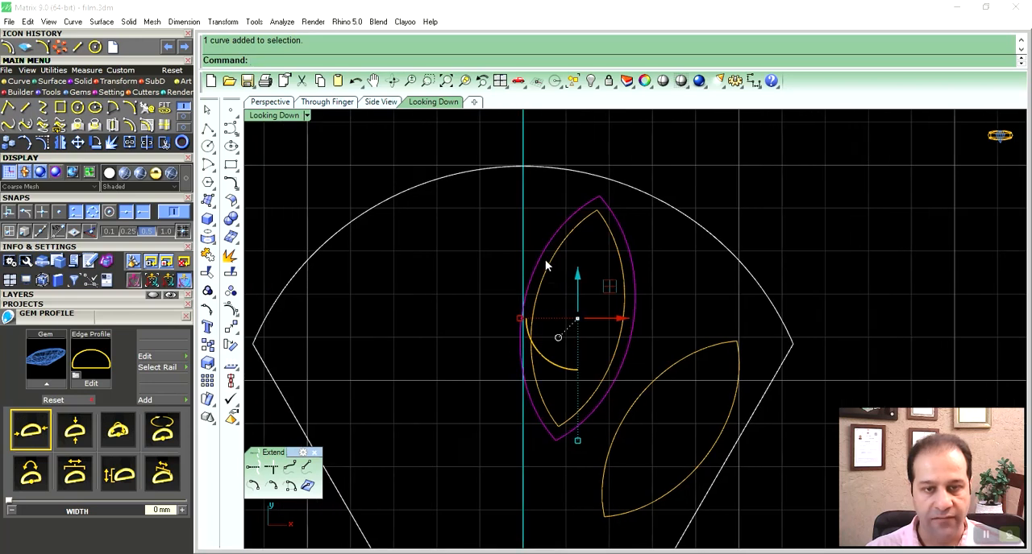
right_click_drag(537, 281, 493, 212)
left_click(635, 293)
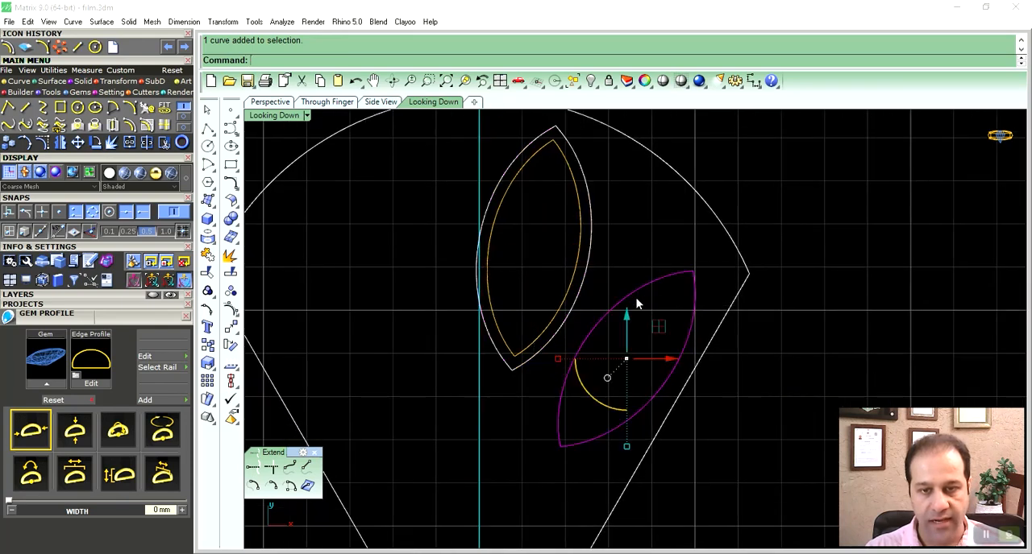
right_click(634, 295)
left_click(627, 274)
left_click(797, 194)
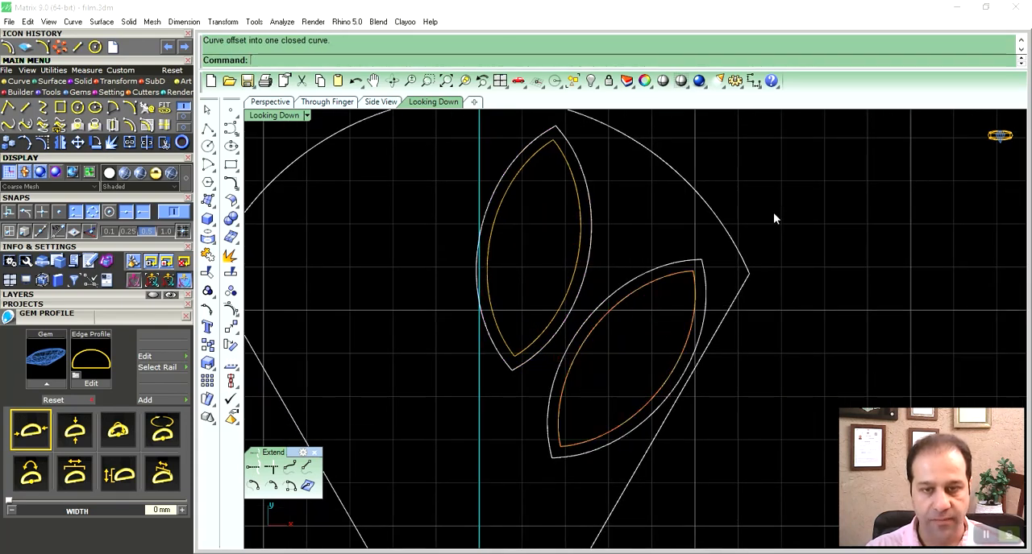
- Move the upper marquise outline and its offset slightly right and down until the outer curve just touches the vertical axis
scroll(668, 272, "down", 3)
right_click_drag(557, 273, 573, 273)
left_click_drag(605, 221, 566, 251)
scroll(570, 268, "up", 6)
right_click_drag(548, 264, 568, 286)
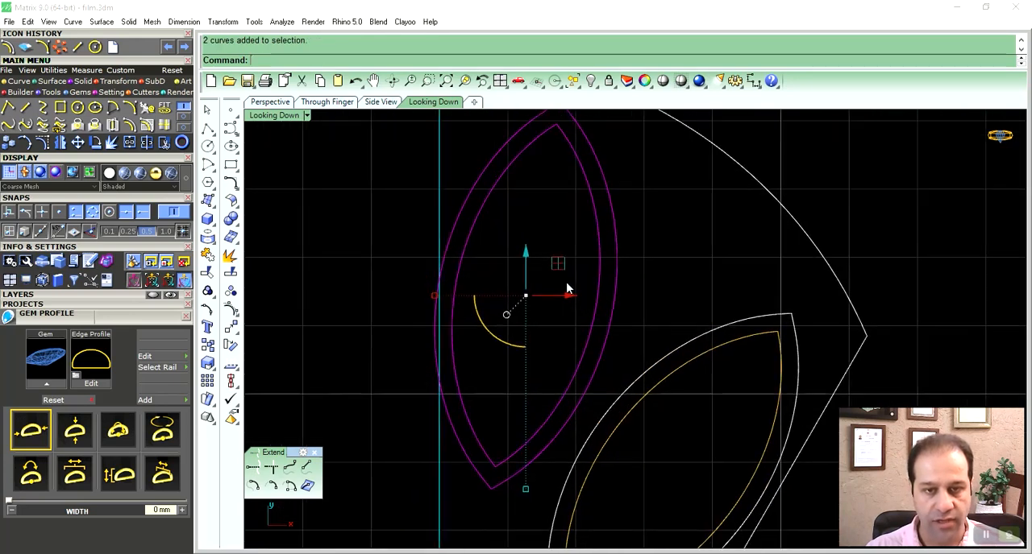
left_click_drag(567, 277, 569, 279)
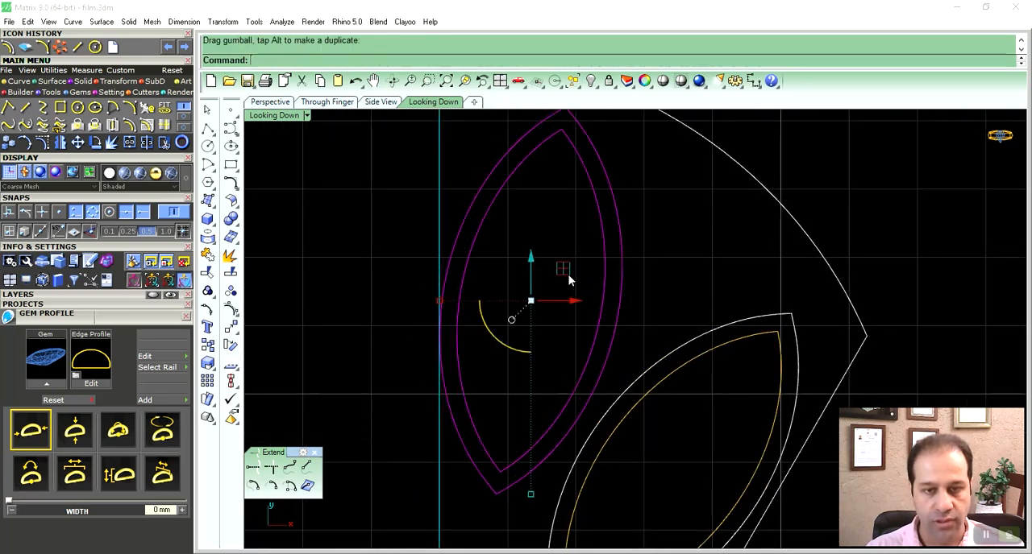
left_click(627, 284)
- Draw two 0.3 mm diameter circles, one centred on each outer marquise outline, to gauge the gap at their closest point
scroll(641, 290, "down", 4)
right_click_drag(637, 323, 603, 272)
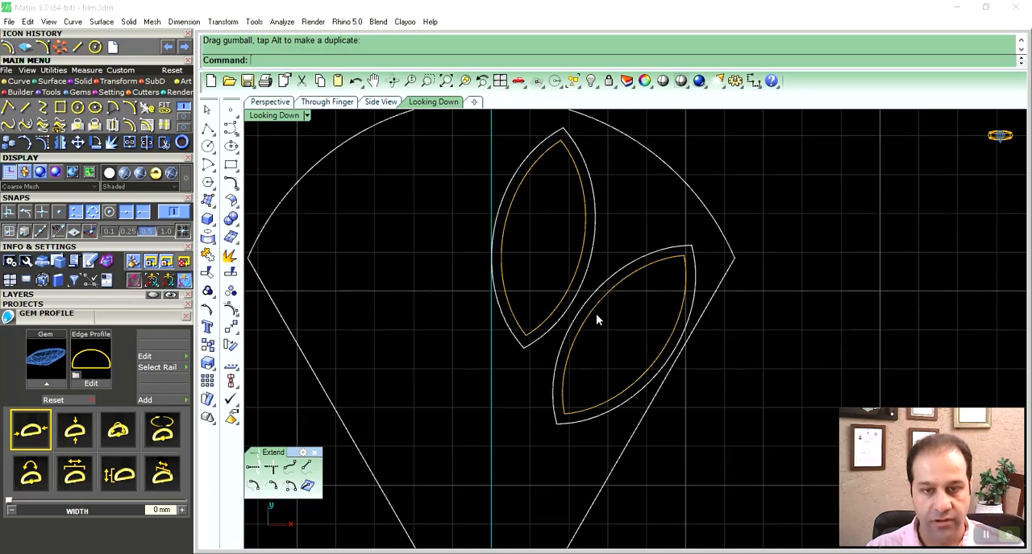
right_click_drag(596, 320, 583, 299)
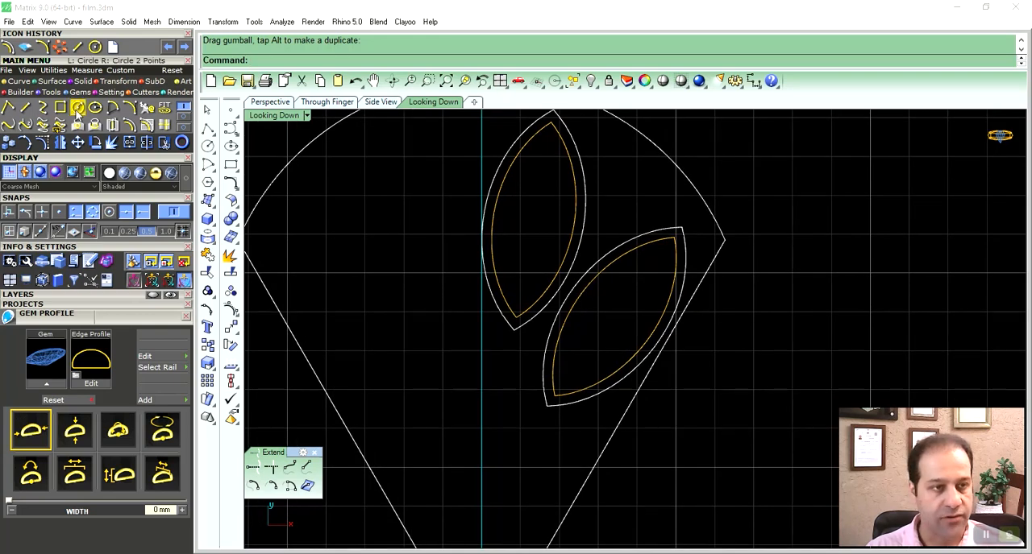
left_click(78, 108)
scroll(548, 335, "up", 5)
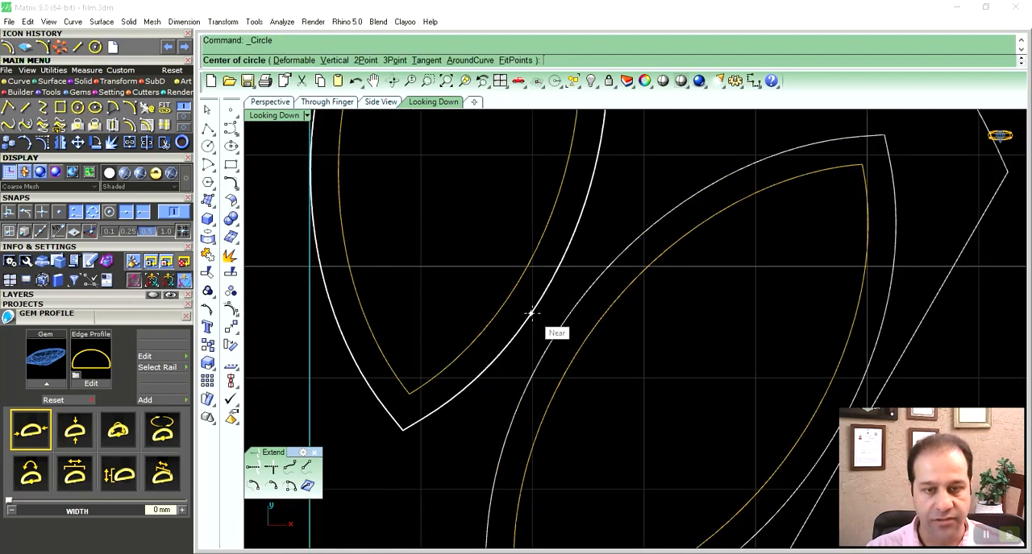
left_click(532, 314)
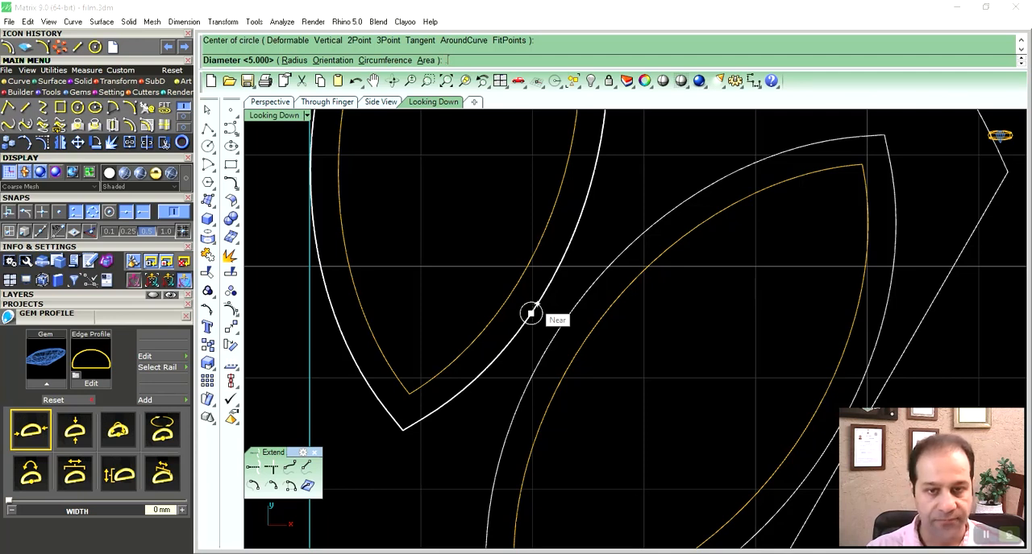
type("3")
key("Return")
left_click(555, 338)
key("Return")
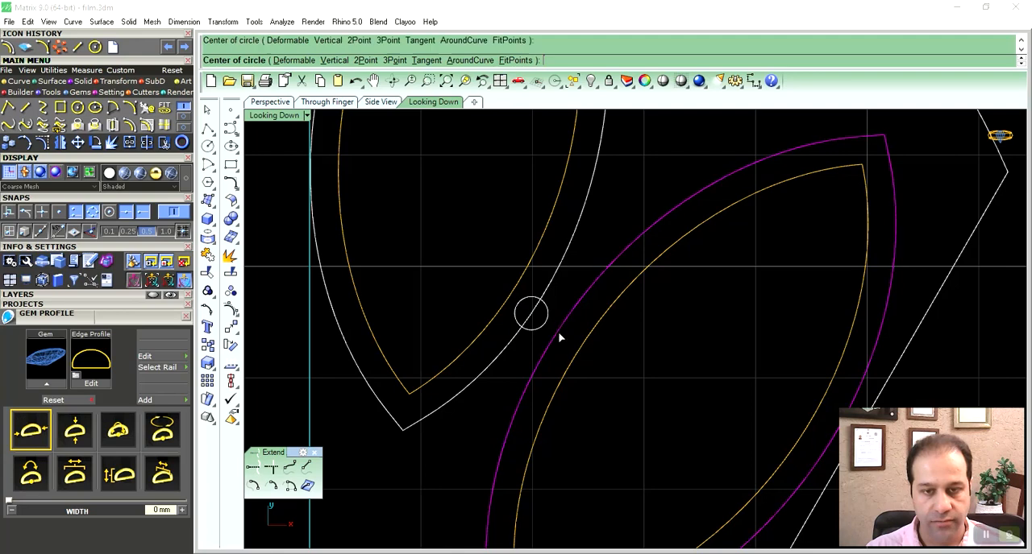
left_click(557, 331)
type("3")
key("Return")
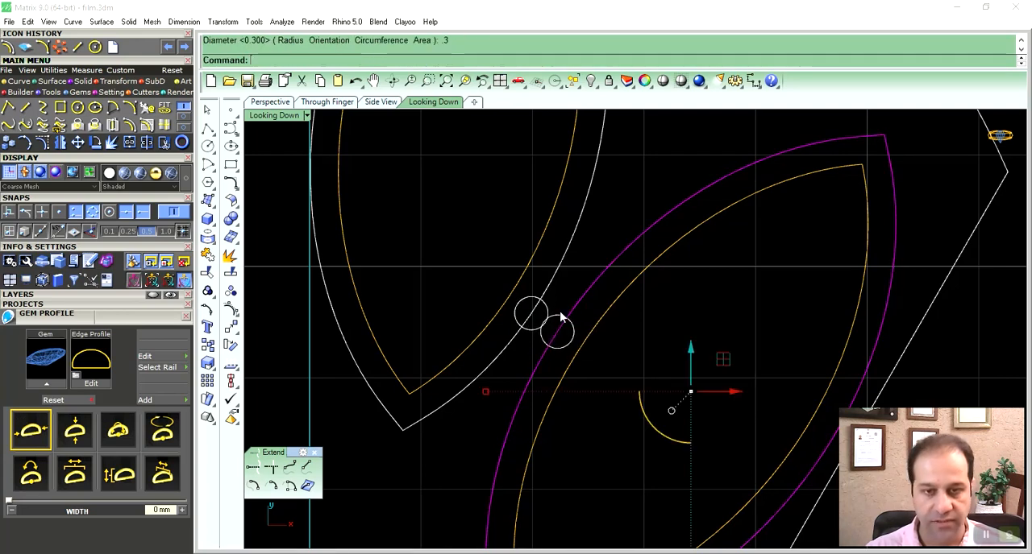
- Delete the two small gauge circles between the marquise outlines
key("Escape")
scroll(584, 293, "down", 5)
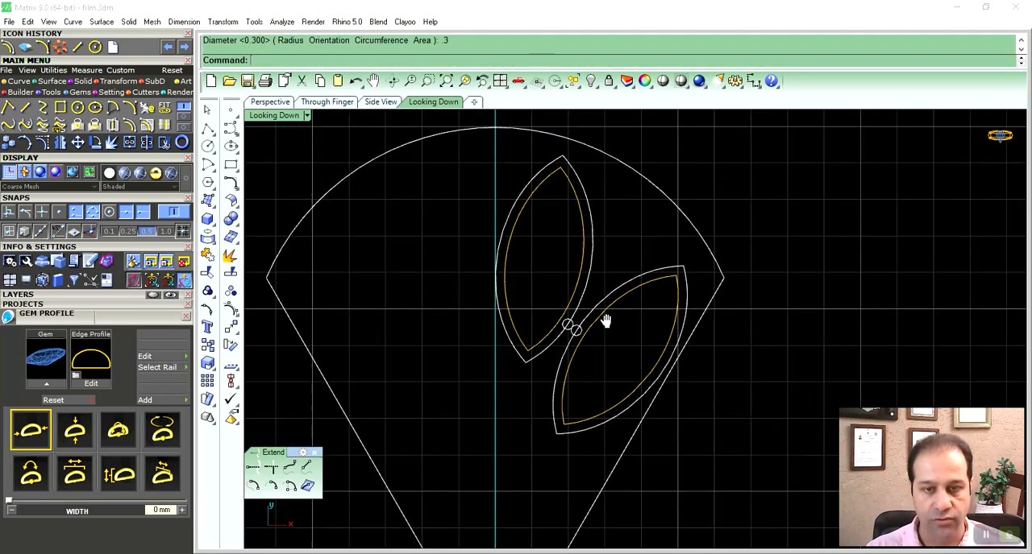
right_click_drag(614, 316, 591, 327)
right_click_drag(604, 305, 578, 323)
scroll(530, 360, "up", 3)
left_click(534, 352)
key("Delete")
scroll(657, 309, "down", 2)
scroll(657, 308, "down", 2)
- Offset the petal's large top arc to both sides
left_click(604, 232)
scroll(580, 284, "down", 2)
right_click_drag(563, 291, 593, 258)
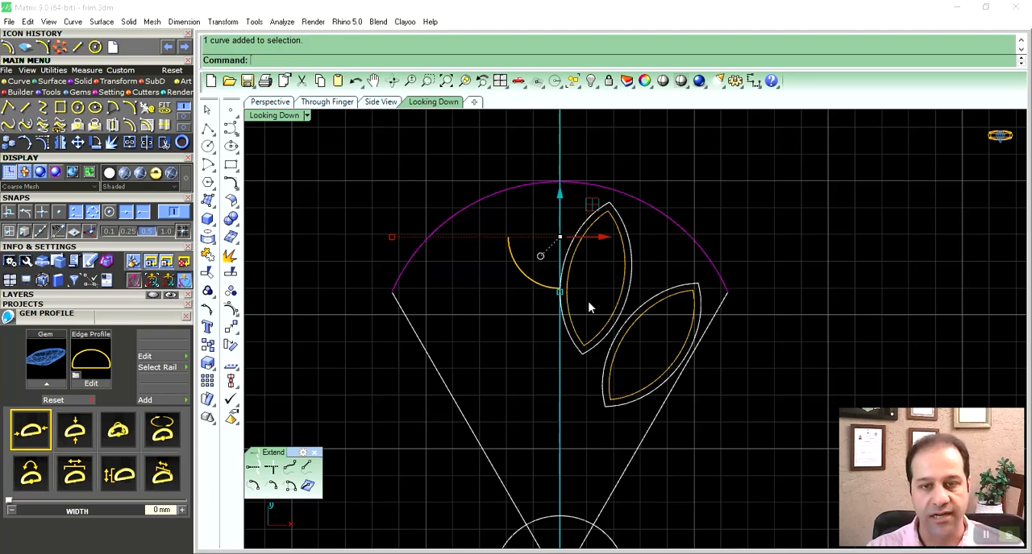
right_click_drag(593, 274, 599, 290)
left_click(129, 125)
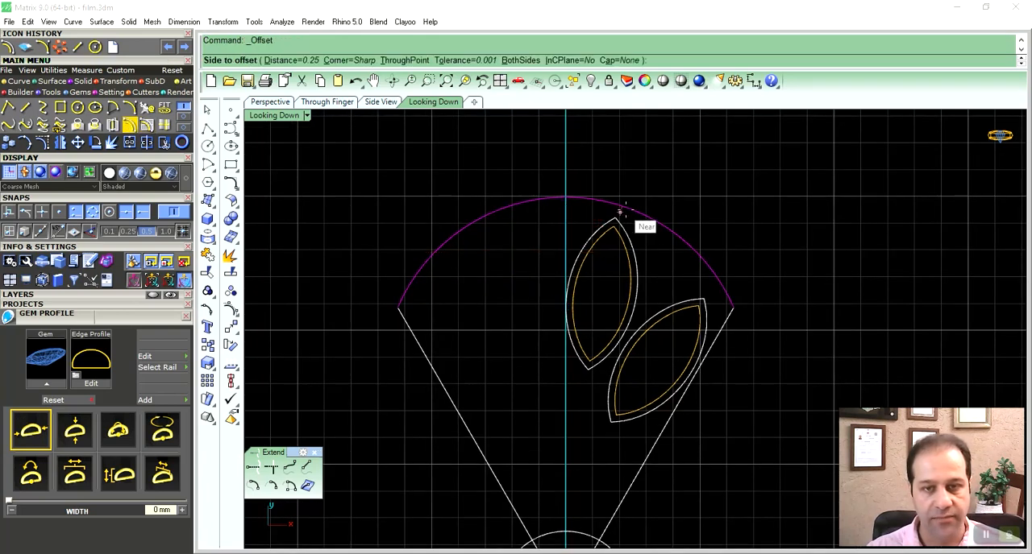
right_click_drag(649, 228, 657, 246)
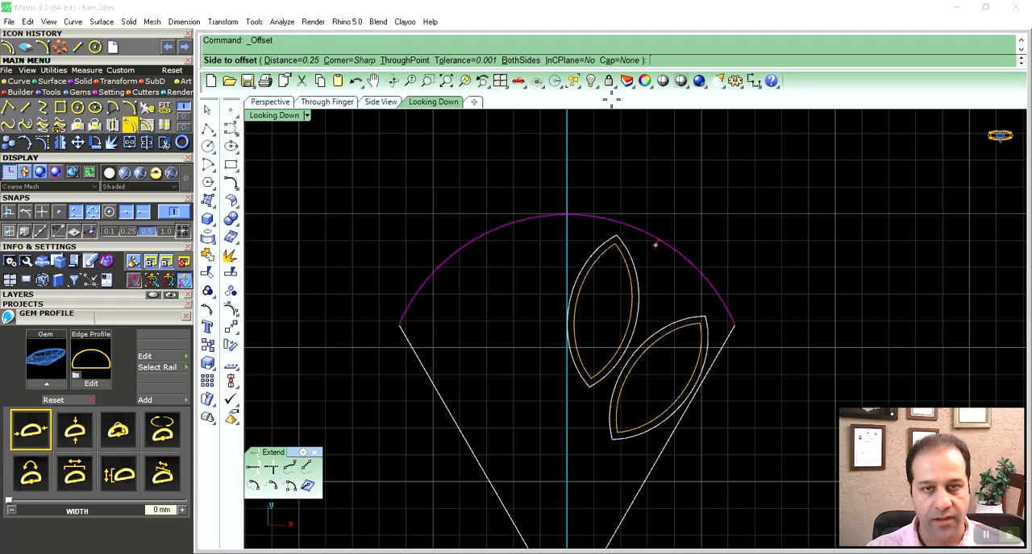
left_click(520, 61)
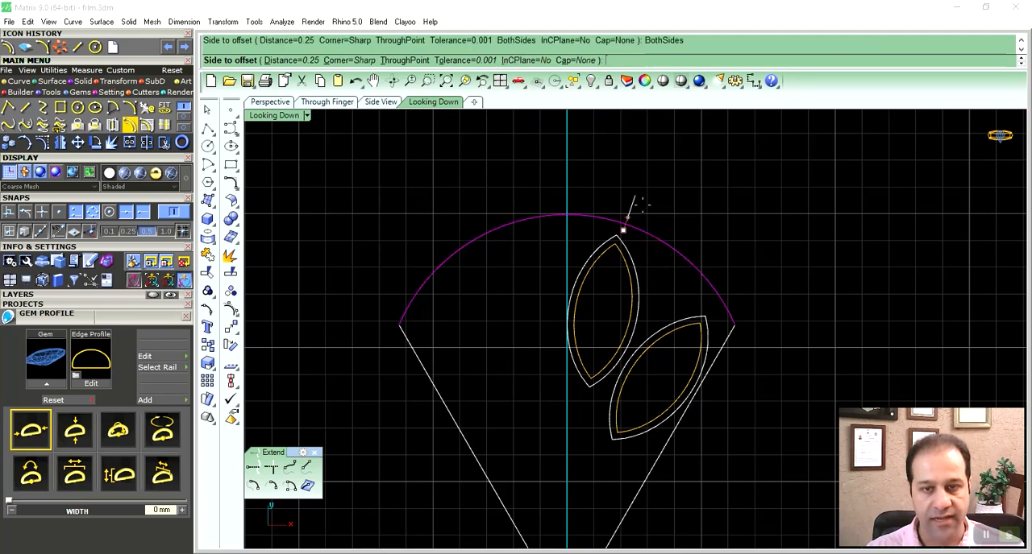
left_click(673, 261)
left_click(681, 302)
- Assign the inner and outer offset arcs at the petal's top to the User 02 layer
right_click_drag(679, 304, 640, 289)
left_click(610, 223)
left_click(605, 211, "shift")
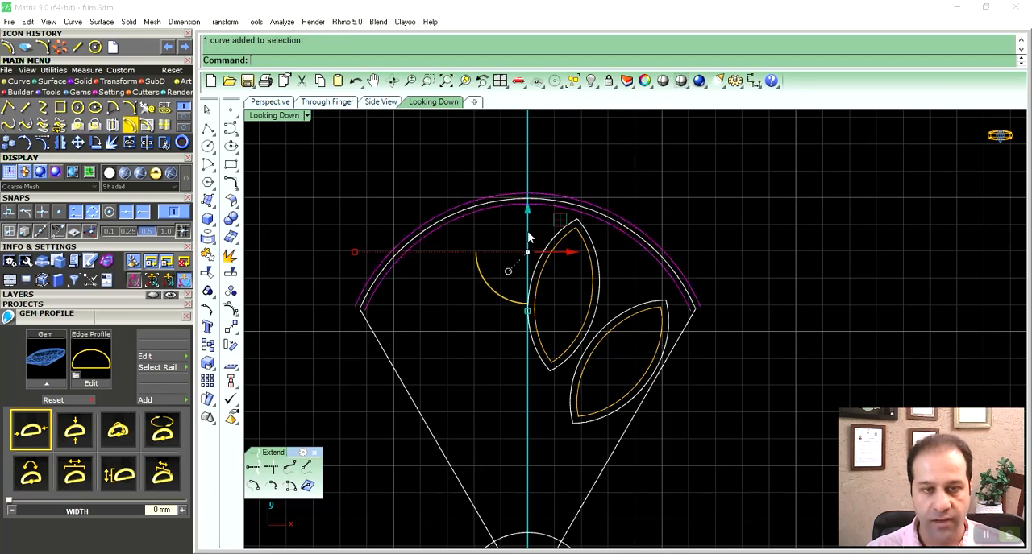
left_click(125, 297)
left_click(137, 330)
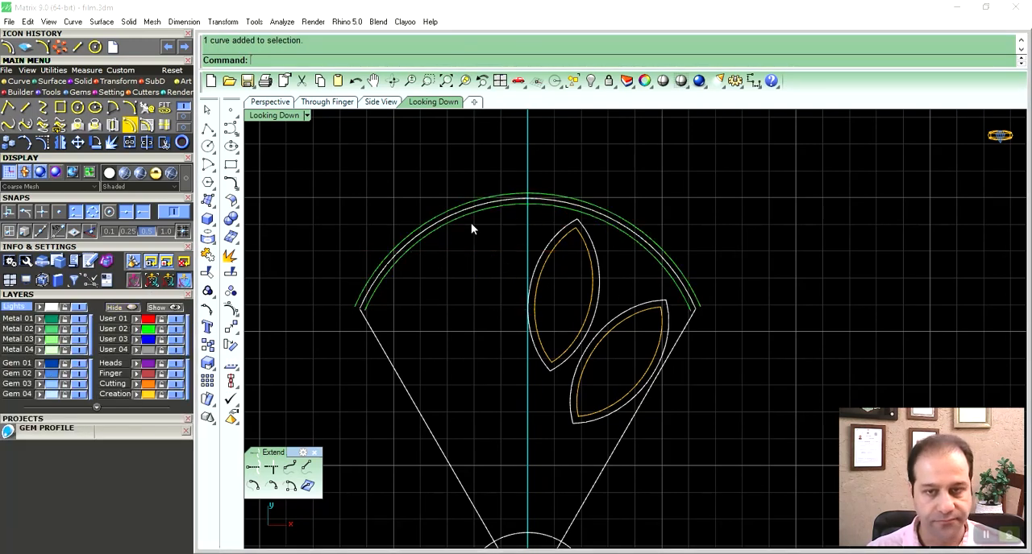
- Explode the outer curve of the upper marquise into separate segments
scroll(627, 275, "up", 5)
right_click_drag(553, 271, 597, 258)
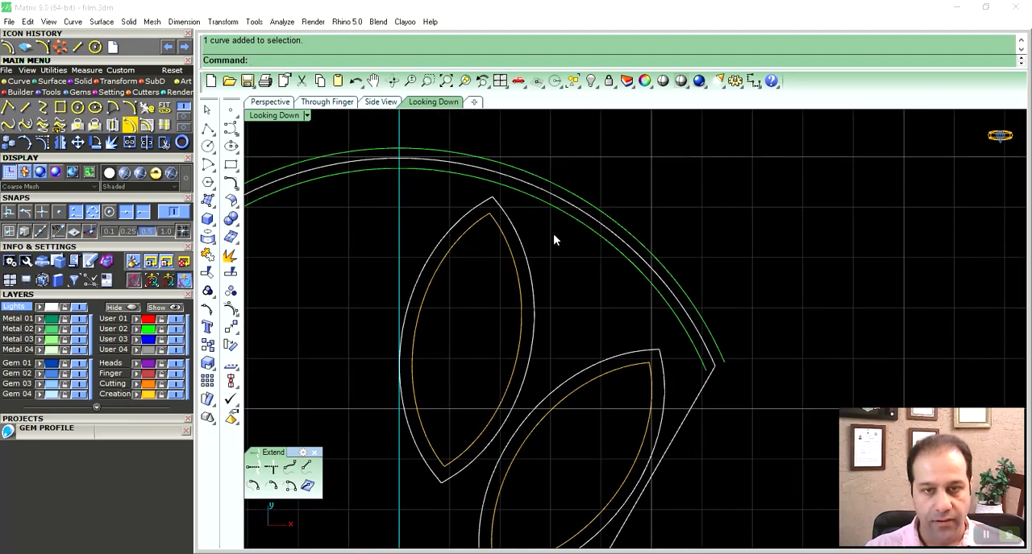
right_click_drag(553, 234, 540, 241)
left_click(495, 231)
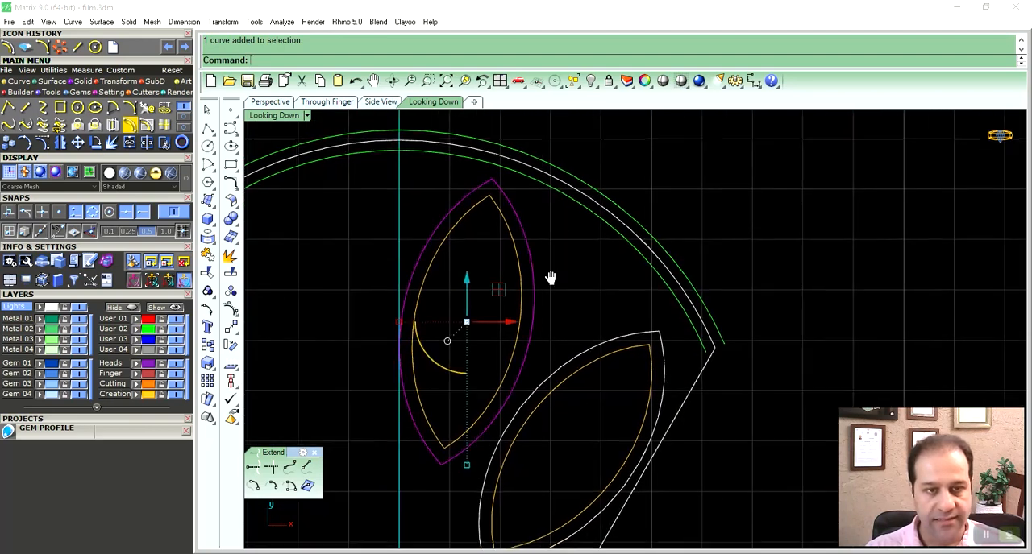
right_click_drag(548, 276, 584, 268)
left_click(119, 148)
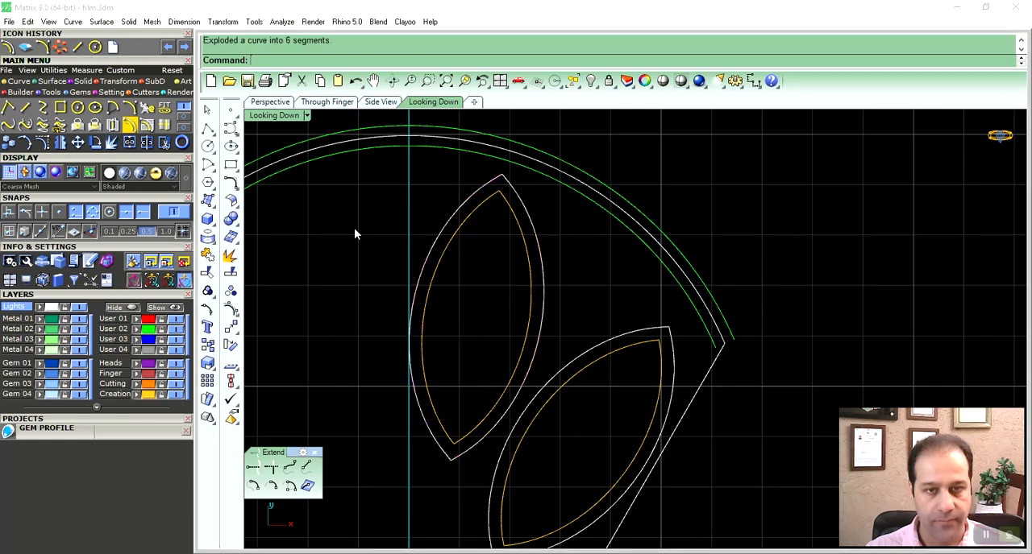
- Join the exploded segments of the upper outer marquise into two tip-to-tip curves, one for each side
left_click(530, 212)
right_click_drag(556, 237, 541, 237)
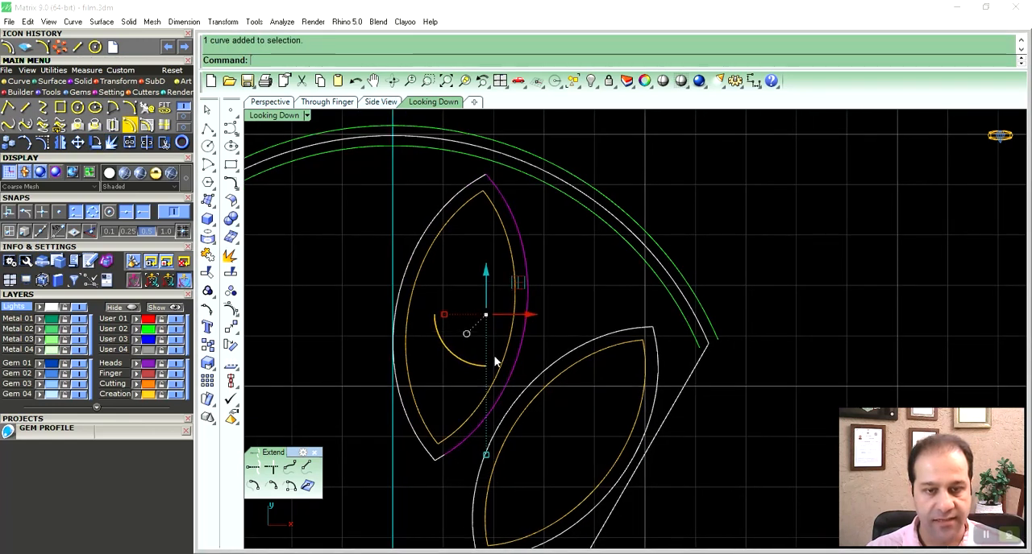
left_click(437, 459, "shift")
key("ctrl+j")
left_click(482, 179)
left_click(467, 191)
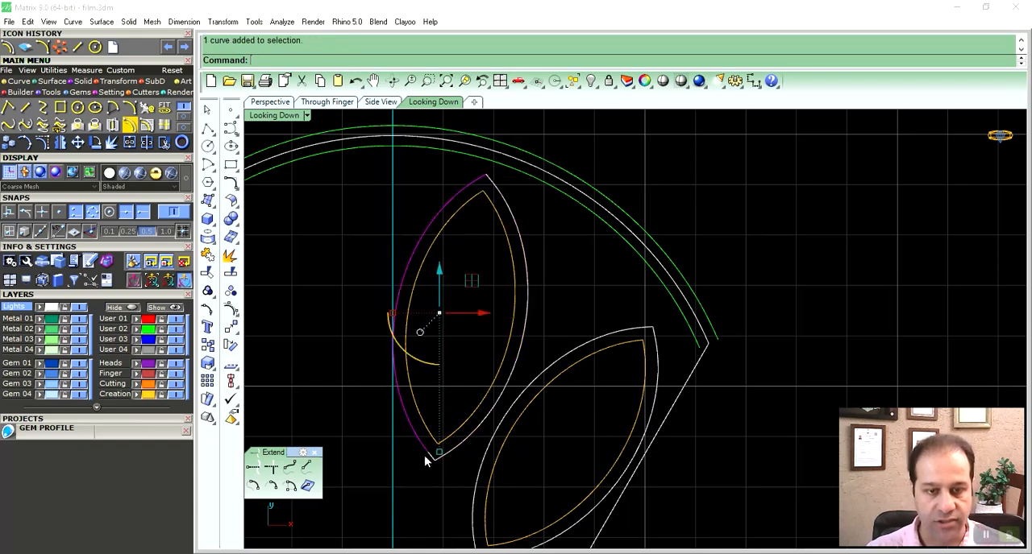
left_click(432, 459, "shift")
right_click_drag(548, 426, 554, 401)
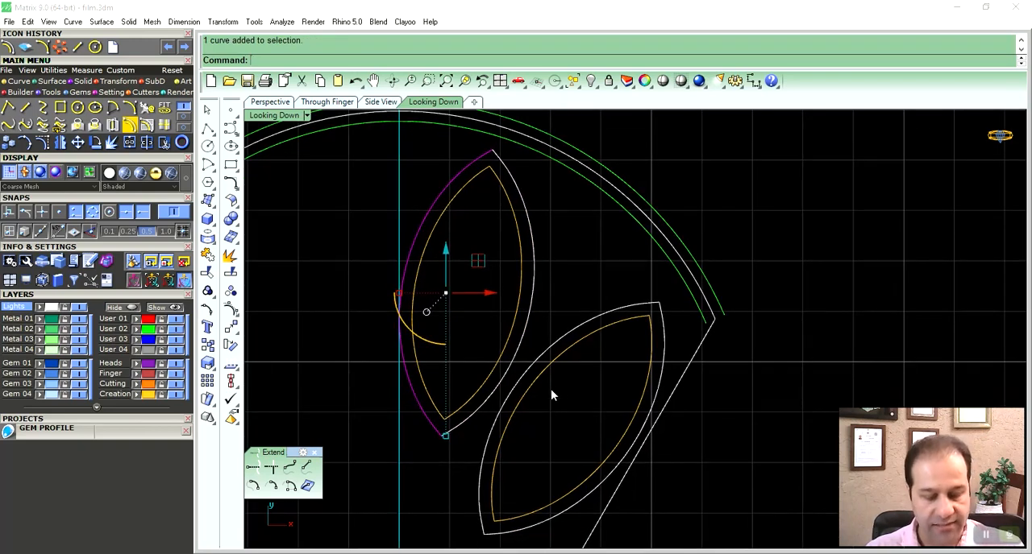
key("ctrl+j")
- Explode the outer curve of the lower marquise into separate segments
left_click(645, 305)
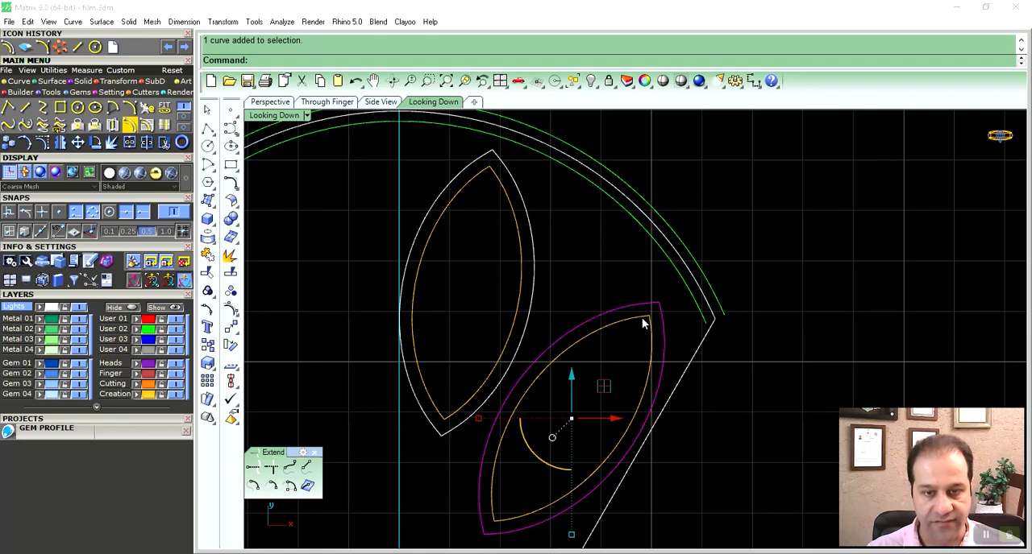
right_click_drag(643, 323, 640, 289)
left_click(229, 256)
- Join the exploded segments of the lower outer marquise into two tip-to-tip curves, one for each side
left_click(623, 279)
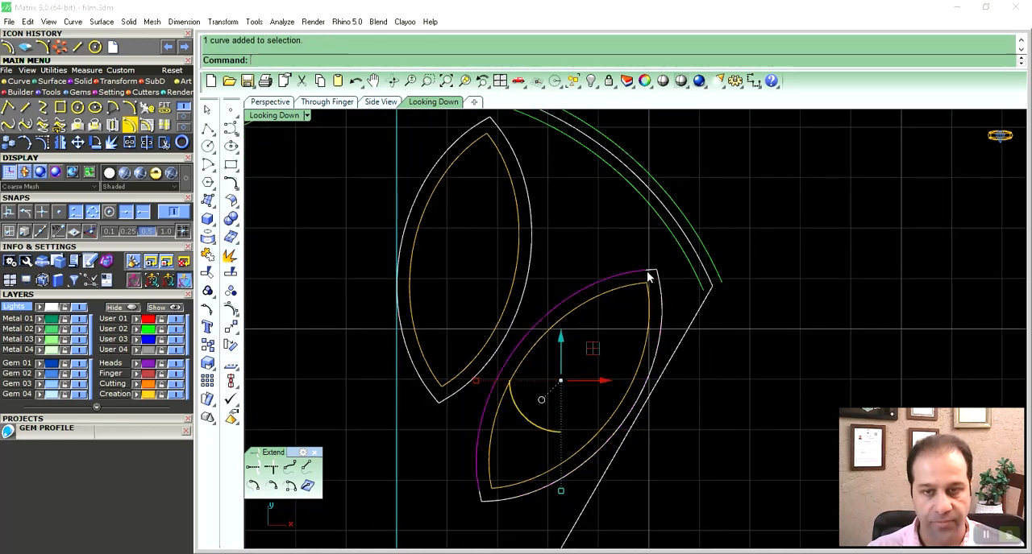
left_click(482, 500, "shift")
key("ctrl+j")
left_click(485, 504)
left_click(510, 501, "shift")
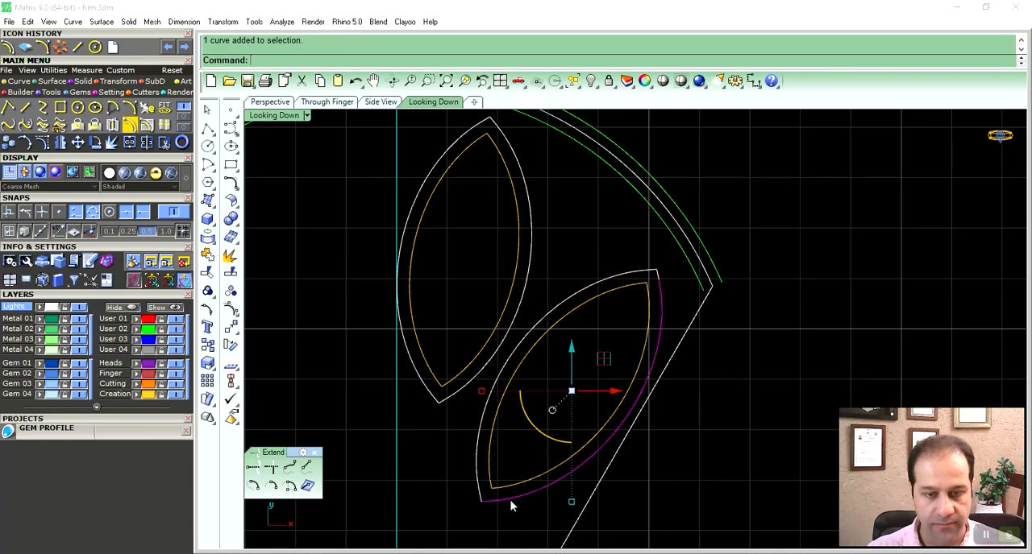
left_click(658, 279, "shift")
key("ctrl+j")
- Rebuild the four outer half-curves of both marquises with 6 points and degree 5, deleting the input curves
left_click(647, 272, "shift")
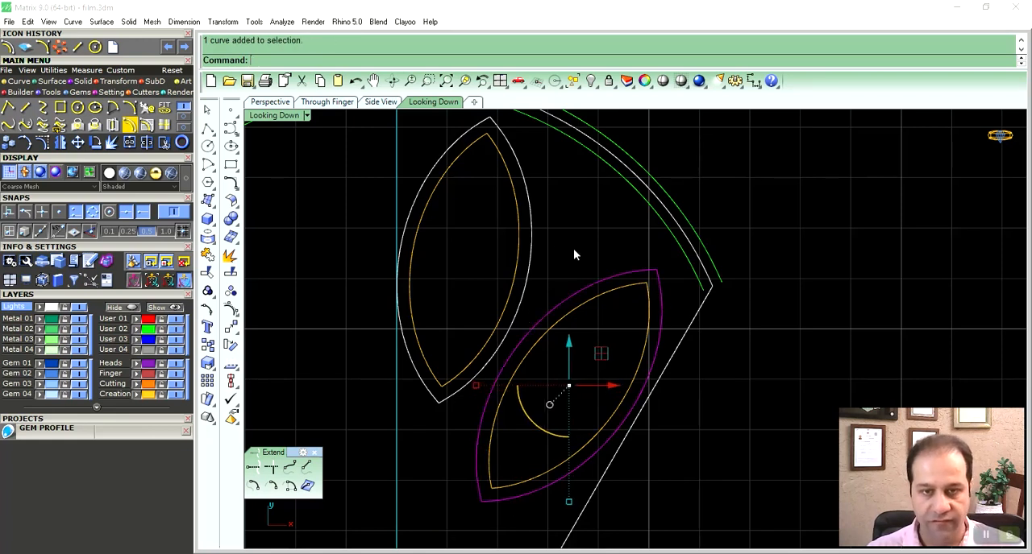
left_click(532, 226, "shift")
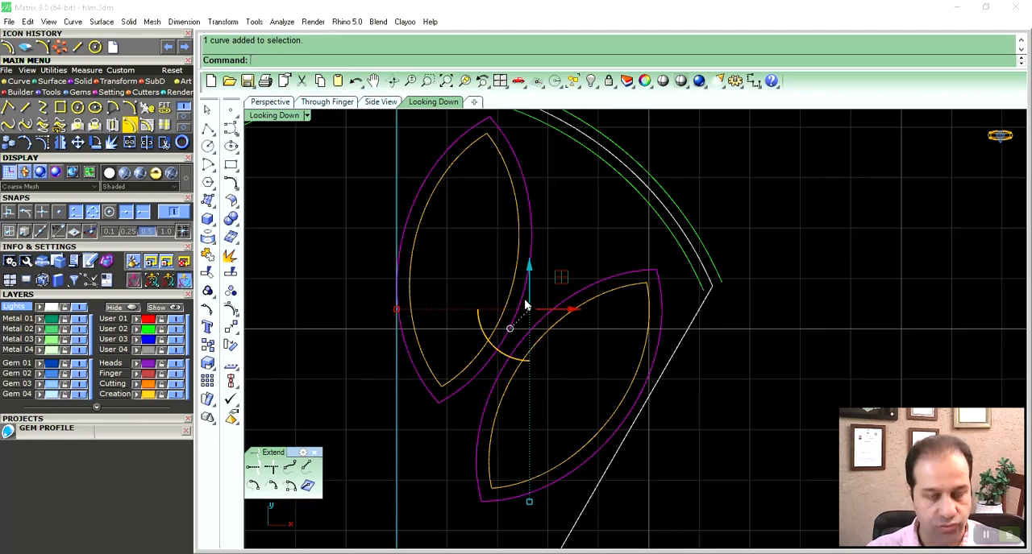
key("ctrl+r")
right_click_drag(507, 307, 599, 322)
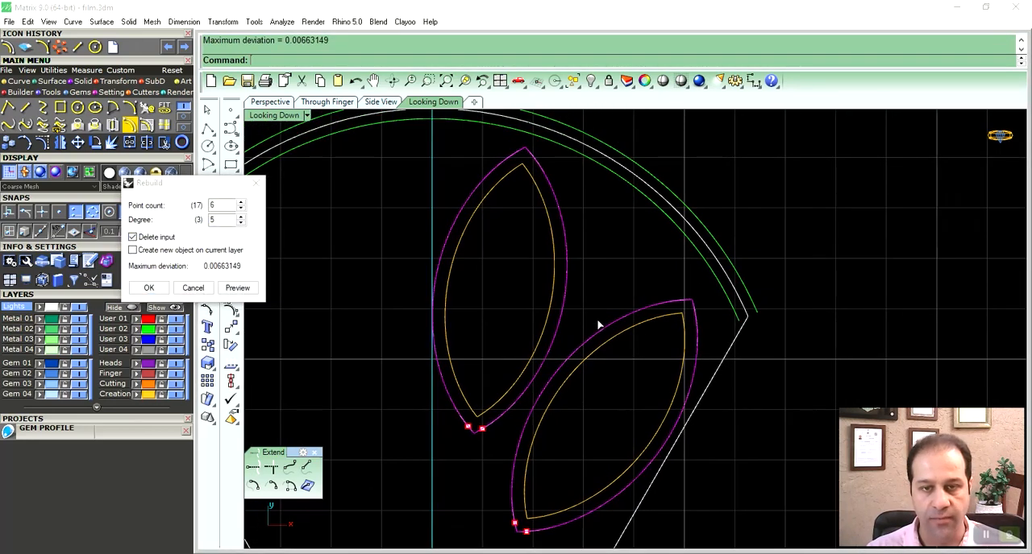
key("Return")
- Offset the upper marquise's right outer half-curve outward by 0.25
left_click(564, 263)
right_click_drag(596, 256, 559, 306)
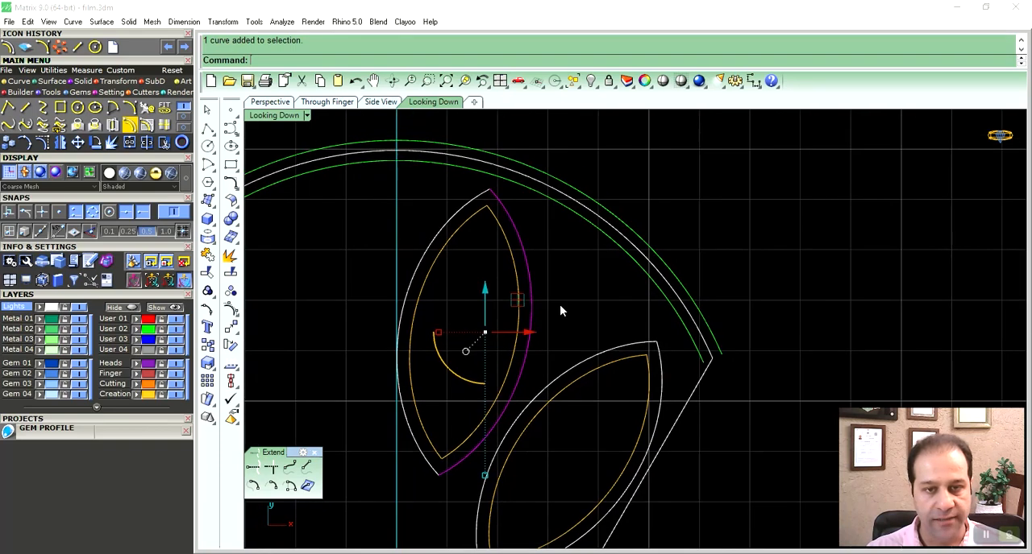
left_click(146, 142)
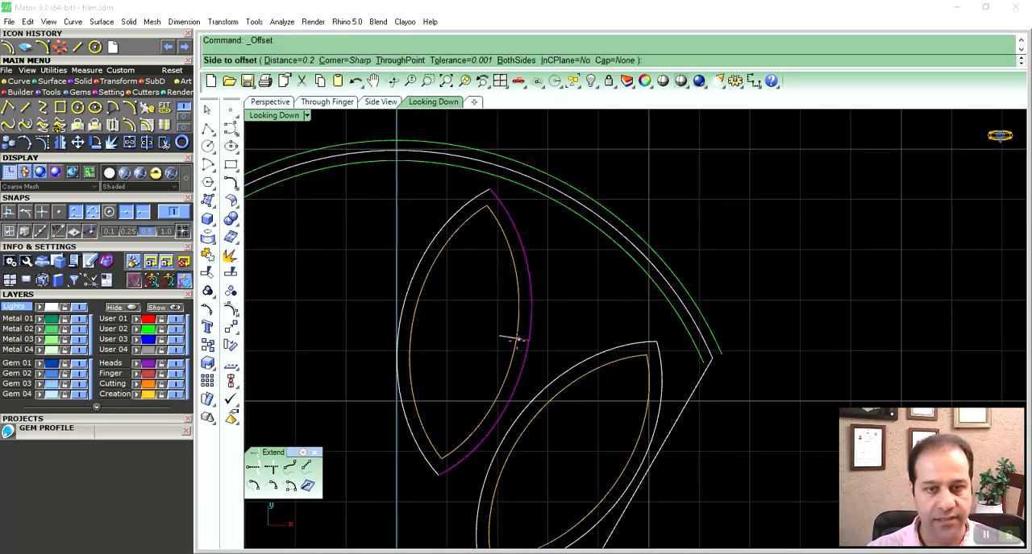
type(".25")
key("Return")
left_click(590, 296)
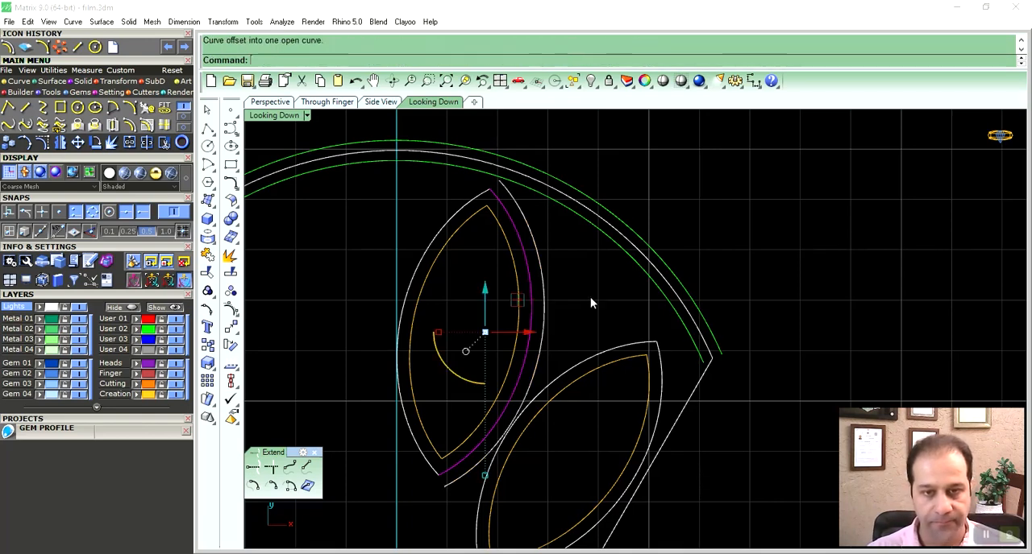
- Offset the lower marquise's upper outer half-curve by 0.25 toward the gap between the two marquises
right_click_drag(550, 276, 572, 286)
left_click(566, 287)
right_click_drag(606, 355, 612, 341)
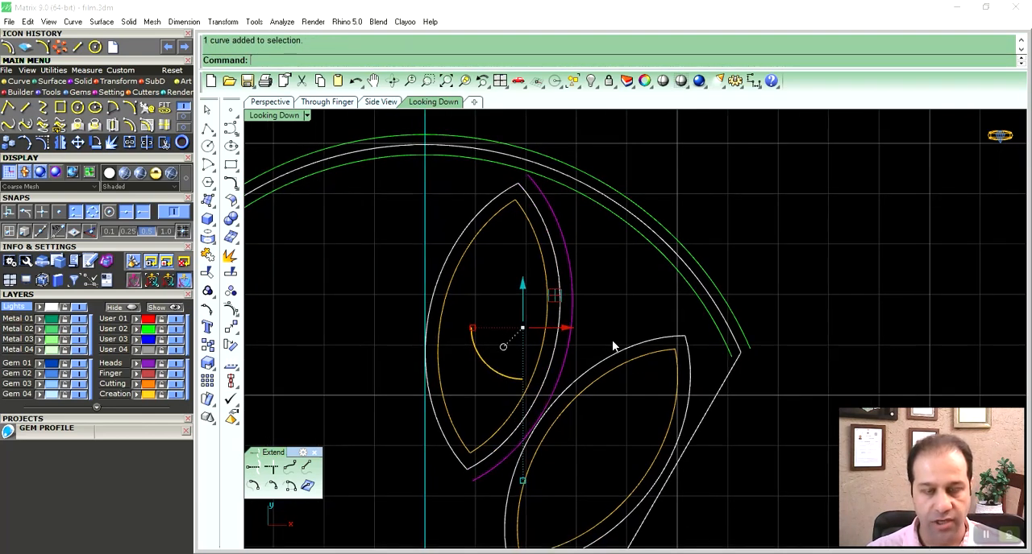
right_click_drag(582, 293, 578, 309)
left_click(610, 375)
right_click(611, 375)
left_click(618, 339)
right_click_drag(619, 338, 604, 336)
- Trim the two offset curves against each other where they cross and delete the leftover lower pieces
left_click(571, 367)
left_click(534, 401, "shift")
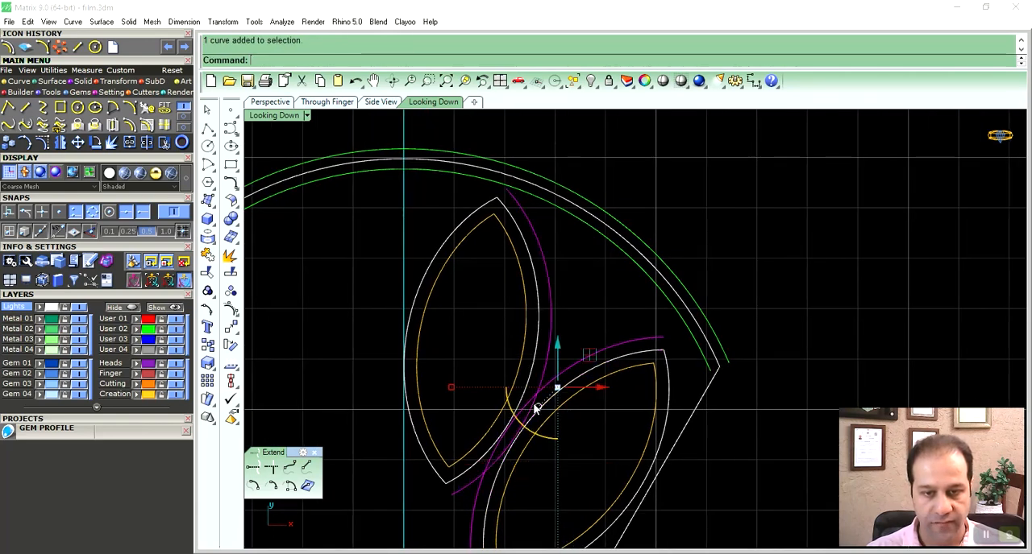
scroll(533, 399, "up", 12)
type("trim")
key("Return")
left_click(533, 391)
scroll(604, 379, "down", 5)
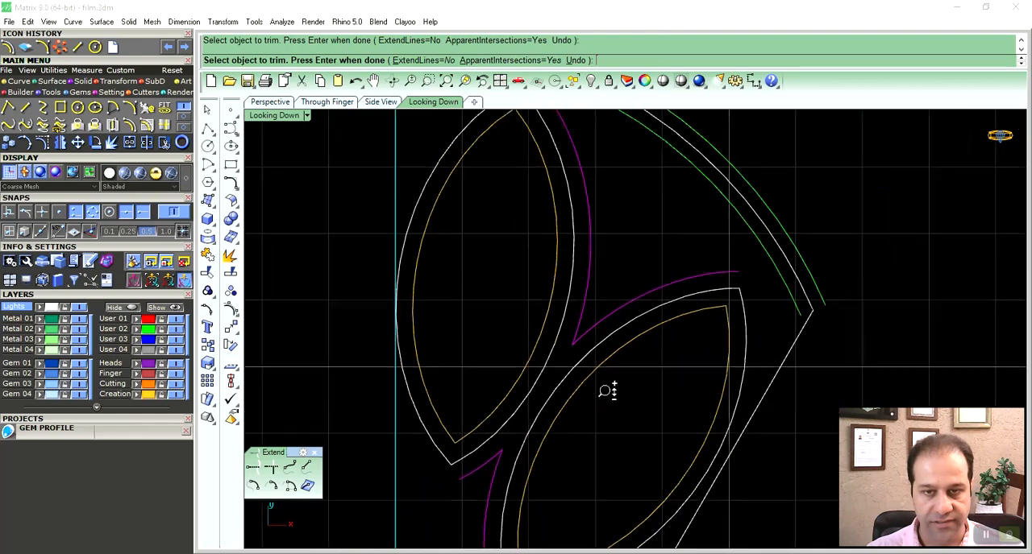
key("Return")
scroll(536, 362, "up", 2)
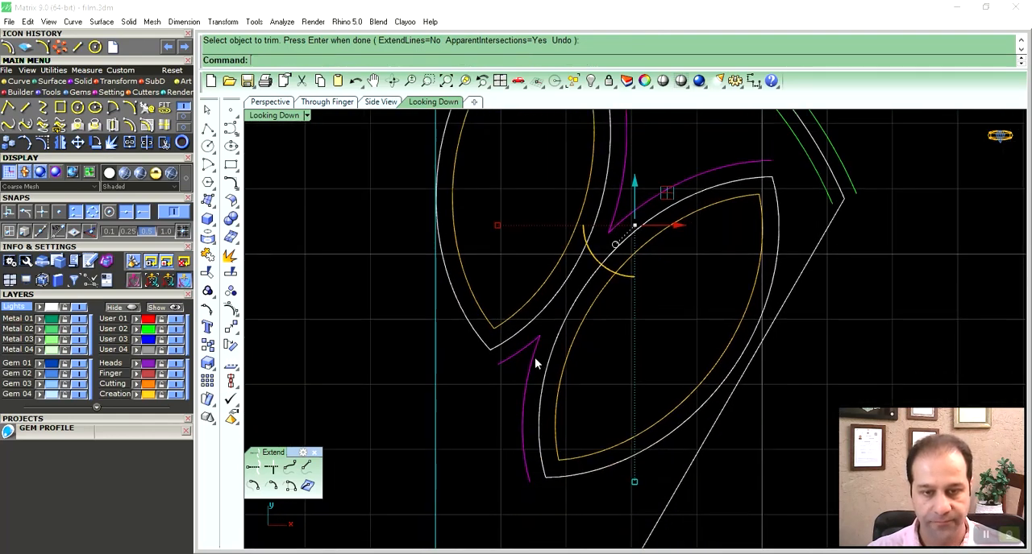
left_click(535, 357)
key("Delete")
- Offset the inner green arc at the petal's top inward by 0.25
right_click_drag(527, 349, 613, 435)
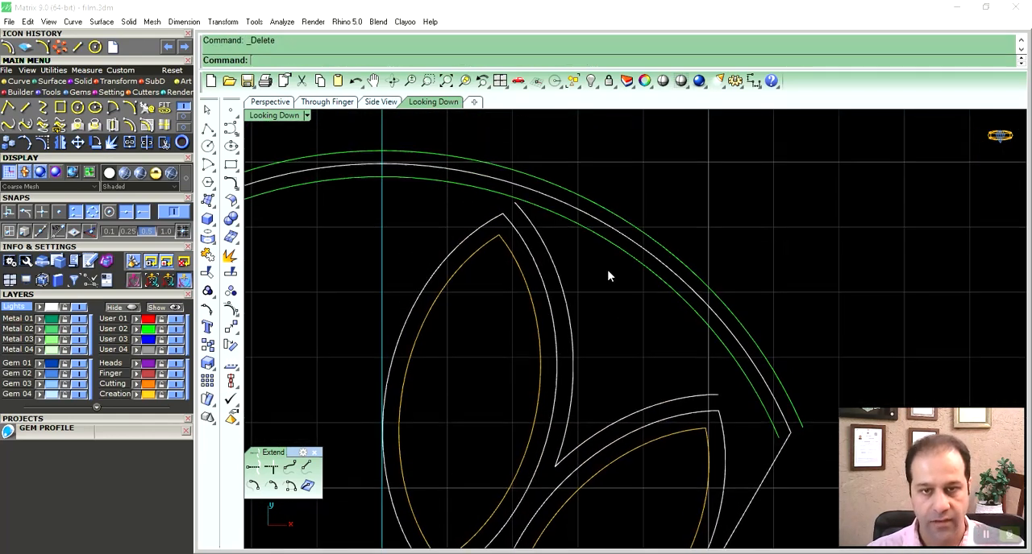
left_click(609, 248)
right_click_drag(614, 253, 645, 255)
left_click(132, 125)
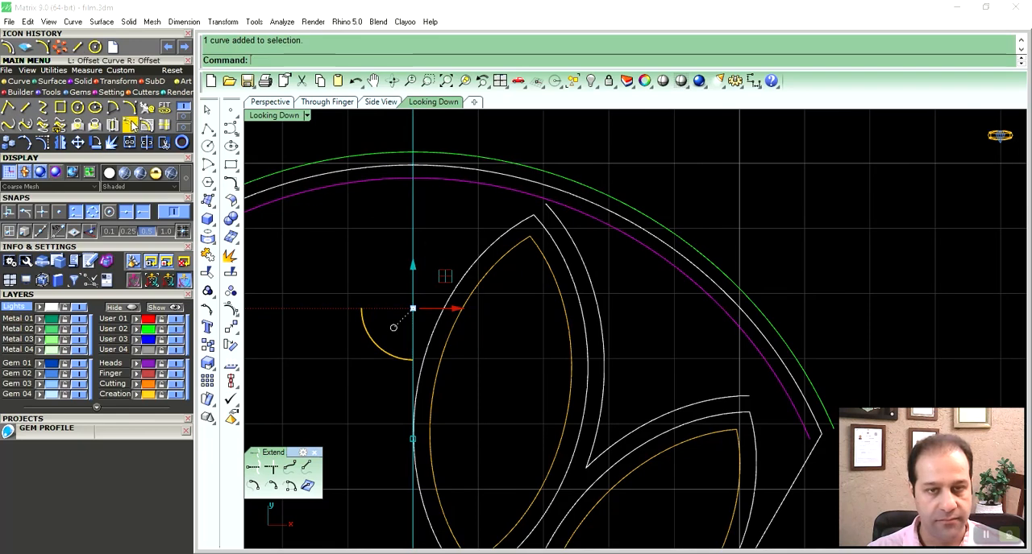
left_click(691, 353)
scroll(698, 369, "up", 3)
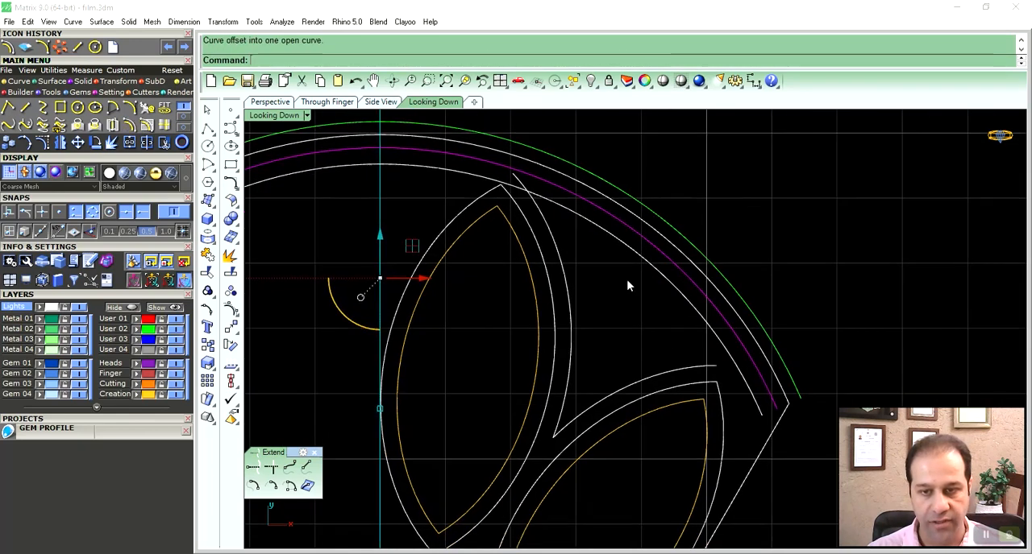
key("Escape")
- Extend the outer end of the lower marquise's offset curve by an arc with center to meet the new inner arc
scroll(698, 385, "up", 2)
right_click_drag(570, 241, 629, 331)
right_click_drag(734, 473, 643, 366)
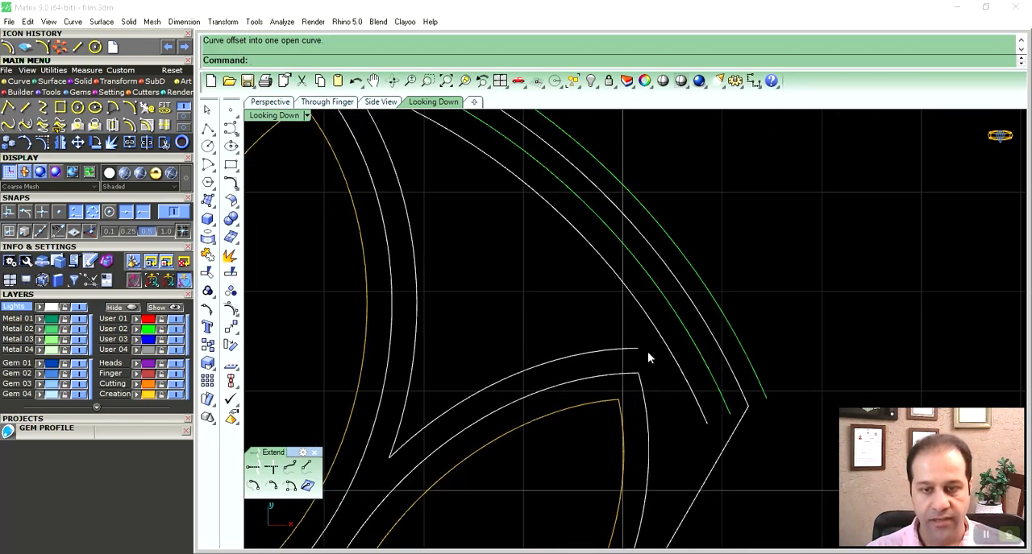
right_click_drag(613, 377, 636, 362)
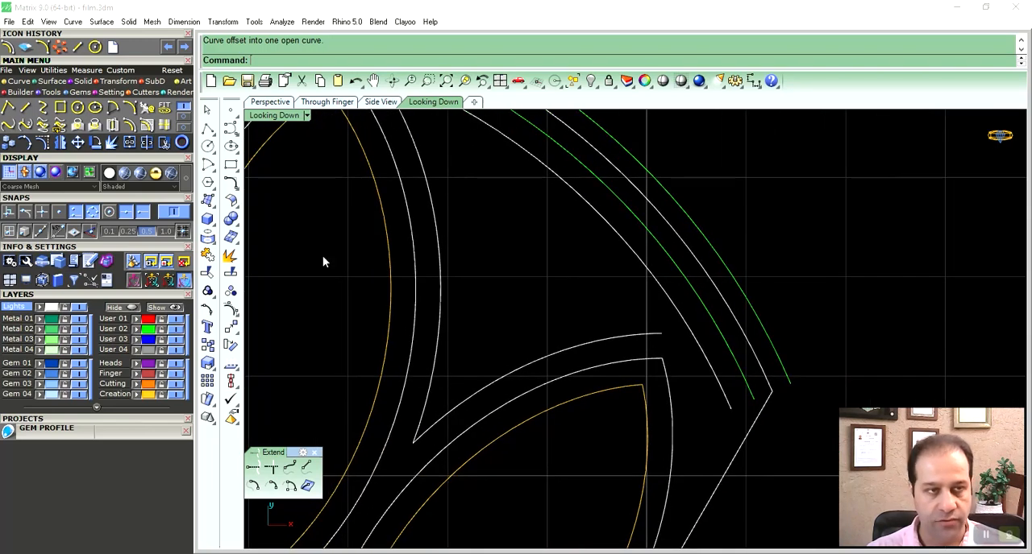
left_click(73, 22)
mouse_move(129, 196)
mouse_move(141, 336)
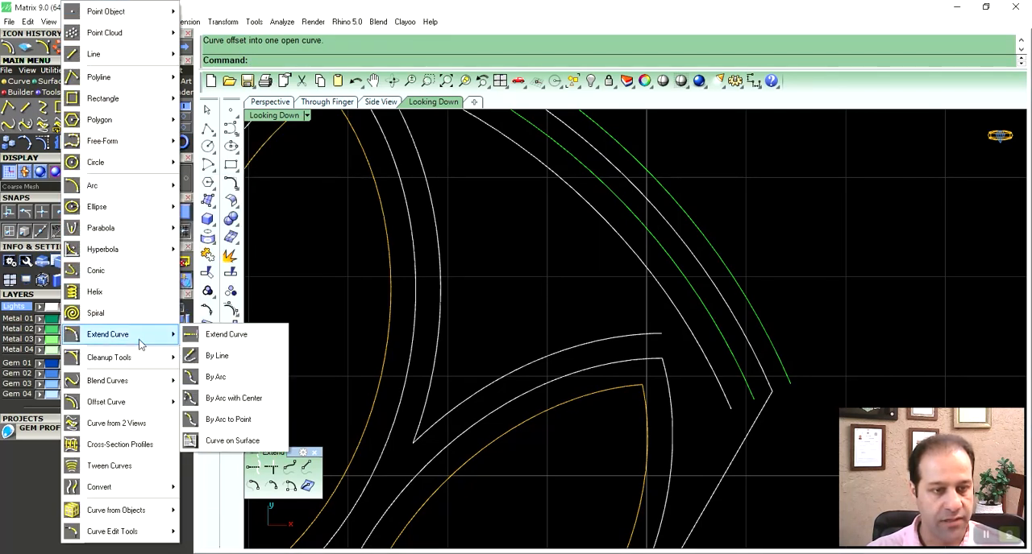
left_click(236, 399)
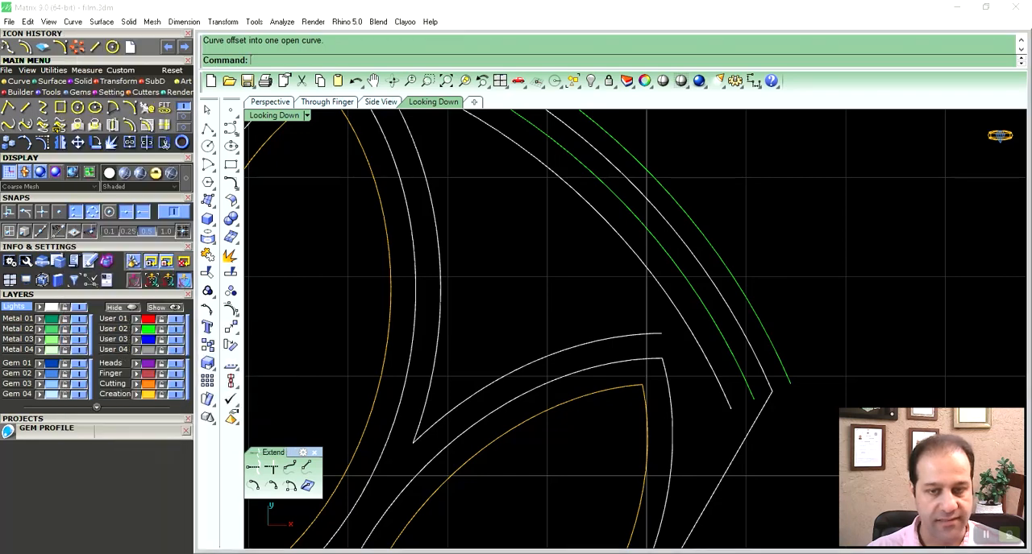
left_click(663, 335)
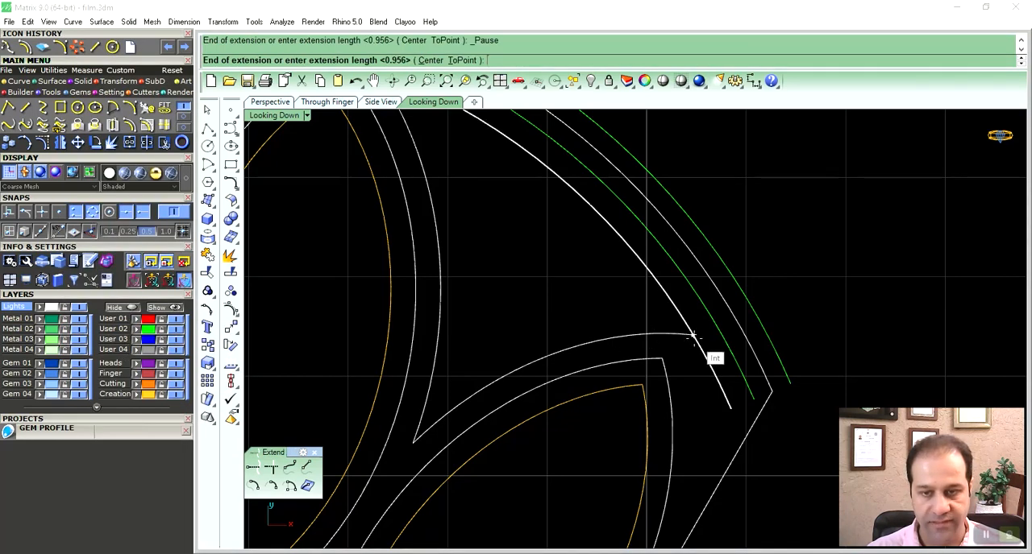
left_click(693, 337)
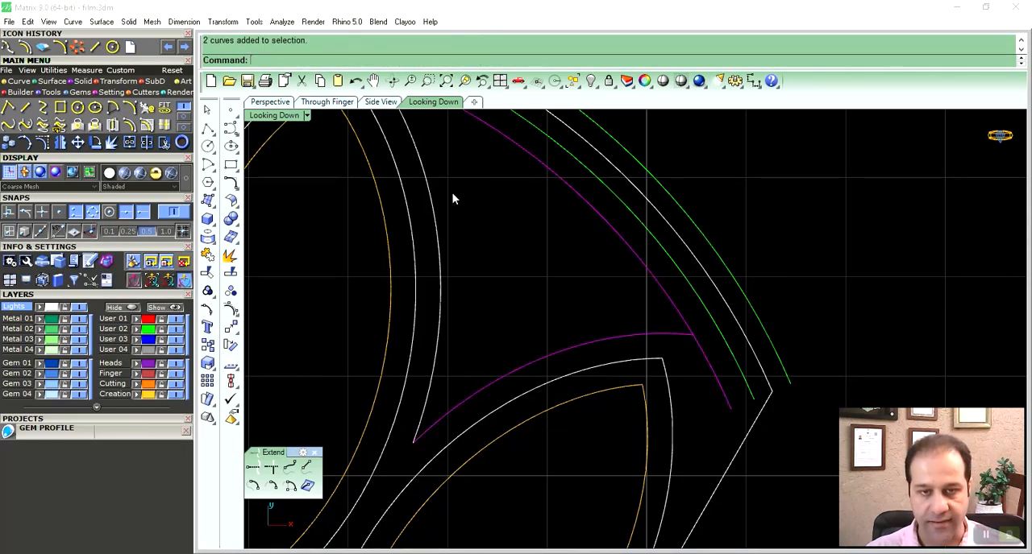
- Trim the overhanging ends of the arc and the two marquise offsets to leave a three-sided outline
scroll(452, 195, "up", 2)
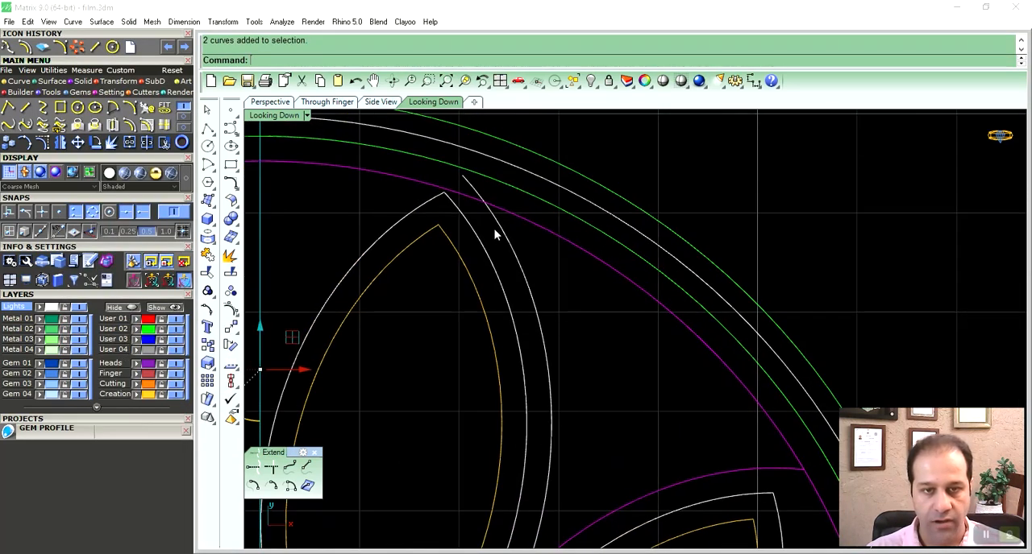
type("trim")
key("Return")
left_click(470, 196)
left_click(471, 186)
right_click_drag(579, 371, 547, 241)
left_click(775, 348)
key("Return")
- Join the three curves of the three-sided outline and assign them to the User 01 layer
scroll(737, 330, "down", 3)
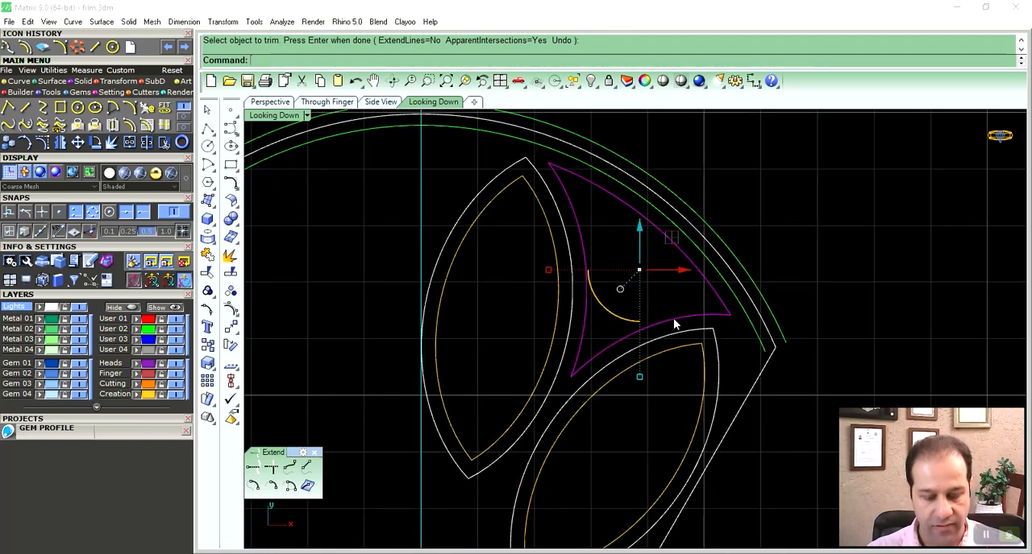
key("ctrl+j")
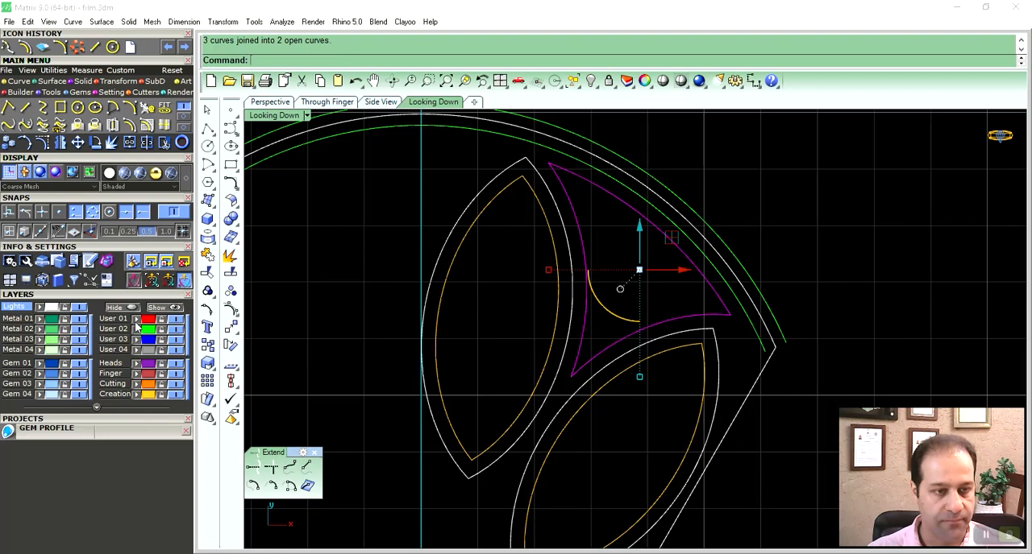
scroll(617, 300, "down", 2)
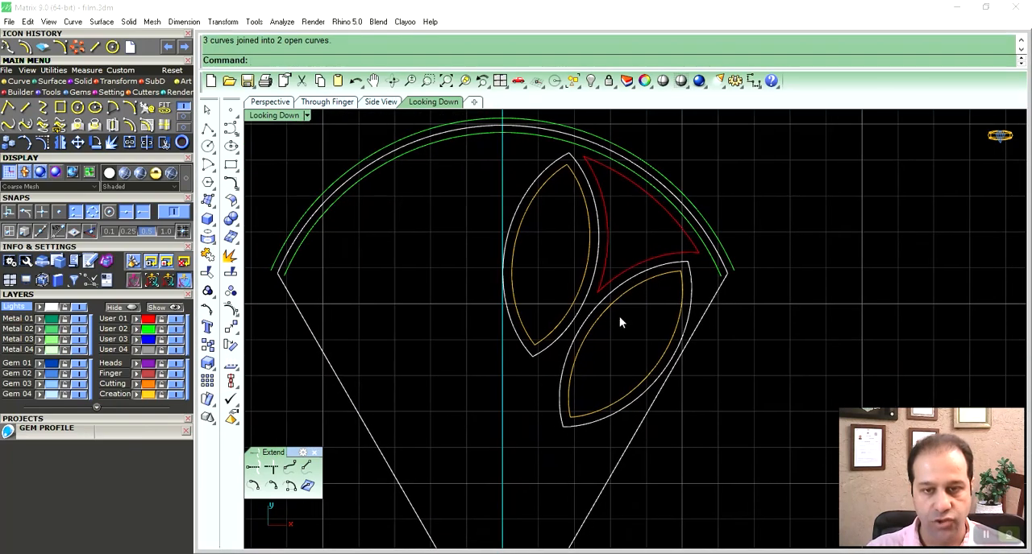
- Copy the upper marquise's inner curve down to the narrow part of the petal above the central circle
right_click_drag(623, 320, 655, 222)
scroll(635, 262, "down", 3)
right_click_drag(635, 273, 609, 300)
right_click_drag(610, 364, 608, 318)
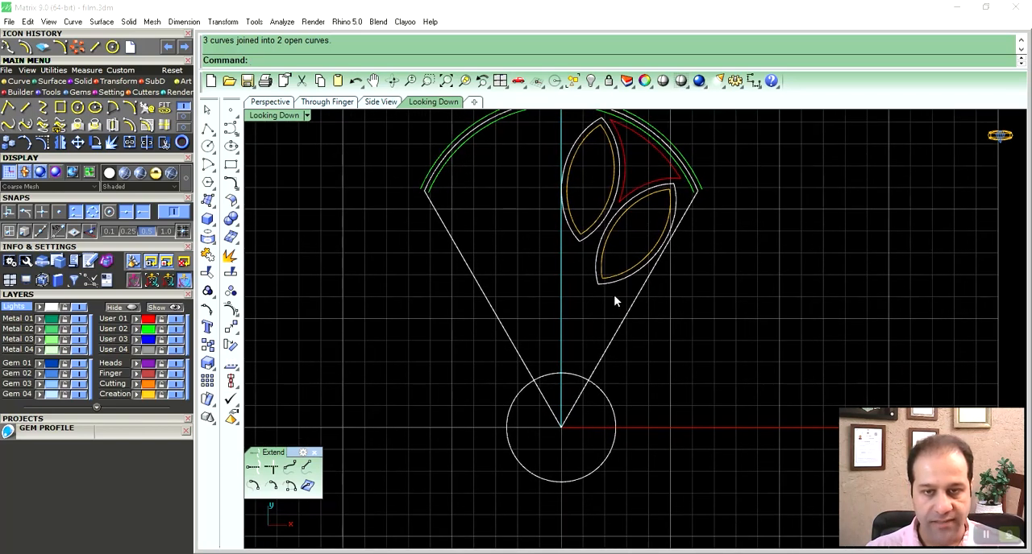
left_click(599, 218)
right_click_drag(600, 213, 581, 213)
left_click_drag(602, 151, 594, 307, "alt")
right_click_drag(586, 355, 593, 319)
scroll(574, 301, "up", 5)
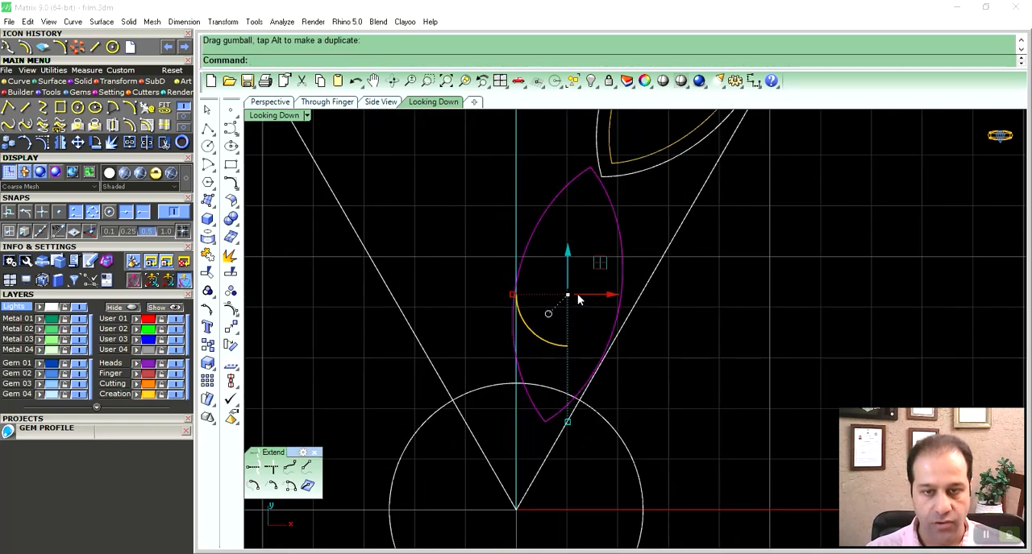
- Scale down, rotate and position the copied marquise between the centre axis and the petal's right edge, touching the central circle
left_click_drag(575, 429, 555, 396)
right_click_drag(578, 356, 614, 348)
left_click_drag(640, 265, 635, 278)
right_click_drag(652, 299, 611, 340)
left_click_drag(594, 318, 596, 306)
scroll(624, 325, "down", 5)
scroll(636, 359, "up", 4)
scroll(563, 366, "up", 2)
left_click_drag(527, 347, 522, 345)
left_click_drag(584, 274, 592, 282)
left_click(593, 286)
scroll(597, 300, "down", 6)
right_click_drag(606, 338, 606, 364)
right_click_drag(606, 411, 600, 338)
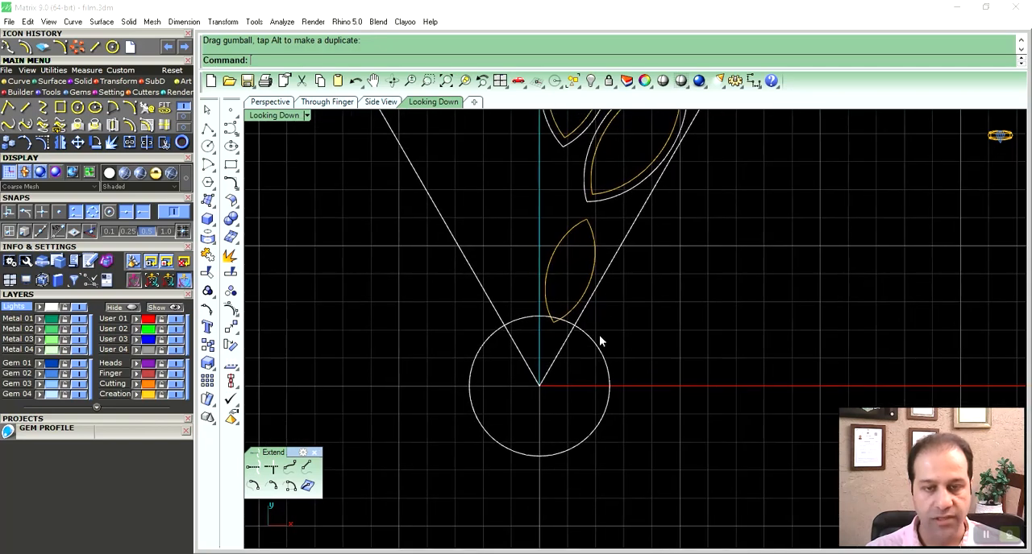
- Offset the small bottom marquise outward by 0.25
scroll(584, 346, "up", 2)
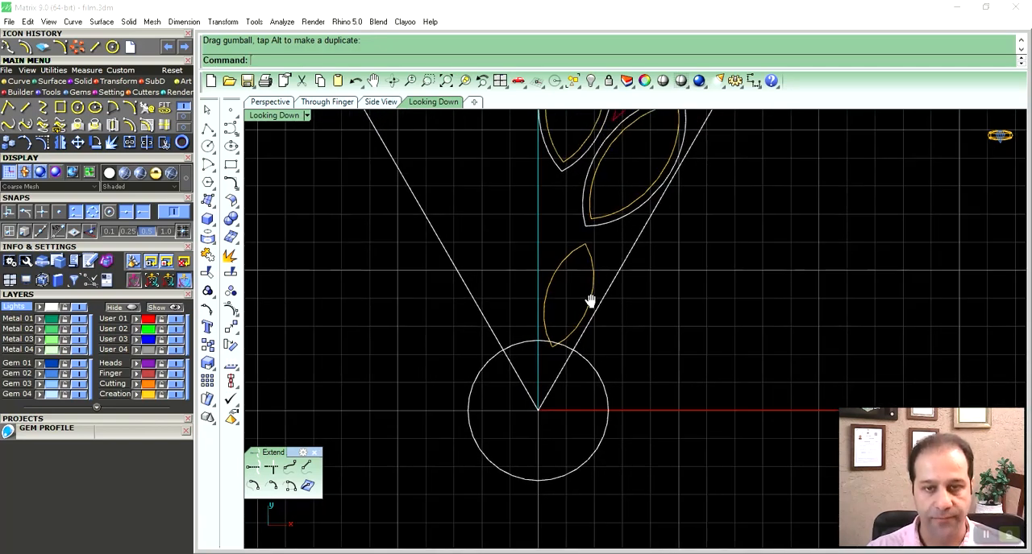
left_click(590, 334)
scroll(590, 330, "up", 2)
left_click(133, 126)
right_click_drag(432, 256, 491, 285)
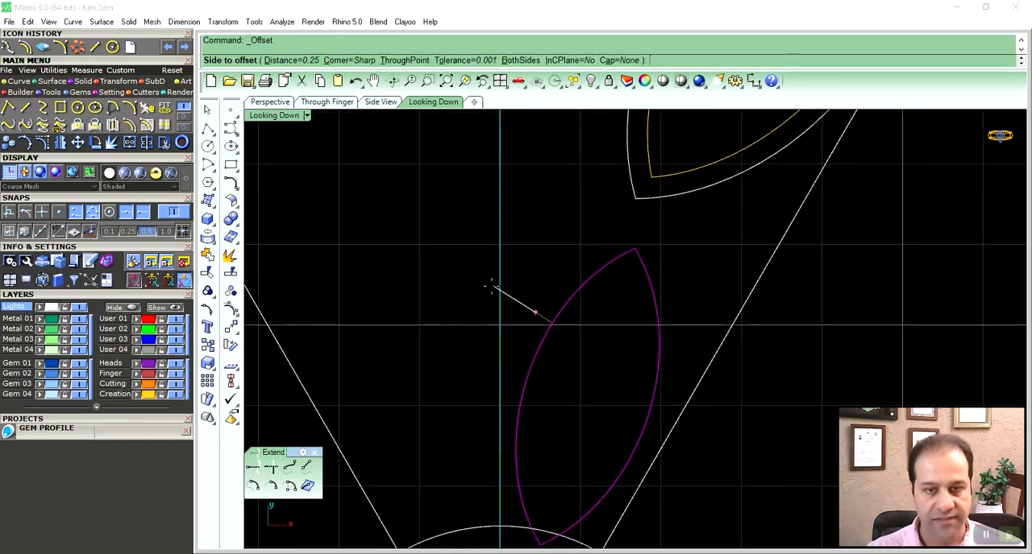
left_click(454, 335)
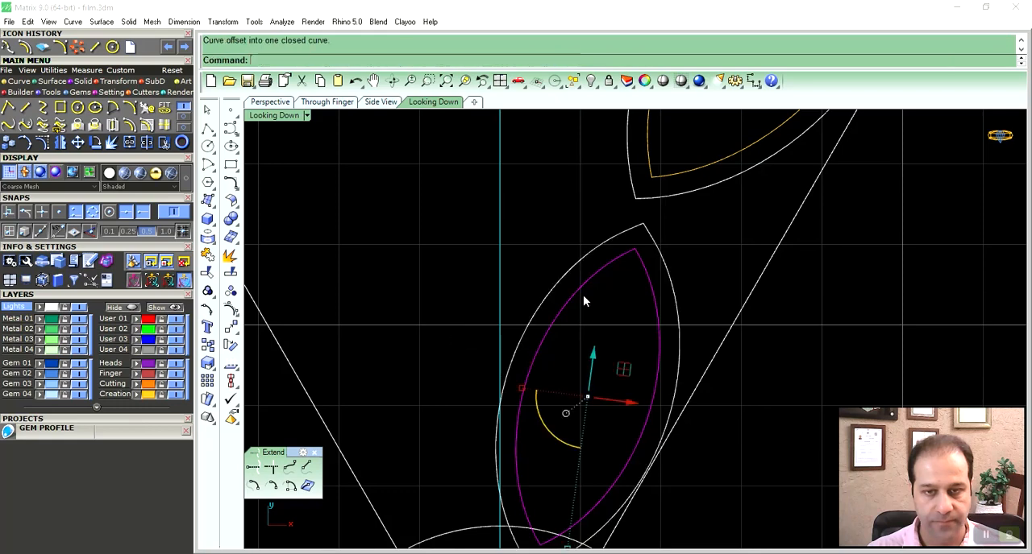
- Adjust the small marquise and its border so they touch the centre axis and sit just below the middle marquise's tip
scroll(608, 298, "down", 3)
scroll(626, 272, "up", 4)
left_click_drag(650, 253, 608, 310)
right_click_drag(612, 337, 621, 305)
left_click_drag(621, 312, 627, 295)
scroll(665, 272, "down", 2)
scroll(665, 271, "up", 5)
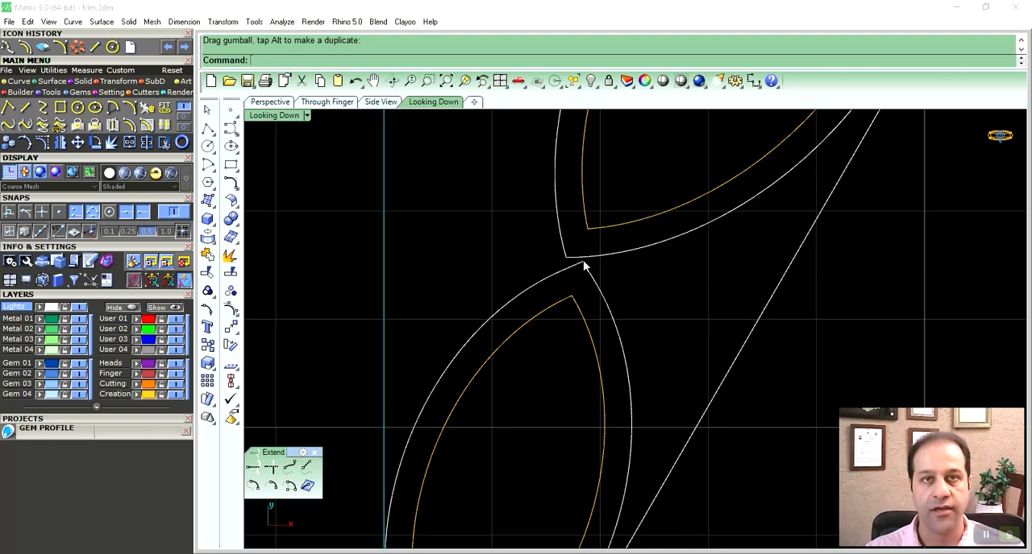
scroll(622, 342, "down", 4)
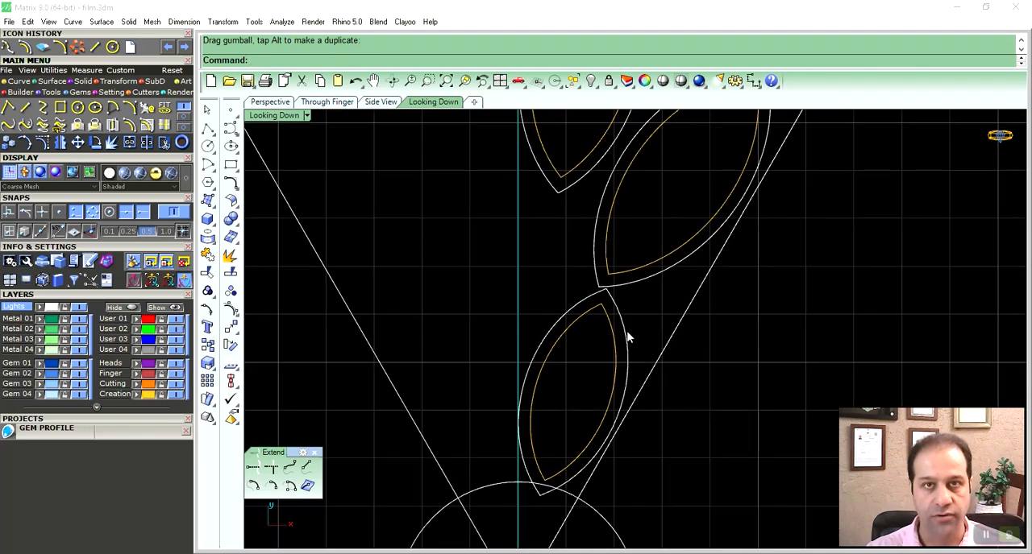
- Mirror the three marquises and their borders across the vertical centre axis, starting the mirror plane at 0
right_click_drag(627, 335, 662, 355)
scroll(654, 334, "down", 3)
left_click_drag(667, 308, 633, 325)
right_click_drag(633, 326, 648, 348)
left_click_drag(637, 304, 614, 323)
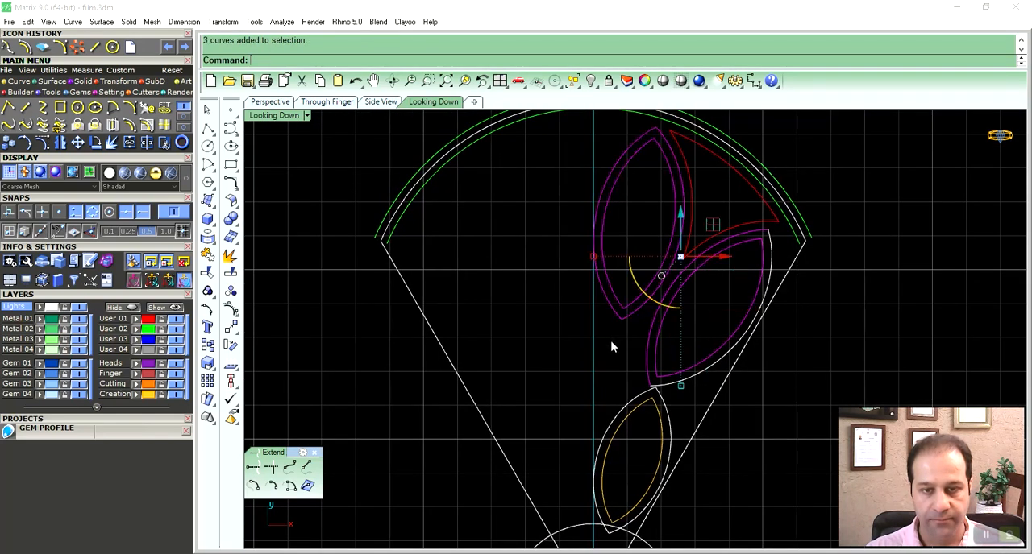
right_click_drag(614, 373, 631, 353)
right_click_drag(613, 299, 606, 334)
right_click_drag(633, 386, 629, 354)
left_click_drag(618, 419, 617, 421)
right_click_drag(597, 315, 594, 375)
left_click(60, 142)
type("0")
key("Return")
right_click_drag(594, 131, 590, 138)
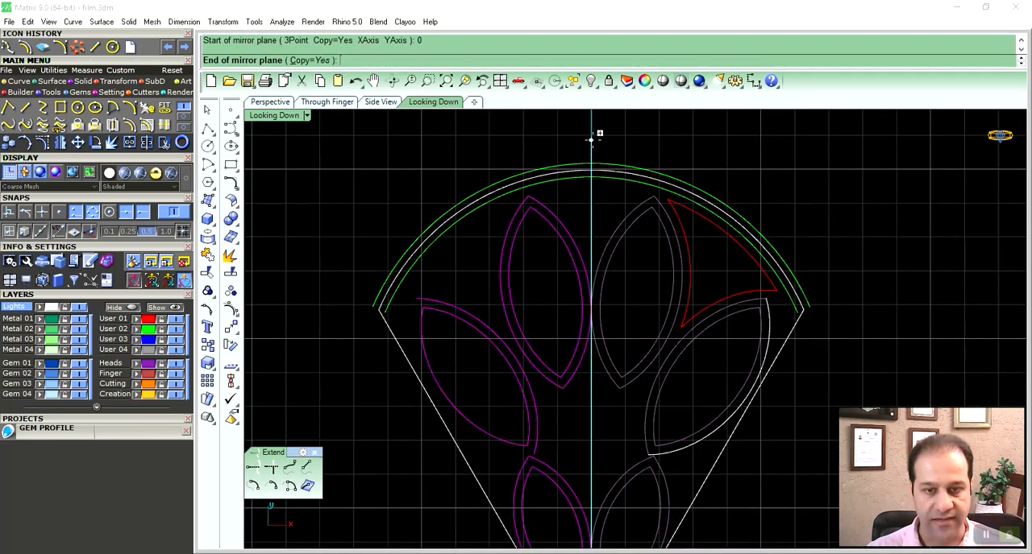
left_click(591, 138)
- Explode the small right marquise's border and rebuild its inner side curve
scroll(606, 323, "up", 5)
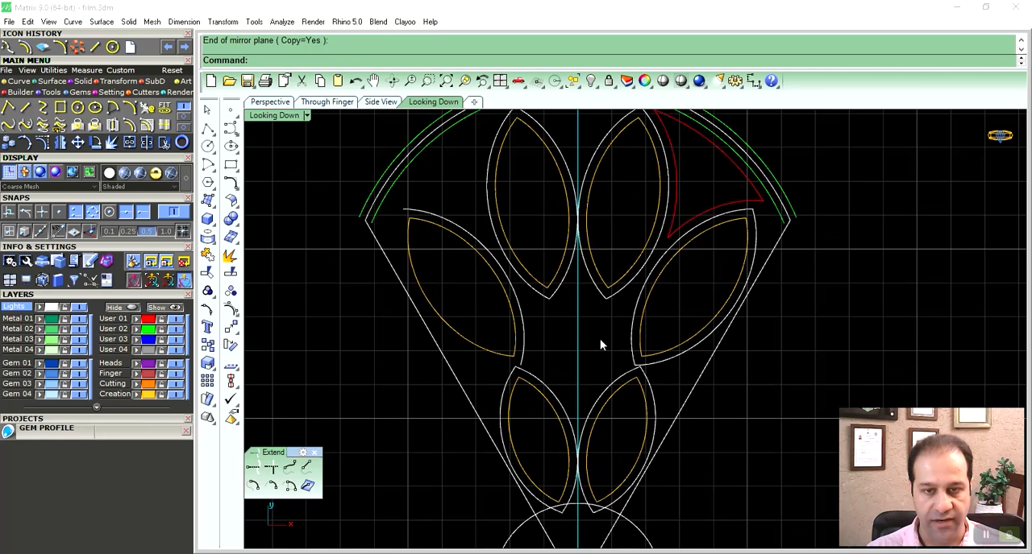
right_click_drag(637, 385, 632, 329)
left_click(644, 362)
left_click(231, 257)
right_click_drag(694, 331, 673, 295)
left_click(653, 247)
left_click(684, 232, "shift")
right_click_drag(630, 392, 639, 275)
left_click(589, 452, "shift")
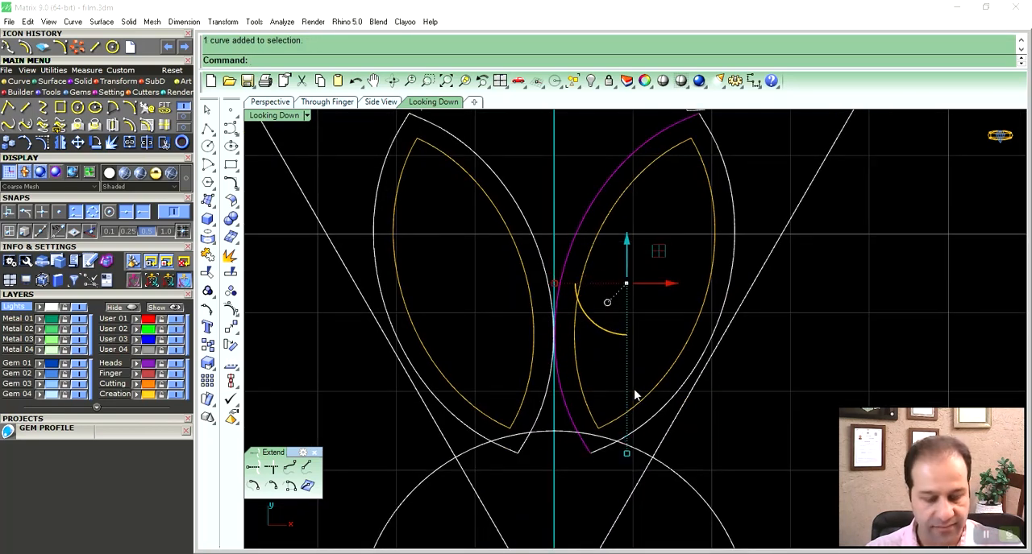
right_click_drag(600, 239, 587, 317)
key("ctrl+r")
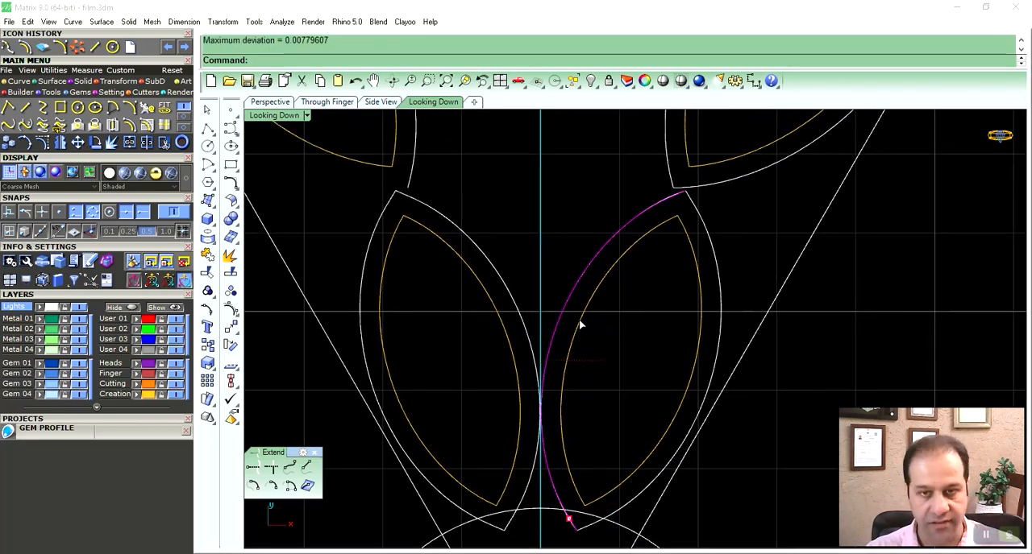
key("Return")
- Offset the small right marquise's inner border curve by 0.25 toward the centre of the petal
right_click_drag(592, 265, 580, 362)
left_click(128, 126)
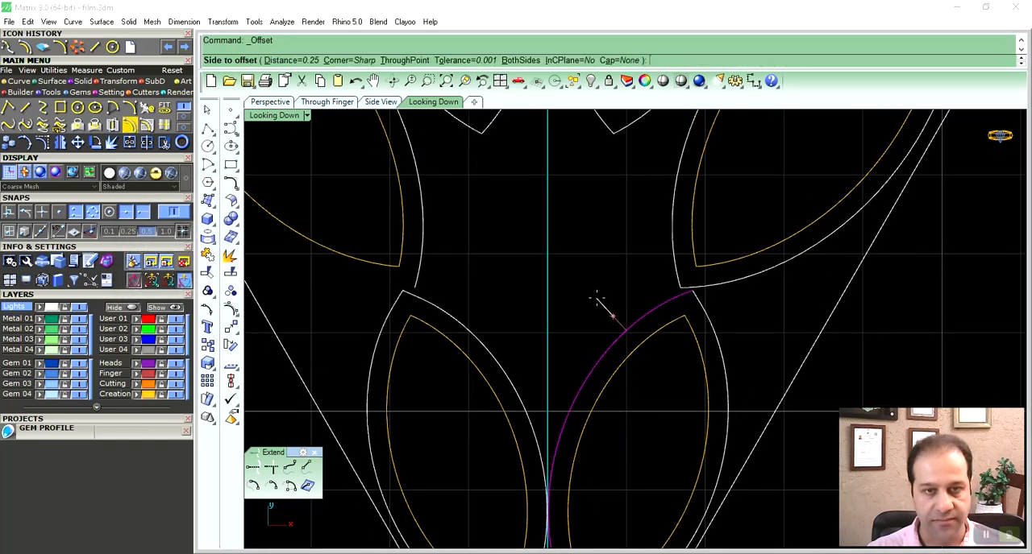
left_click(596, 300)
left_click(638, 283)
right_click_drag(637, 283, 609, 358)
- Offset the middle right marquise's inner border curve by 0.25 toward the centre axis
left_click(627, 369)
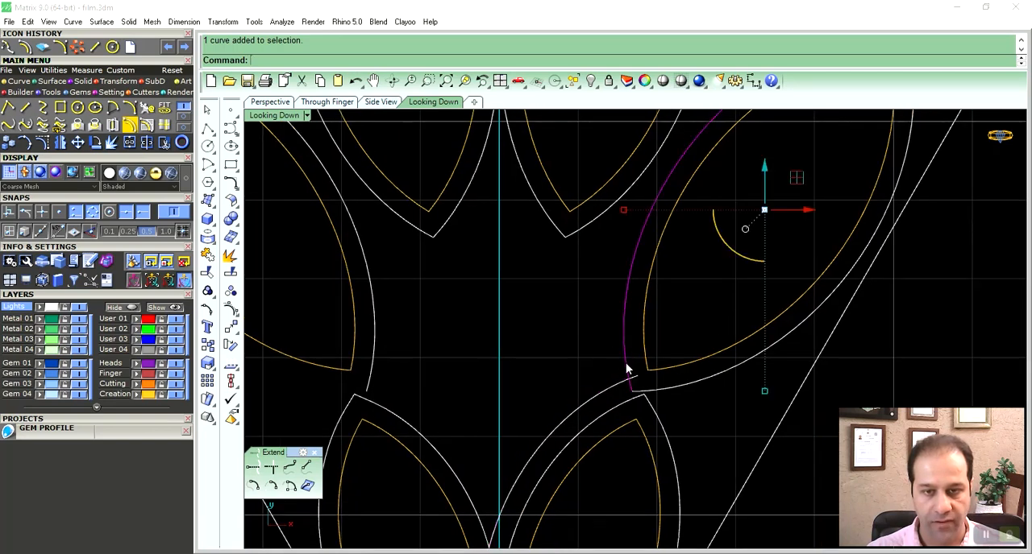
right_click(615, 358)
left_click(594, 353)
left_click(666, 311)
right_click_drag(602, 378, 641, 344)
- Put the two offset curves on the User 02 layer and mirror them across the centre axis
left_click(634, 339)
left_click(626, 345, "shift")
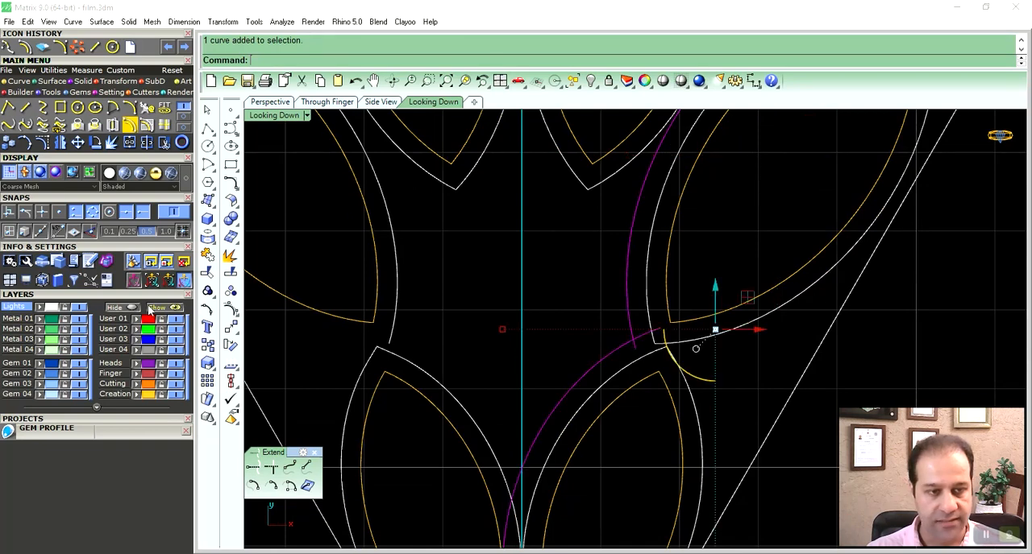
right_click_drag(510, 325, 551, 345)
left_click(62, 145)
left_click(588, 238)
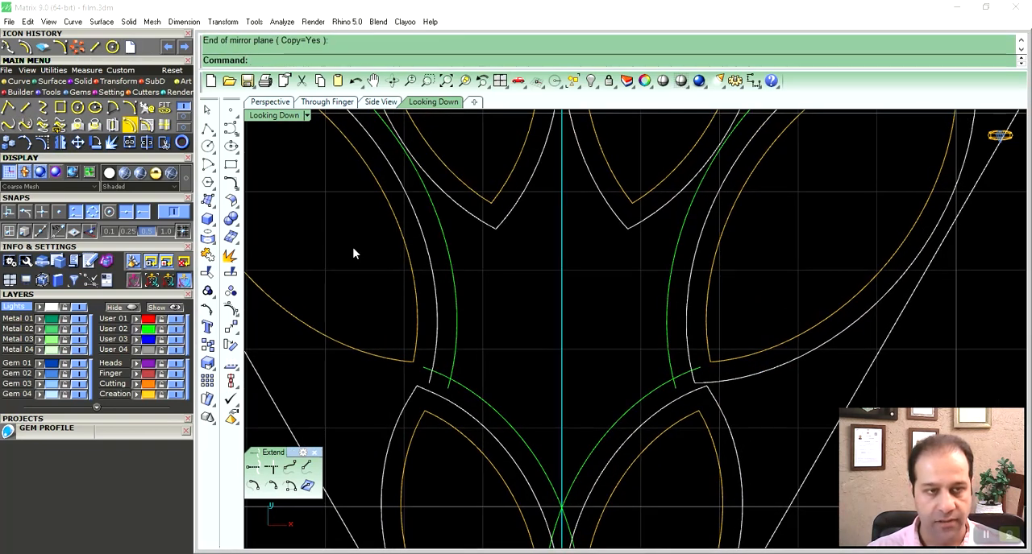
- On the User 02 layer, draw an upward-bulging arc between the right and left intersections of the green offset curves
left_click(114, 109)
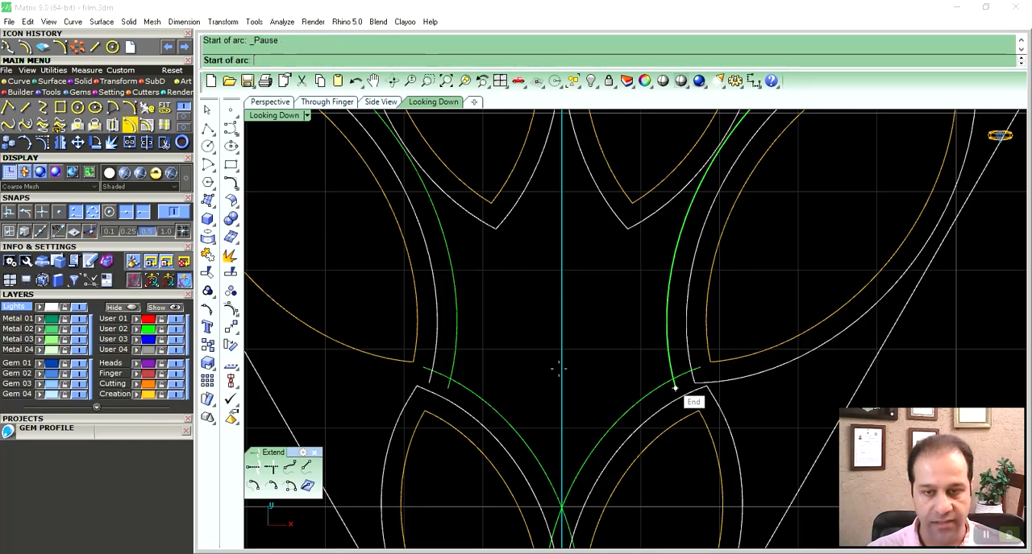
left_click(43, 216)
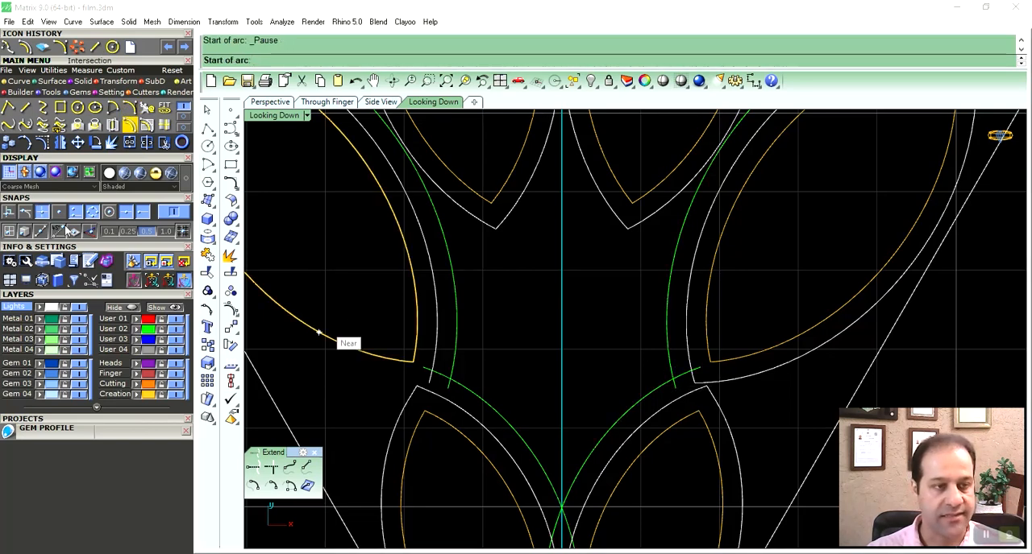
right_click_drag(557, 388, 569, 370)
left_click(686, 364)
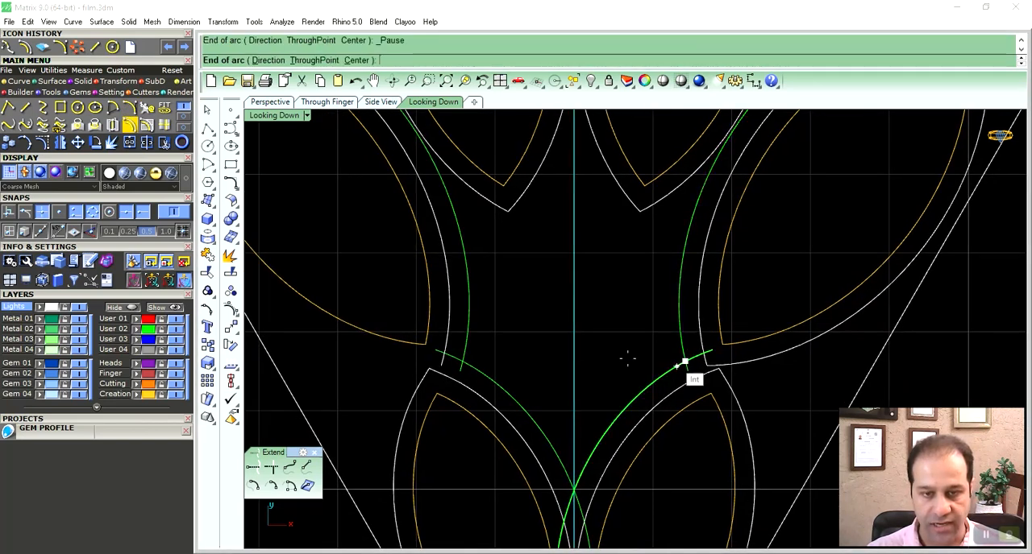
left_click(464, 360)
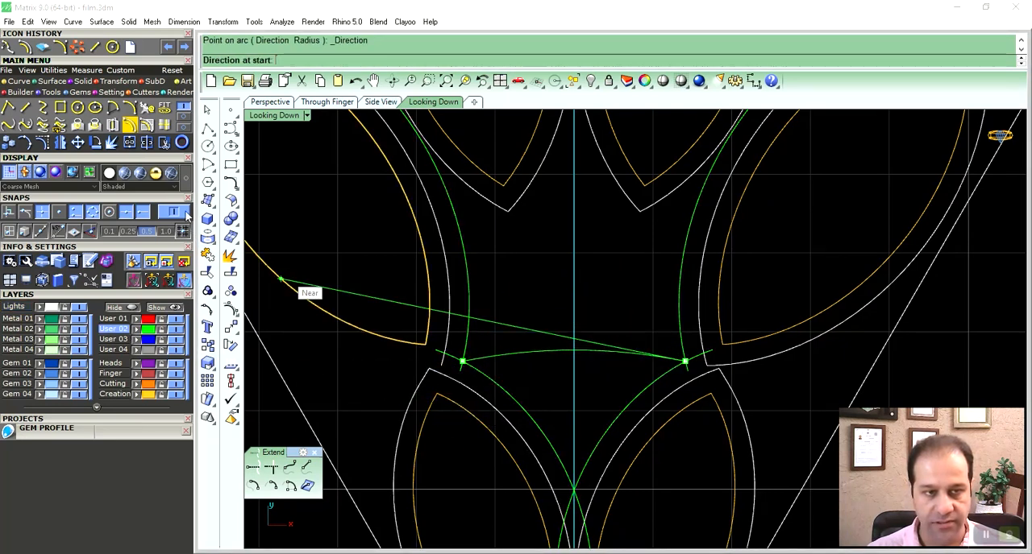
left_click(705, 219)
- Delete the two green offset curves beside the middle marquises
right_click_drag(661, 301, 654, 261)
left_click(673, 299)
key("Delete")
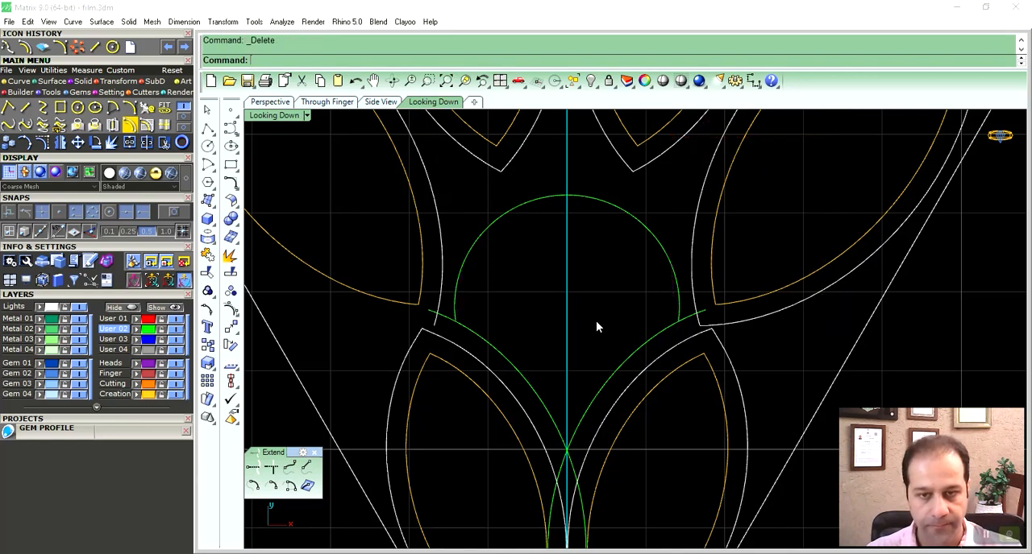
- Trim the arc and the two lower green curves against each other to leave a teardrop outline on the centre axis
right_click_drag(577, 320, 577, 288)
left_click(645, 308)
left_click(674, 258, "shift")
left_click(521, 344, "shift")
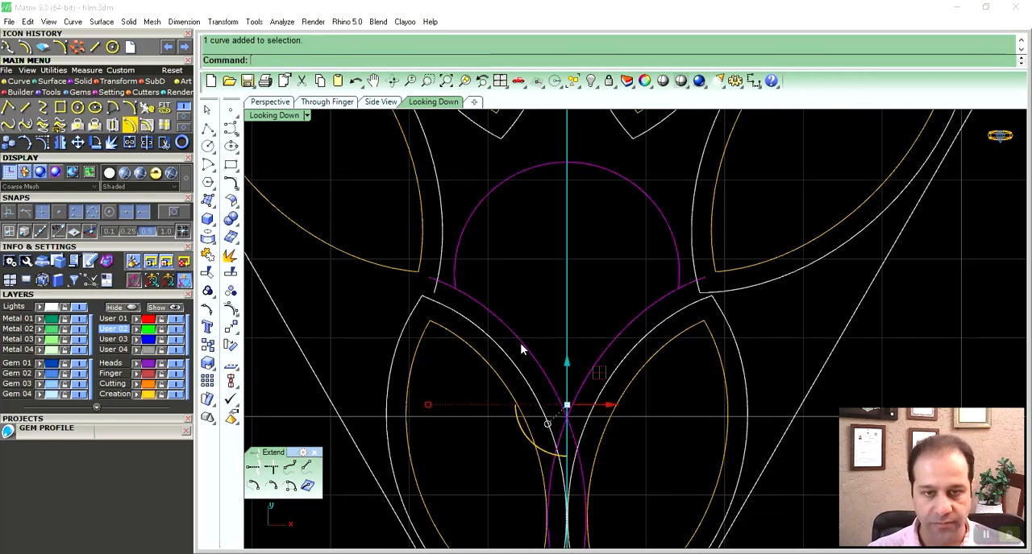
right_click_drag(520, 348, 548, 326)
type("trim")
key("Return")
left_click(443, 258)
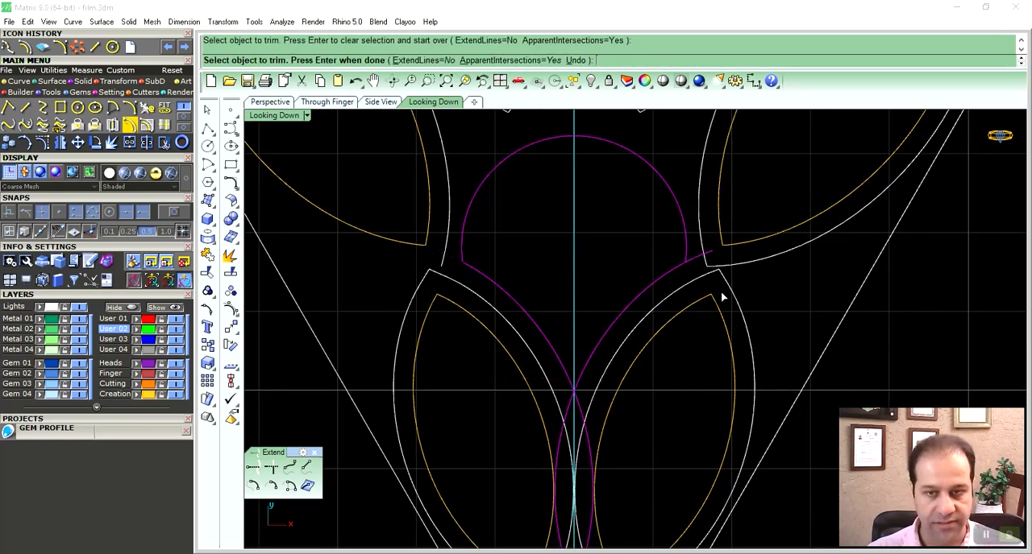
left_click(699, 260)
key("Return")
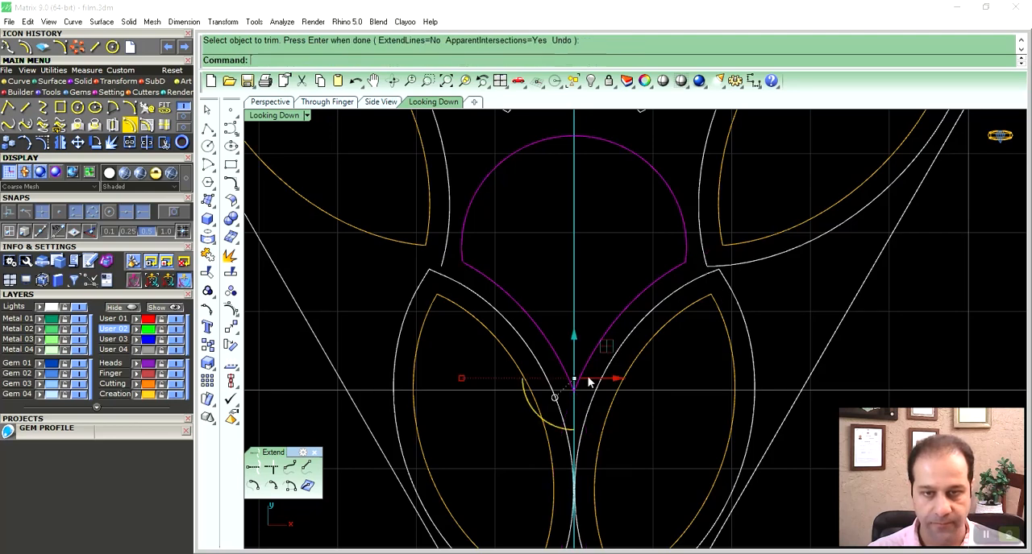
- Join the trimmed arc and lower curves into one closed teardrop curve
scroll(612, 329, "down", 2)
key("ctrl+j")
scroll(619, 329, "down", 7)
right_click_drag(621, 356, 605, 387)
scroll(598, 340, "up", 6)
right_click_drag(597, 345, 592, 374)
scroll(580, 391, "up", 3)
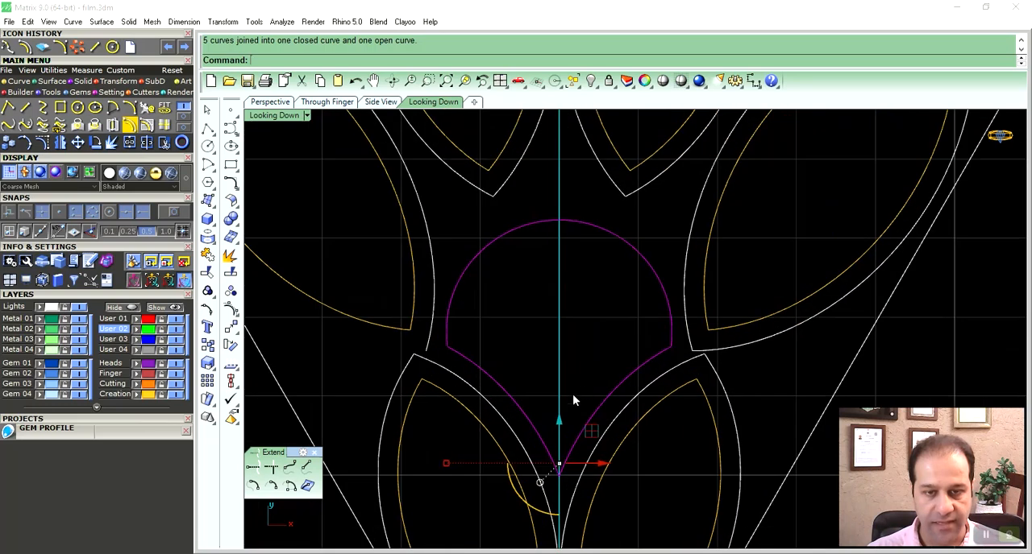
- Move the teardrop slightly up the axis and stretch it vertically from its lower tip by a factor of about 1.05
left_click_drag(573, 401, 574, 393)
right_click_drag(577, 383, 593, 369)
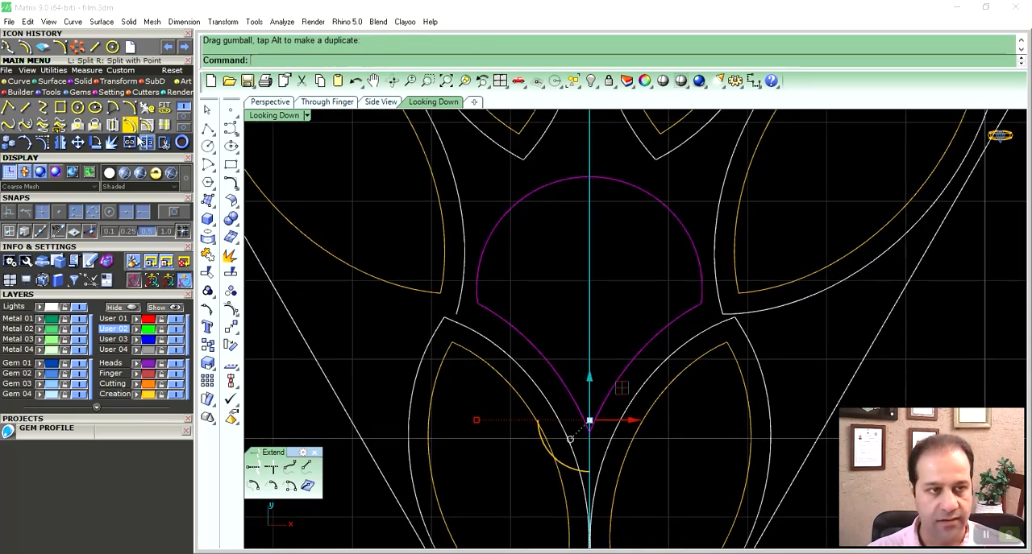
left_click(103, 83)
left_click(43, 109)
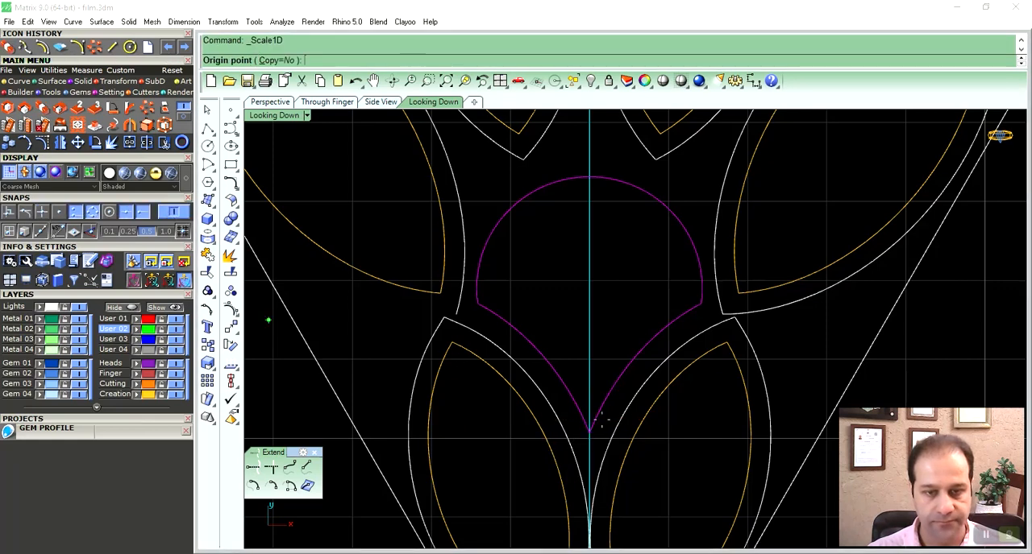
left_click(589, 432)
right_click_drag(609, 304, 598, 374)
left_click(597, 309)
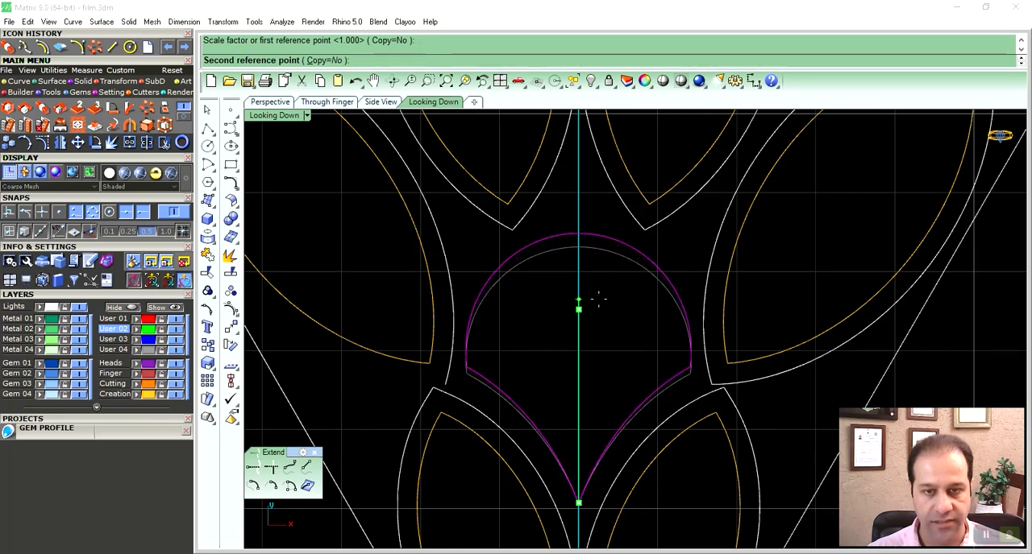
left_click(598, 299)
right_click_drag(629, 312, 629, 273)
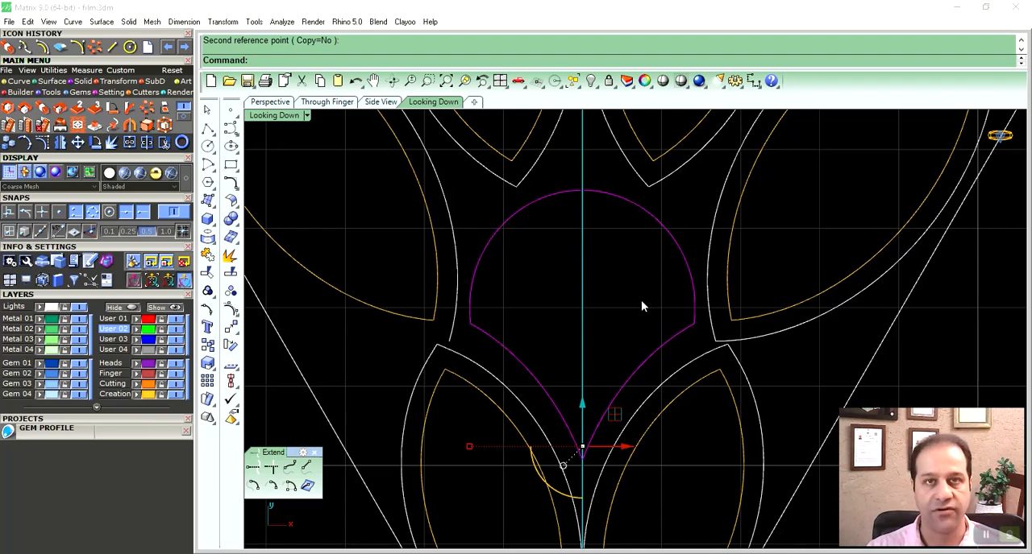
right_click_drag(629, 262, 637, 274)
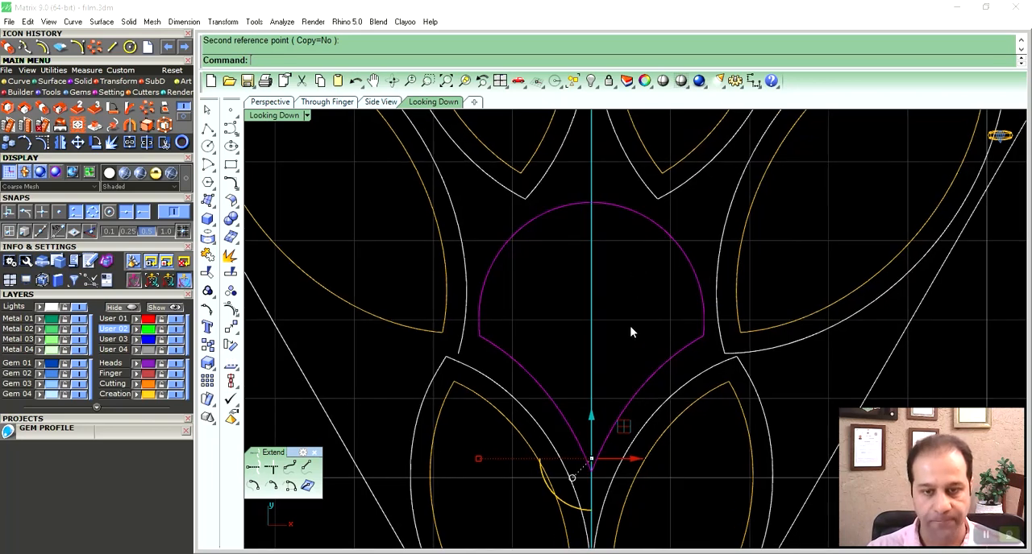
- Stretch the teardrop slightly further upward with a one-directional scale based at its lower tip
right_click(610, 390)
left_click(591, 472)
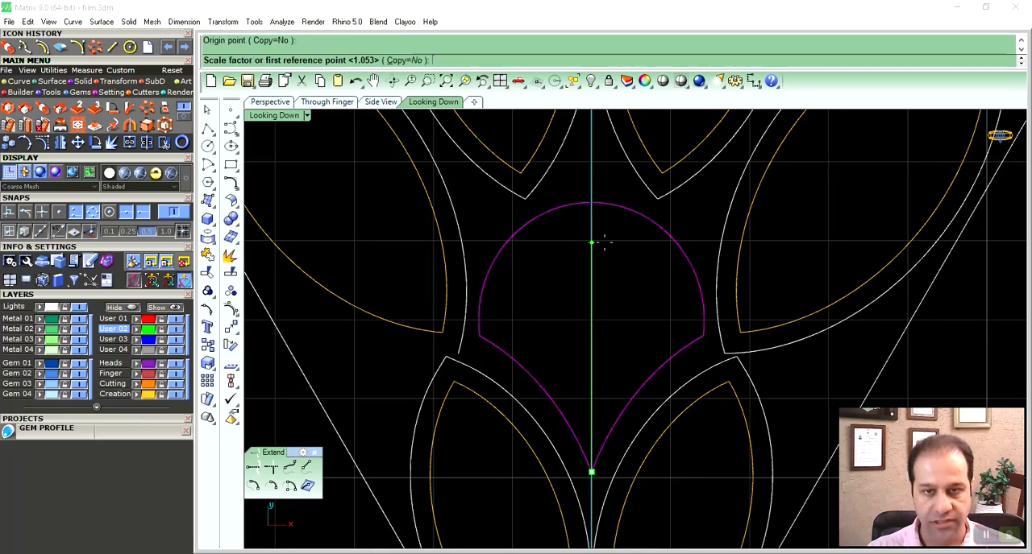
left_click(592, 242)
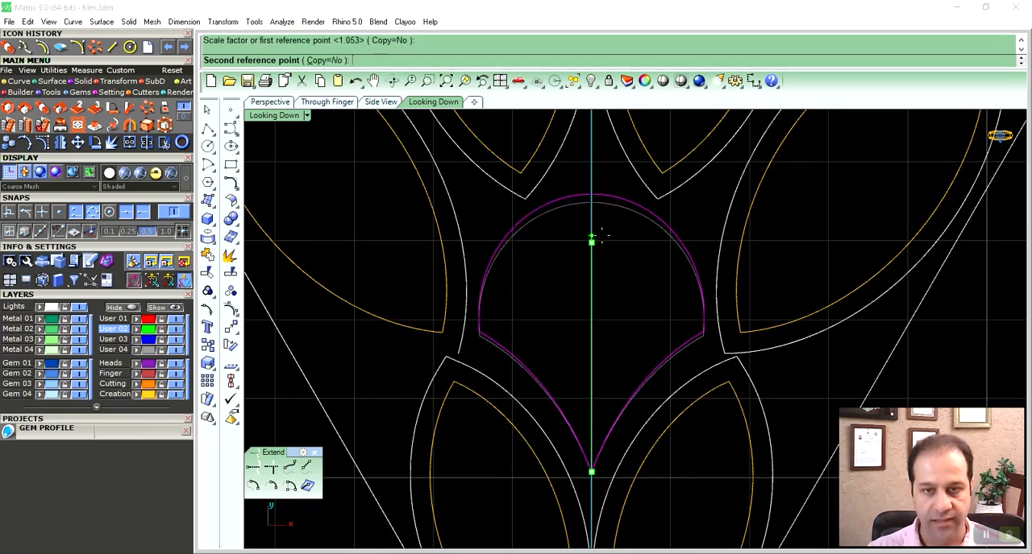
left_click(603, 239)
right_click_drag(611, 282, 606, 260)
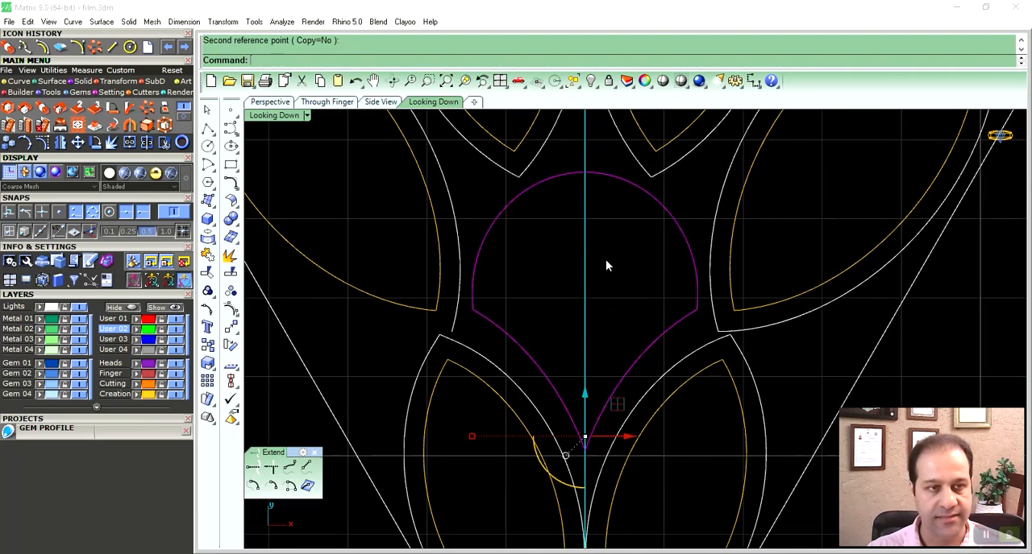
- Offset the teardrop outline inward by 0.25
left_click(43, 48)
left_click(498, 233)
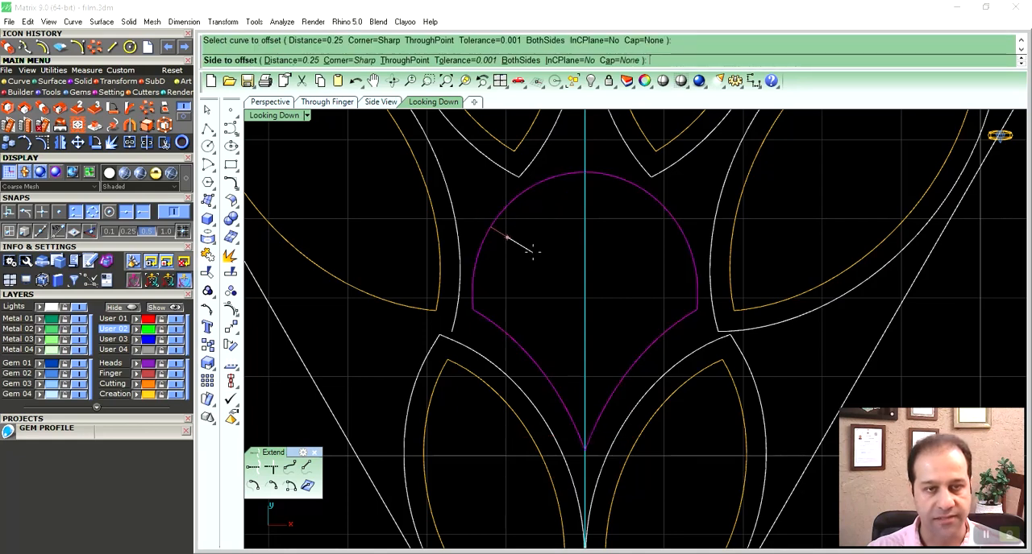
left_click(532, 253)
- Trim the crossing ends at both side corners of the teardrop's inner offset
left_click(500, 306)
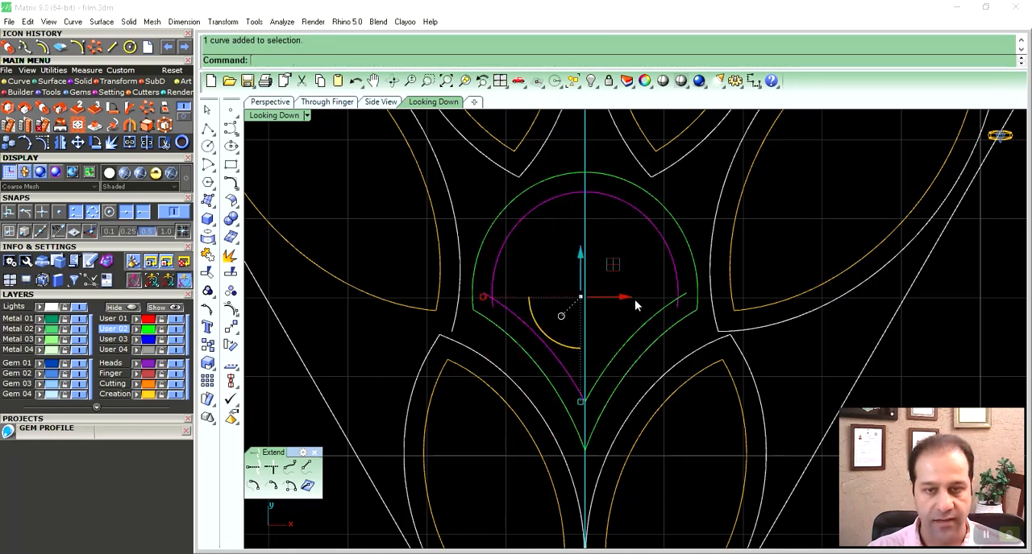
scroll(676, 301, "up", 5)
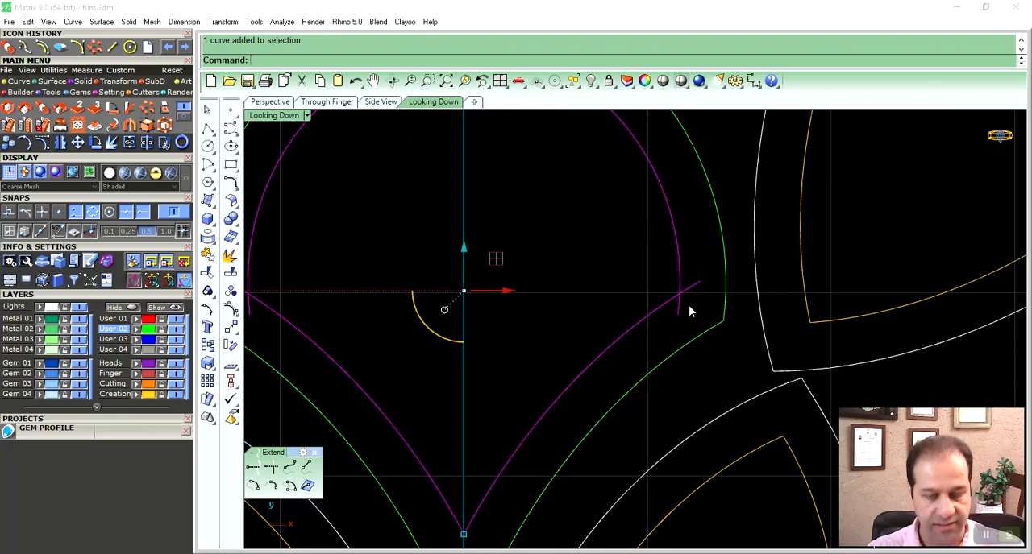
type("trim")
key("Return")
left_click(681, 309)
left_click(690, 290)
scroll(474, 283, "down", 3)
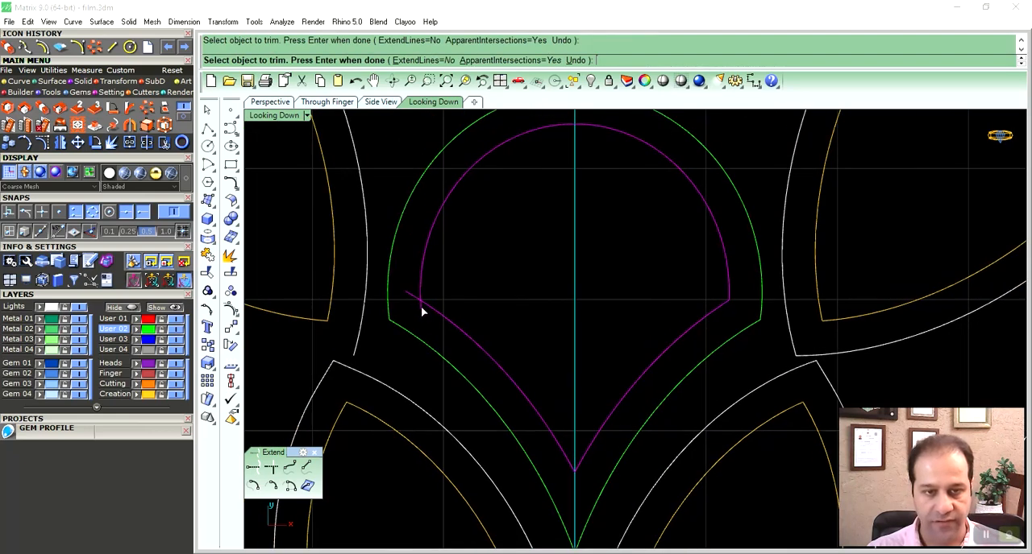
key("Return")
scroll(684, 262, "down", 6)
right_click_drag(665, 286, 618, 320)
key("Escape")
scroll(629, 302, "down", 5)
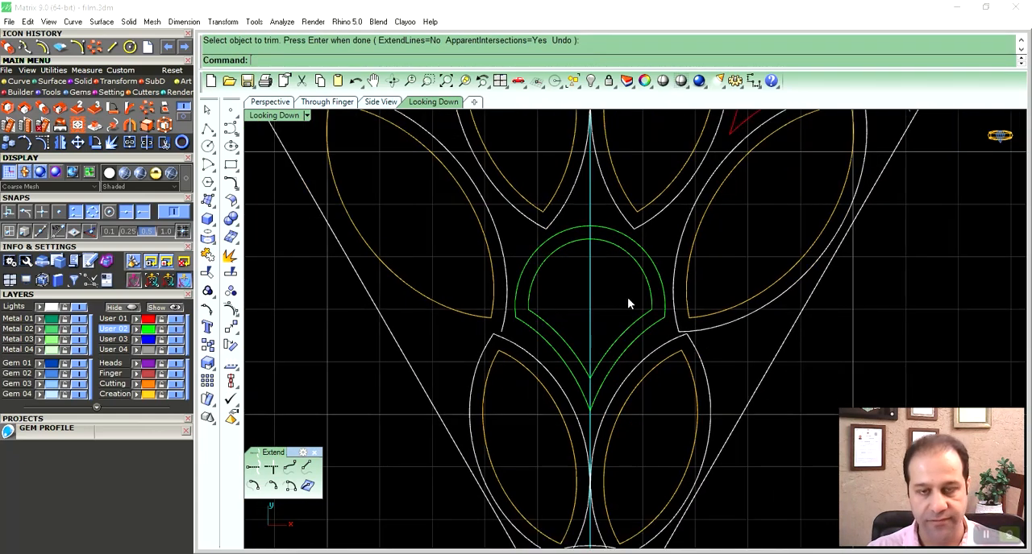
- Delete the mirrored marquises and borders on the left side of the centre axis
right_click_drag(565, 200, 582, 272)
left_click_drag(584, 273, 486, 325)
key("Delete")
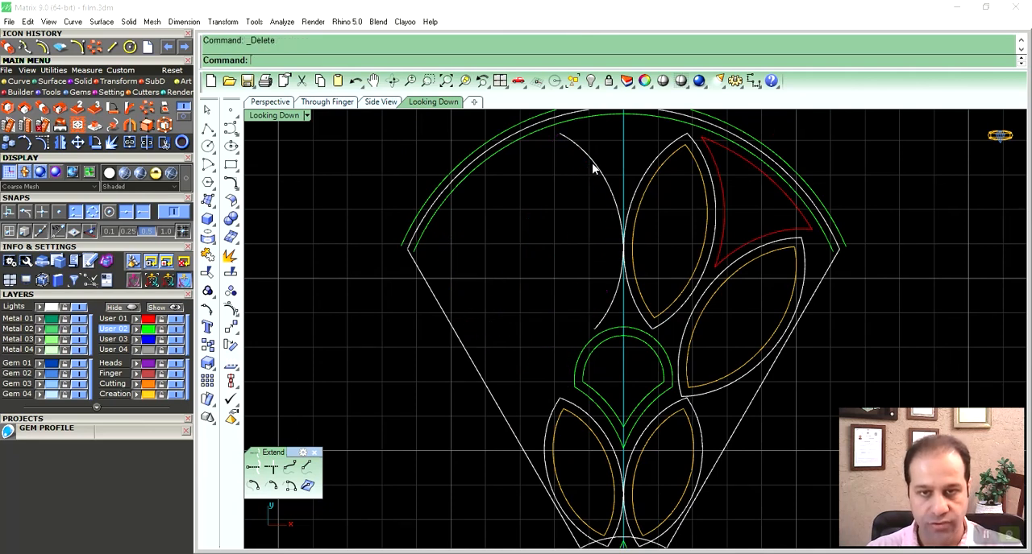
scroll(594, 237, "up", 3)
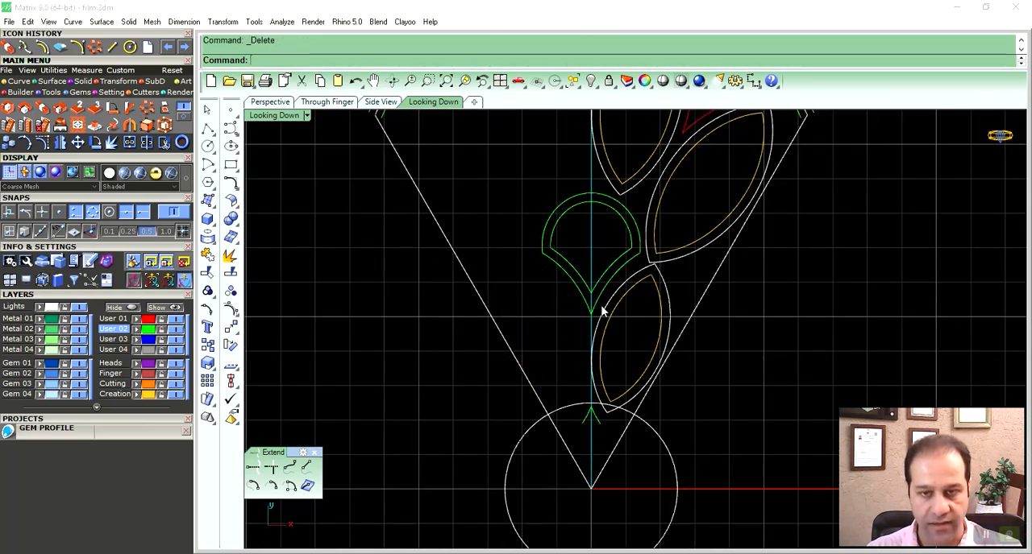
- Delete the leftover green V-shaped curve on the centre axis at the edge of the central circle
scroll(601, 309, "up", 4)
left_click(603, 394)
key("Delete")
scroll(605, 354, "down", 6)
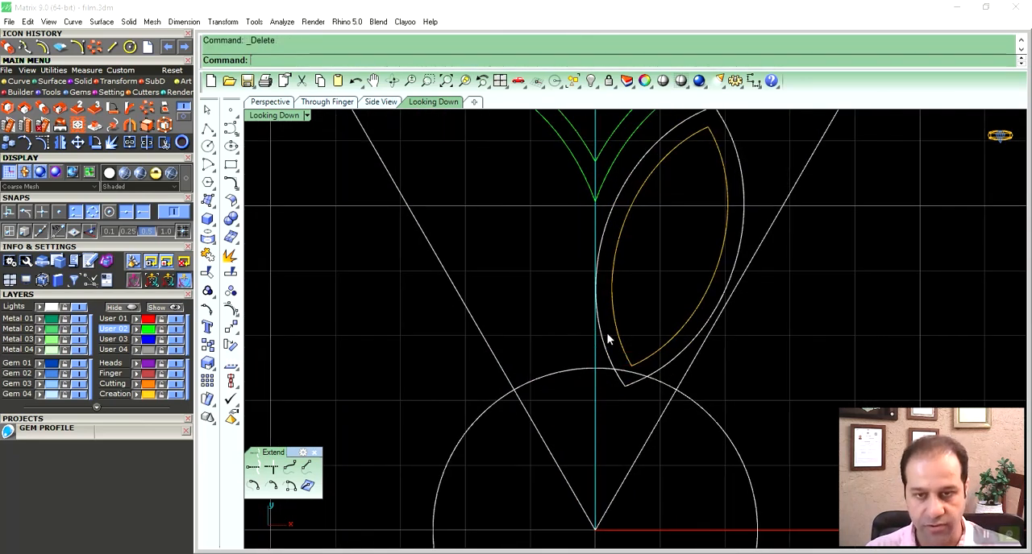
- Assign the outer teardrop curve to the Lights layer
right_click_drag(577, 363, 587, 350)
scroll(580, 343, "up", 3)
left_click(577, 337)
left_click(40, 308)
scroll(540, 318, "down", 4)
right_click_drag(566, 314, 577, 323)
mouse_move(539, 302)
right_mouse_down()
mouse_move(509, 293)
mouse_move(523, 323)
mouse_move(525, 307)
right_mouse_up()
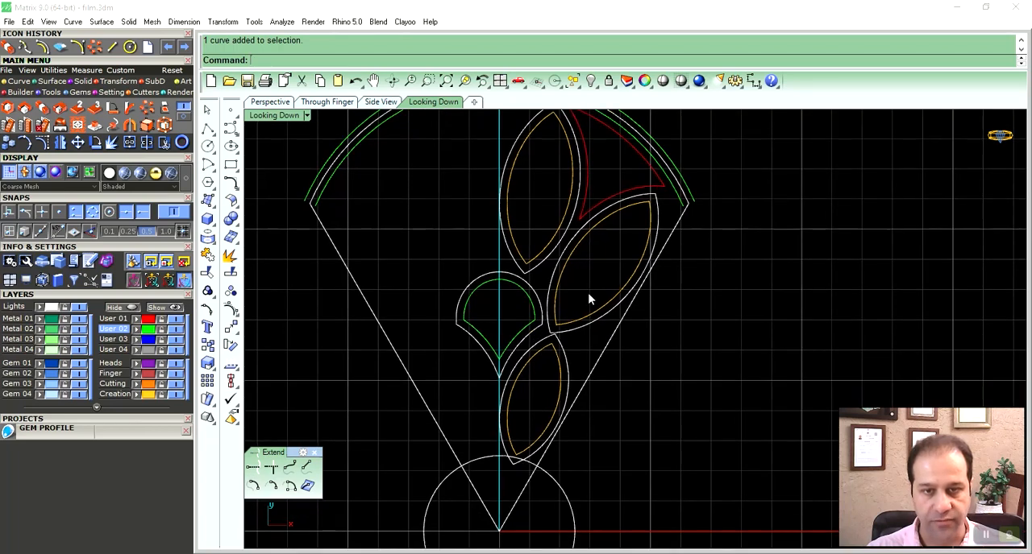
- Rebuild the outward-facing border arc of the lowest marquise
scroll(598, 382, "up", 5)
right_click_drag(569, 341, 542, 304)
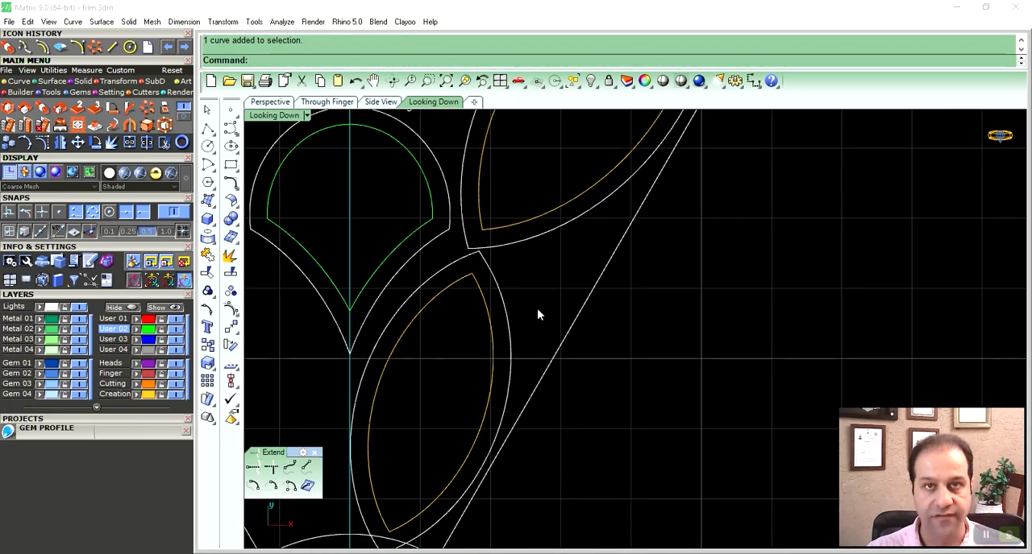
left_click(504, 292)
right_click_drag(517, 309, 520, 293)
right_click_drag(499, 329, 544, 269)
left_click(444, 470)
key("ctrl+j")
key("ctrl+r")
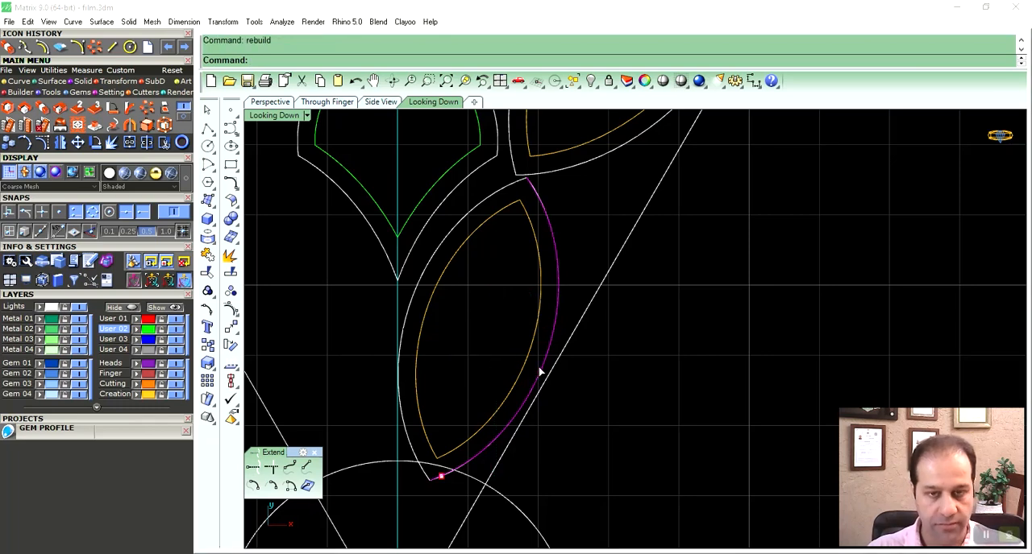
right_click_drag(573, 183, 574, 224)
key("Return")
- Offset the lowest marquise's outer border arc and the middle marquise's lower border arc outward, toward the segment's side line
left_click(573, 208)
right_click_drag(562, 262, 559, 276)
left_click(555, 277)
left_click(551, 278)
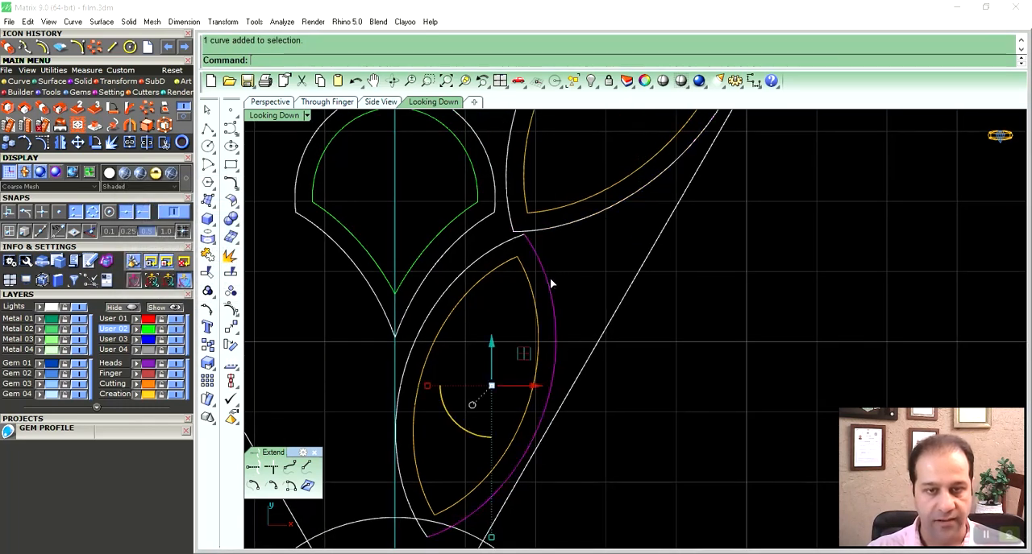
left_click(46, 49)
left_click(603, 275)
left_click(578, 222)
right_click(578, 223)
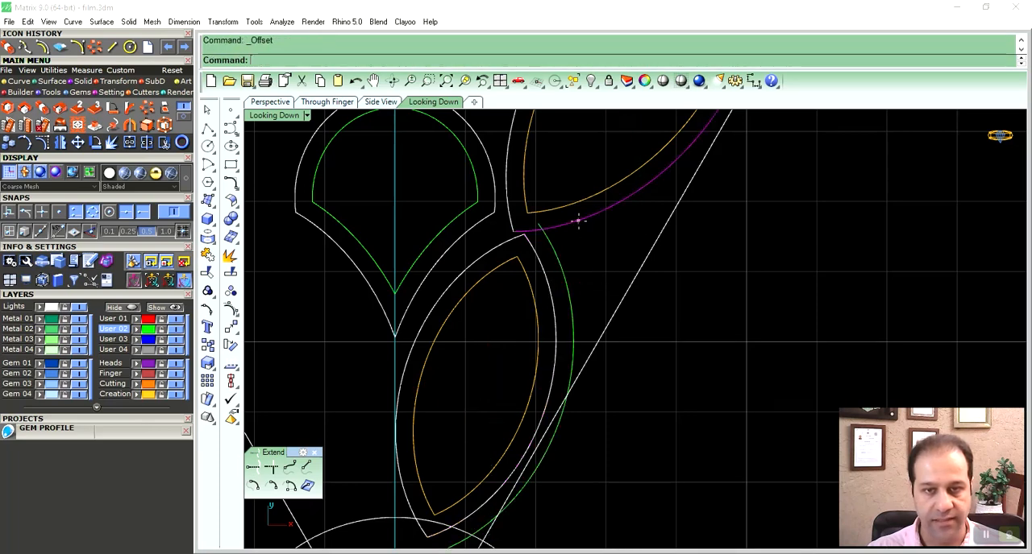
left_click(572, 245)
- Trim the crossing ends of the two offset arcs where they meet between the lowest and middle marquises
left_click(559, 262)
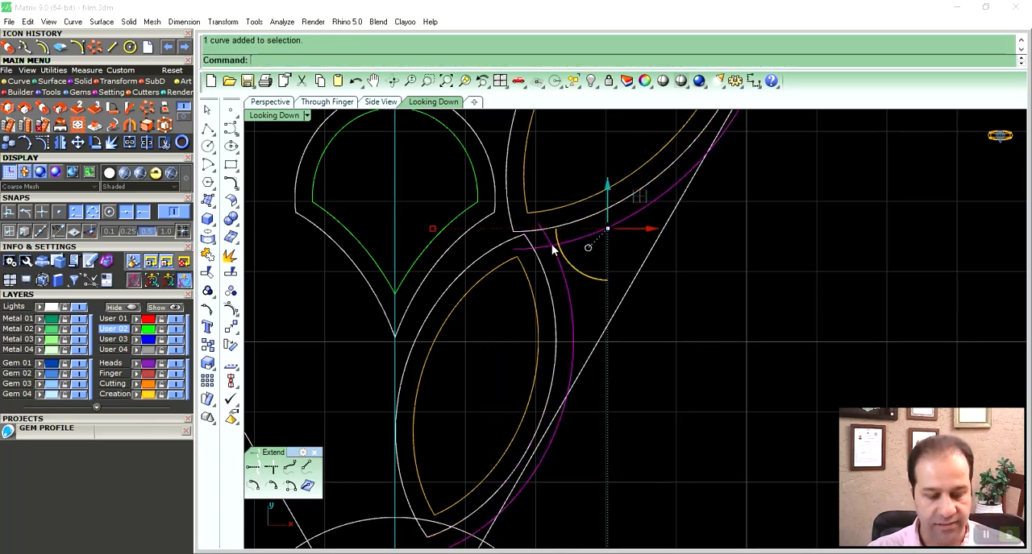
key("ctrl+t")
right_click_drag(630, 257, 618, 286)
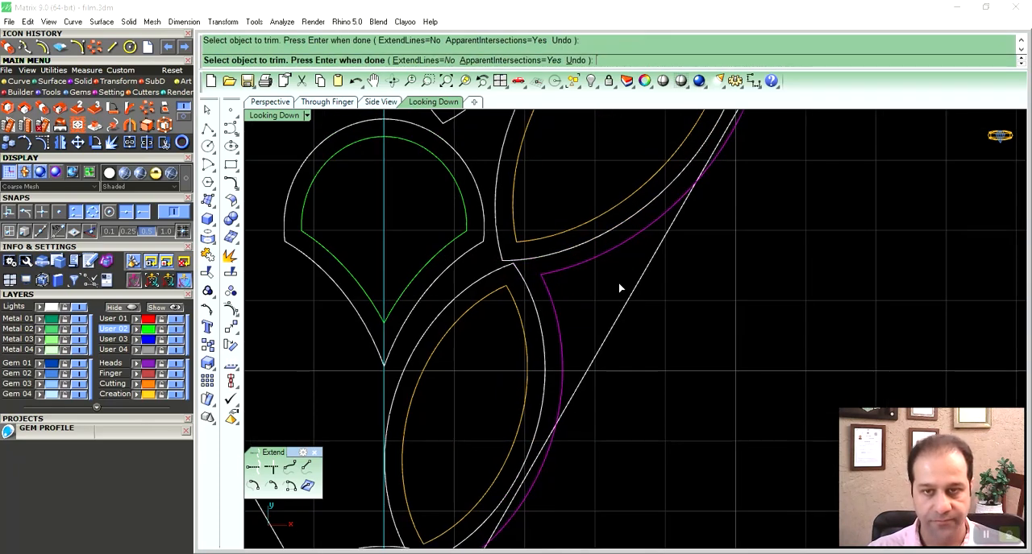
right_click(619, 285)
- Trim the parts of both offset arcs that extend beyond the segment's straight side line
left_click(692, 196, "shift")
right_click_drag(705, 178, 695, 209)
key("ctrl+t")
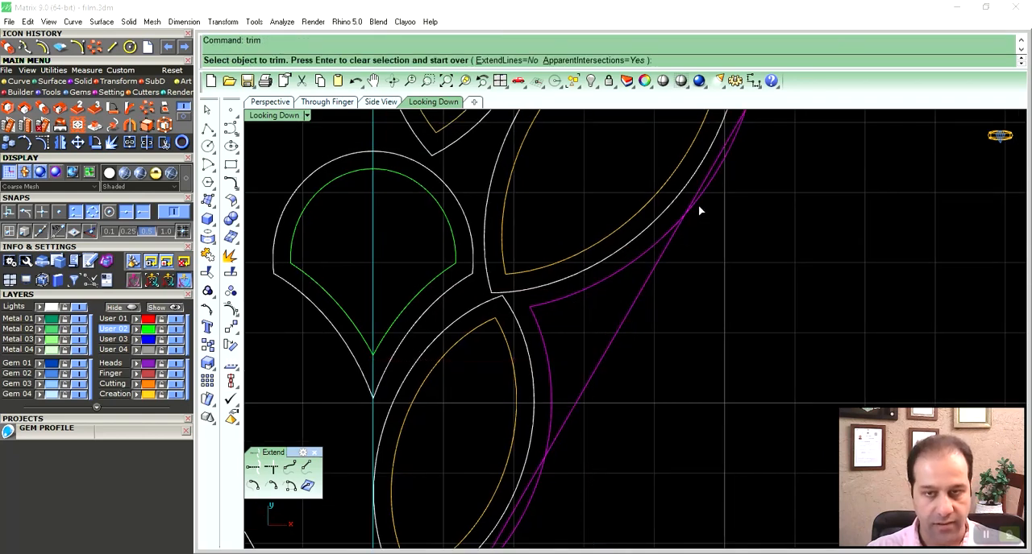
left_click(699, 201)
right_click_drag(581, 432, 617, 346)
left_click(577, 402)
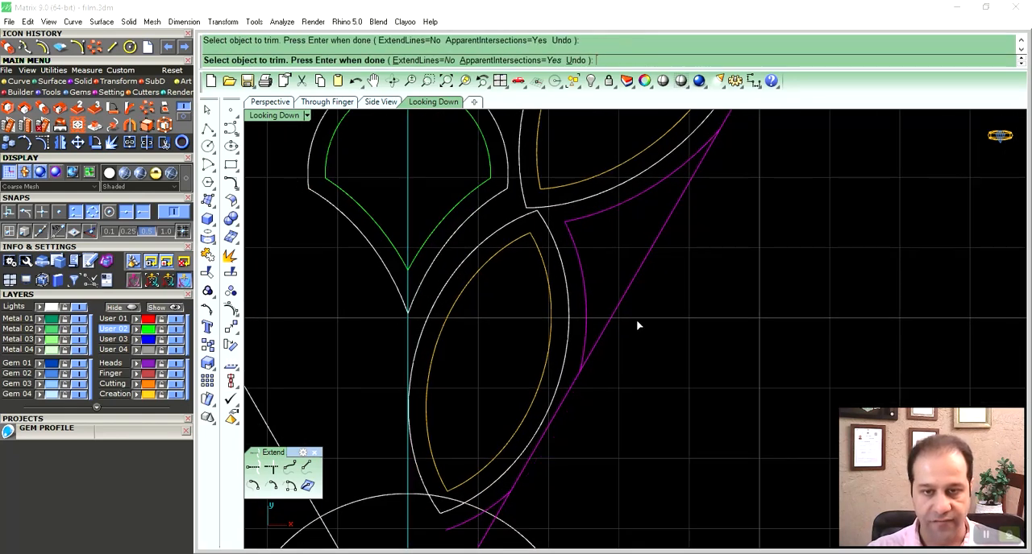
scroll(637, 324, "down", 5)
right_click(637, 338)
scroll(618, 266, "up", 6)
left_click(615, 266, "ctrl")
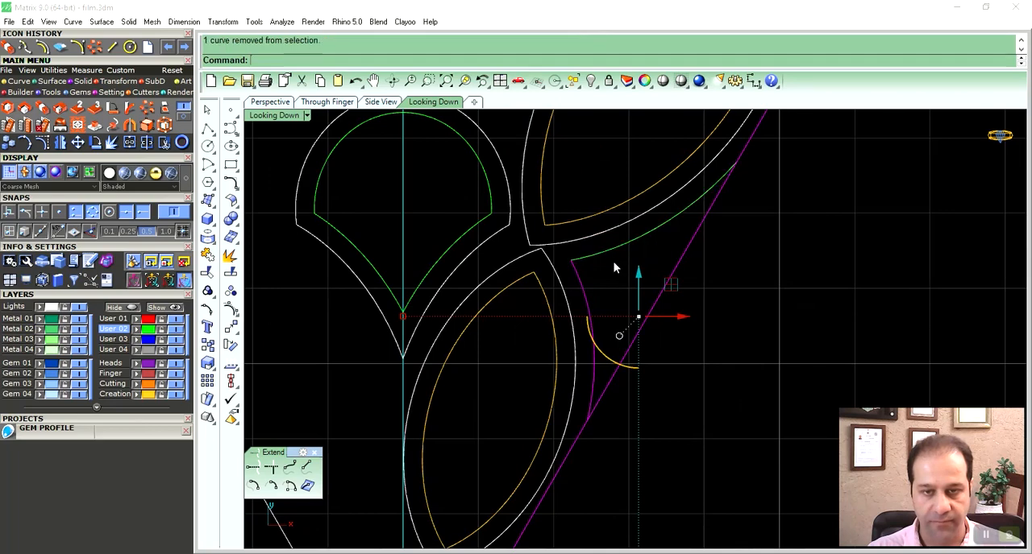
- Delete the leftover offset pieces beside the middle marquise's upper end and near the central circle
scroll(685, 304, "down", 5)
right_click_drag(706, 318, 663, 355)
left_click(721, 225)
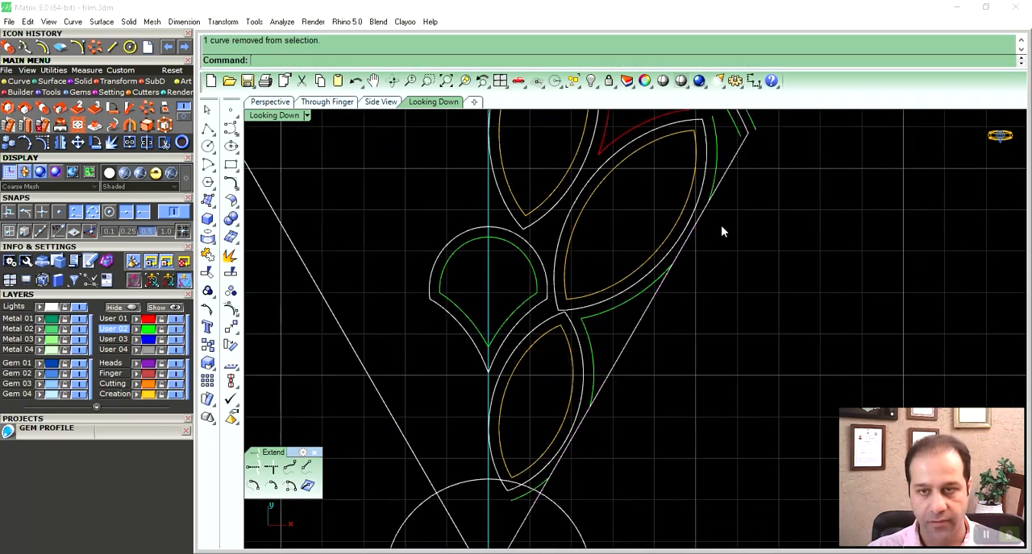
left_click(716, 166)
key("Delete")
right_click_drag(578, 486, 548, 421)
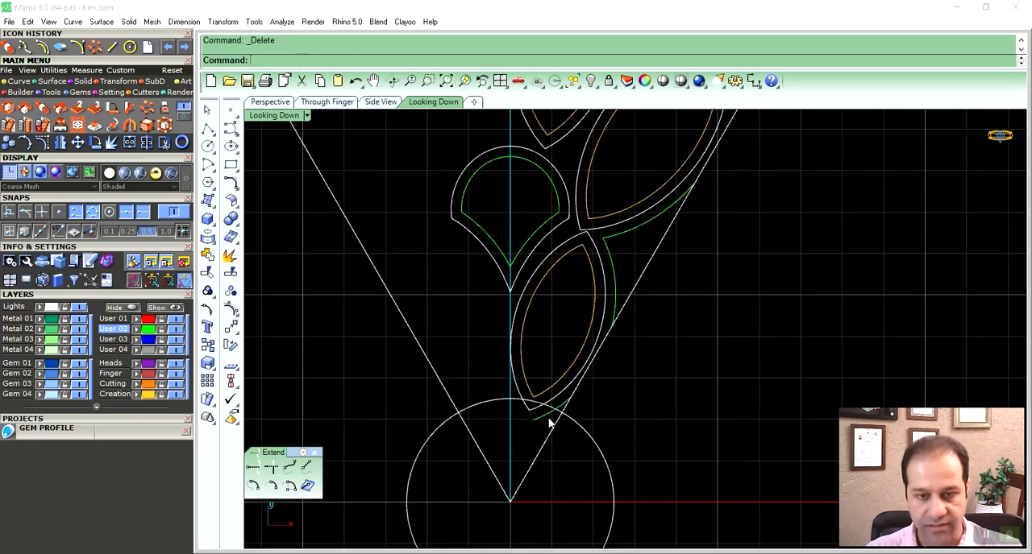
right_click_drag(641, 259, 629, 313)
- Join the two trimmed offset arcs beside the side line into one curve
left_click(619, 287)
left_click(604, 325, "shift")
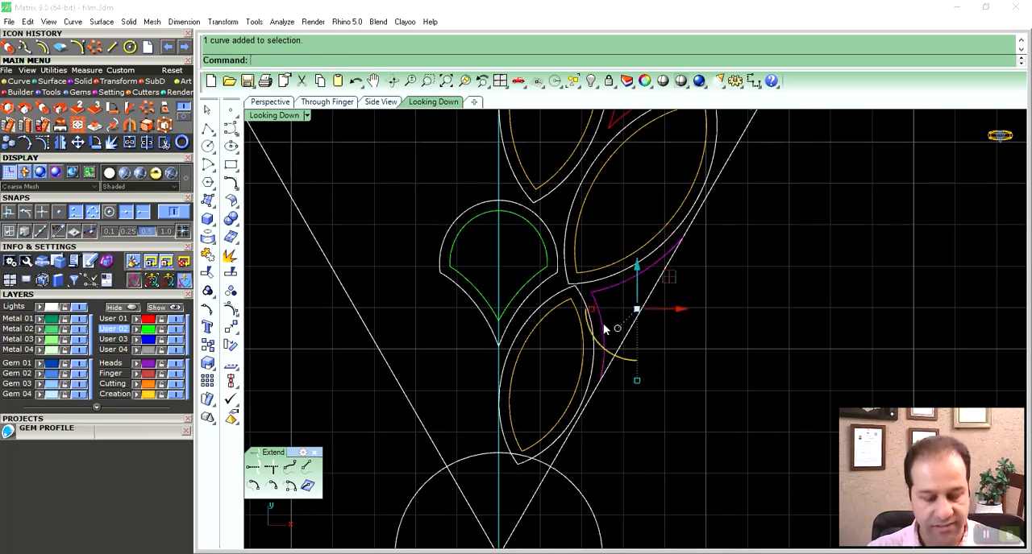
key("ctrl+j")
- Examine the petal segment's curves from above and in perspective to check whether they lie flat
scroll(621, 323, "down", 3)
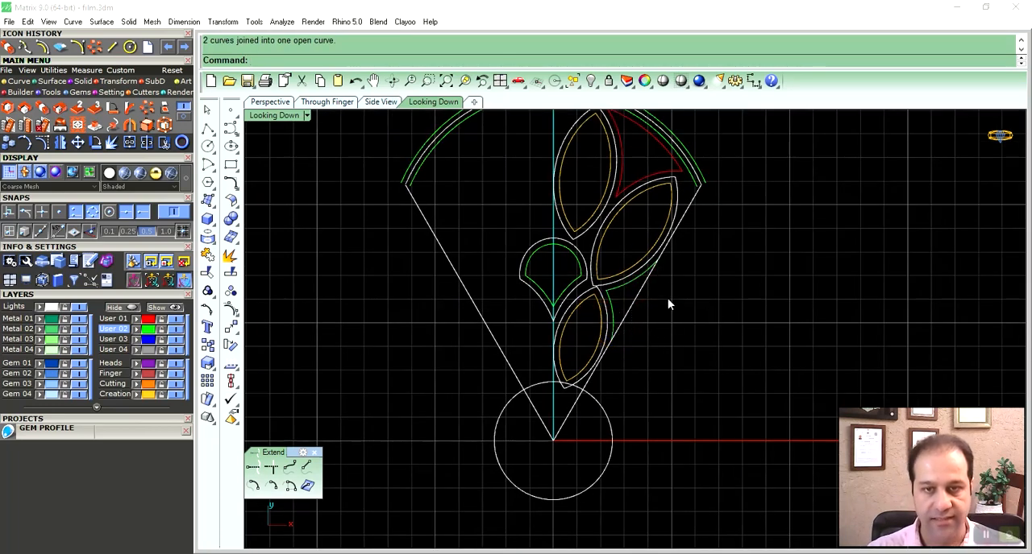
scroll(657, 306, "up", 4)
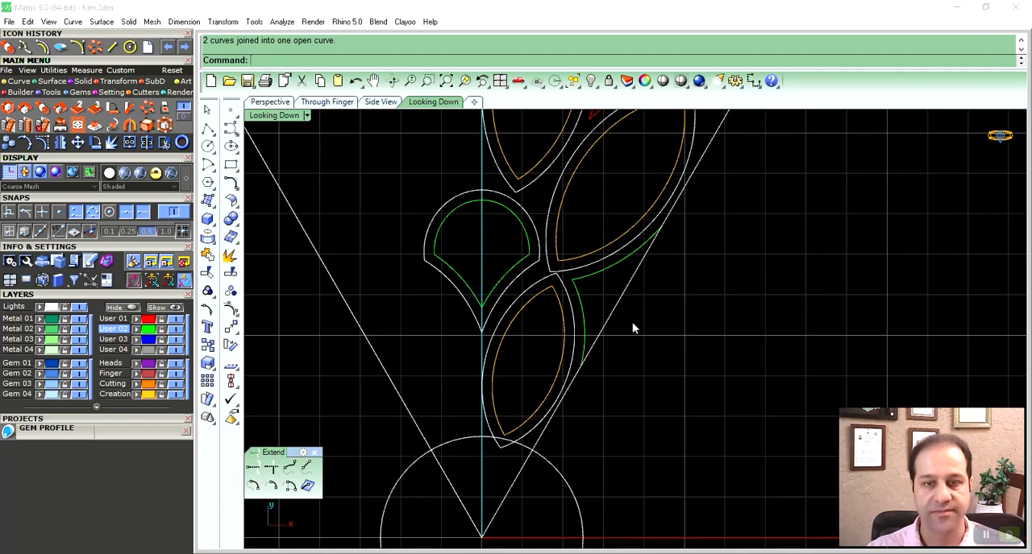
scroll(625, 321, "down", 4)
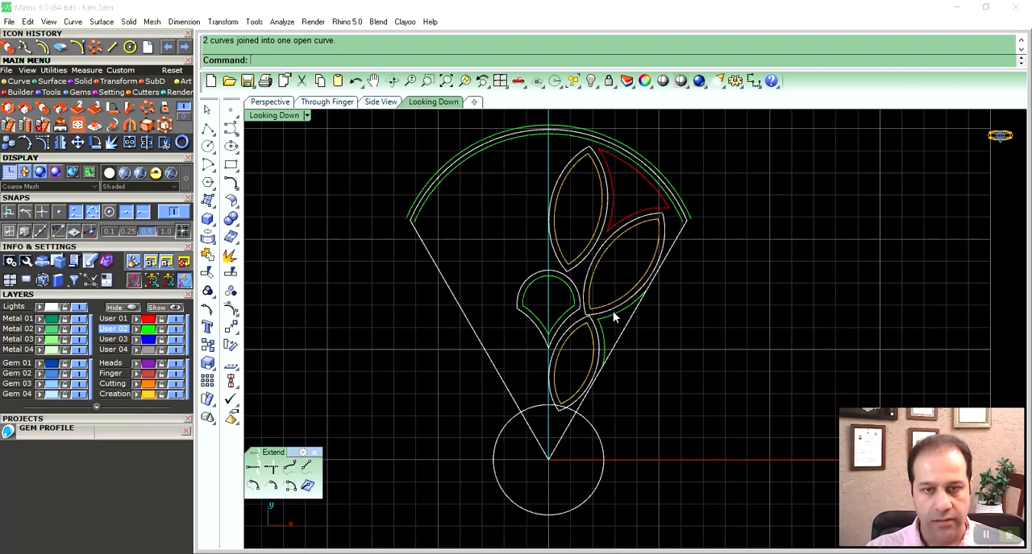
right_click_drag(634, 240, 628, 265)
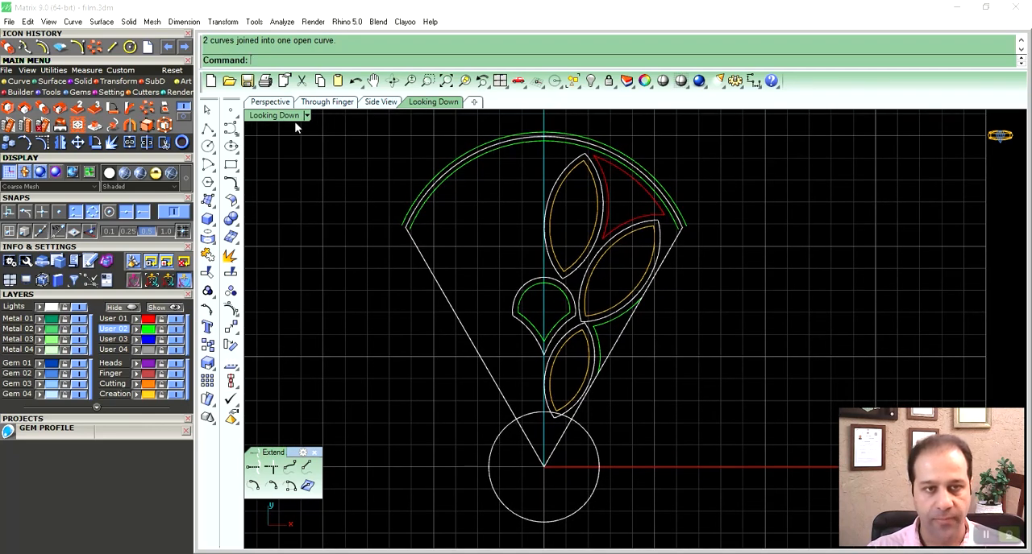
left_click(278, 105)
right_click_drag(717, 321, 651, 359)
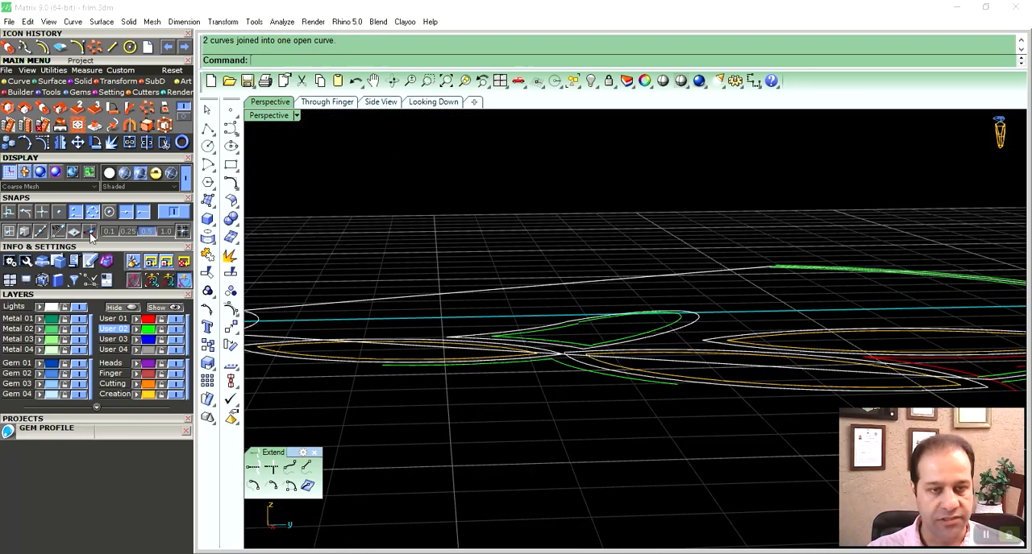
right_click_drag(504, 355, 498, 329)
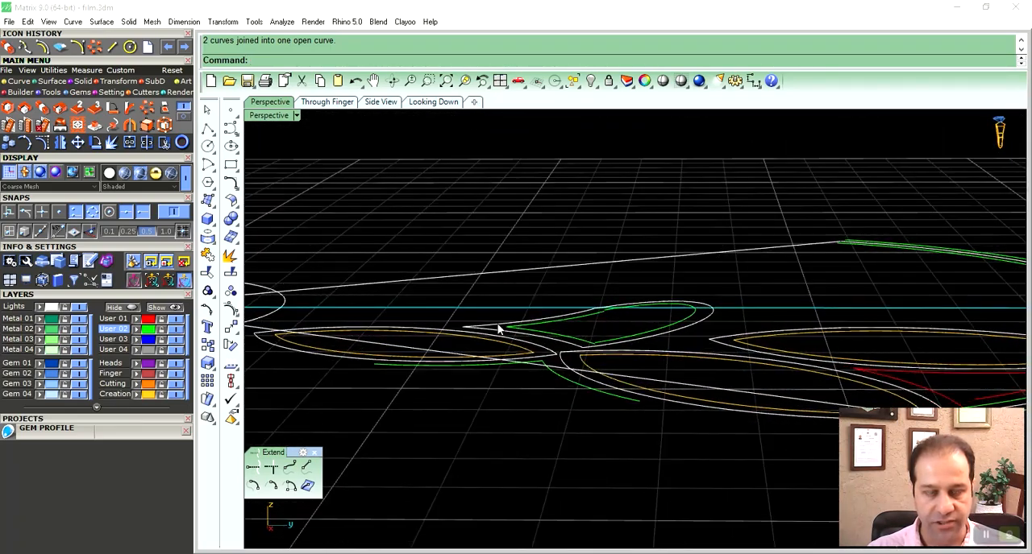
double_click(259, 118)
- Project all the segment's curves onto the construction plane, deleting the input objects, and join the projected curves
scroll(476, 248, "down", 3)
right_click_drag(449, 249, 476, 255)
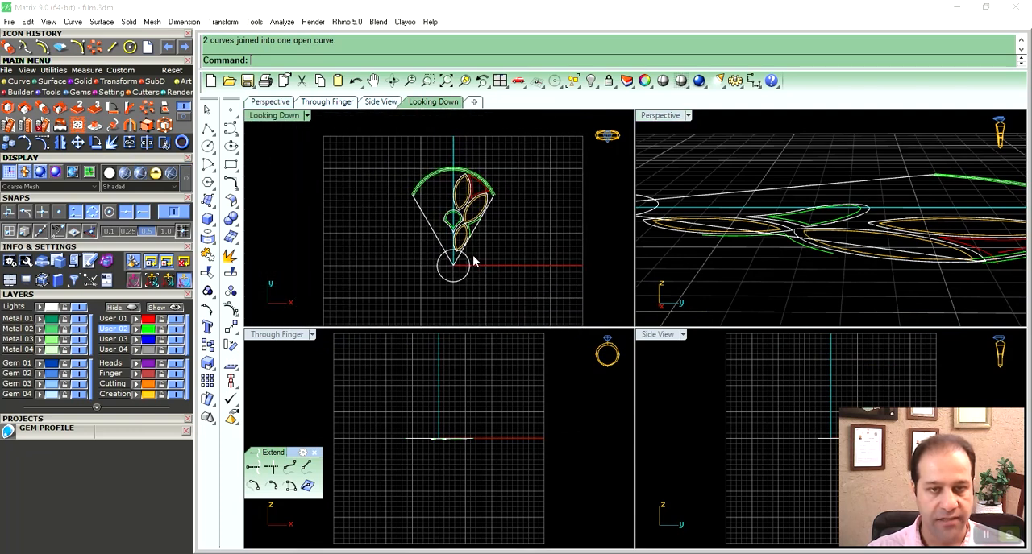
left_click_drag(381, 141, 542, 311)
right_click_drag(490, 261, 496, 250)
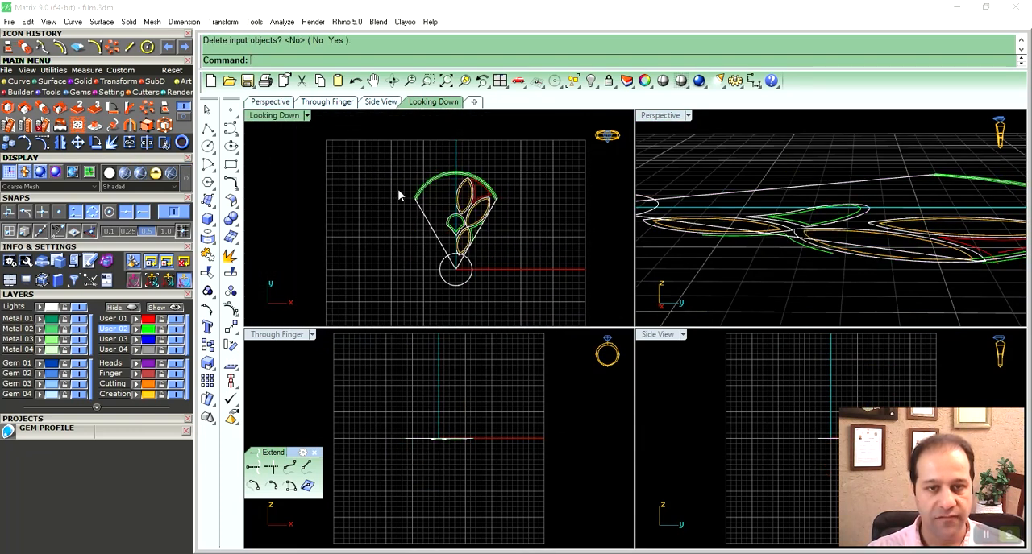
left_click_drag(398, 151, 506, 306)
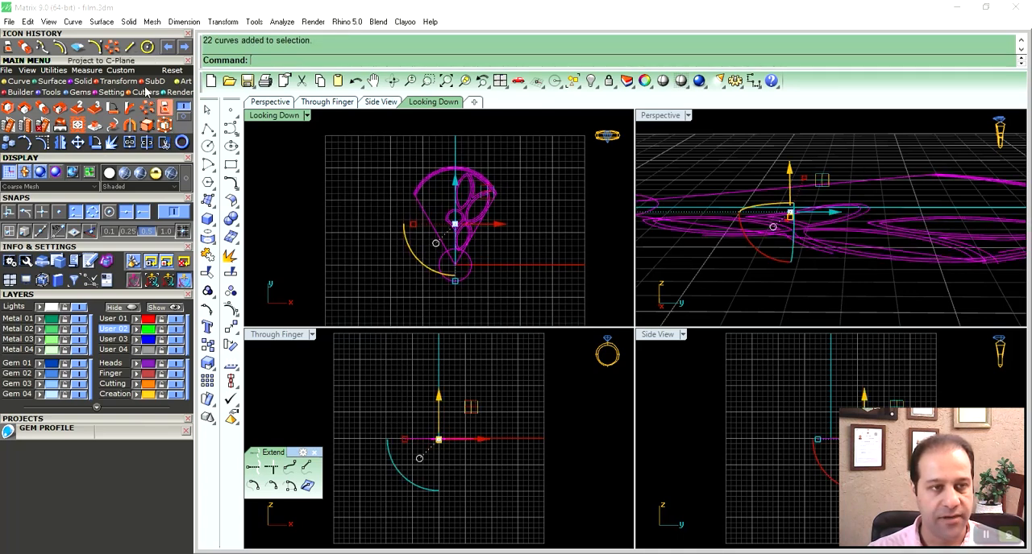
left_click(165, 110)
right_click_drag(435, 172, 400, 144)
left_click(343, 62)
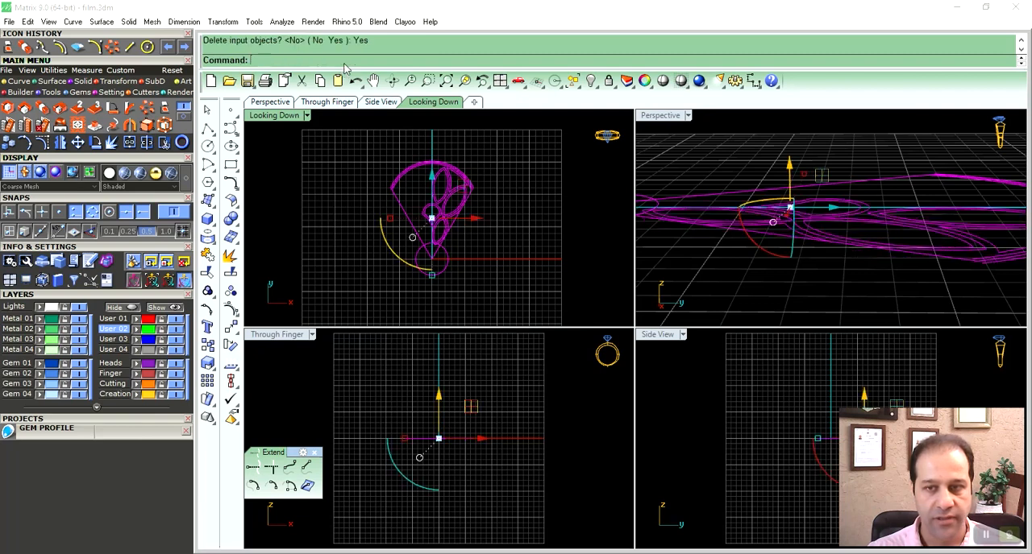
right_click_drag(475, 229, 488, 225)
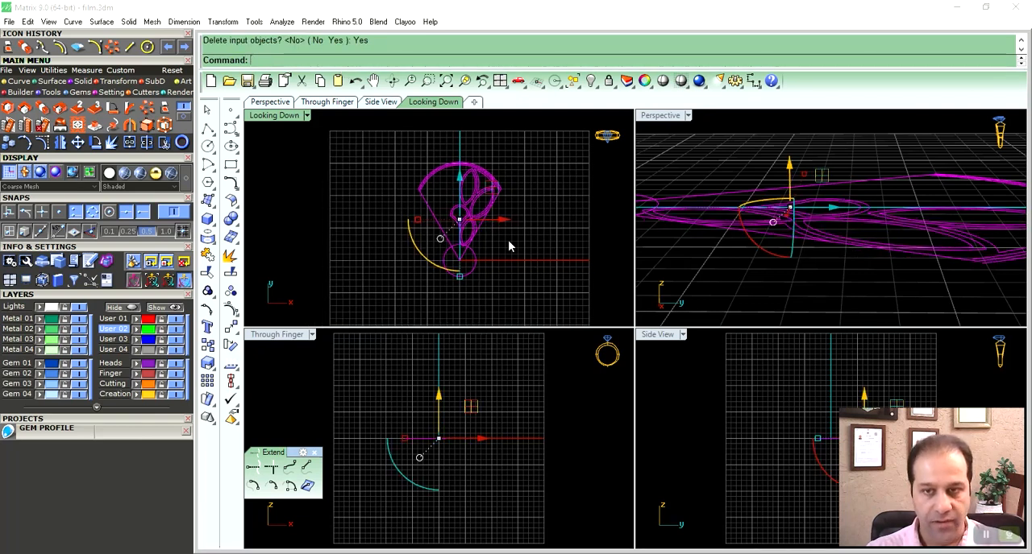
key("ctrl+j")
key("Escape")
- Inspect the flattened and joined petal curves in the perspective view
right_click_drag(472, 218, 482, 217)
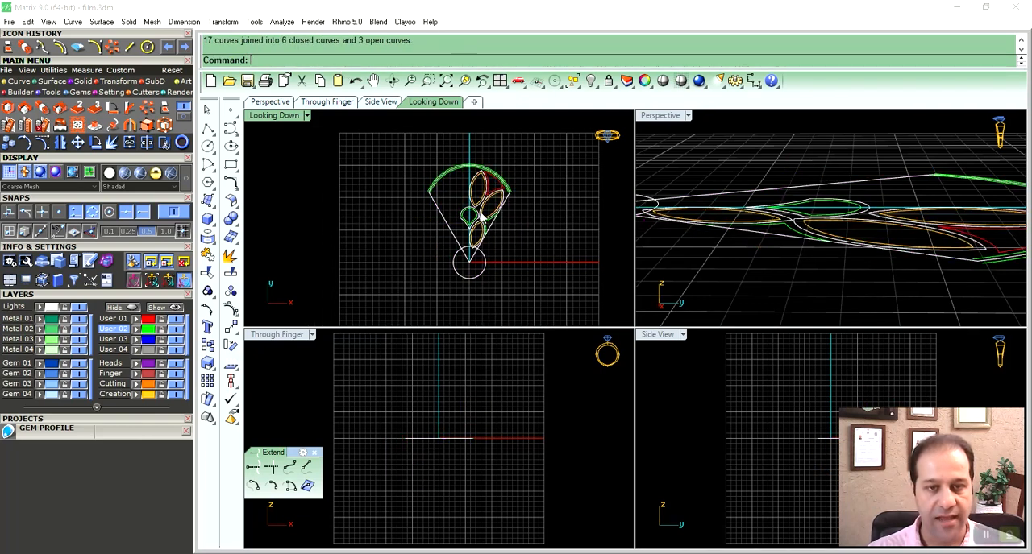
scroll(654, 234, "up", 5)
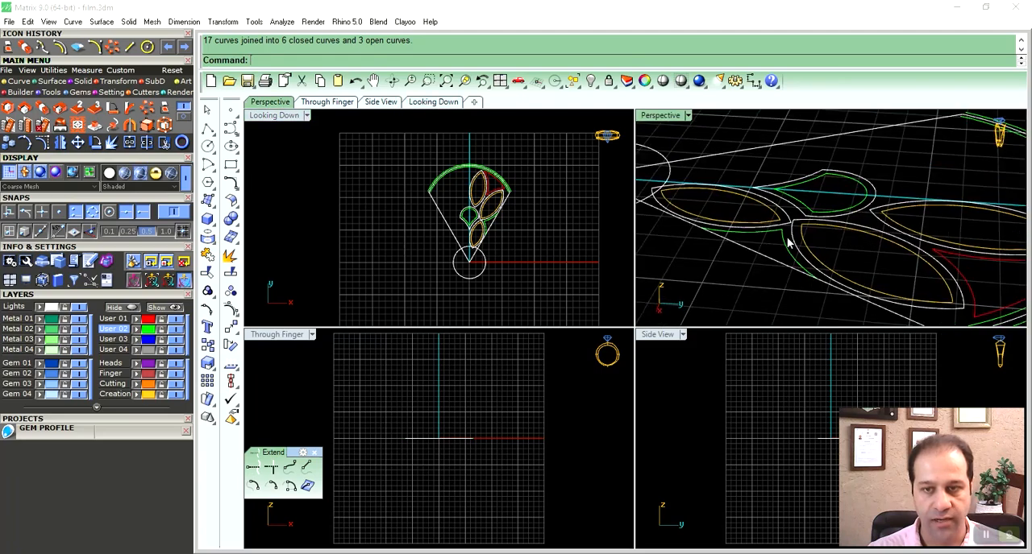
left_click(835, 208)
key("Escape")
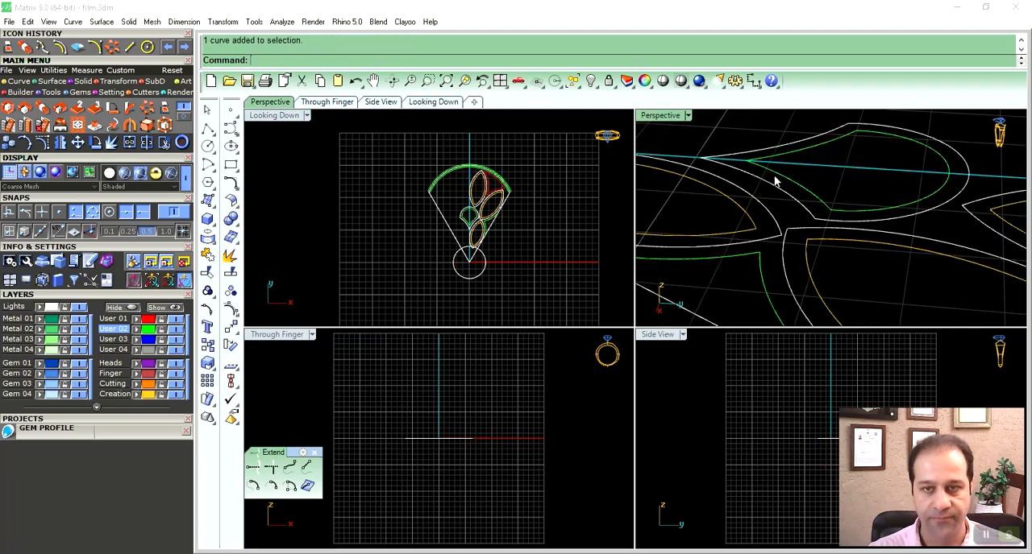
double_click(658, 116)
scroll(586, 239, "down", 5)
right_click_drag(569, 269, 606, 267)
scroll(611, 274, "down", 3)
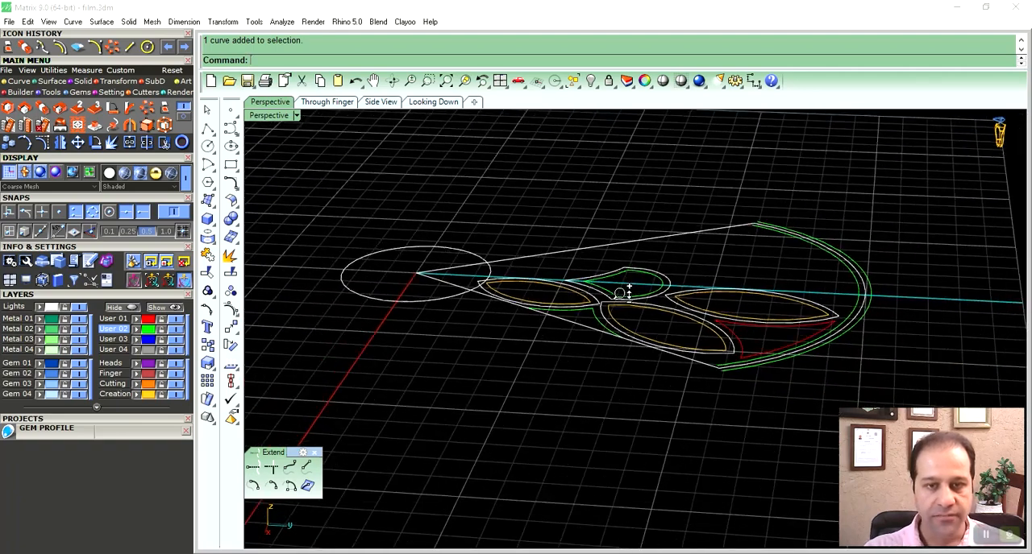
right_click_drag(601, 290, 489, 248)
double_click(266, 117)
right_click_drag(779, 231, 817, 254)
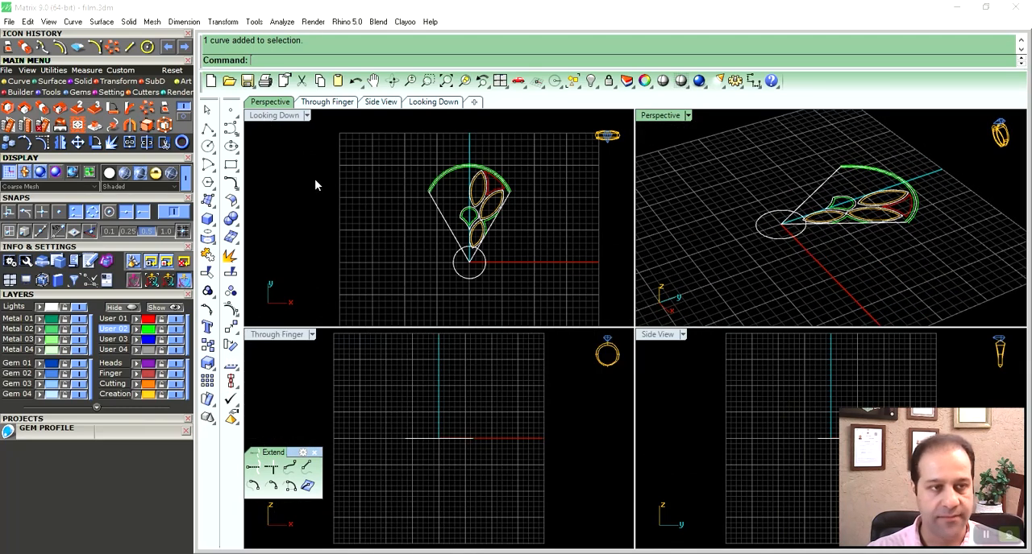
- Draw a vertical line upward from the origin (0) at the centre of the circle
left_click(12, 82)
left_click(183, 135)
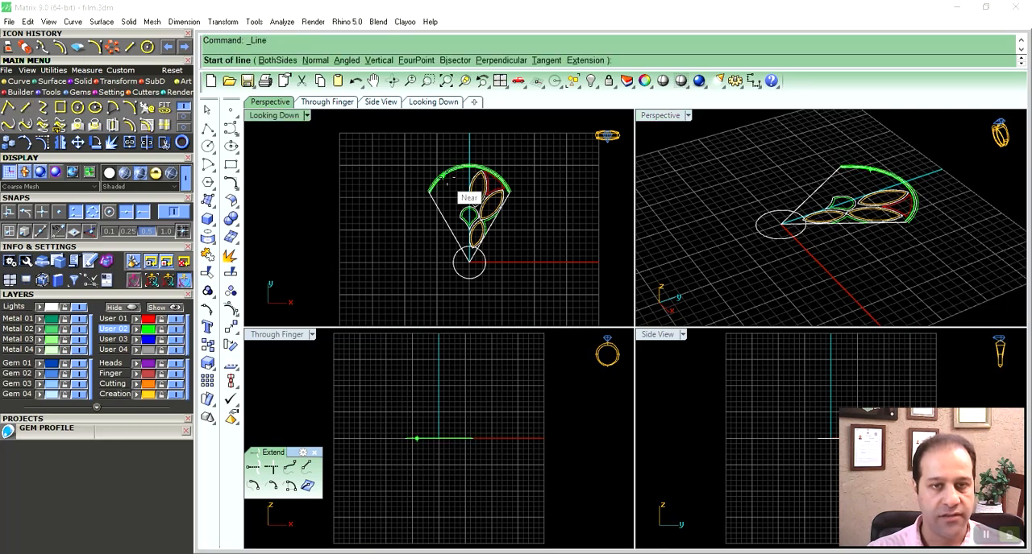
left_click(378, 60)
type("0")
key("Return")
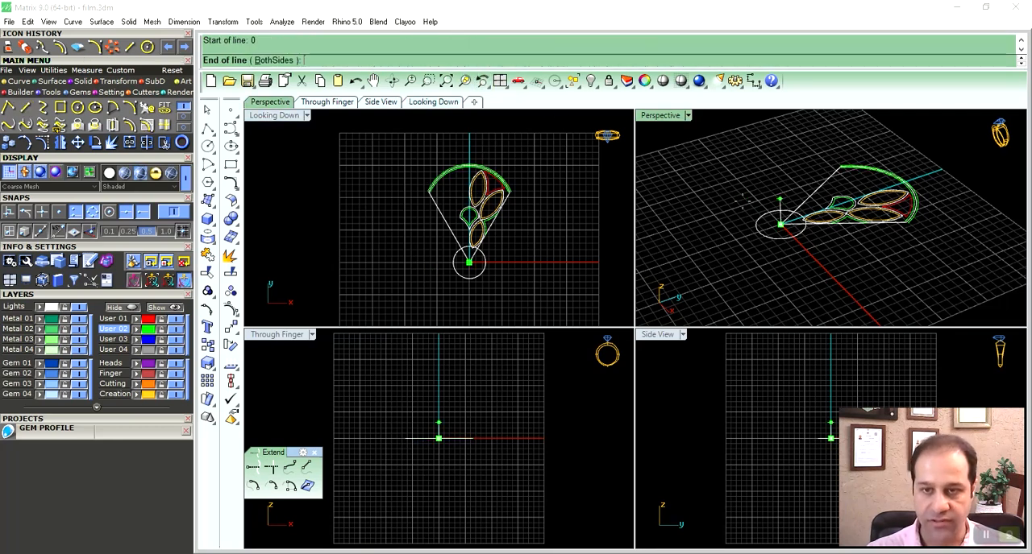
left_click(743, 202)
- Examine the vertical centre line and the petal curves in the perspective, top and side views
right_click_drag(742, 208, 846, 224)
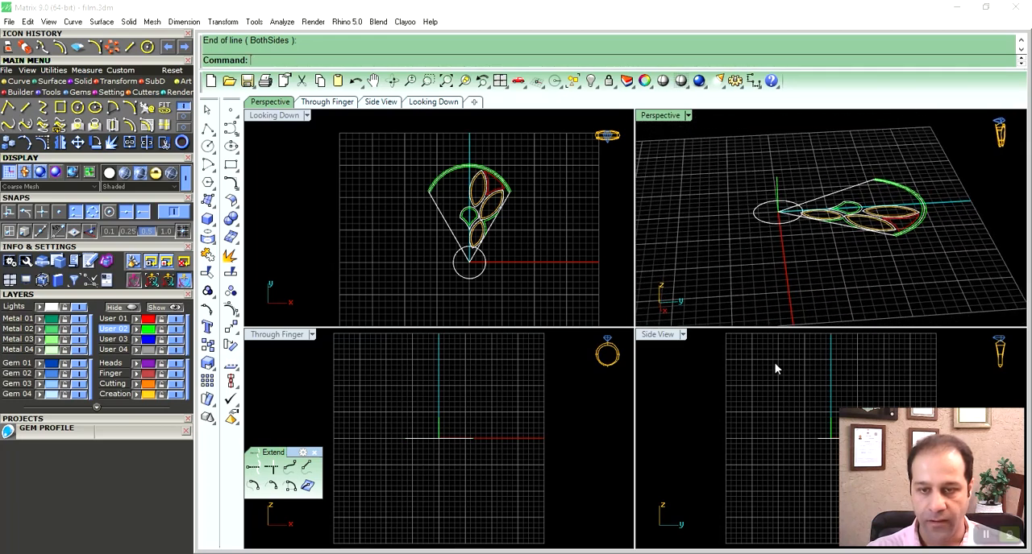
double_click(661, 335)
right_click_drag(693, 322, 595, 369)
double_click(259, 117)
right_click_drag(843, 230, 914, 290)
scroll(897, 248, "up", 8)
scroll(900, 249, "down", 4)
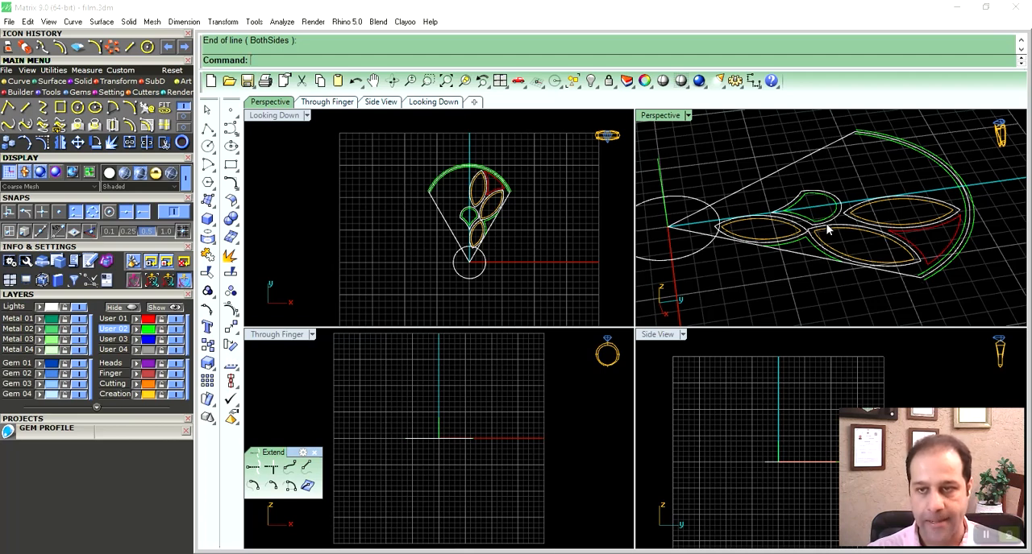
right_click_drag(879, 242, 954, 216)
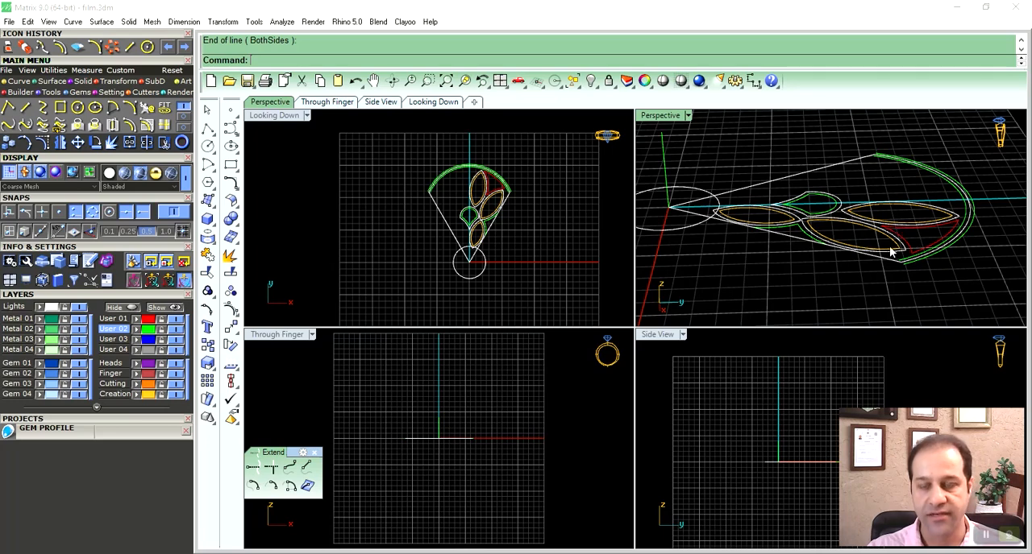
right_click_drag(897, 256, 832, 253)
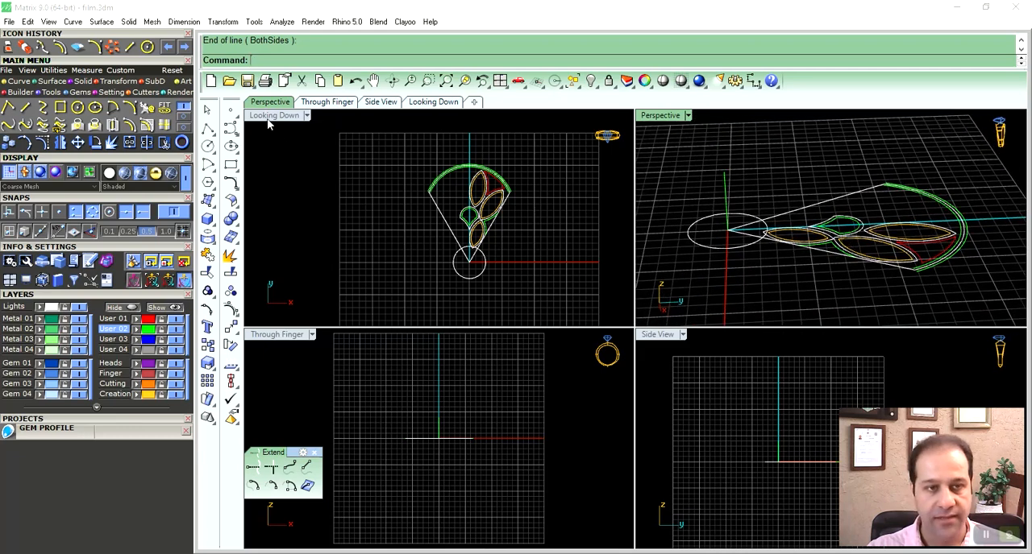
right_click_drag(507, 226, 507, 212)
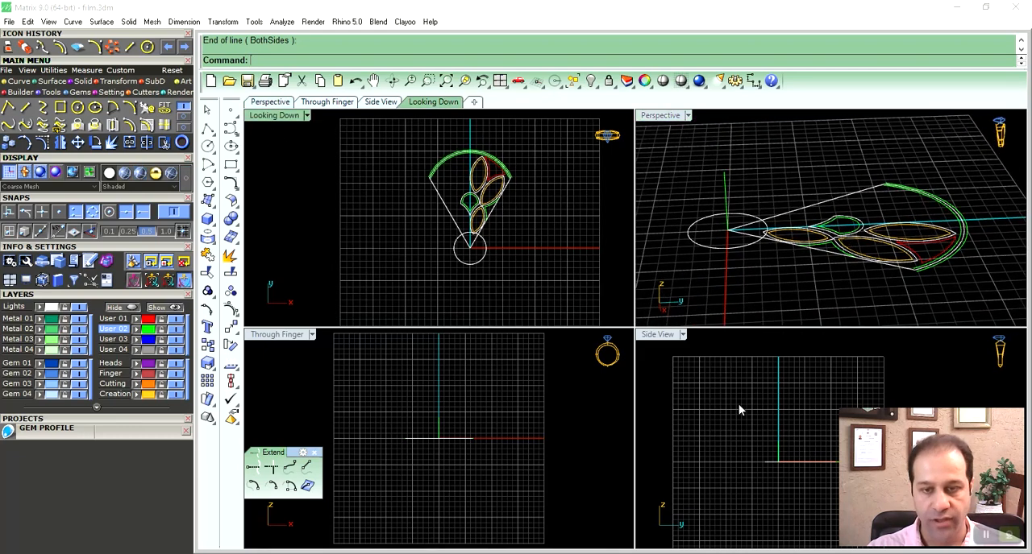
right_click_drag(766, 408, 750, 407)
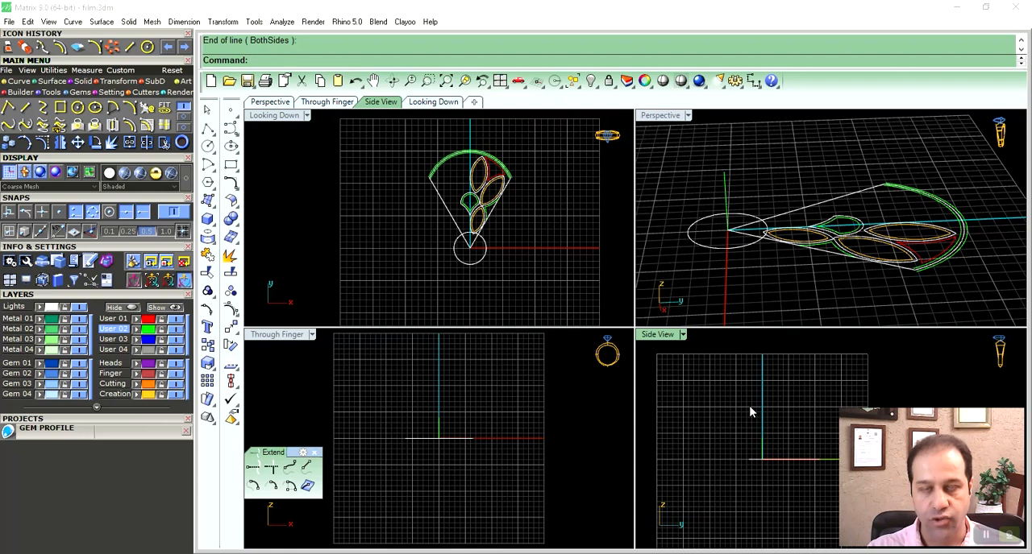
- Explode the fan-shaped petal outline into its separate segments
scroll(488, 196, "up", 3)
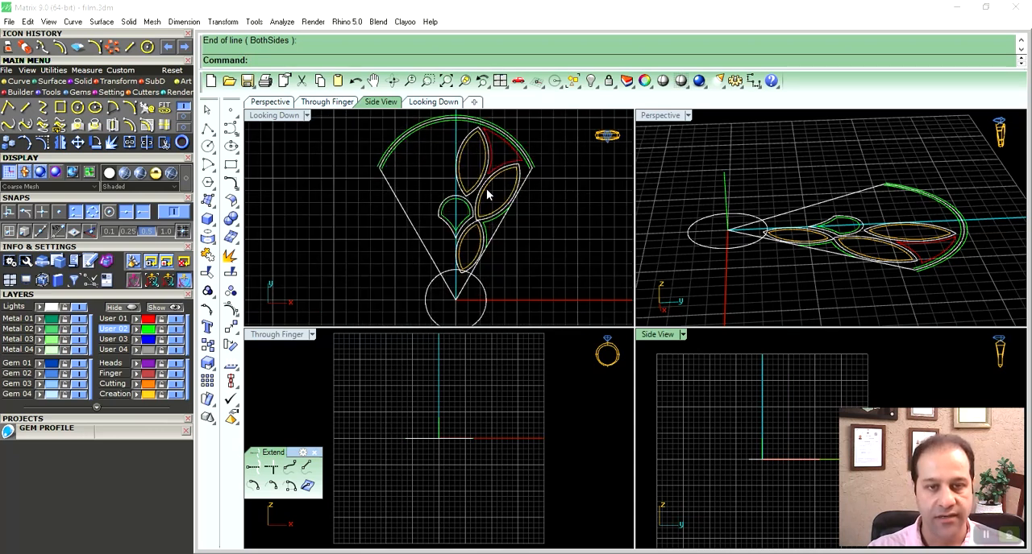
right_click_drag(504, 209, 518, 214)
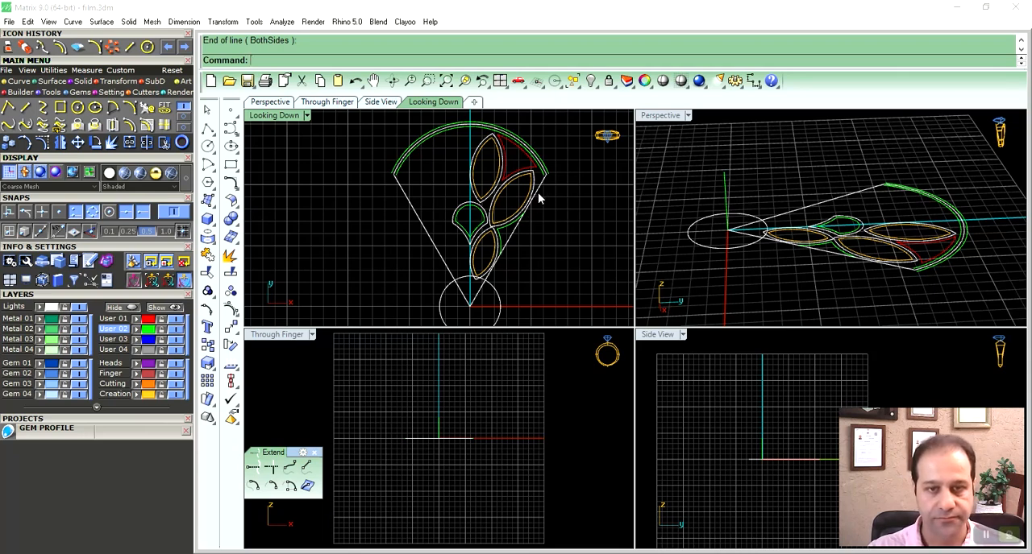
left_click(538, 198)
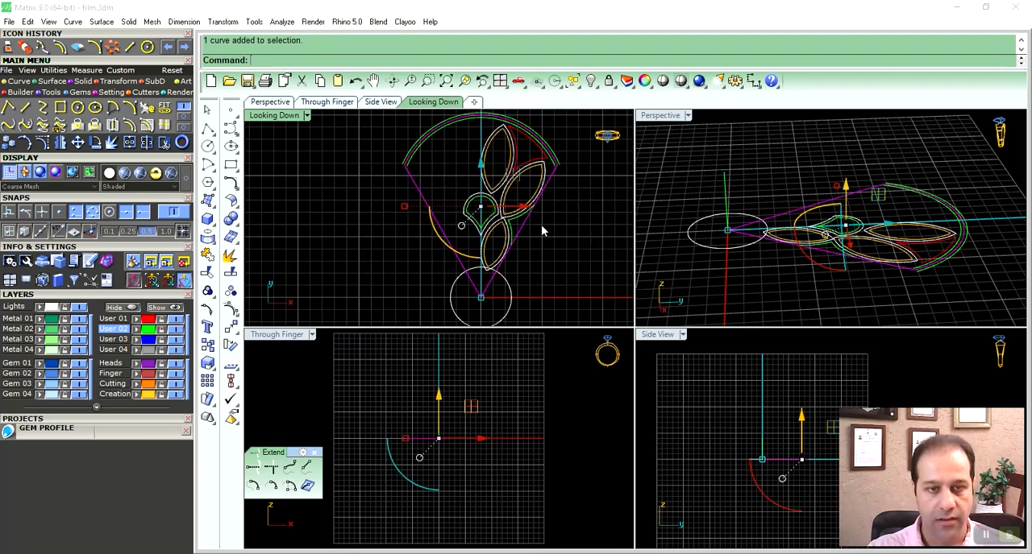
left_click(230, 257)
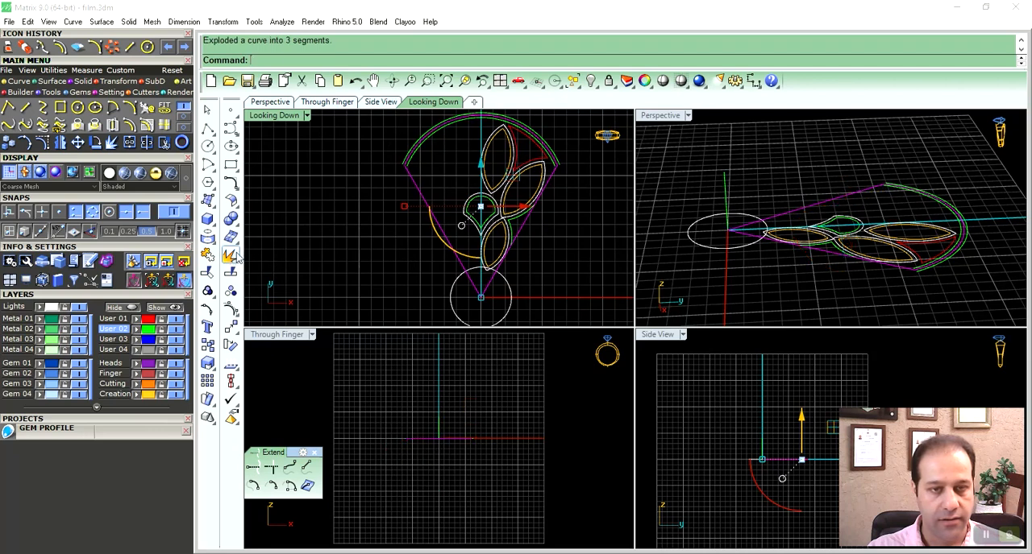
right_click_drag(388, 249, 369, 258)
left_click(364, 254)
right_click_drag(453, 251, 456, 257)
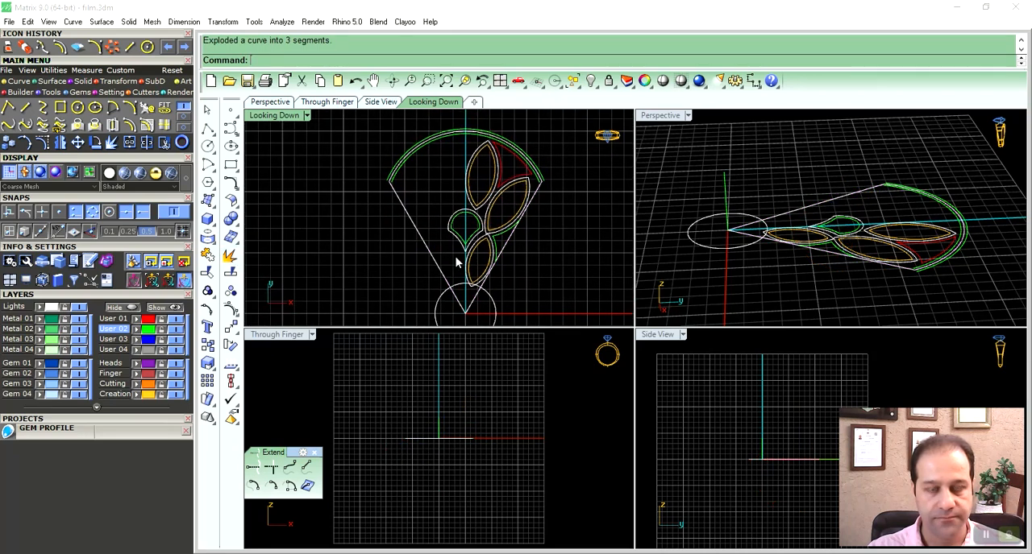
- Rotate a copy of the outline's right straight edge about the origin (0), from its outer endpoint onto the vertical centre axis, with Copy=Yes
left_click(492, 256)
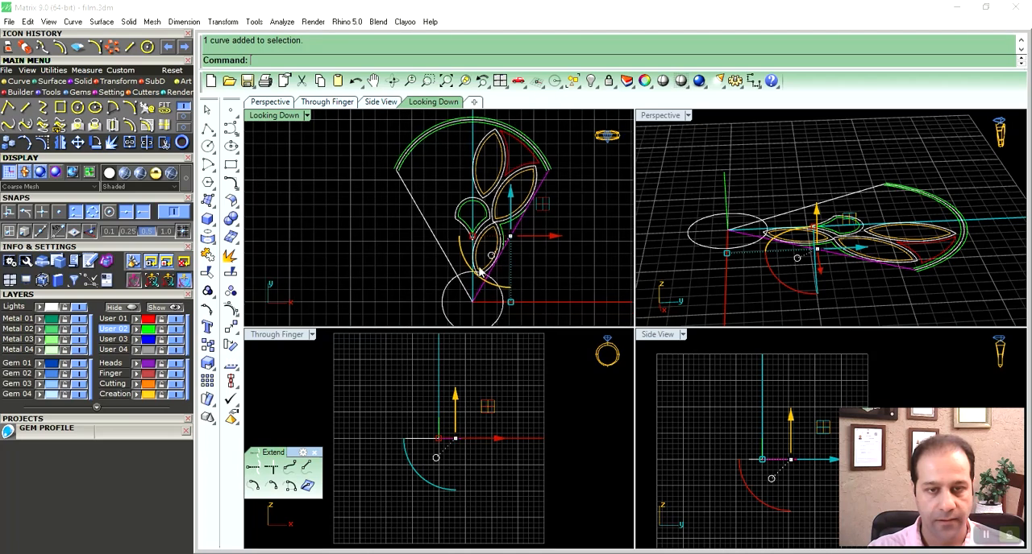
type("r")
key("Return")
type("0")
key("Return")
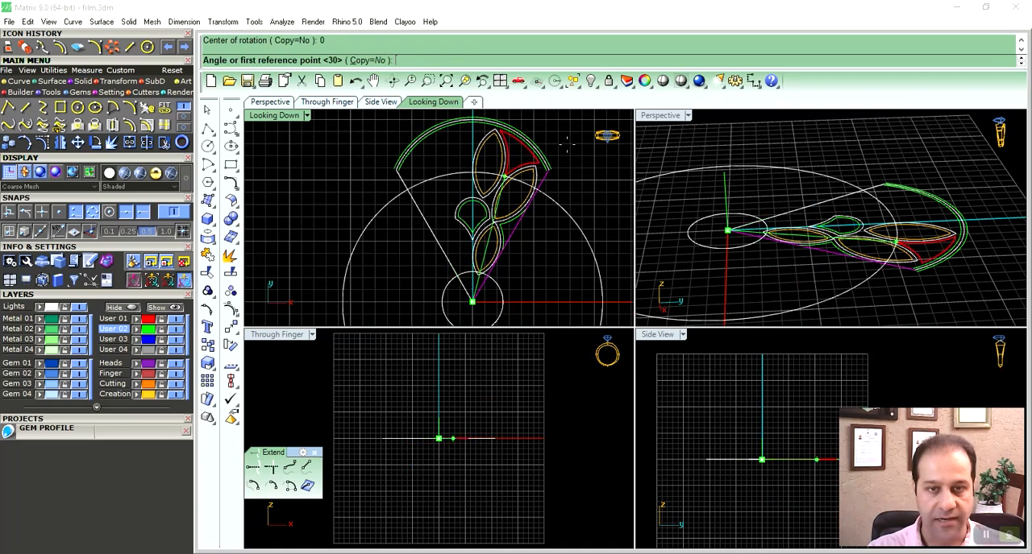
left_click(354, 60)
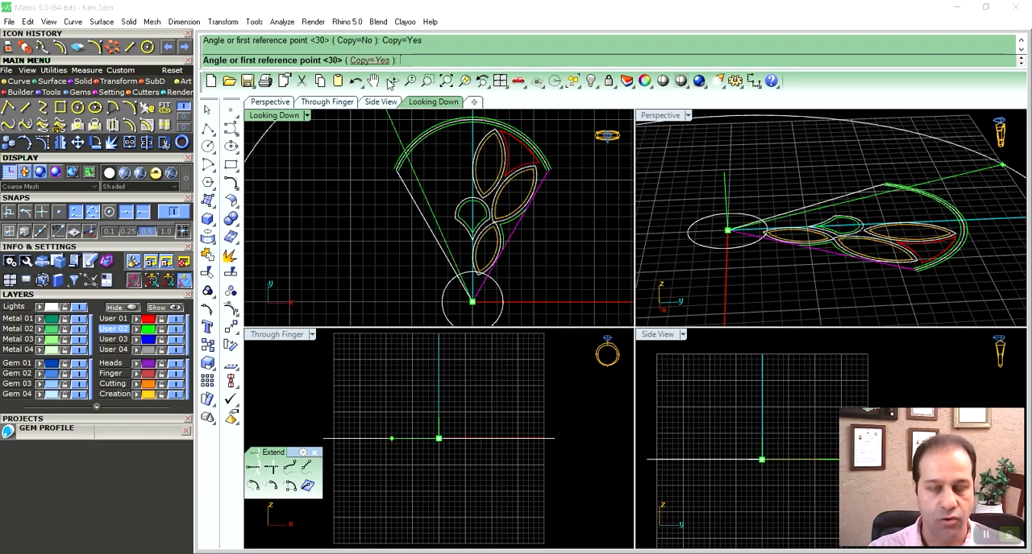
left_click(548, 170)
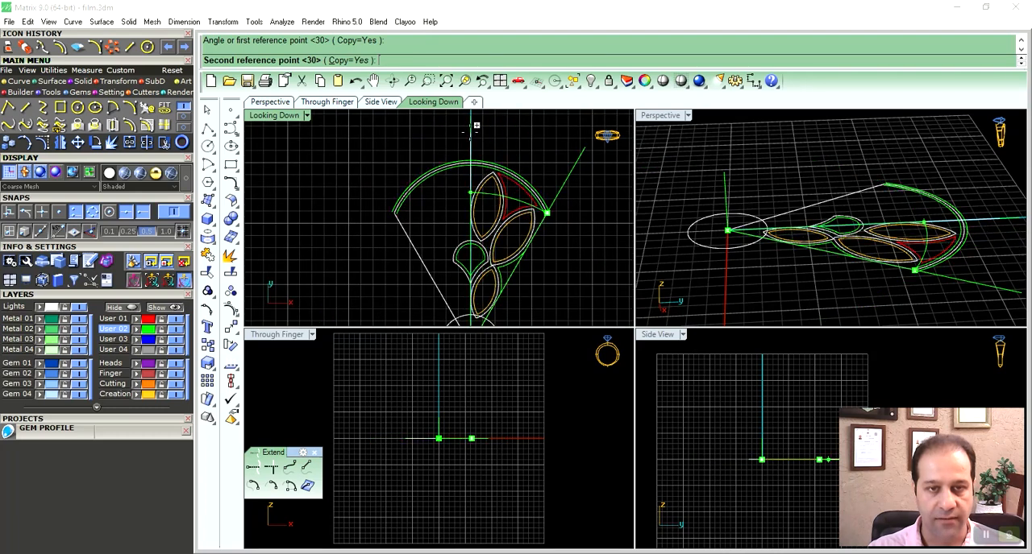
right_click(521, 188)
- Draw a short upright line in the side view from the outer end of the copied centre line
left_click(768, 150)
right_click_drag(768, 150, 844, 246)
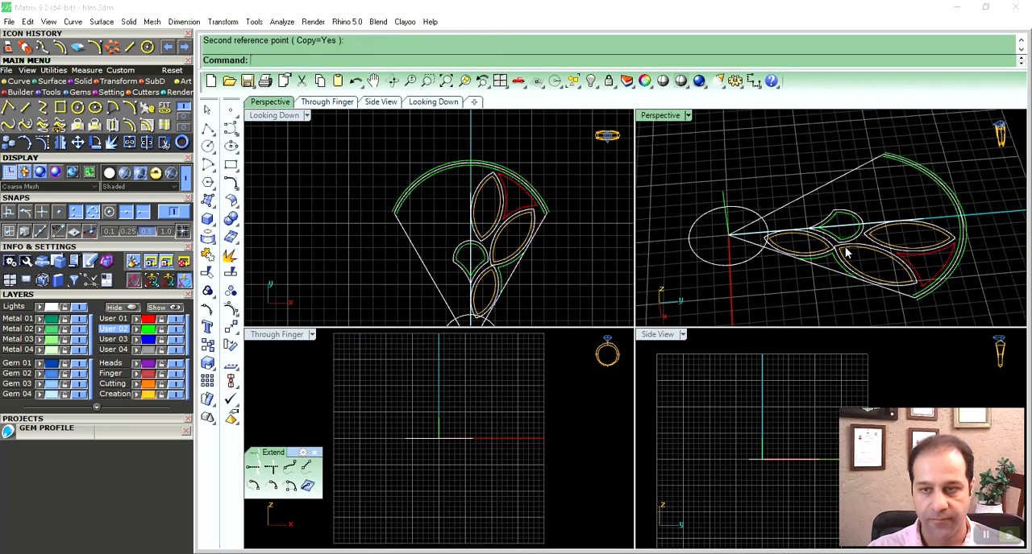
scroll(861, 231, "up", 5)
left_click(839, 224)
scroll(840, 234, "down", 6)
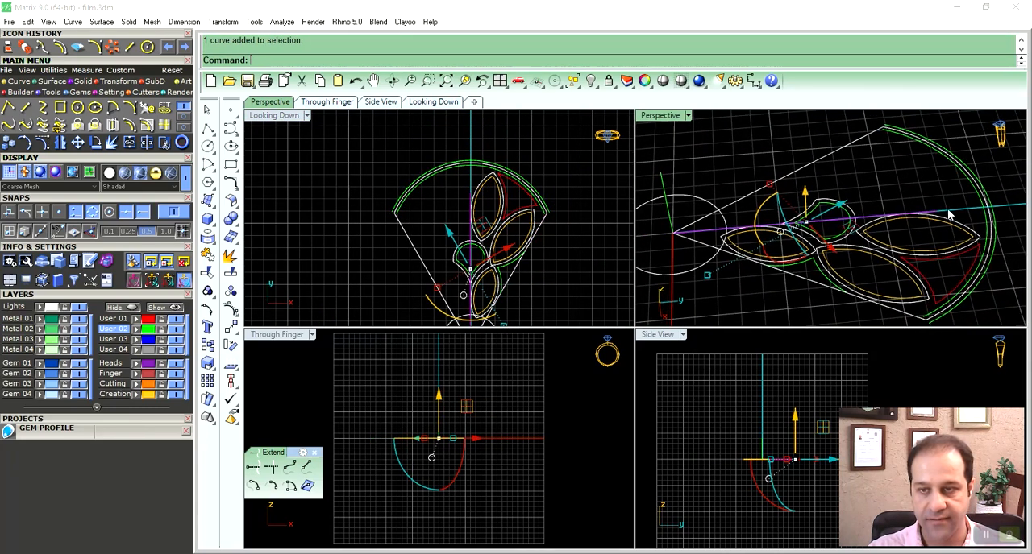
right_click_drag(809, 433, 766, 440)
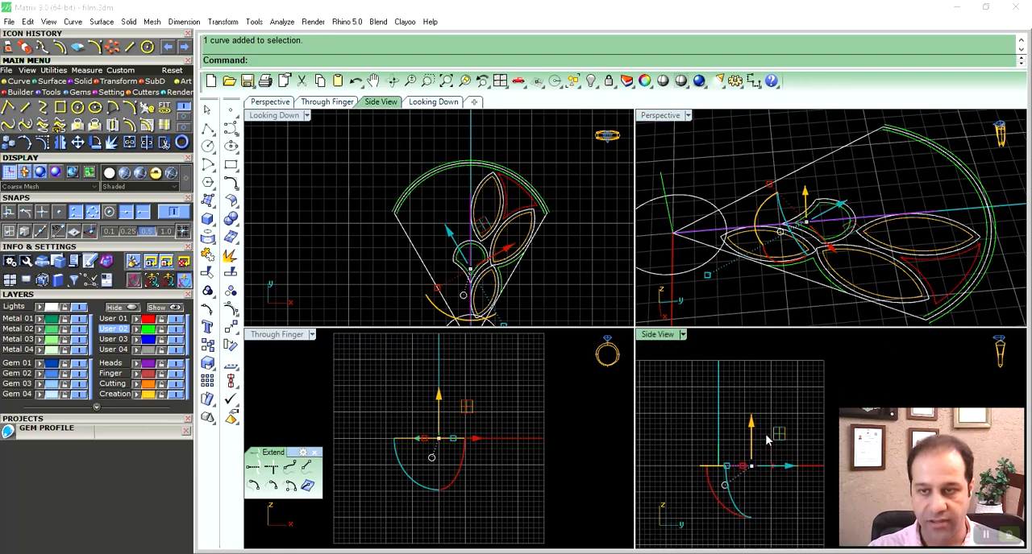
type("l")
key("Return")
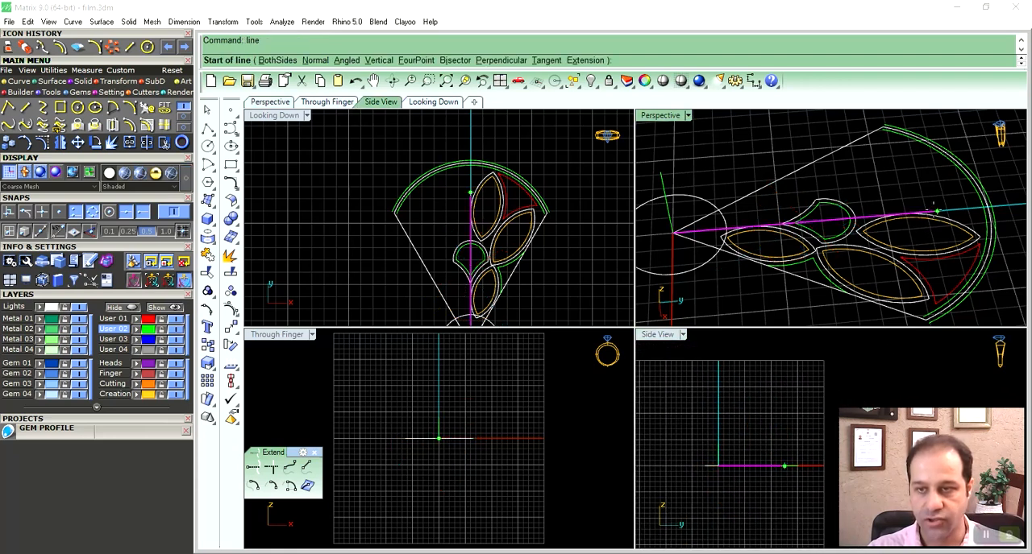
left_click(937, 211)
scroll(764, 460, "up", 6)
scroll(797, 447, "up", 8)
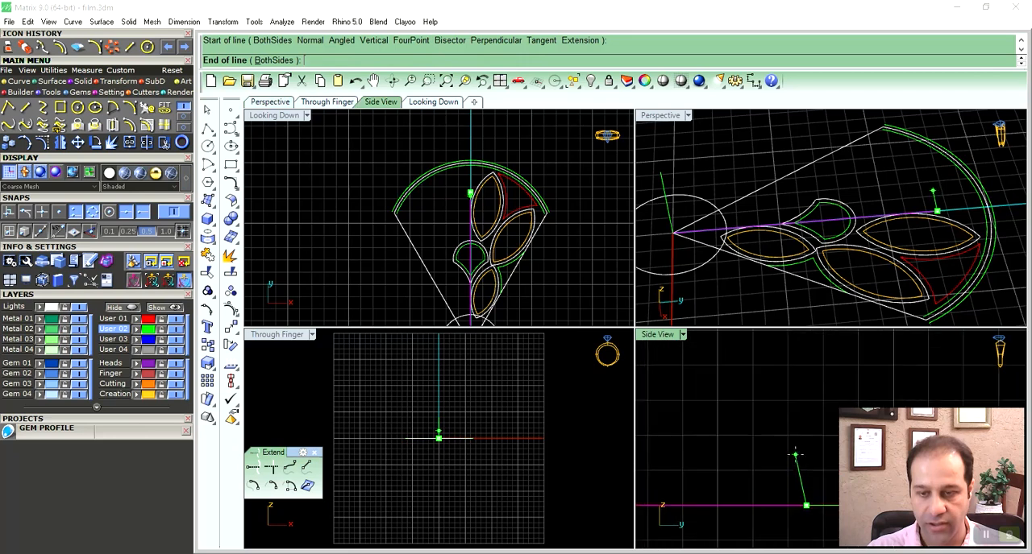
left_click(804, 482)
- On layer User 01, draw a start-end-direction arc in the side view from the short line's base to the upper end of the vertical origin line
right_click_drag(797, 412, 794, 459, "ctrl")
left_click(778, 415)
right_click_drag(744, 417, 759, 432)
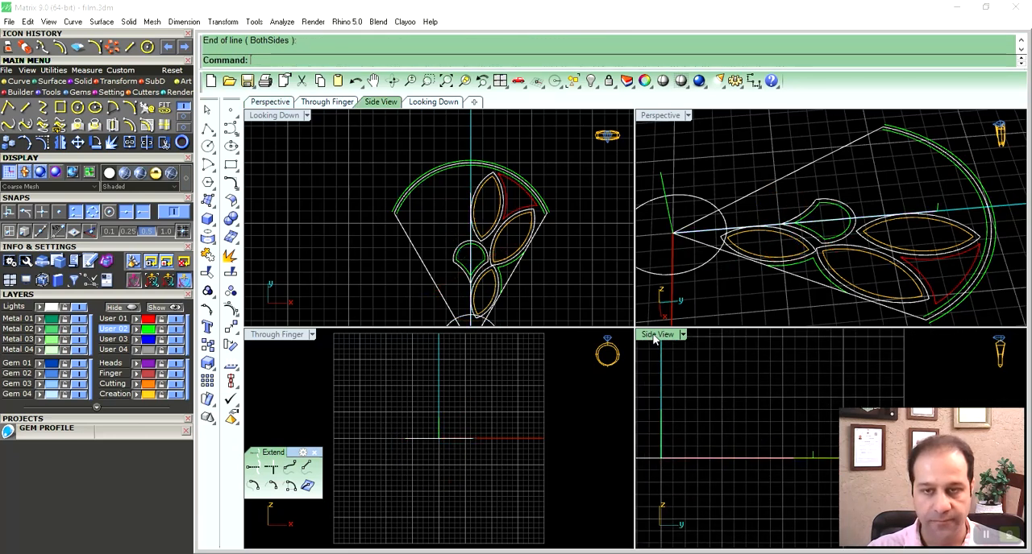
left_click(112, 107)
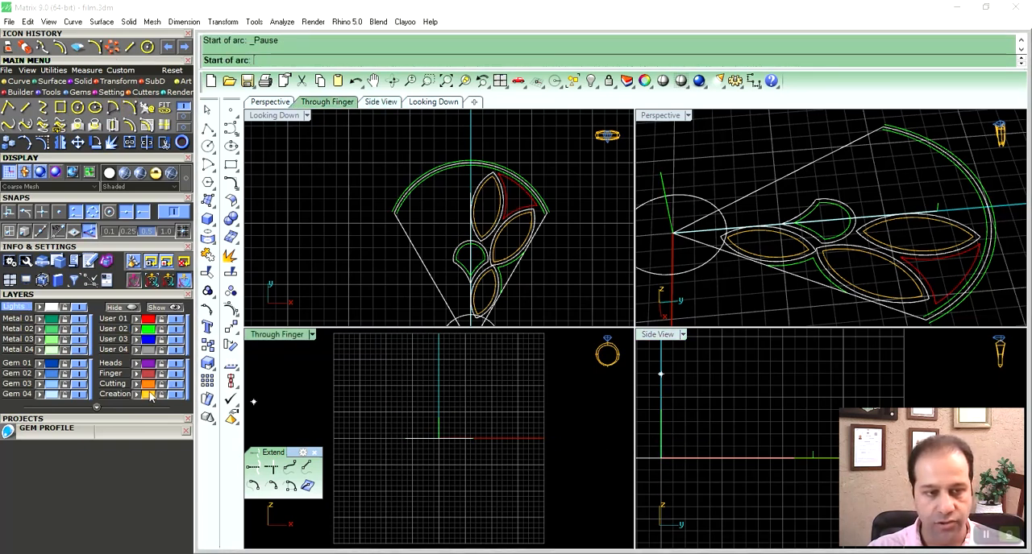
left_click(119, 321)
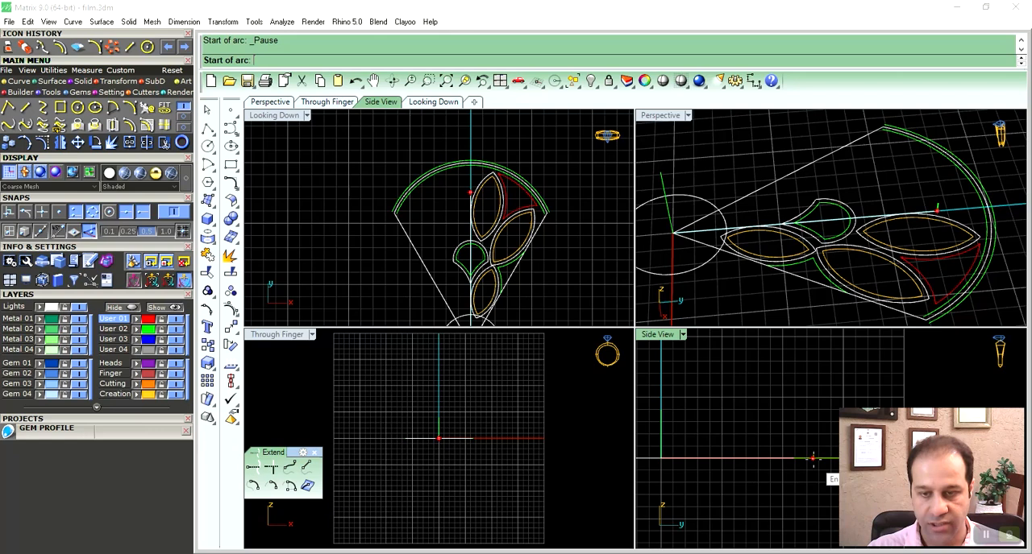
left_click(812, 455)
left_click(661, 411)
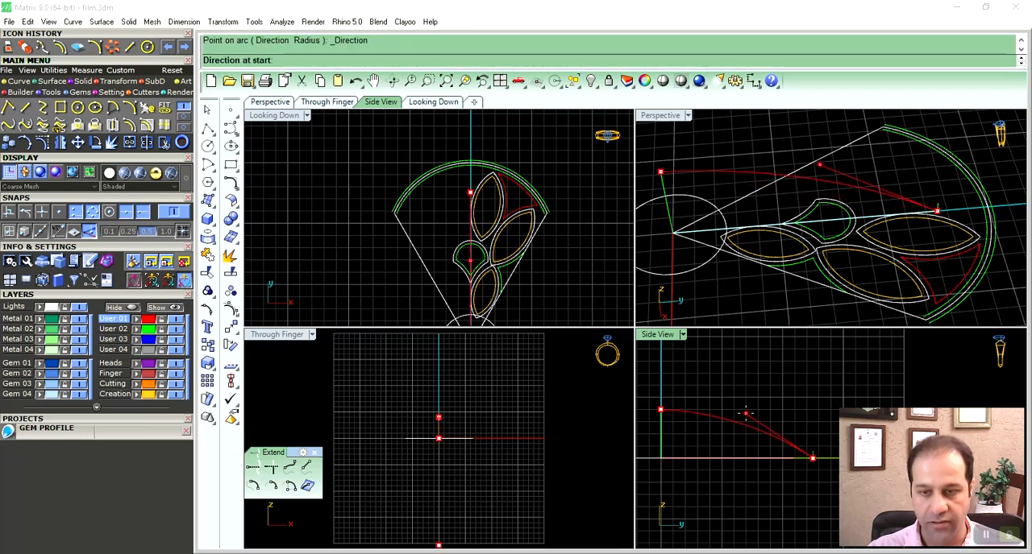
left_click(746, 415)
- Turn on the side profile arc's control points and move the middle one to refine its curvature
right_click_drag(750, 436, 750, 416)
left_click_drag(773, 397, 796, 399)
key("F10")
left_click(743, 392)
left_click_drag(797, 398, 800, 400)
left_click(840, 397)
right_click_drag(796, 405, 780, 413)
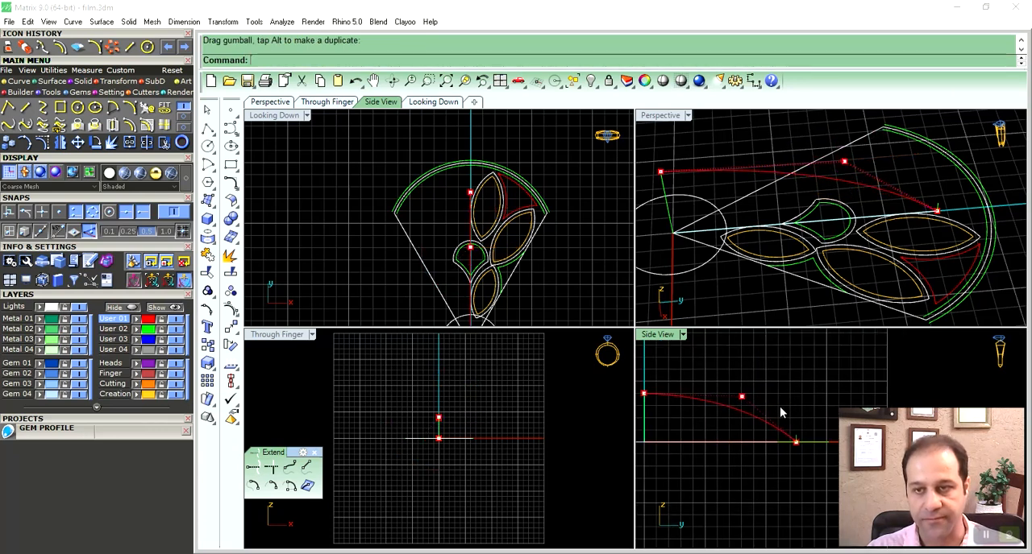
- Rotate the profile arc about the origin (0) with Copy=No, from the centre line's end to the outer corner of the petal's right edge
left_click(764, 425)
right_click_drag(565, 316, 545, 226)
type("r")
key("Return")
type("0")
key("Return")
right_click_drag(487, 164, 487, 189)
left_click(371, 60)
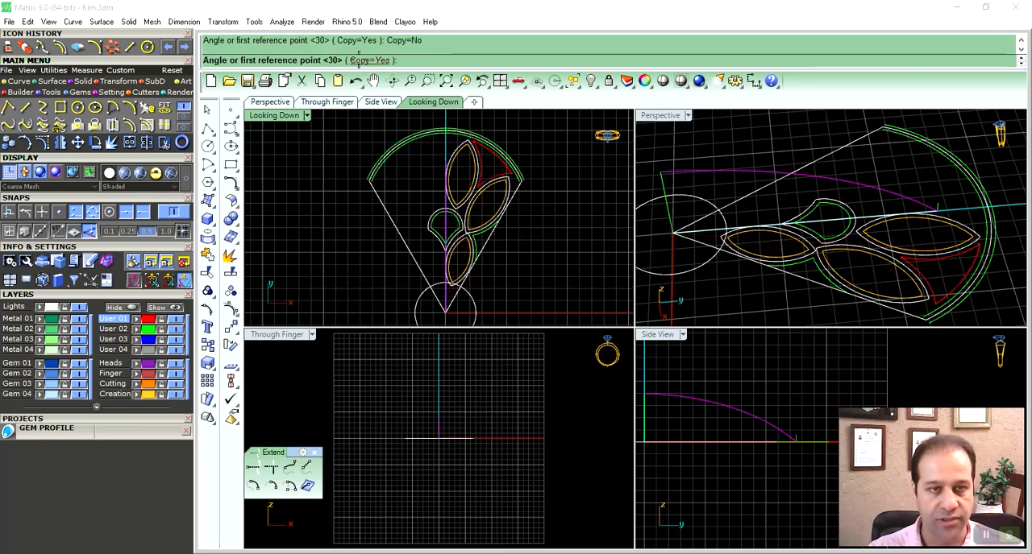
left_click(445, 161)
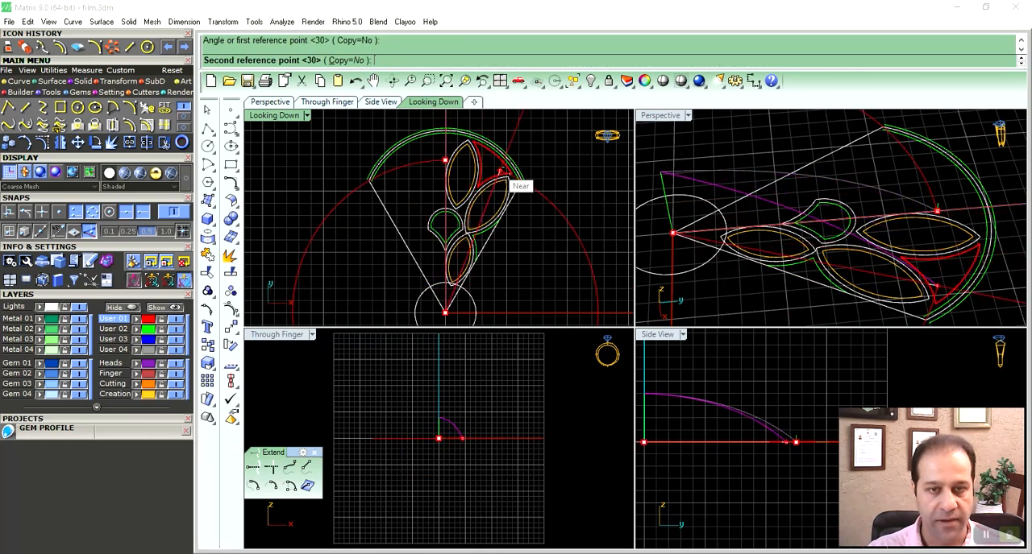
scroll(528, 178, "up", 6)
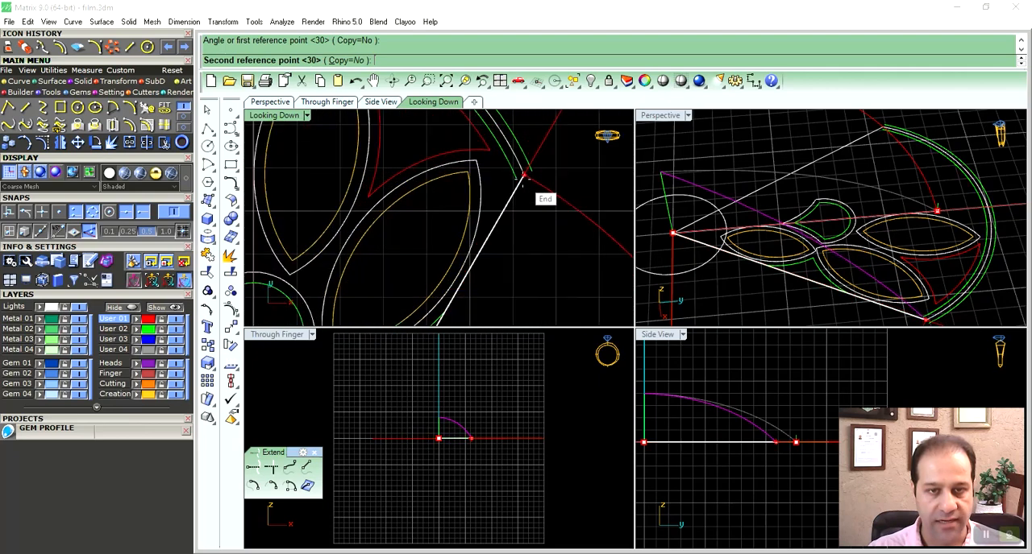
left_click(524, 171)
- Mirror the rotated profile arc across the vertical centre axis through the origin (0), keeping the original
left_click(767, 140)
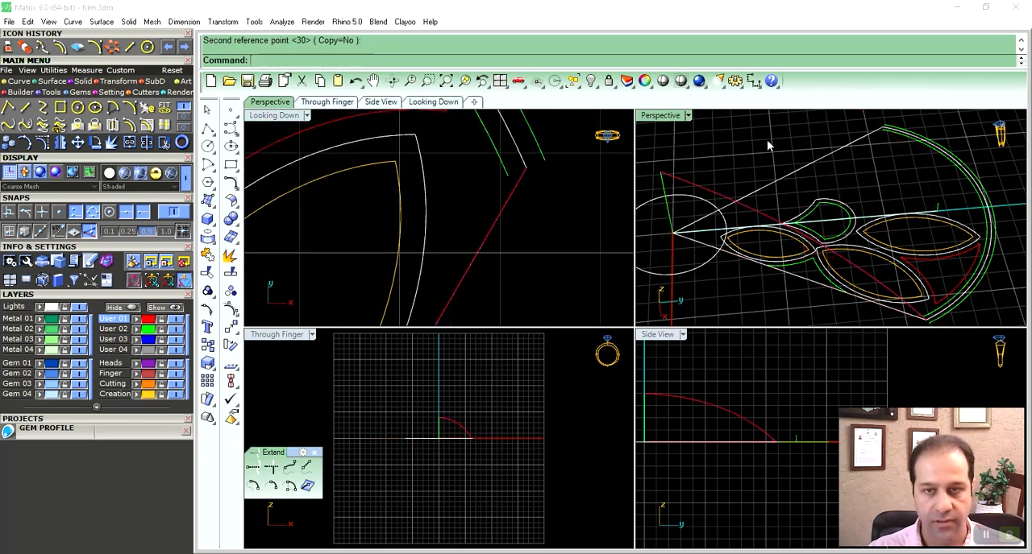
left_click(709, 198)
scroll(532, 221, "down", 6)
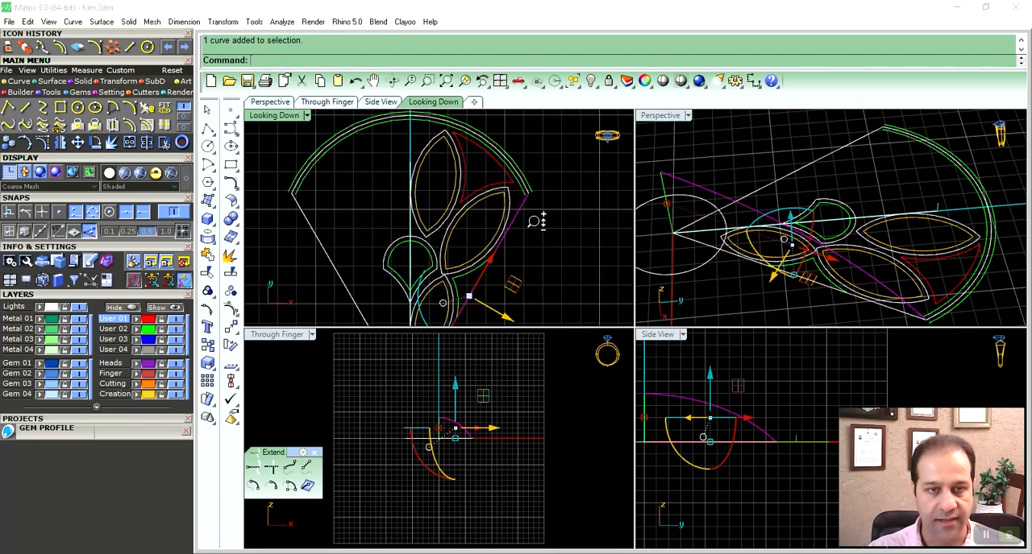
right_click_drag(514, 222, 524, 226)
left_click(60, 142)
type("0")
key("Return")
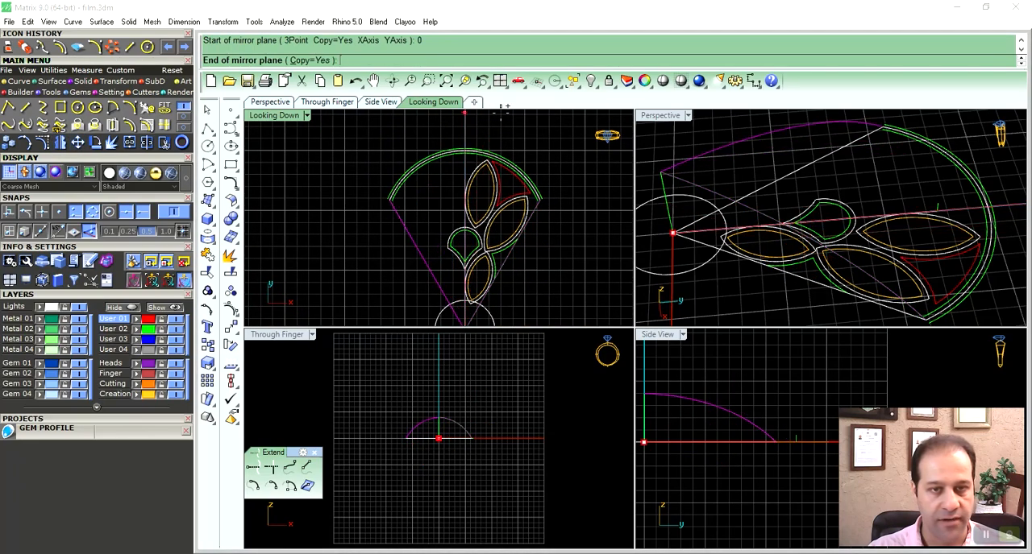
left_click(464, 123)
- Delete the green offset arcs on both sides of the petal's outer arc
right_click_drag(749, 185, 812, 246)
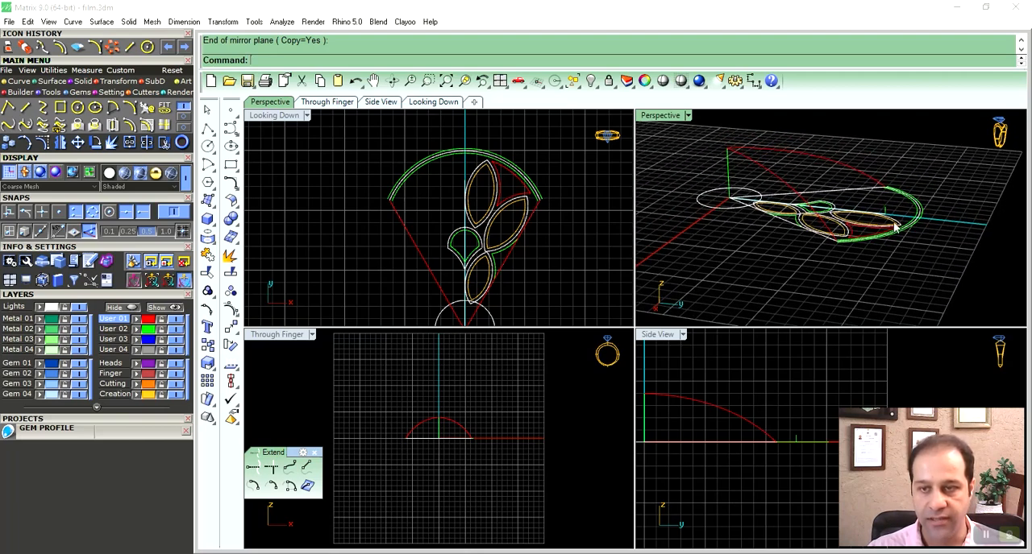
right_click_drag(895, 228, 920, 227)
left_click(920, 227)
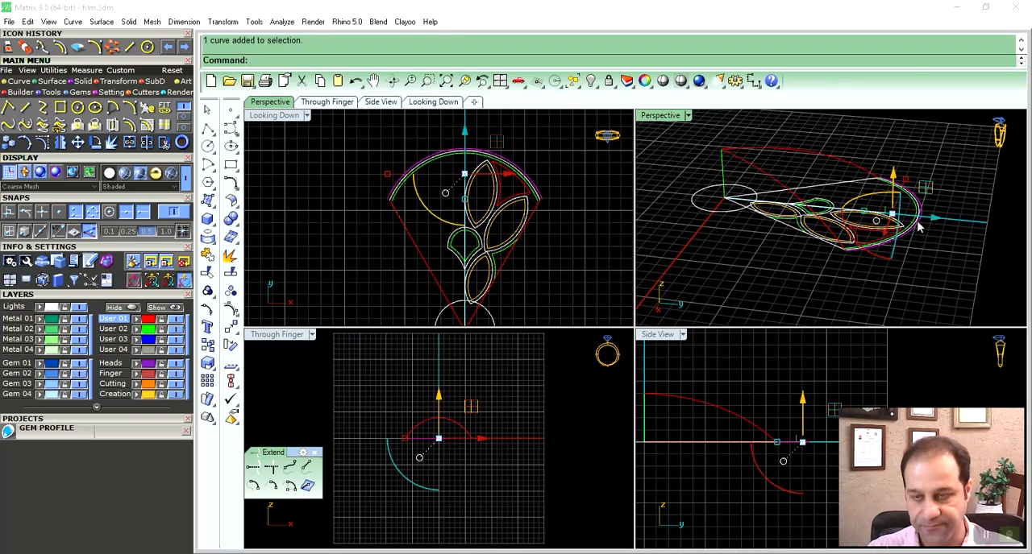
key("Delete")
- On layer User 02, draw a start-end-direction arc in the side view from the outer arc's midpoint to the upper end of the vertical origin line
left_click(130, 109)
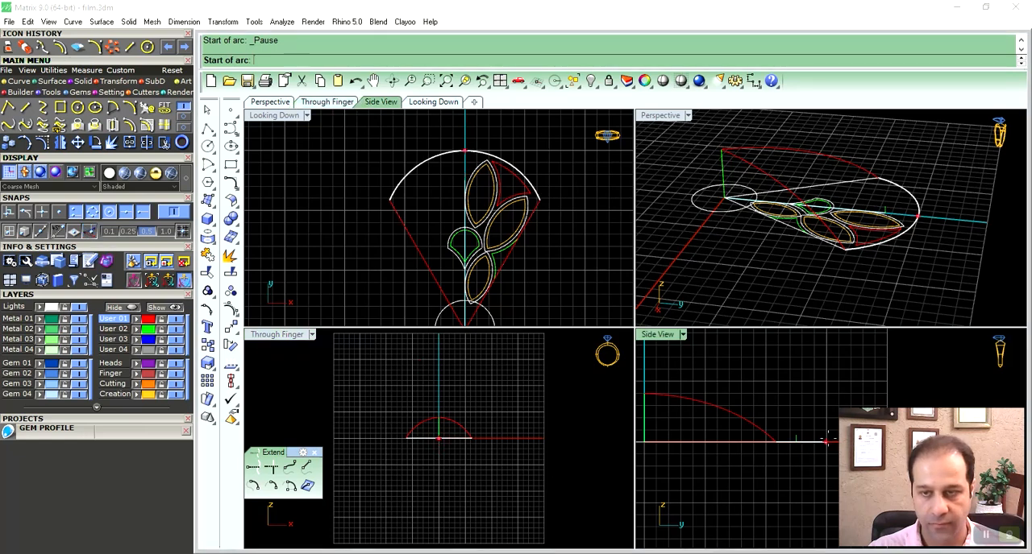
left_click(826, 440)
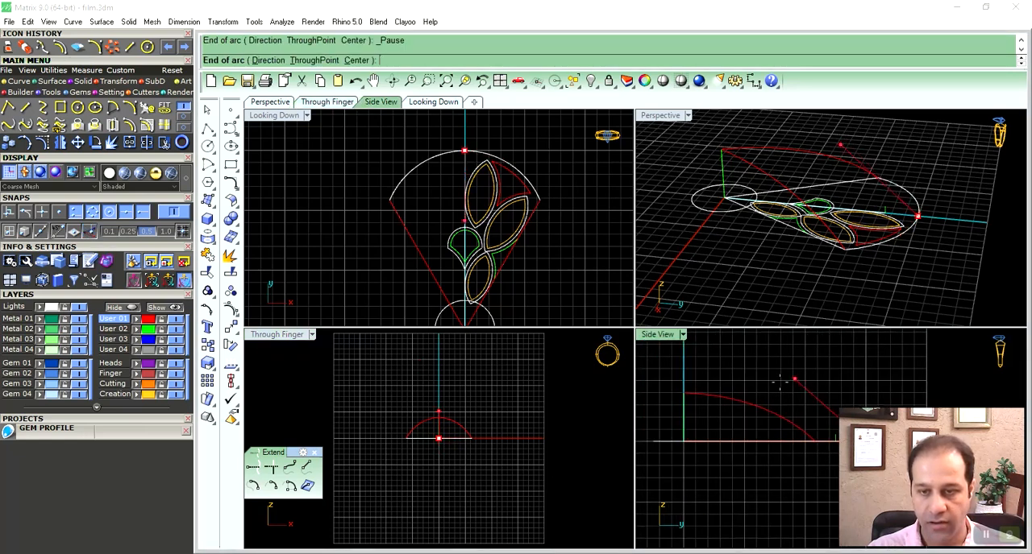
left_click(683, 393)
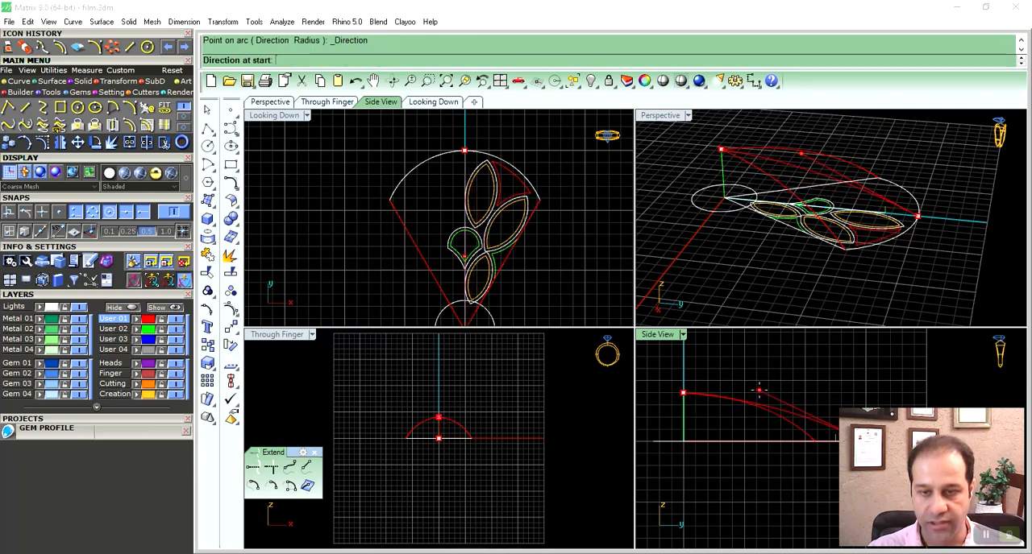
scroll(681, 383, "up", 5)
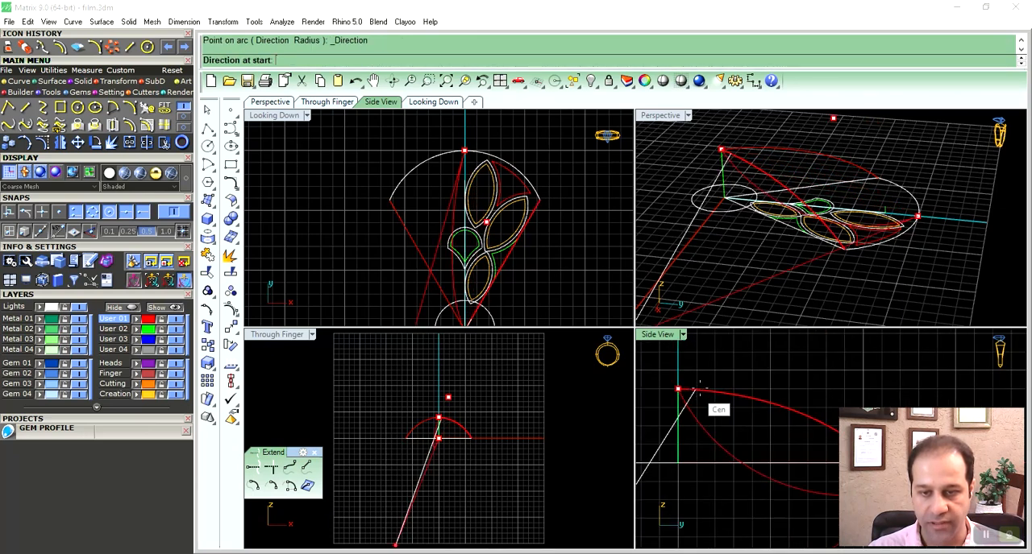
left_click(136, 329)
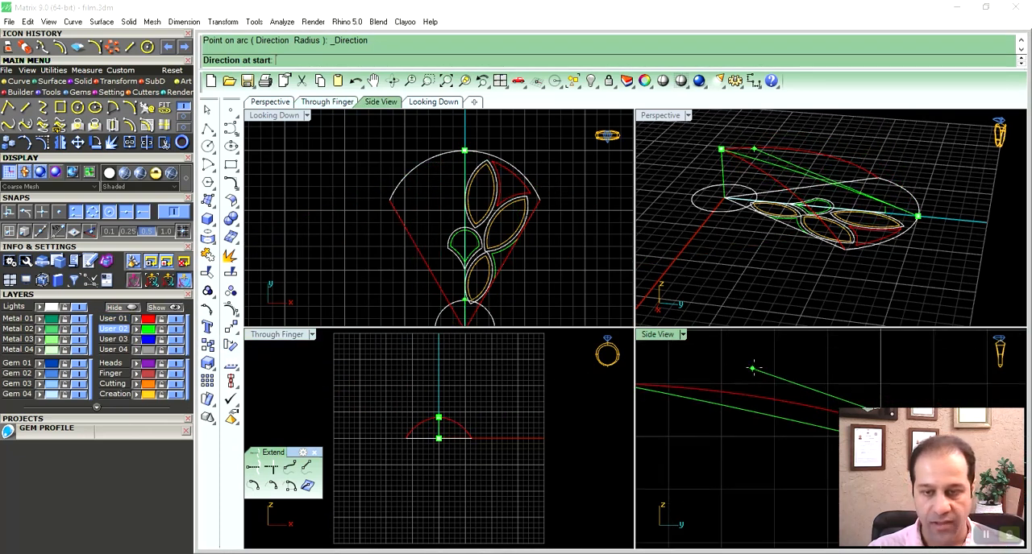
key("ctrl+m")
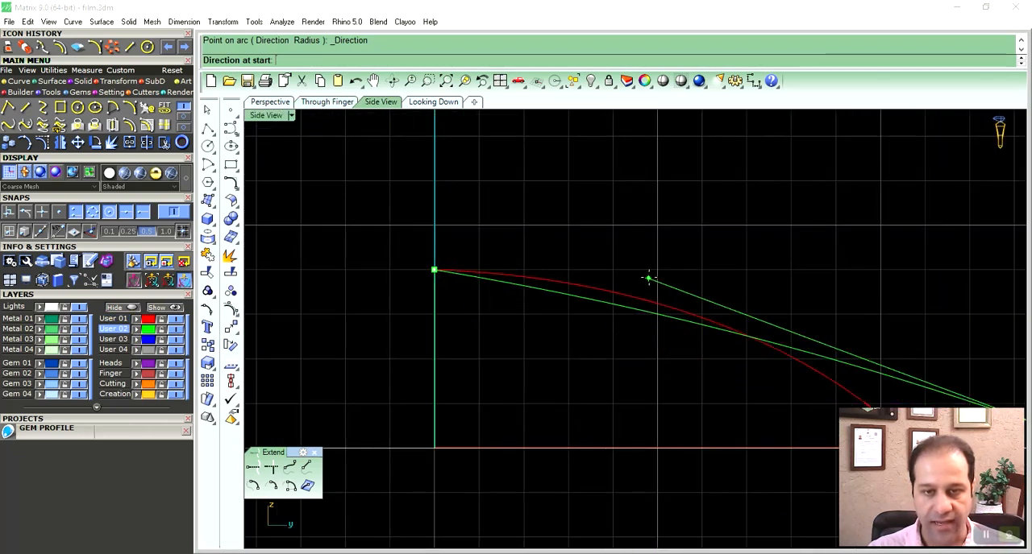
right_click_drag(674, 269, 620, 279)
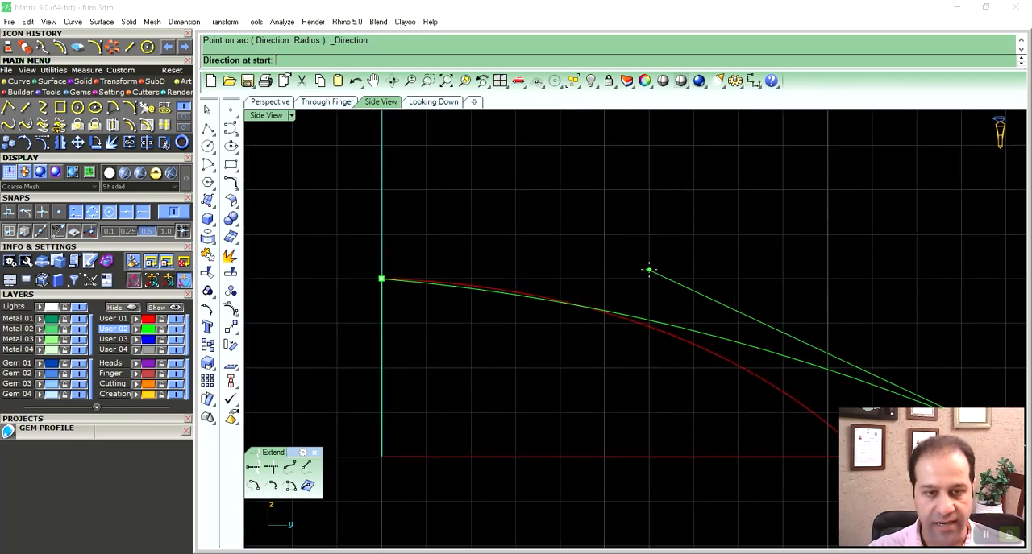
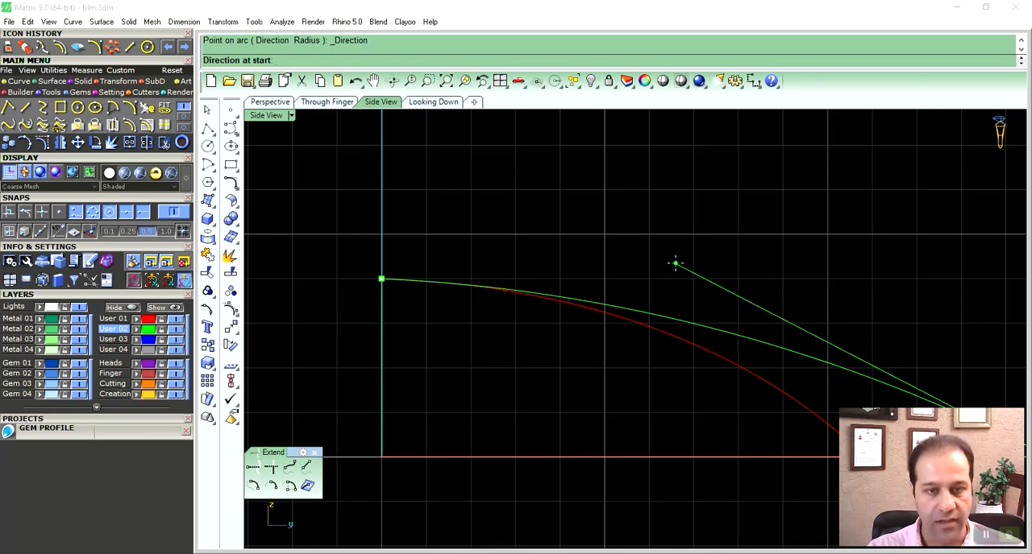
- Set the start direction of the side-view arc so it rises above the red profile arc
left_click(675, 264)
right_click_drag(763, 306, 691, 289)
left_click_drag(699, 292, 680, 337)
- Show the new green arc's control points and shift its middle control point outward to reshape the curve in the side view
key("F10")
right_click_drag(678, 331, 653, 337)
left_click_drag(598, 259, 680, 301)
left_click_drag(667, 257, 736, 277)
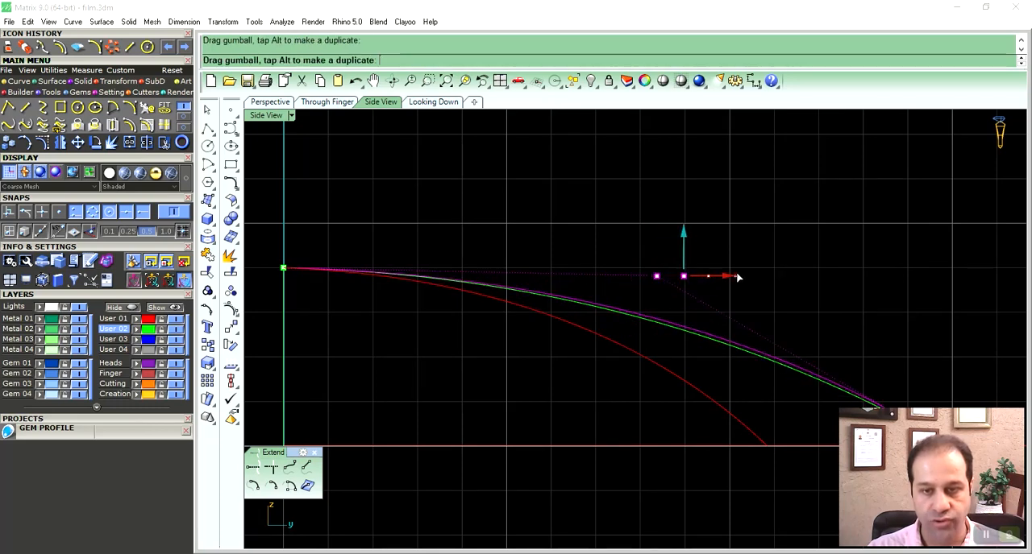
scroll(728, 247, "down", 3)
scroll(677, 278, "up", 6)
left_click_drag(702, 255, 720, 253)
scroll(611, 282, "down", 1)
right_click_drag(501, 293, 594, 300)
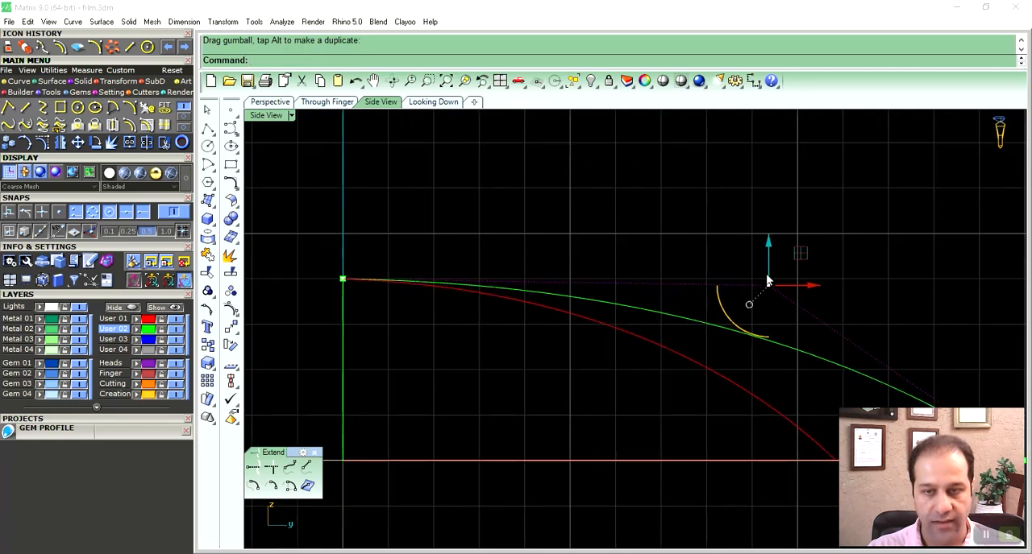
- Fine-tune the middle control point's height so the green arc leaves the peak level with the red arc
left_click_drag(769, 251, 768, 252)
scroll(347, 258, "up", 10)
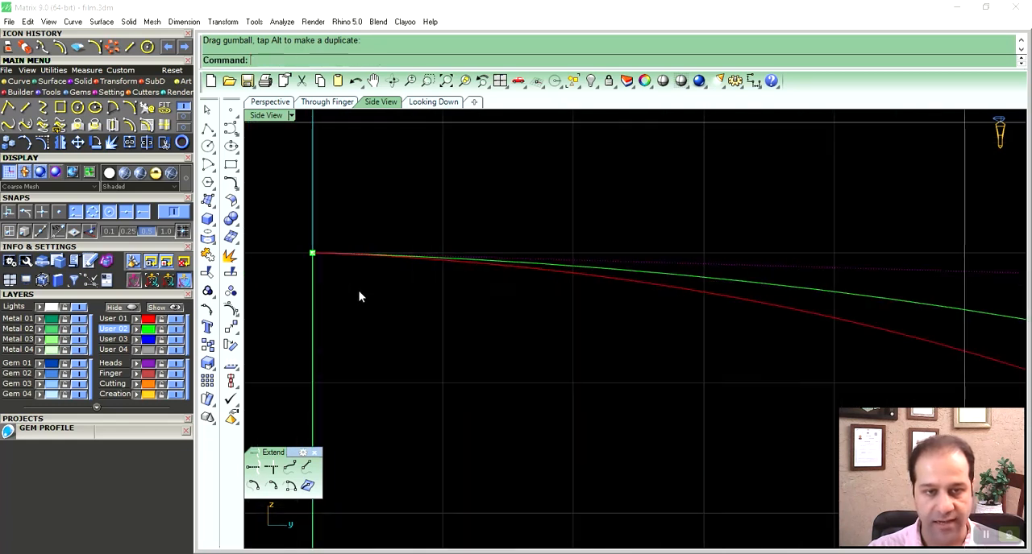
scroll(387, 254, "up", 4)
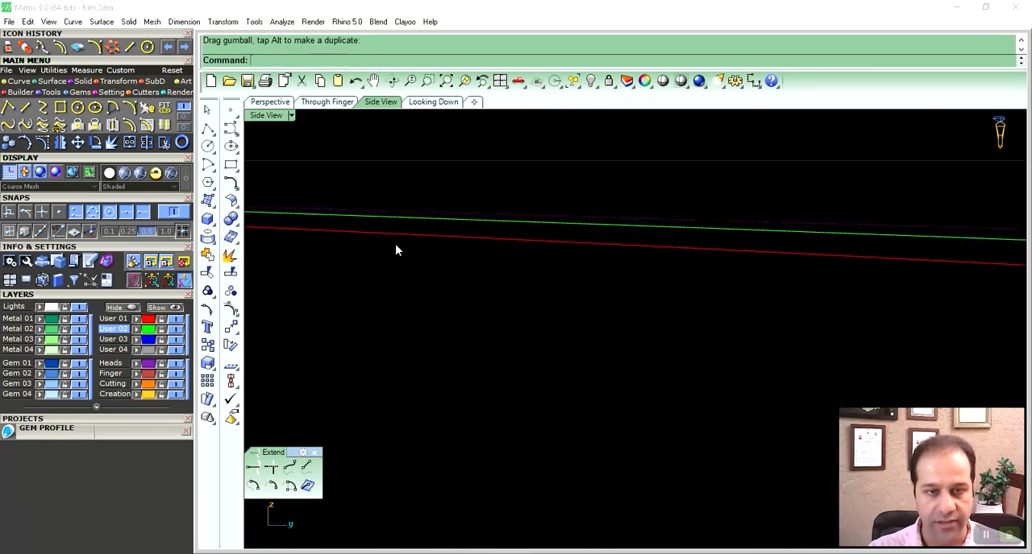
scroll(434, 314, "down", 15)
scroll(414, 318, "down", 8)
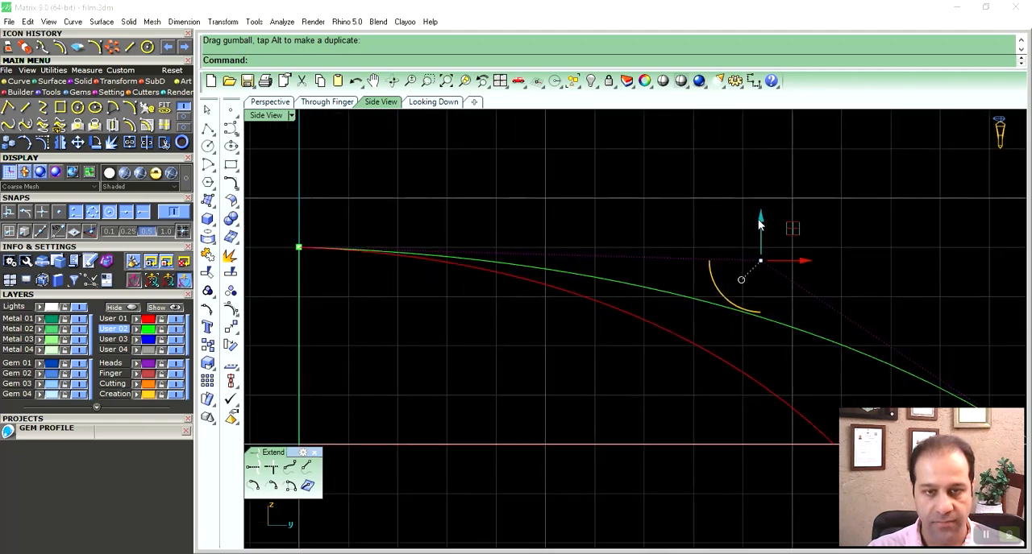
right_click_drag(903, 270, 581, 279)
left_click_drag(510, 272, 529, 271)
scroll(658, 329, "down", 2)
scroll(660, 329, "down", 2)
- Build a curve network surface from the petal's outer arc and the three domed profile arcs, with preview on and 0.01 tolerances
right_click_drag(659, 329, 598, 345)
left_click(270, 103)
left_click(675, 405)
mouse_move(673, 406)
right_mouse_down()
mouse_move(670, 385)
mouse_move(686, 397)
right_mouse_up()
right_click_drag(634, 353, 538, 300)
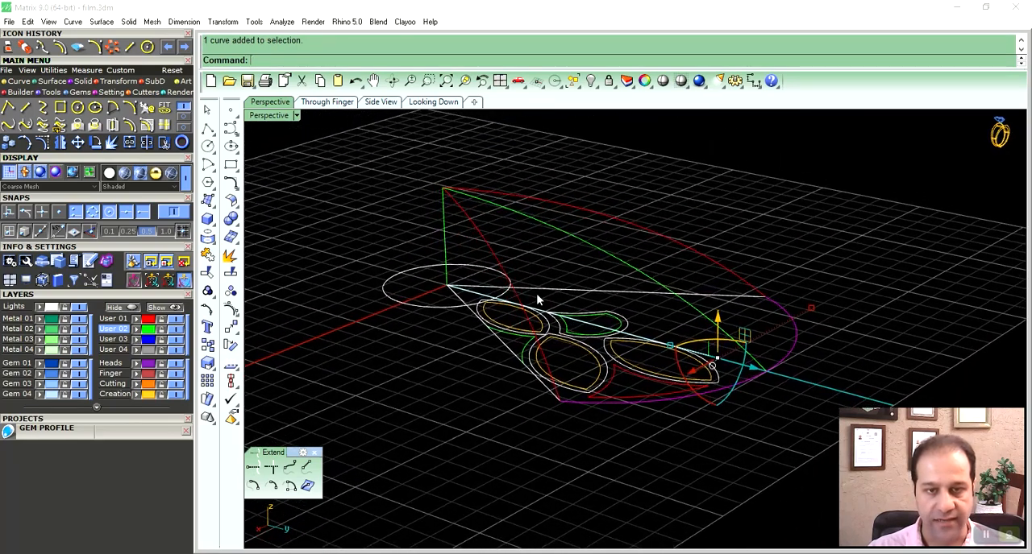
left_click(472, 232, "shift")
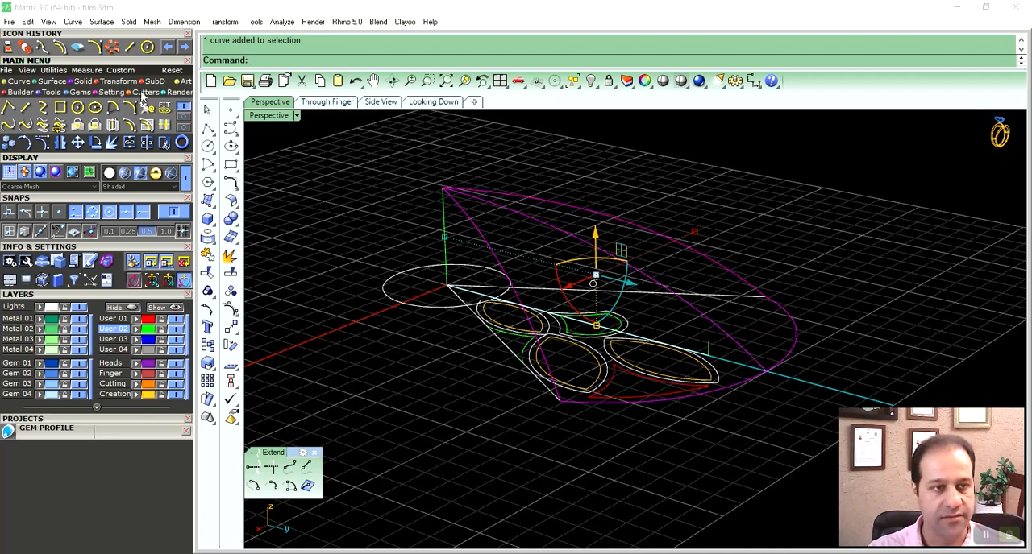
left_click(54, 81)
left_click(165, 108)
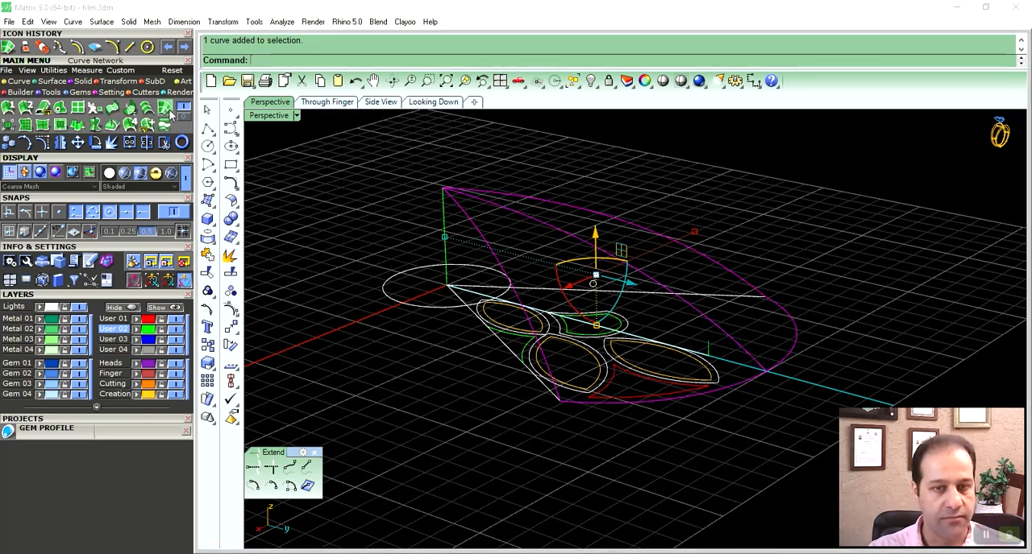
left_click_drag(610, 203, 320, 196)
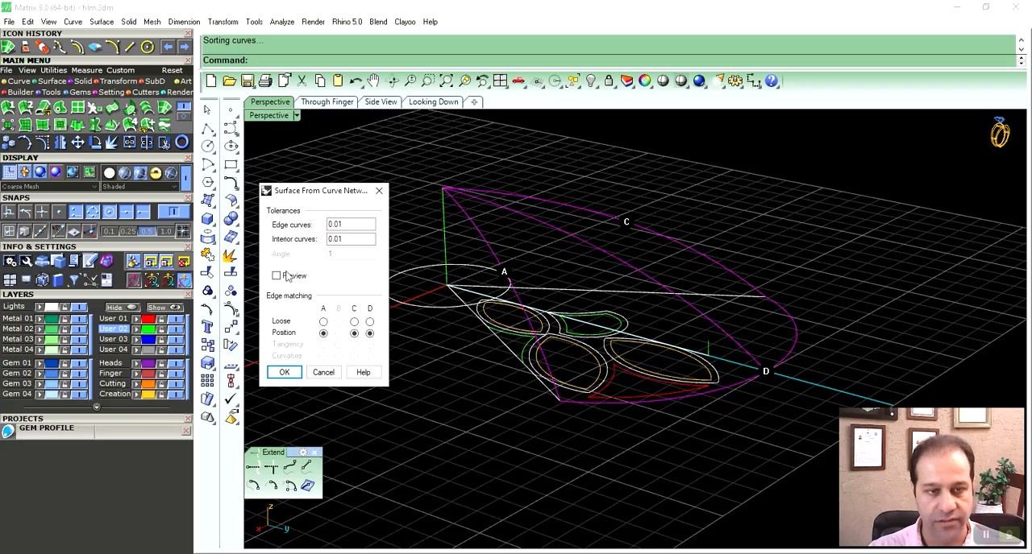
left_click(276, 276)
right_click_drag(604, 385, 629, 343)
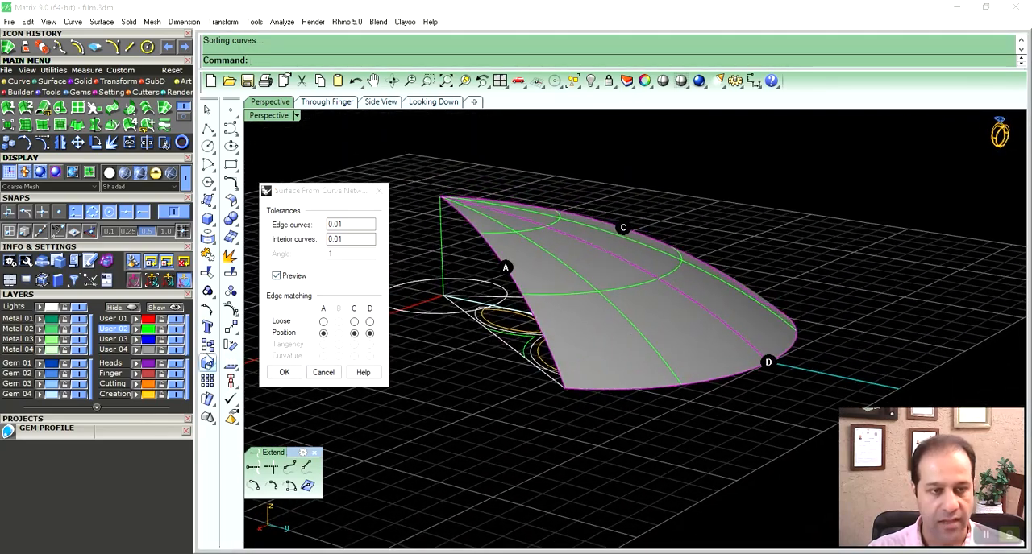
key("Return")
scroll(564, 309, "up", 5)
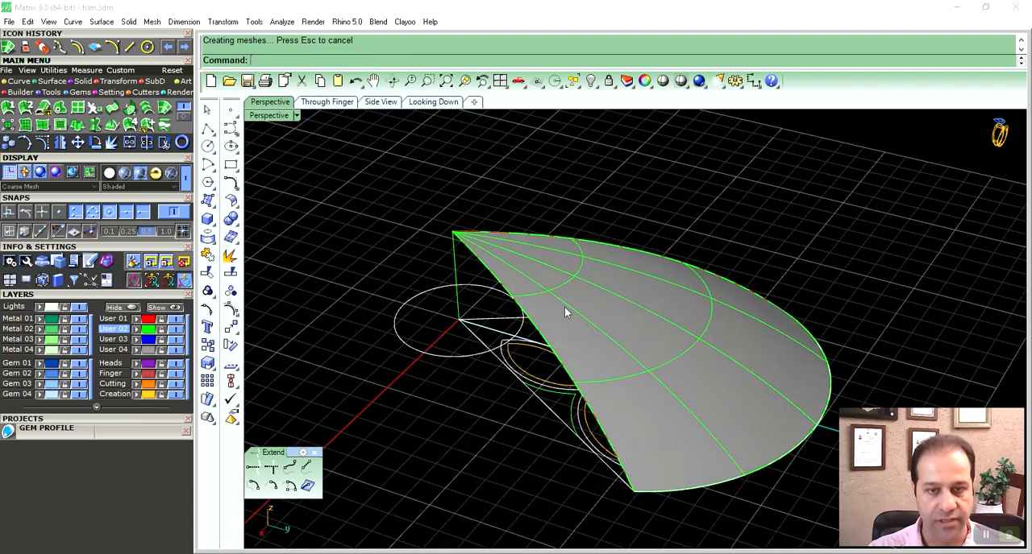
- Show the centre profile arc's control points and adjust its middle control point above the petal surface
left_click(572, 239)
left_click(571, 241)
scroll(572, 242, "down", 3)
right_click_drag(572, 251, 609, 310)
key("F10")
right_click_drag(754, 339, 764, 307)
left_click_drag(778, 257, 864, 340)
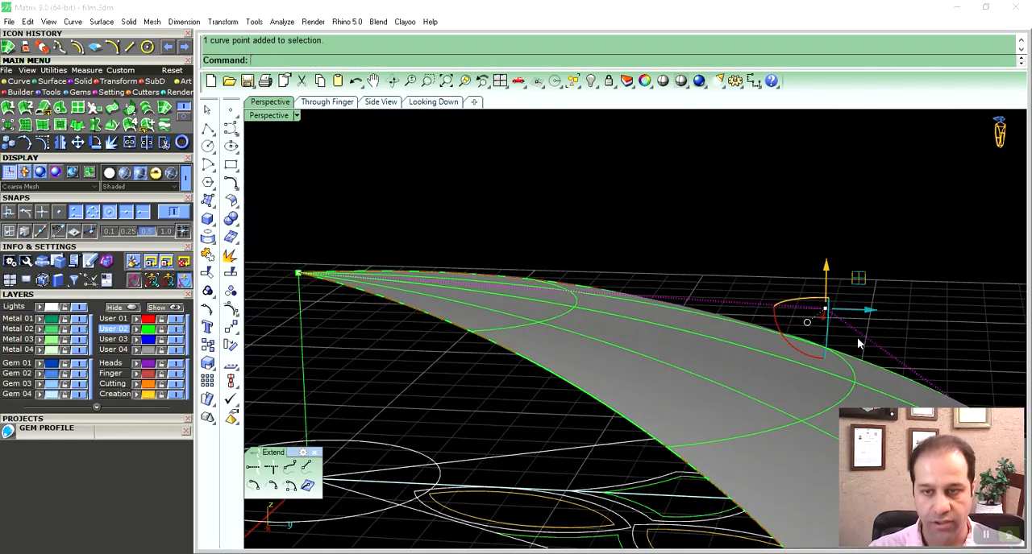
left_click_drag(826, 271, 821, 263)
right_click_drag(441, 297, 736, 287)
- Test further shifts of the centre profile arc's middle control point, undoing the unwanted moves, and hide the control points
scroll(486, 287, "up", 6)
left_click_drag(743, 273, 756, 274)
right_click_drag(756, 355, 670, 268)
left_click_drag(670, 270, 729, 263)
right_click_drag(756, 388, 720, 370)
key("ctrl+z")
left_click_drag(685, 267, 696, 267)
right_click_drag(672, 330, 691, 303, "shift")
mouse_move(677, 227)
left_mouse_down()
mouse_move(674, 218)
mouse_move(677, 241)
mouse_move(667, 233)
left_mouse_up()
key("ctrl+z")
right_click_drag(597, 230, 593, 329, "shift")
key("Escape")
- Flip the normal direction of the domed petal surface
left_click(594, 329)
left_click(231, 373)
right_click_drag(311, 302, 586, 278)
- Shade the looking-down view and polar-array the petal surface about the origin with 6 items over 360 degrees
left_click(421, 104)
scroll(672, 302, "down", 3)
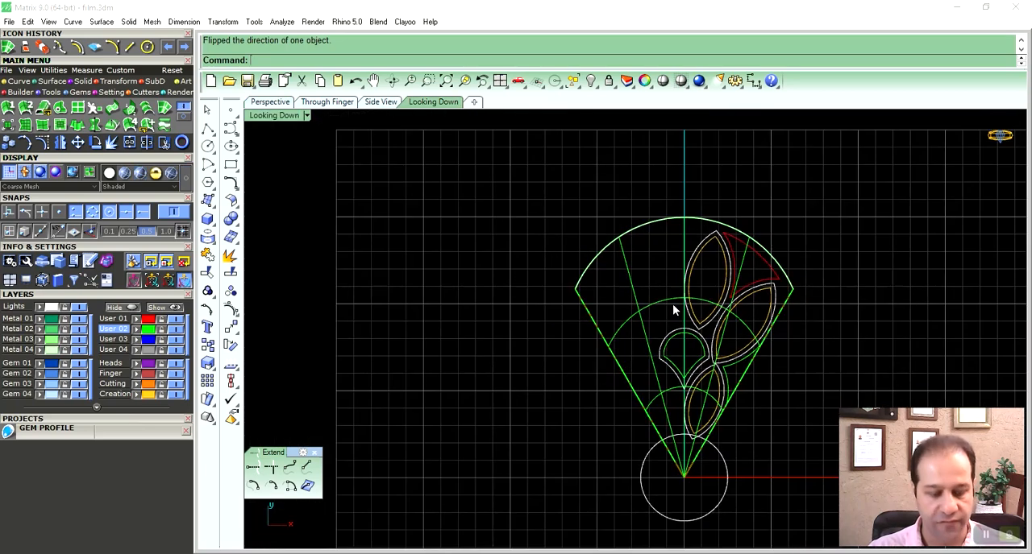
key("ctrl+alt+s")
scroll(671, 302, "down", 3)
mouse_move(667, 315)
right_mouse_down()
mouse_move(616, 276)
mouse_move(566, 260)
right_mouse_up()
left_click(622, 290)
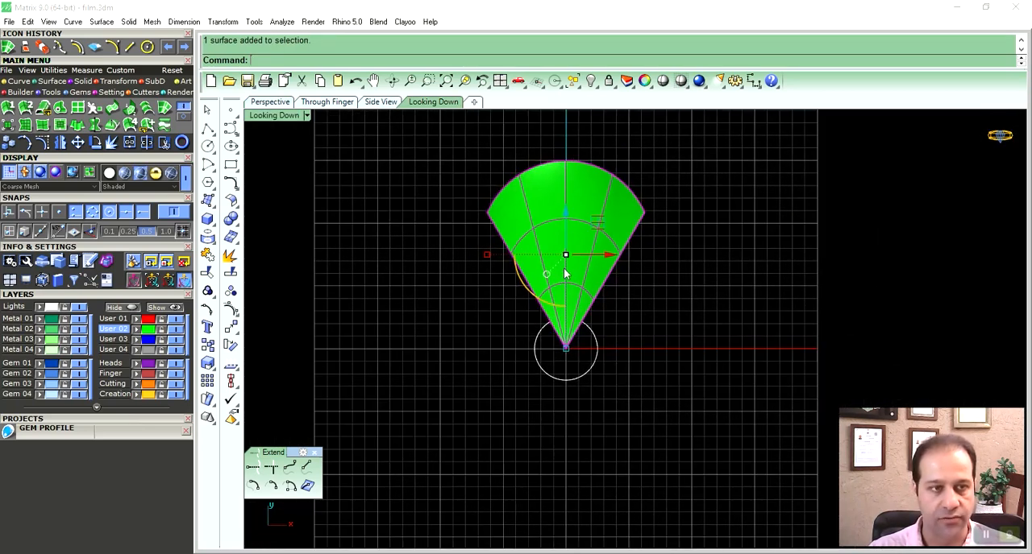
left_click(133, 82)
left_click(146, 112)
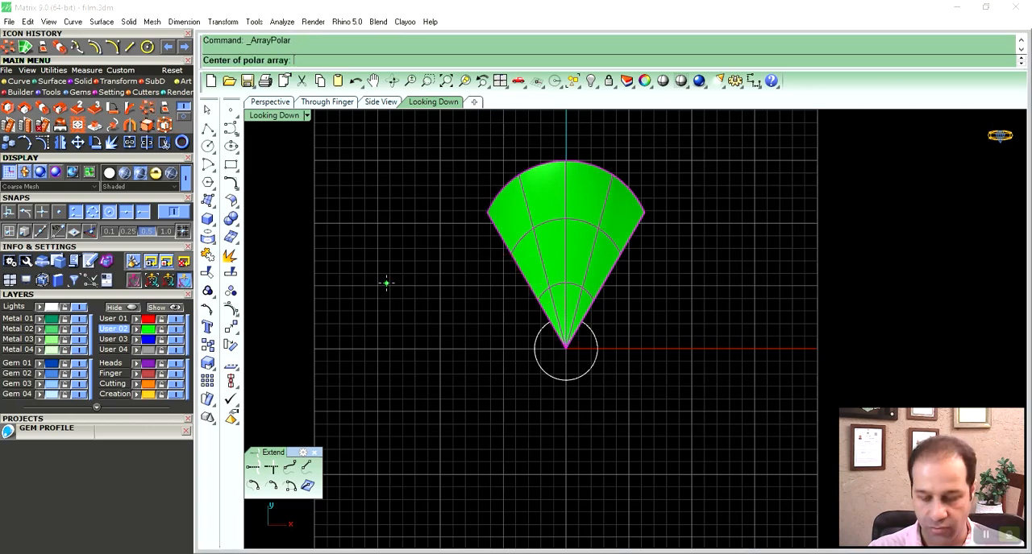
key("Return")
key("Return")
key("Return")
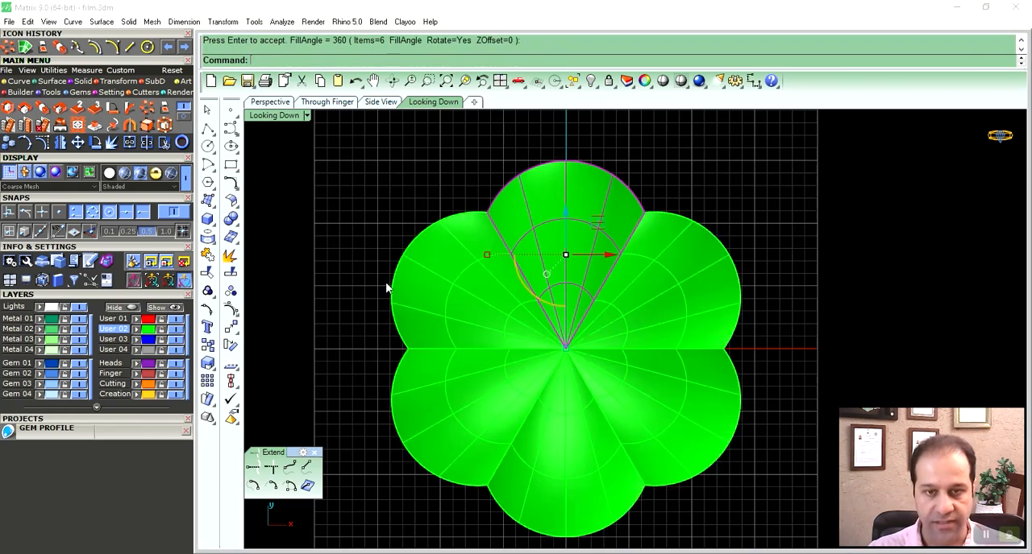
- Examine where the arrayed petals meet at the flower's centre in perspective, and undo the polar array
left_click(385, 285)
left_click(270, 103)
right_click_drag(539, 270, 575, 223)
scroll(564, 218, "up", 6)
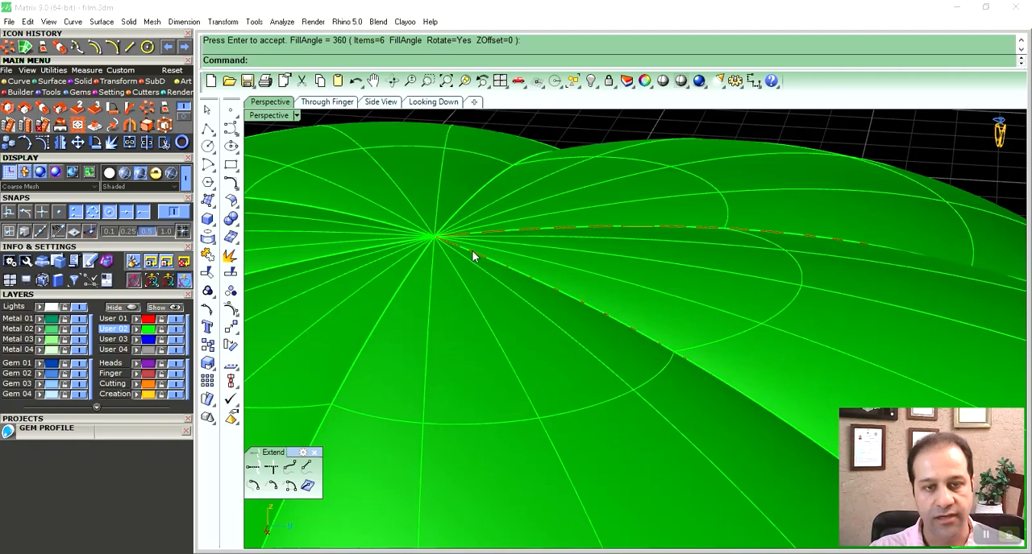
right_click_drag(460, 253, 545, 257)
key("ctrl+z")
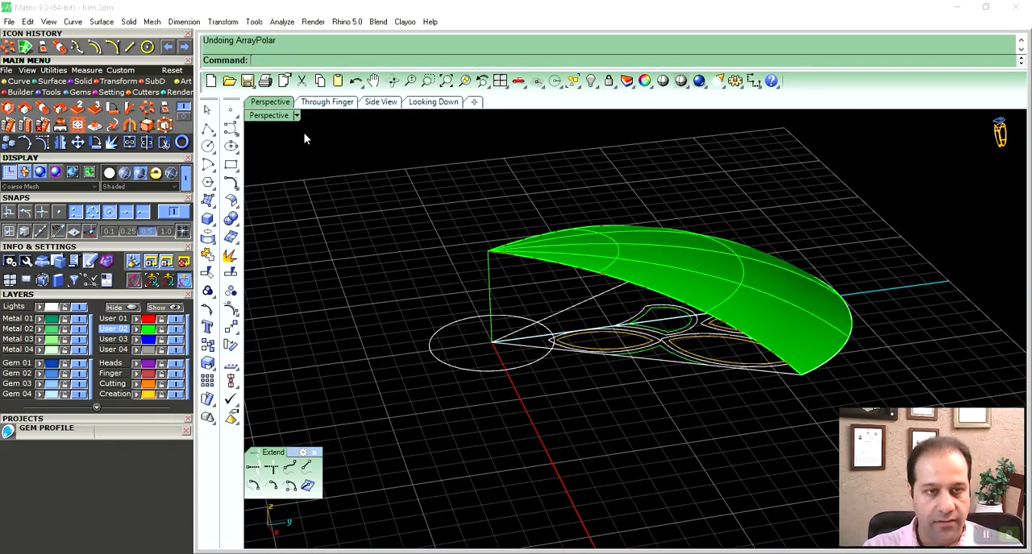
- Display all four viewports and set the looking-down view to wireframe around the petal segment
double_click(277, 119)
mouse_move(439, 199)
right_mouse_down()
mouse_move(497, 214)
mouse_move(493, 224)
right_mouse_up()
key("ctrl+alt+w")
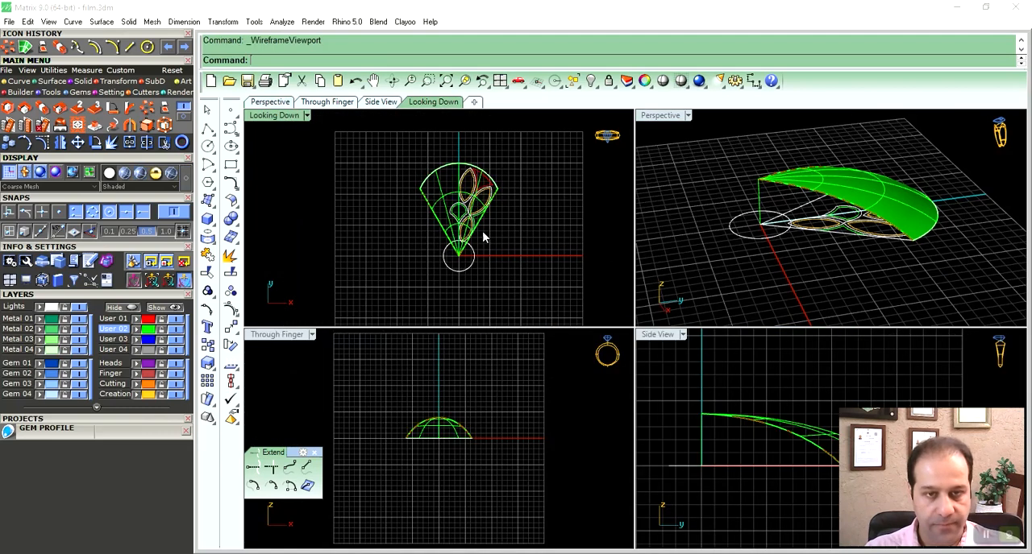
scroll(484, 236, "up", 5)
scroll(505, 240, "down", 2)
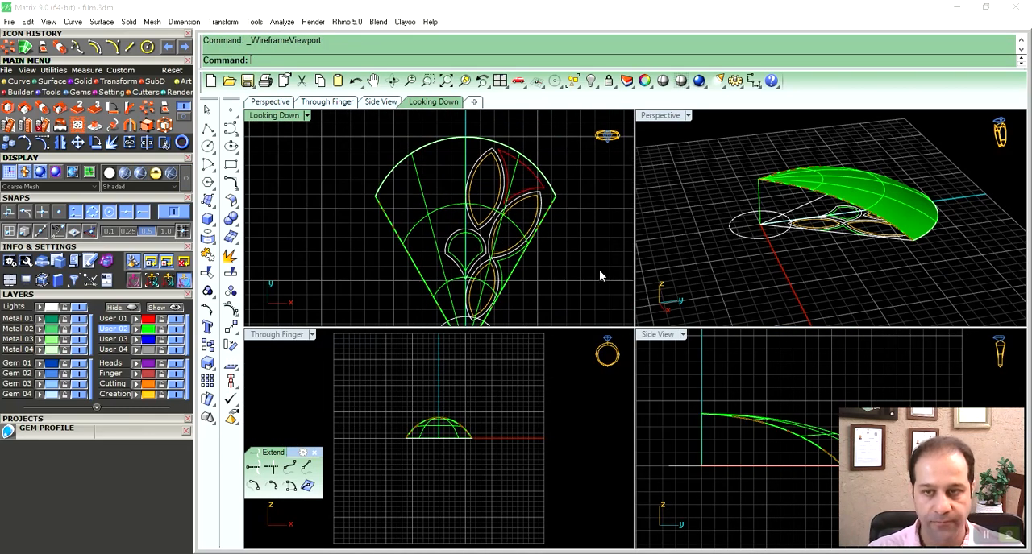
right_click_drag(960, 279, 820, 251)
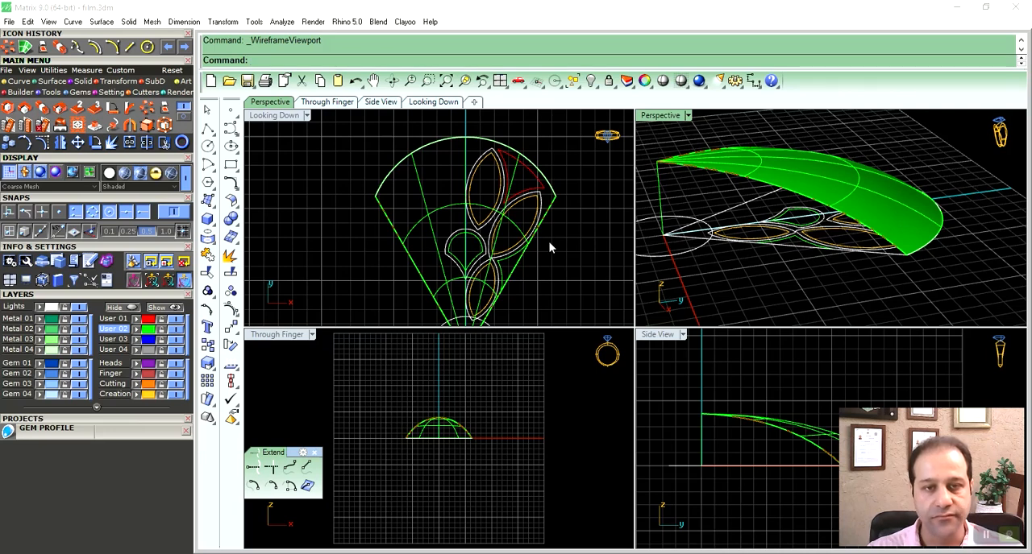
- Select the flat marquise, teardrop and opening curves under the petal surface, leaving out the one extra curve
scroll(520, 185, "down", 2)
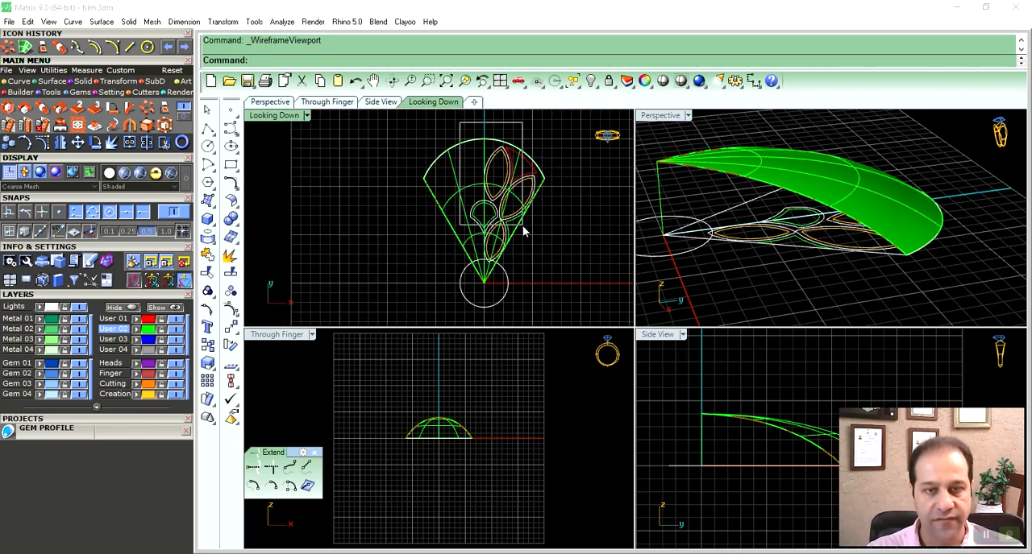
left_click_drag(538, 271, 541, 272)
right_click_drag(854, 242, 868, 218)
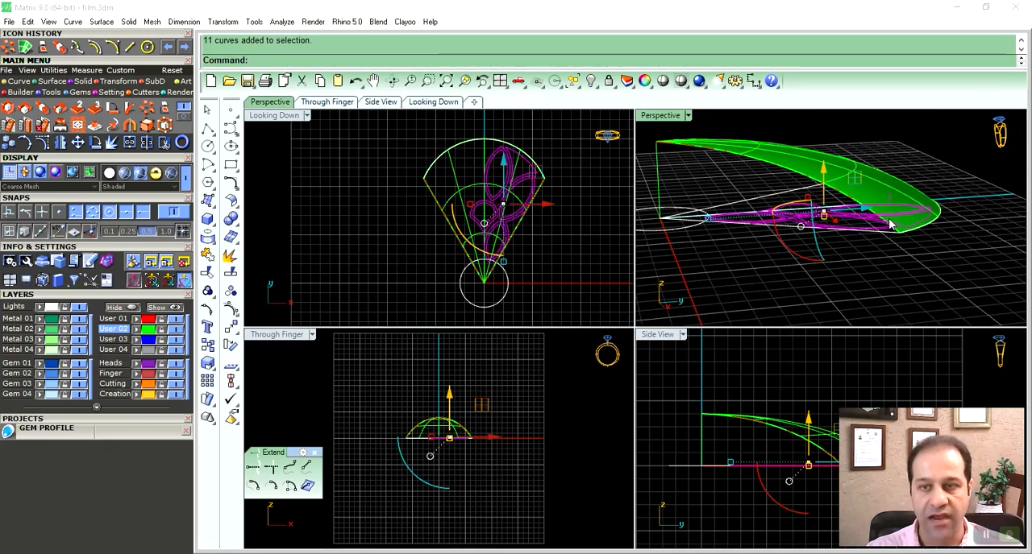
left_click(895, 205, "ctrl")
right_click_drag(879, 231, 848, 245)
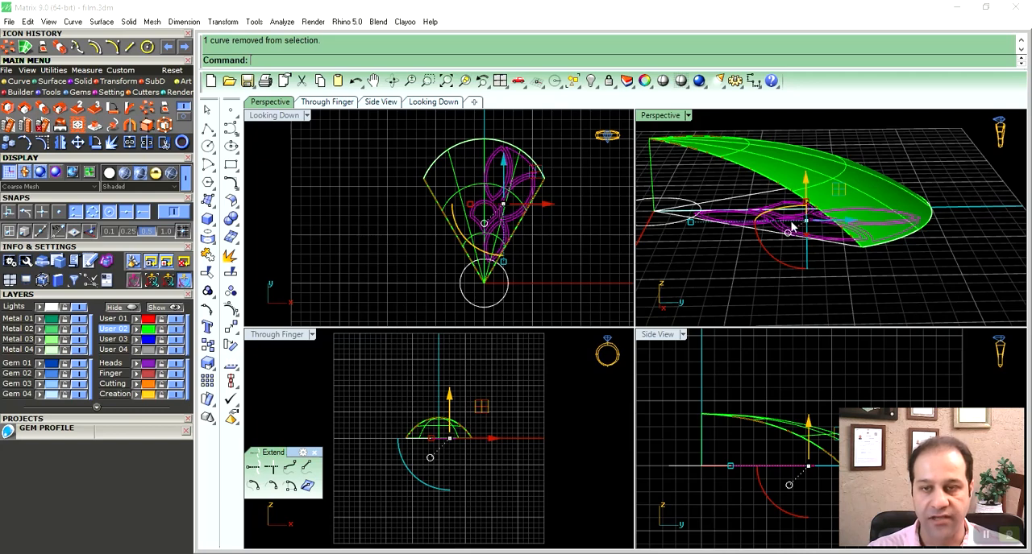
right_click_drag(719, 218, 706, 230)
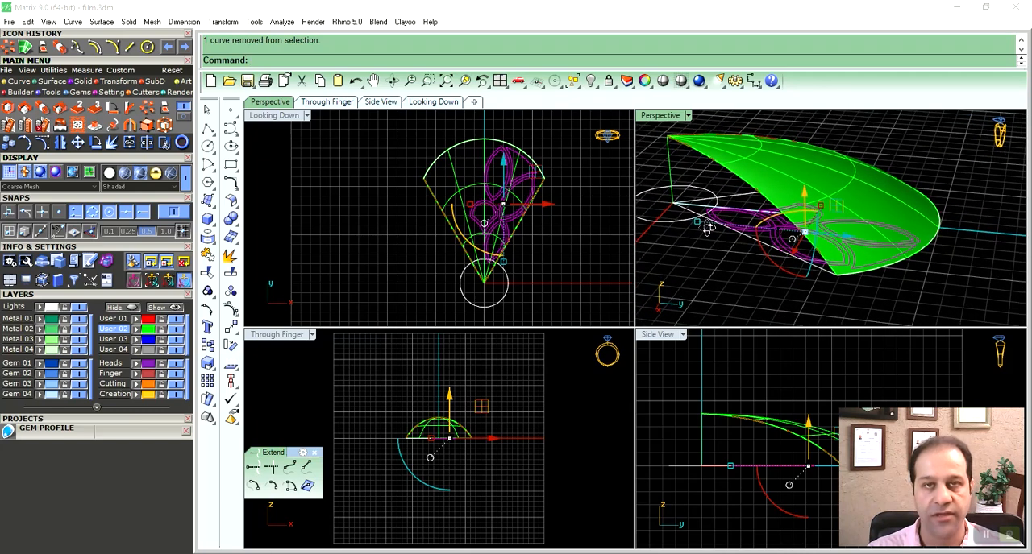
- Try to rotate the selected petal curves in the side view about their outer end, with Copy=No
double_click(657, 333)
right_click_drag(617, 350, 629, 379)
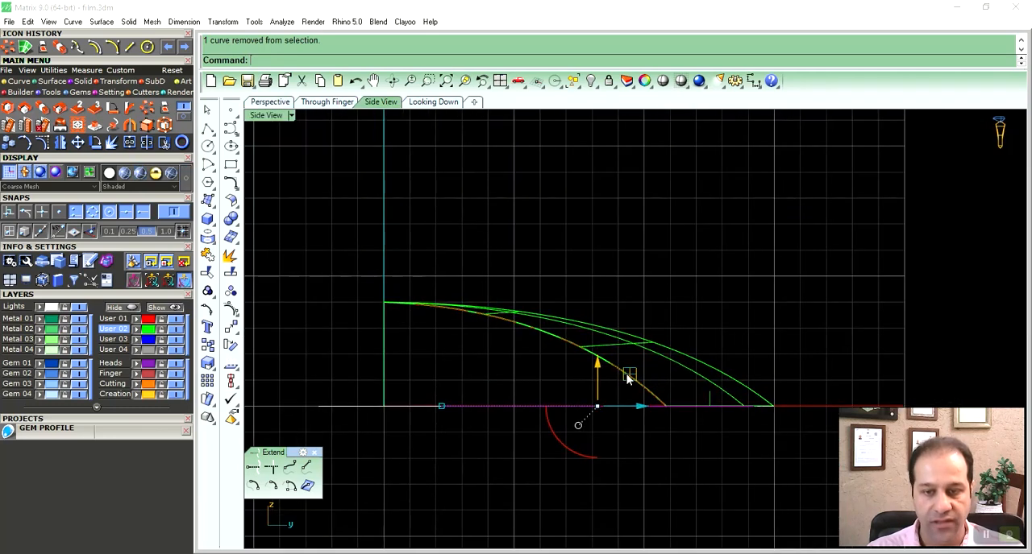
right_click(746, 412)
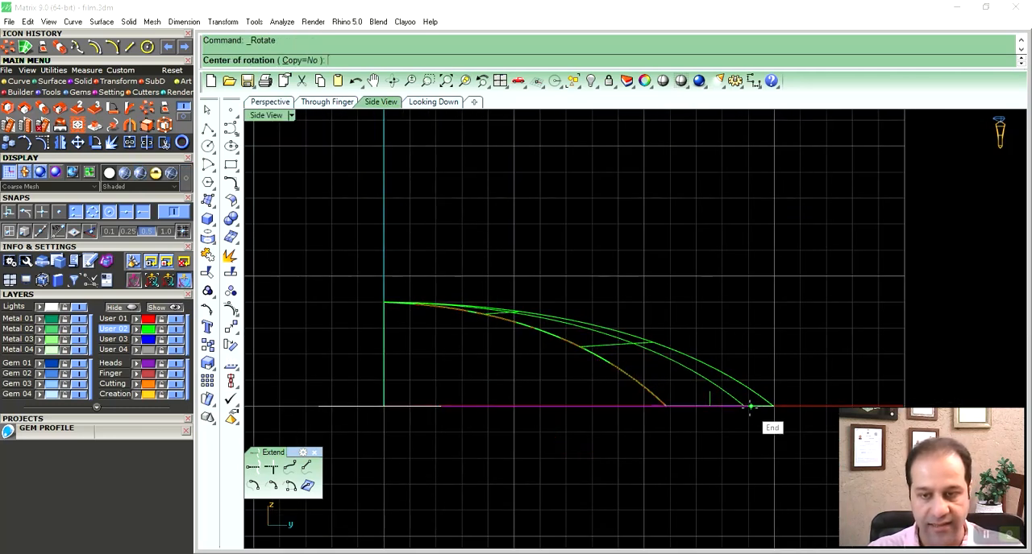
left_click(750, 406)
right_click_drag(374, 251, 402, 273)
left_click(388, 276)
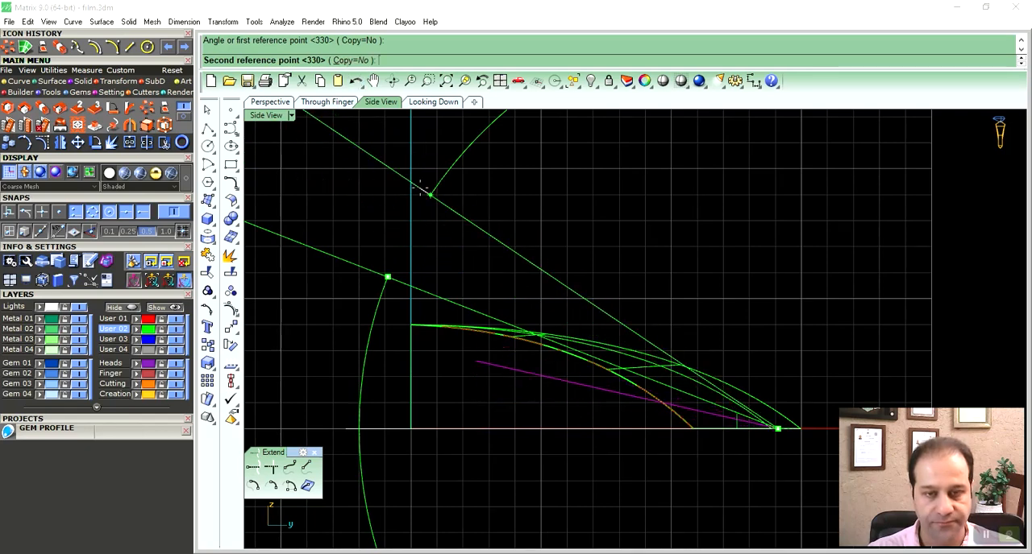
left_click(422, 191)
scroll(508, 322, "up", 2)
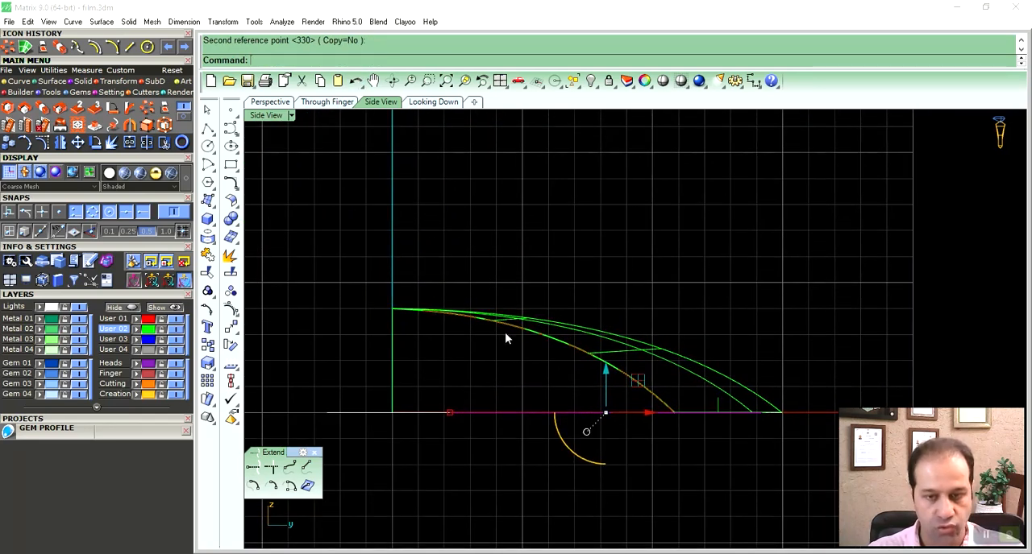
- Group the petal curves and rotate them in the side view about their outer end, tilting them toward the dome's slope
key("ctrl+g")
key("ctrl+r")
left_click(761, 413)
left_click(323, 292)
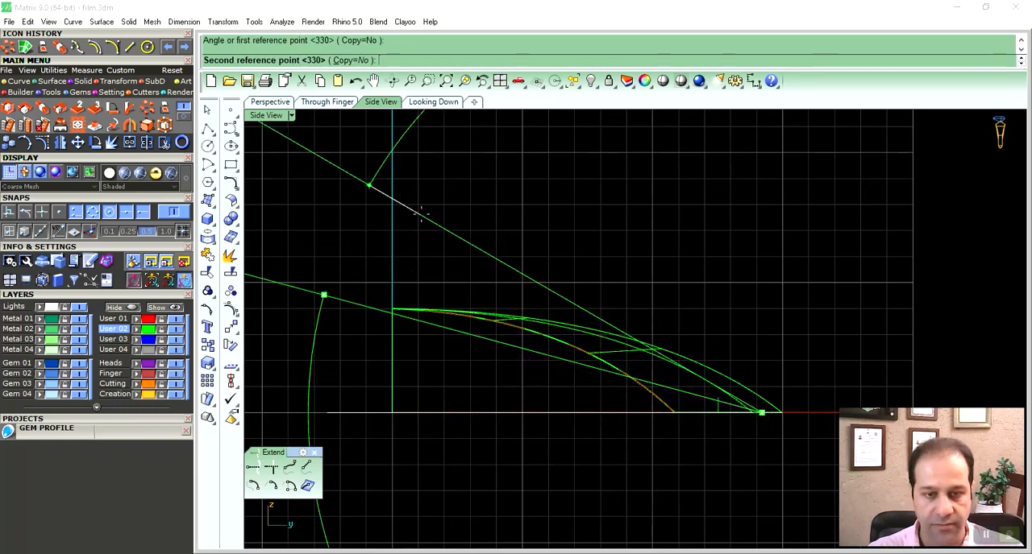
left_click(433, 266)
left_click(272, 102)
mouse_move(405, 241)
right_mouse_down()
mouse_move(550, 246)
mouse_move(590, 271)
mouse_move(567, 288)
mouse_move(588, 293)
mouse_move(548, 237)
mouse_move(563, 295)
mouse_move(594, 300)
mouse_move(645, 283)
mouse_move(697, 304)
mouse_move(593, 322)
right_mouse_up()
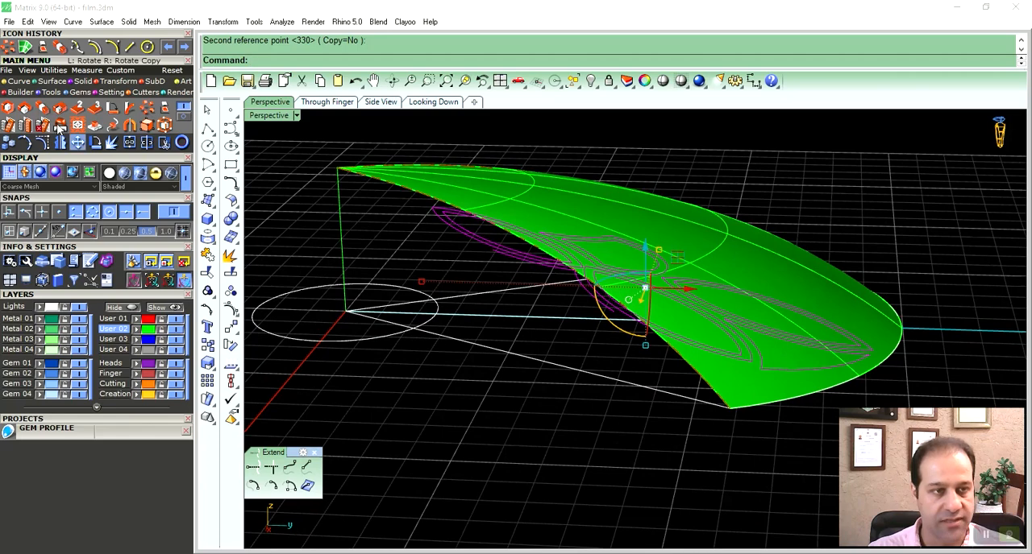
- Pull the tilted petal curves onto the domed surface with DeleteInput=No
left_click(13, 83)
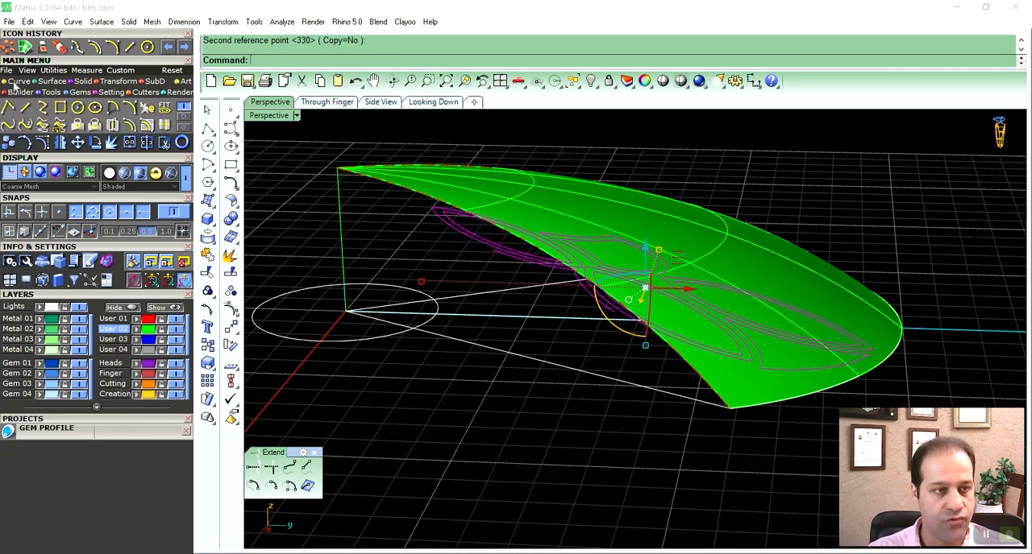
left_click(78, 129)
right_click_drag(340, 224, 530, 196)
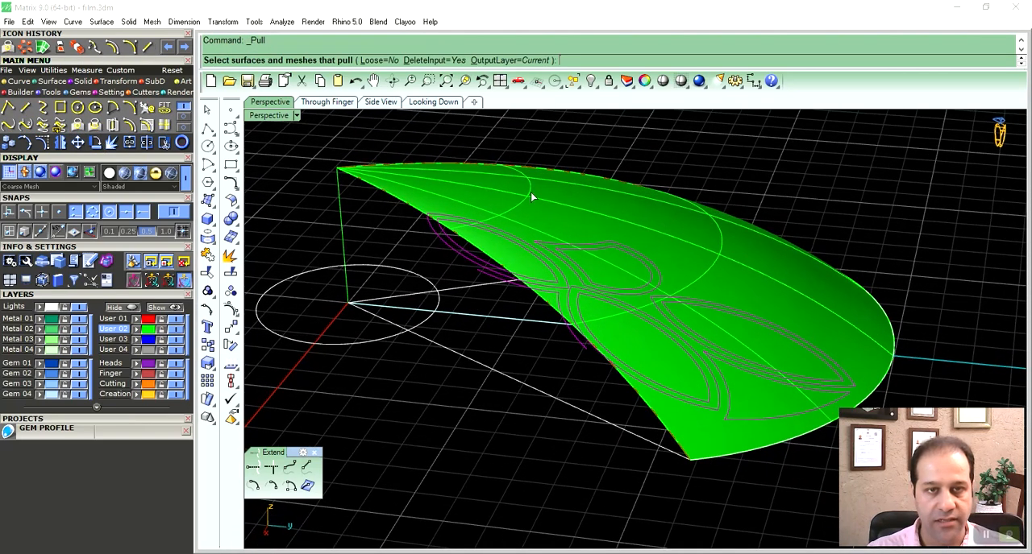
left_click(425, 61)
right_click_drag(558, 280, 653, 348)
left_click(649, 294)
right_click(653, 295)
- Use the domed petal surface as the pull target to finish projecting the tilted petal curves
left_click(653, 226)
right_click_drag(654, 226, 600, 291)
left_click_drag(449, 174, 731, 433)
right_click_drag(677, 409, 685, 382)
left_click(793, 234)
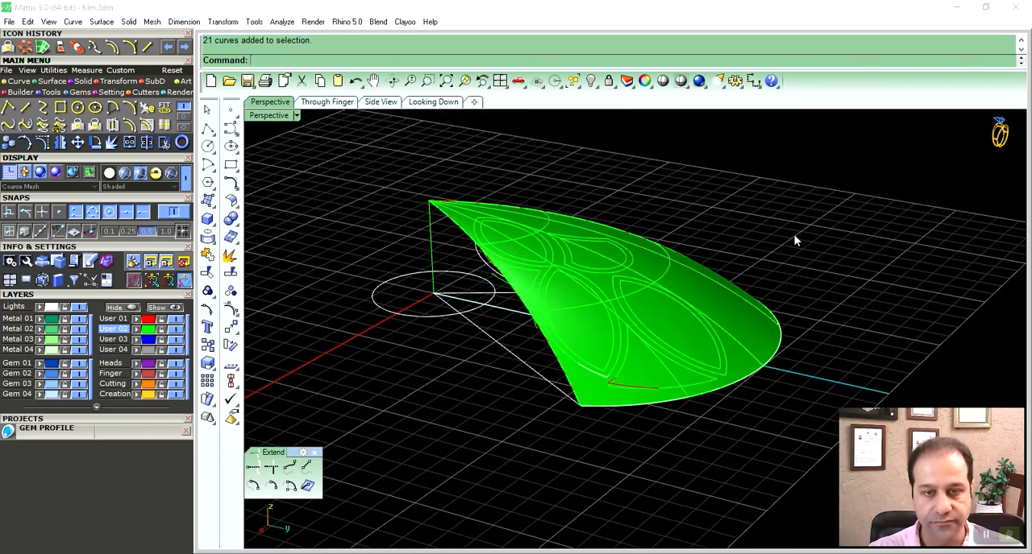
- Try to rotate the tilted curve group down to the horizontal plane in the side view about its outer end
right_click_drag(593, 347, 636, 284)
left_click(599, 283)
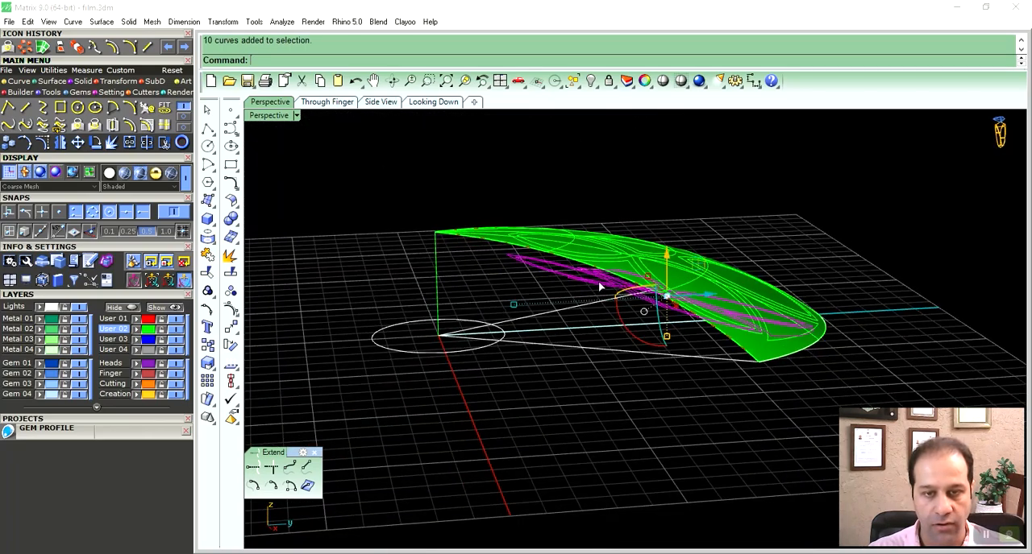
double_click(275, 115)
right_click_drag(785, 452, 742, 428)
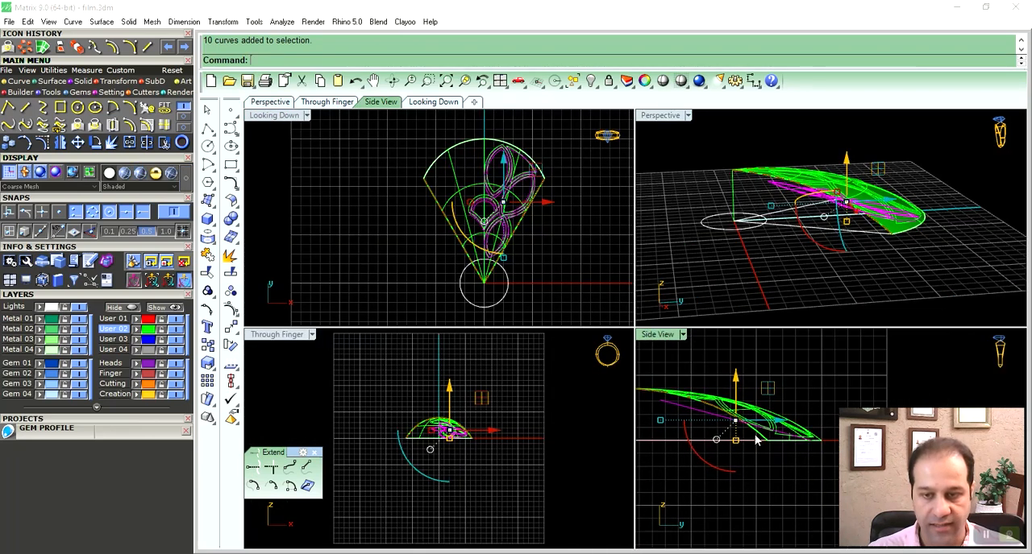
key("ctrl+r")
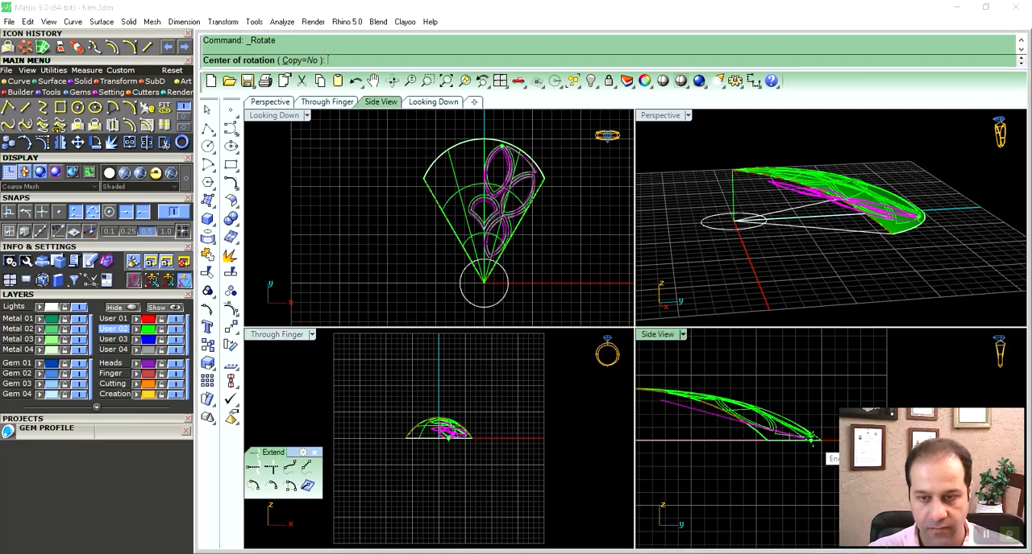
left_click(812, 441)
left_click(734, 437)
left_click(702, 439)
- Hide the flattened curve group and save the file
right_click_drag(755, 292, 797, 252)
key("ctrl+h")
key("ctrl+s")
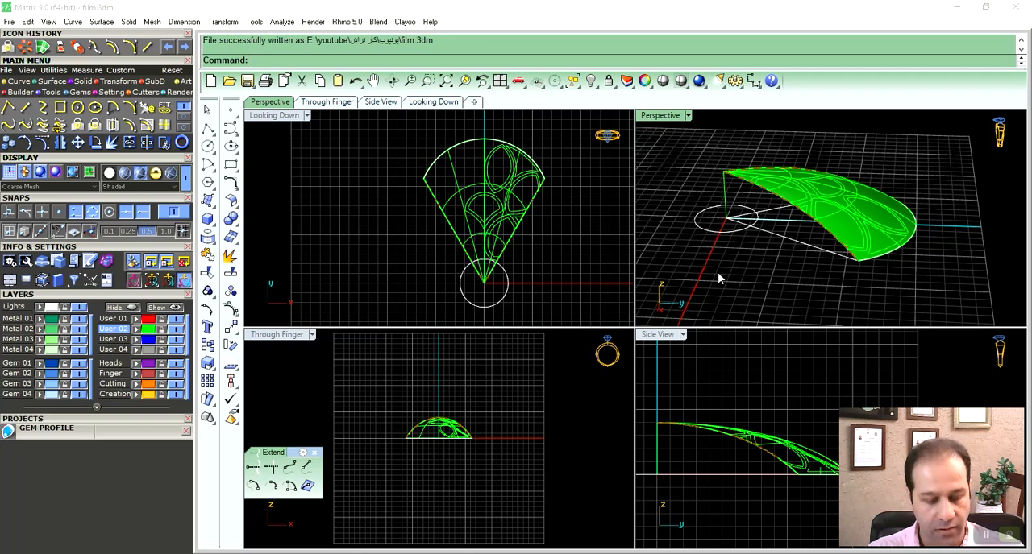
- Undo the hiding and the rotation of the curve group
key("ctrl+z")
key("ctrl+z")
left_click(852, 133)
- Reselect the tilted curve group and rotate it flat in the side view about the outer base point, with Copy=No
right_click_drag(793, 245, 870, 209)
scroll(790, 212, "up", 4)
left_click(134, 264)
left_click(767, 189)
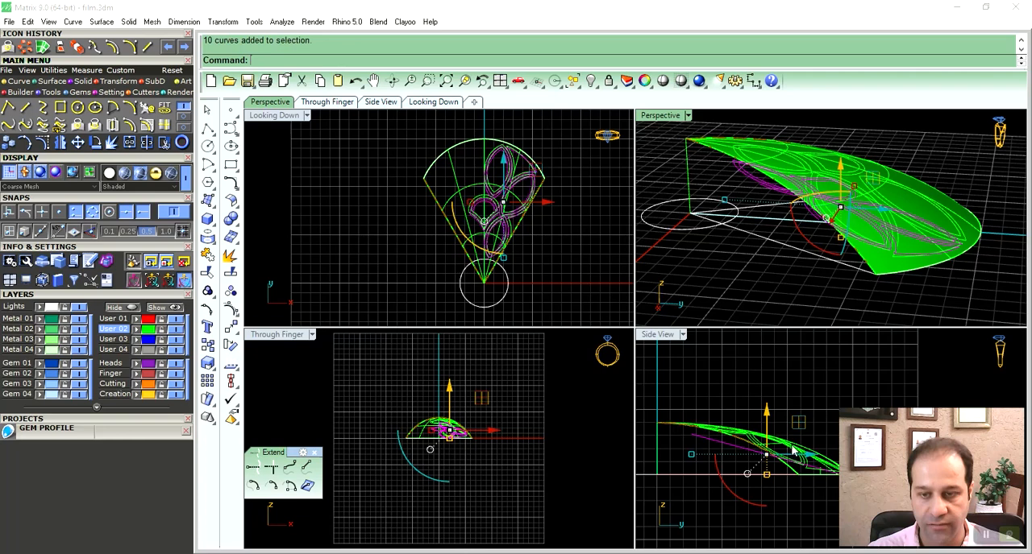
right_click_drag(793, 447, 768, 439)
key("ctrl+r")
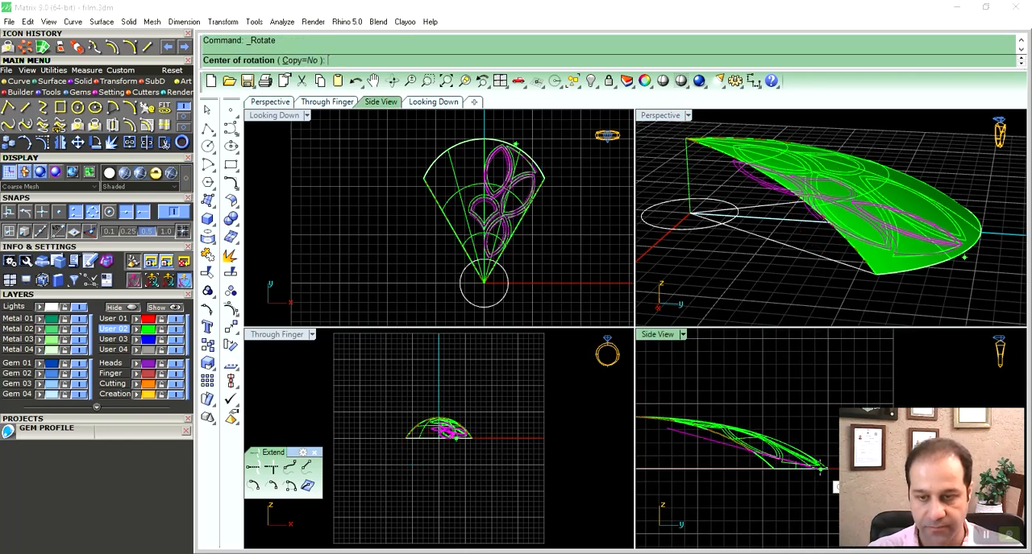
left_click(821, 469)
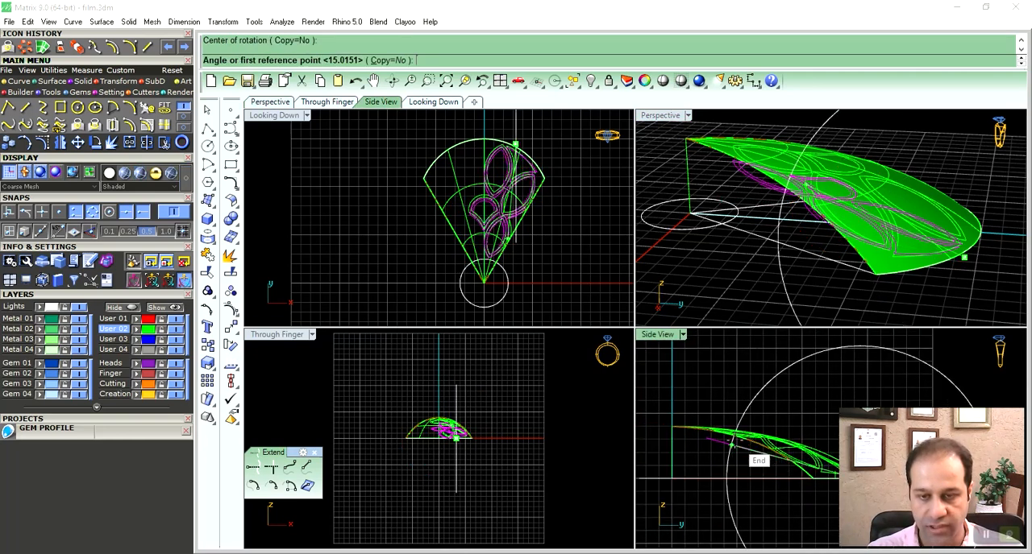
left_click(705, 437)
left_click(711, 472)
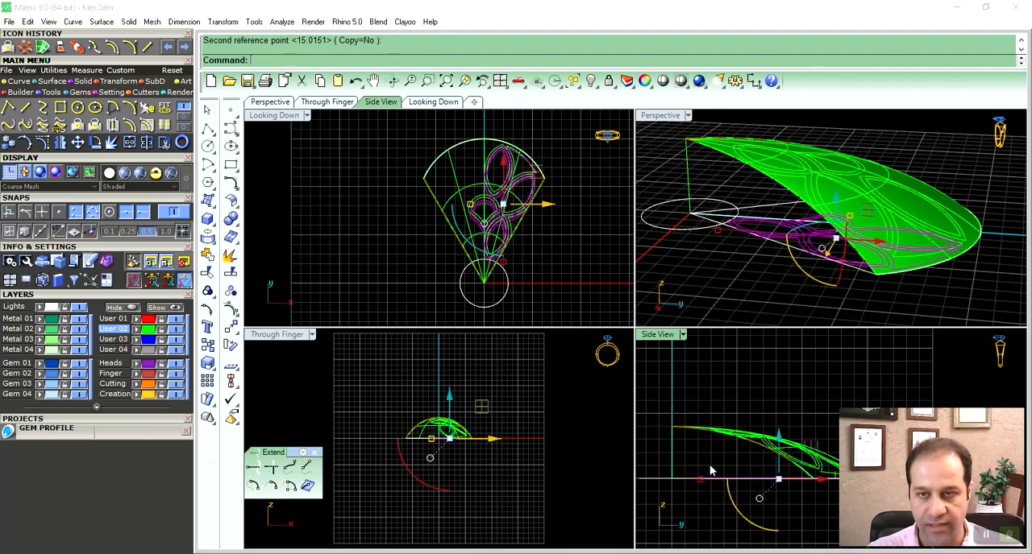
- Hide the flat curve group beneath the petal and delete one leftover curve
double_click(652, 119)
right_click_drag(711, 284, 698, 280)
left_click(585, 355)
key("ctrl+h")
right_click_drag(584, 368, 582, 321)
left_click(573, 344)
key("Delete")
- Move the domed petal surface to the Creation layer and clear the selection
right_click_drag(578, 362, 598, 337)
left_click(627, 272)
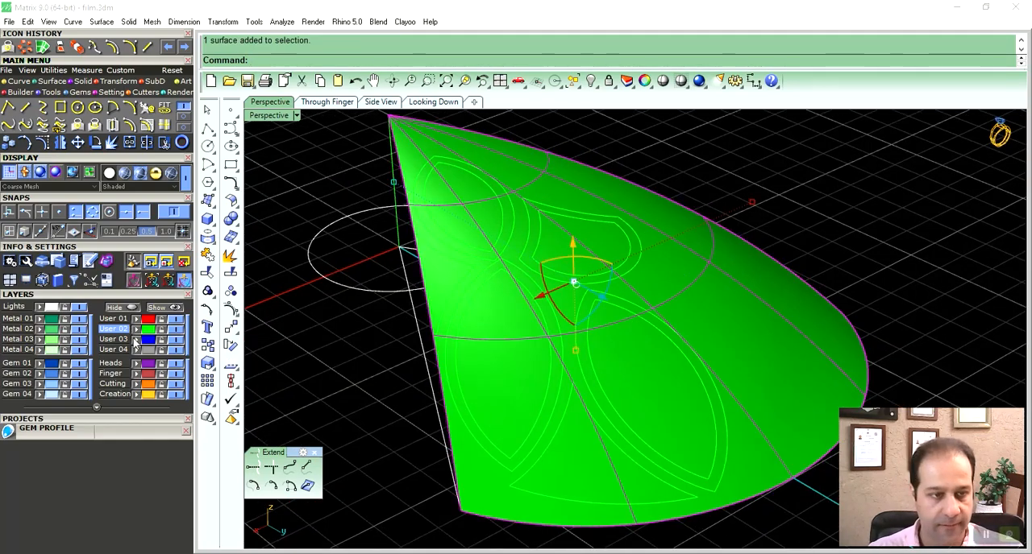
key("Escape")
right_click_drag(295, 396, 575, 340)
left_click(576, 339)
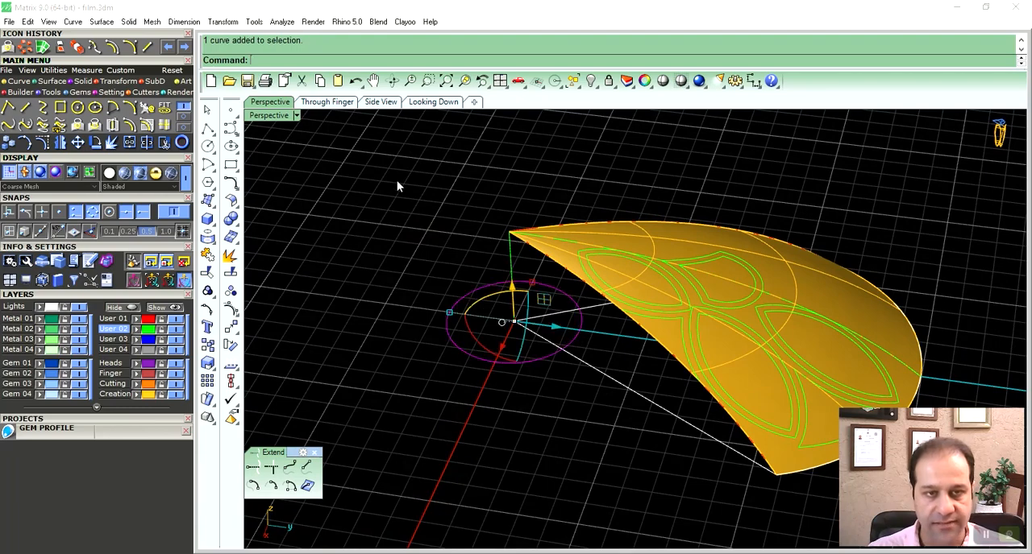
right_click_drag(540, 251, 702, 327)
key("Escape")
- Lock the Creation layer so the domed surface stays out of curve selections
right_click_drag(764, 323, 606, 320)
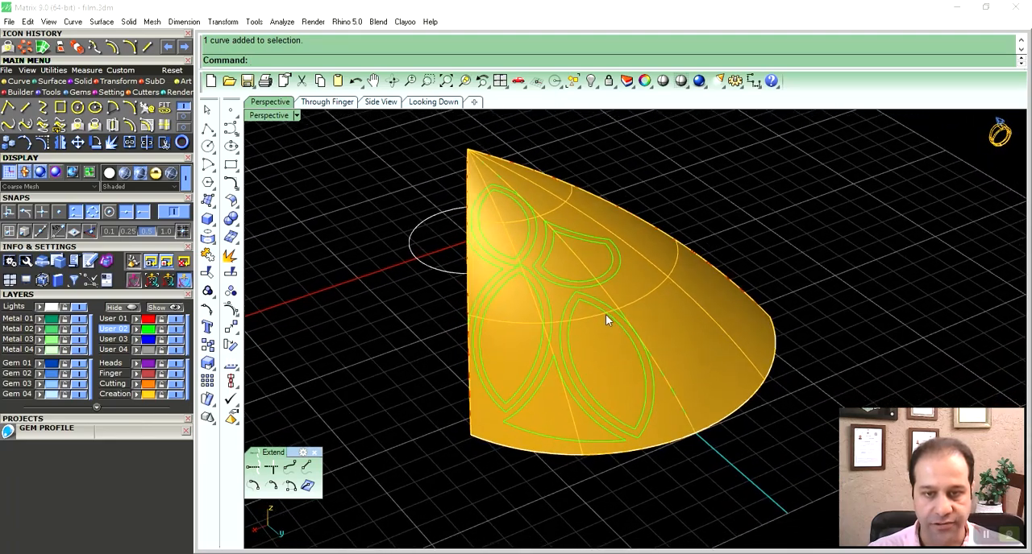
mouse_move(596, 320)
right_mouse_down()
mouse_move(601, 335)
mouse_move(556, 320)
mouse_move(594, 312)
right_mouse_up()
left_click(597, 295)
left_click(599, 295)
left_click(598, 319)
right_click_drag(602, 297, 658, 283)
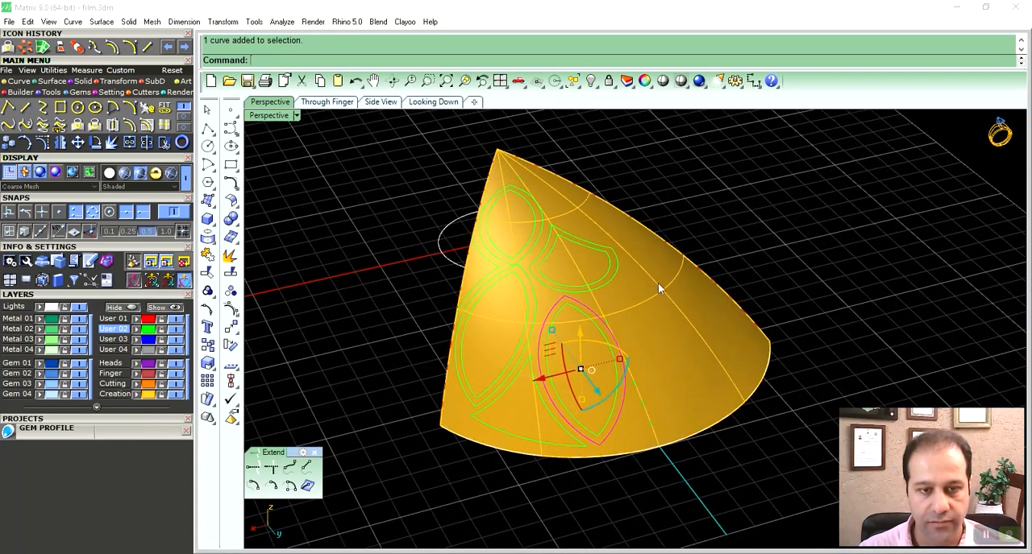
left_click(658, 287)
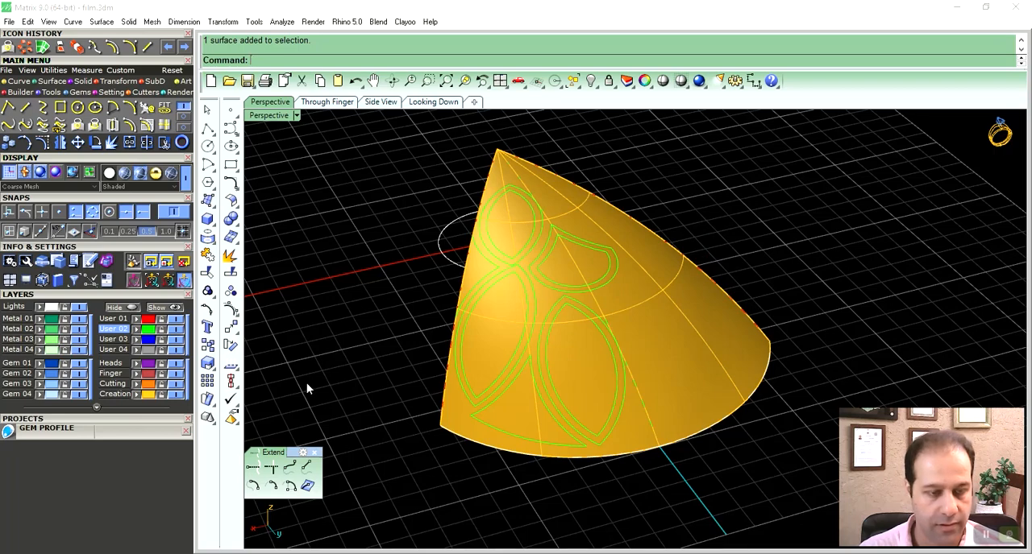
left_click(162, 395)
- Select the outer outlines of the marquise, teardrop and opening curves on the petal and explode them into segments
right_click_drag(582, 320, 552, 317)
left_click(594, 323)
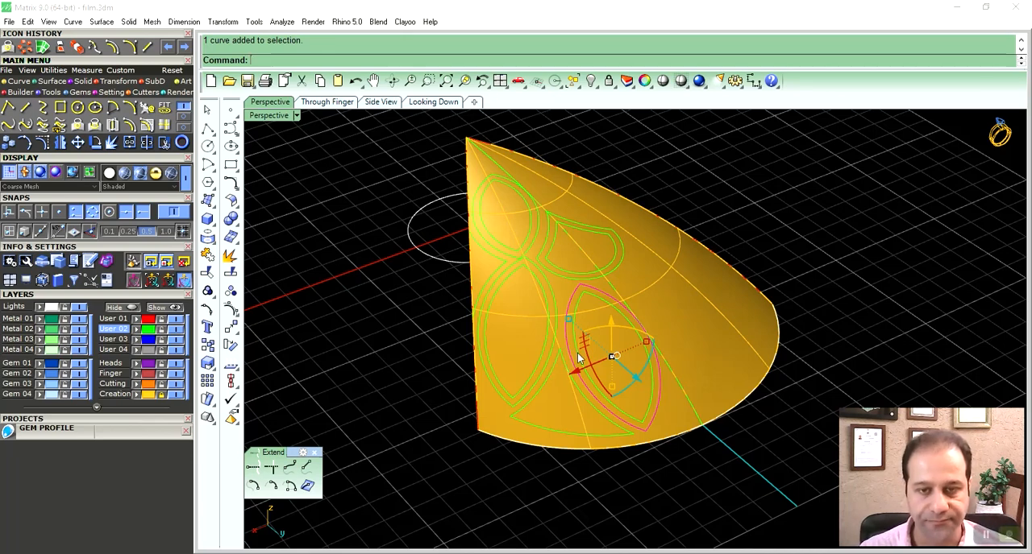
key("Escape")
right_click_drag(726, 356, 656, 344)
left_click(623, 284)
right_click_drag(627, 296, 597, 344)
left_click(536, 265, "shift")
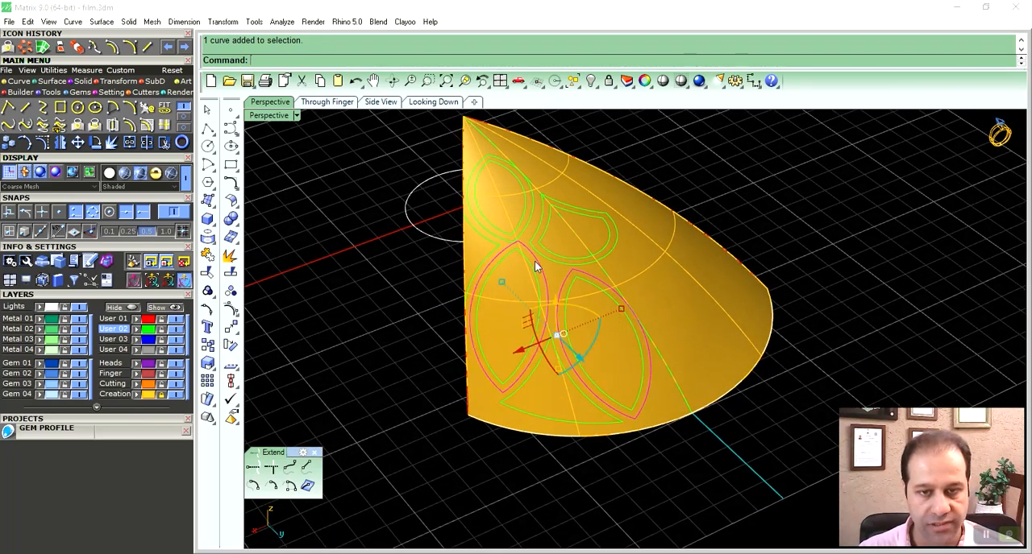
left_click(531, 237, "shift")
left_click(531, 237, "shift")
left_click(569, 377, "shift")
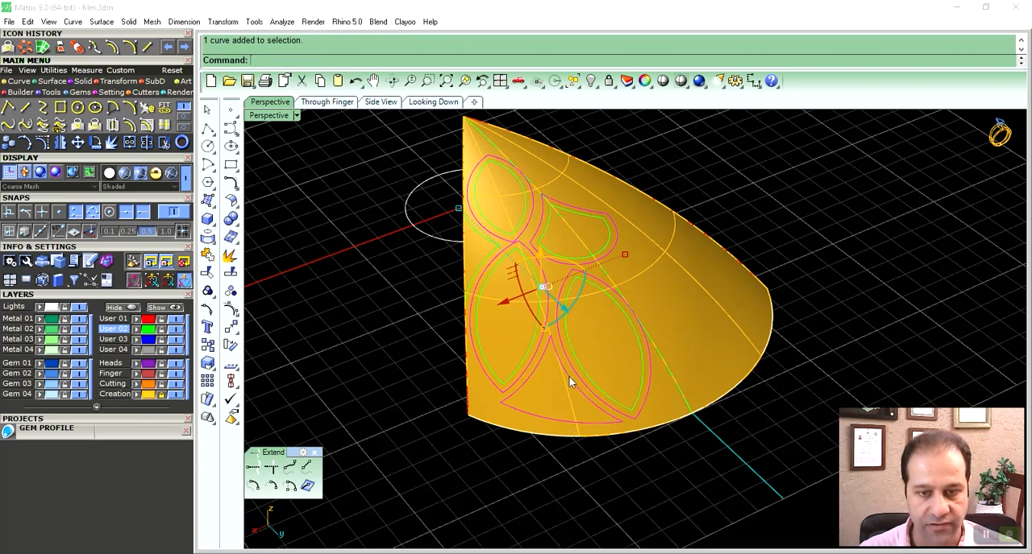
left_click(125, 295)
left_click(231, 255)
- Select the outer outline segments and join them, then add the lower opening's bottom curve to the selection
left_click(583, 287)
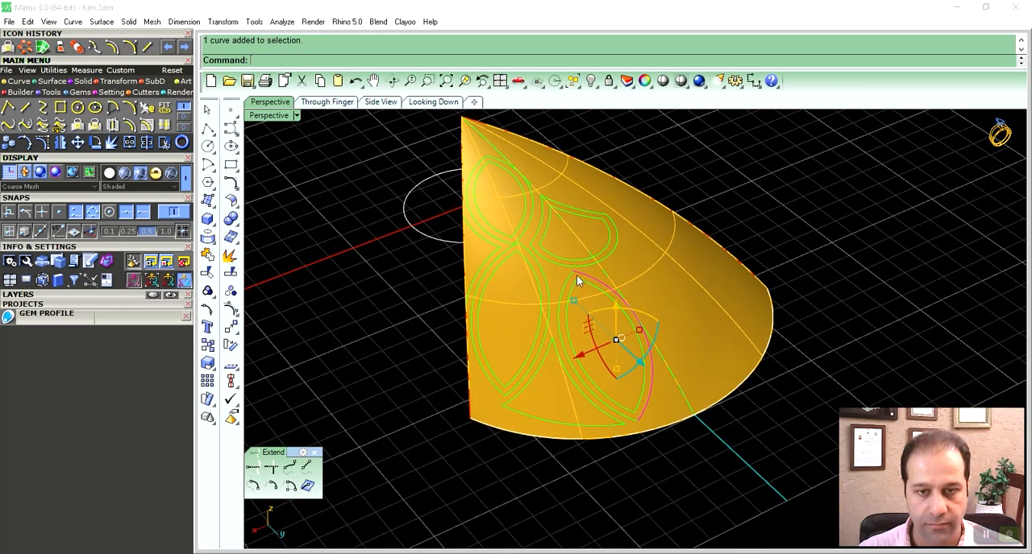
left_click(549, 295, "shift")
left_click(510, 256, "shift")
left_click(554, 263, "shift")
left_click(520, 237, "shift")
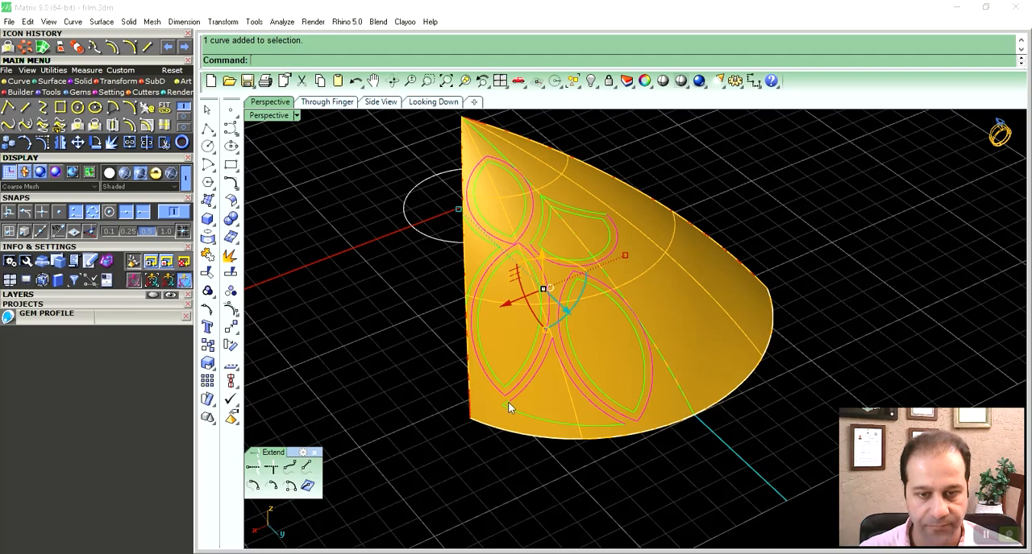
left_click(568, 378, "ctrl")
mouse_move(593, 346)
right_mouse_down("shift")
mouse_move(570, 361)
mouse_move(569, 382)
mouse_move(566, 364)
mouse_move(581, 348)
right_mouse_up("shift")
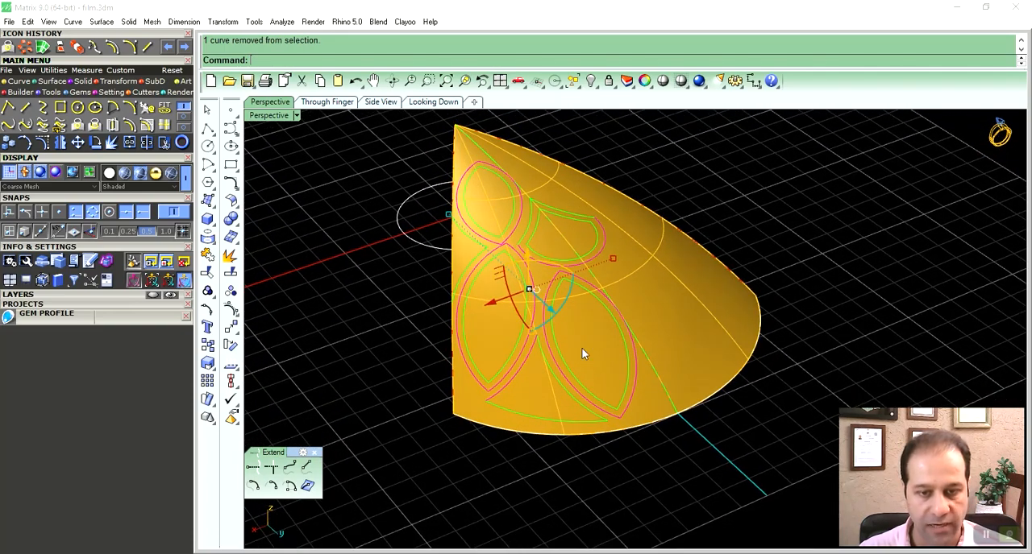
key("ctrl+j")
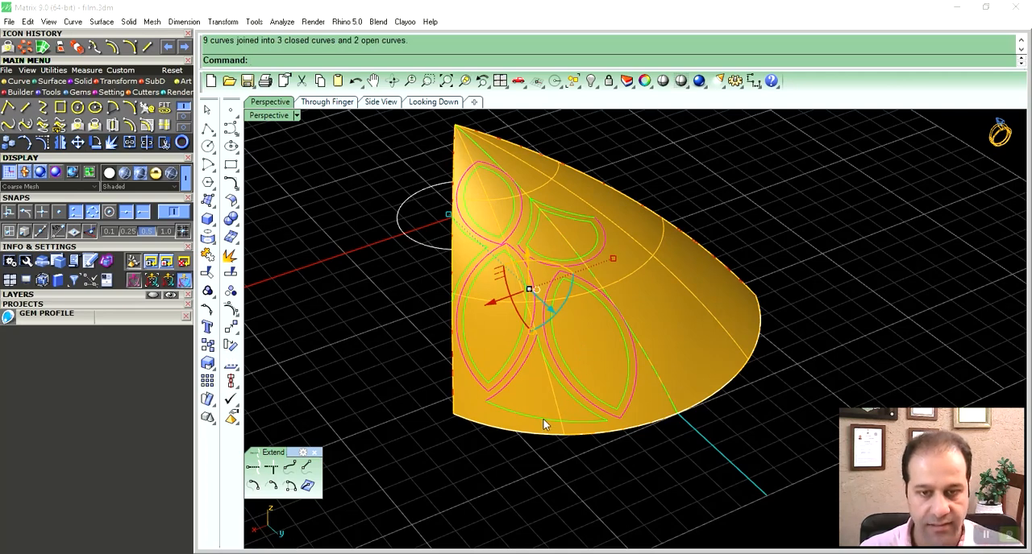
left_click(543, 419, "shift")
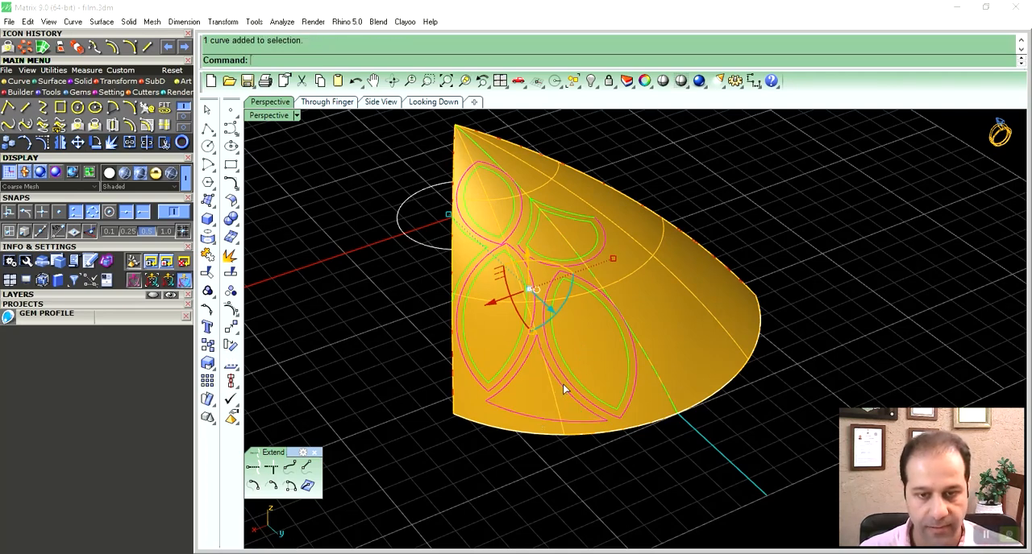
- Try to rebuild the joined outer outlines with a point count of 6 and degree 5
right_click_drag(562, 299, 564, 306)
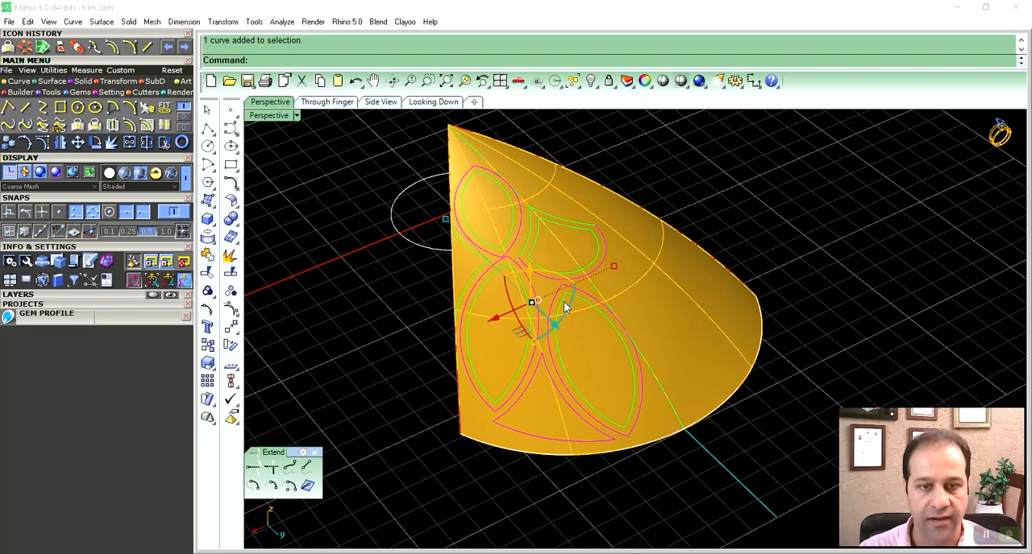
right_click_drag(562, 346, 535, 335)
key("ctrl+r")
scroll(549, 290, "up", 4)
scroll(549, 291, "up", 5)
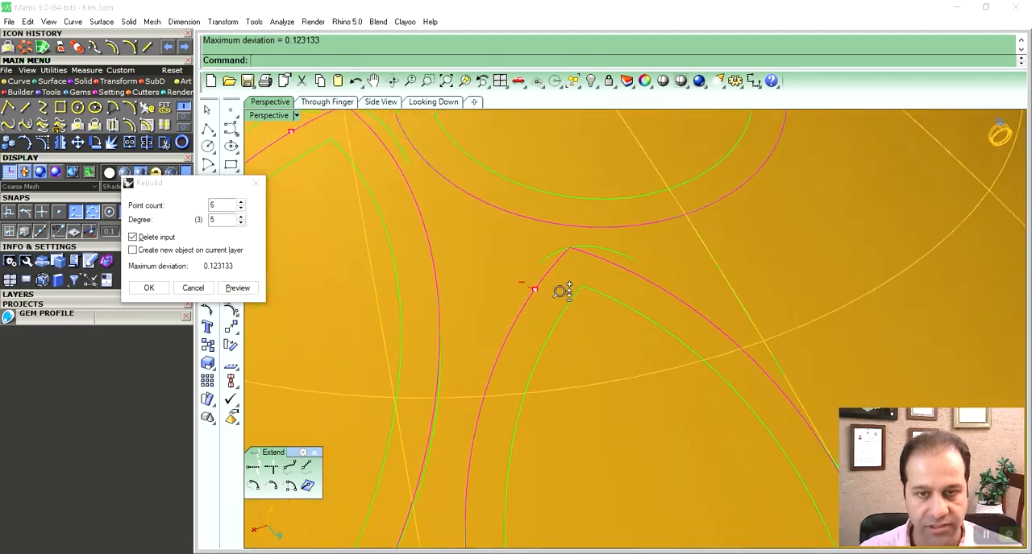
scroll(558, 306, "down", 3)
key("Escape")
scroll(559, 300, "down", 5)
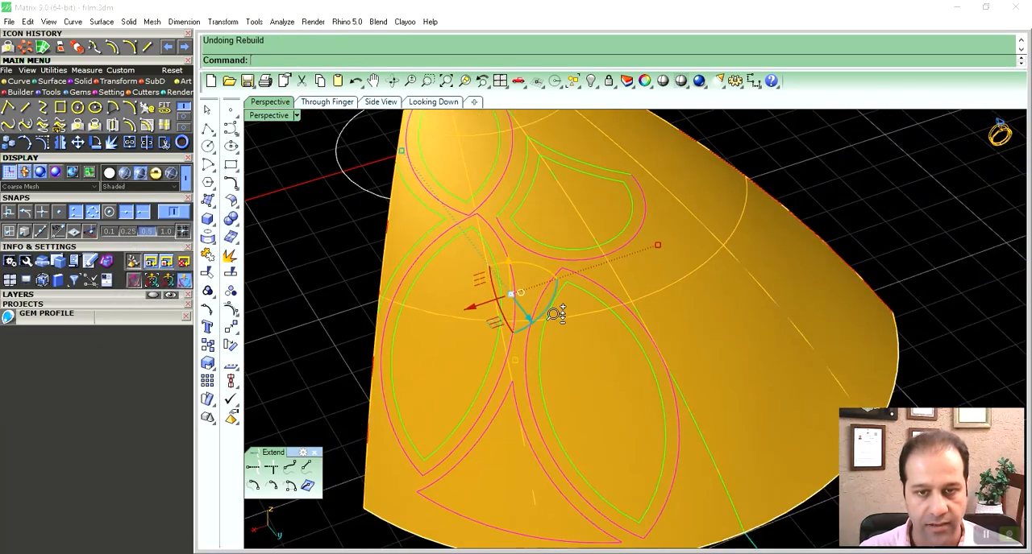
- Explode the joined outlines and rebuild their segments with a point count of 6, degree 5 and Delete input enabled
left_click(231, 256)
scroll(553, 328, "down", 3)
mouse_move(546, 319)
right_mouse_down()
mouse_move(555, 314)
mouse_move(544, 324)
right_mouse_up()
key("ctrl+r")
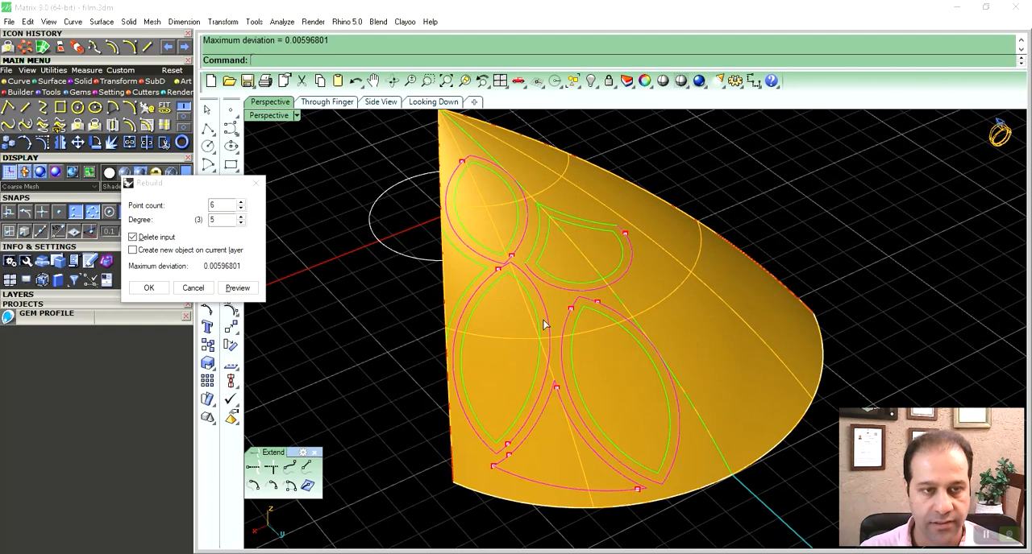
left_click(144, 291)
- Explode the remaining outer curves beside the upper marquise and teardrop, then rebuild their segments
mouse_move(595, 288)
right_mouse_down()
mouse_move(583, 306)
mouse_move(580, 298)
right_mouse_up()
left_click(580, 225)
right_click_drag(517, 283, 491, 265)
left_click(231, 273)
right_click_drag(425, 262, 570, 278)
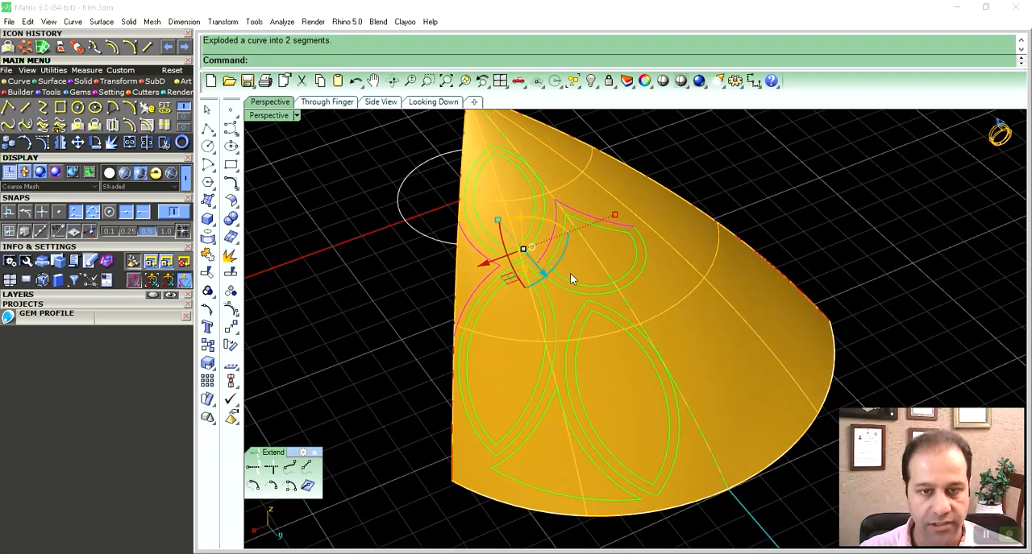
key("ctrl+r")
left_click(240, 209)
right_click_drag(579, 327, 599, 287)
key("Return")
left_click(891, 170)
- Start Object on Curve on the lower marquise's outer arc nearest the petal centre and place spheres along it
left_click(600, 300)
right_click(601, 299)
right_click_drag(605, 305, 658, 278)
key("F6")
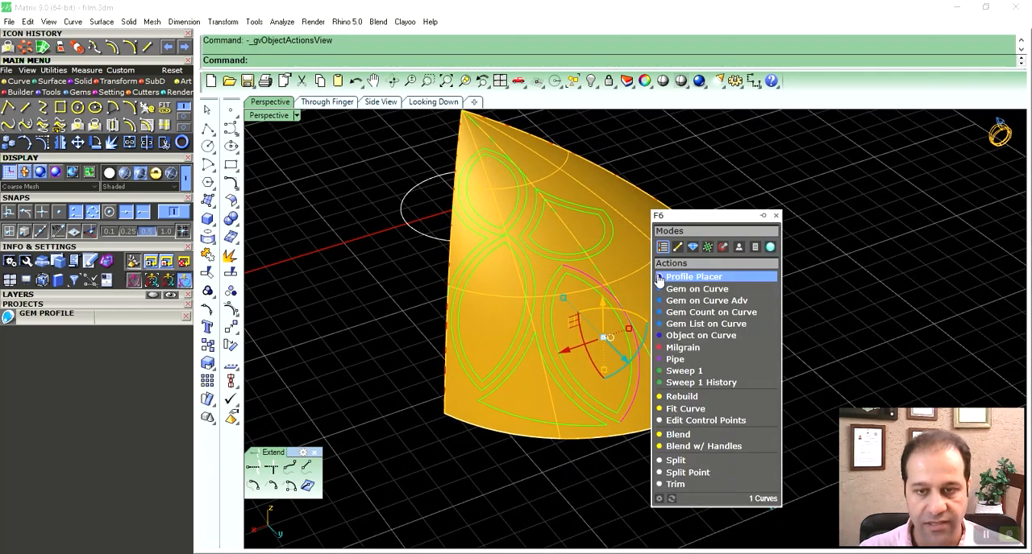
left_click(688, 336)
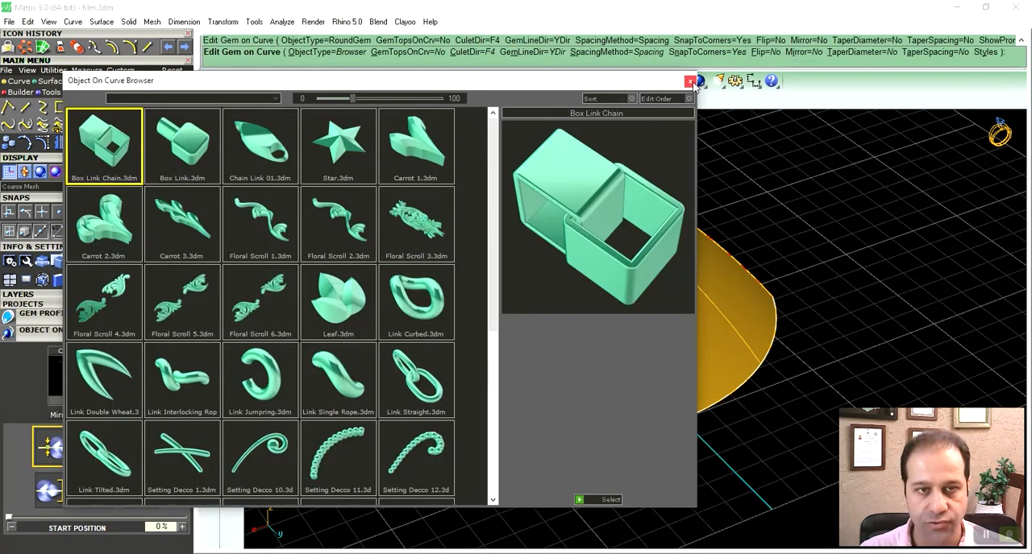
left_click(689, 81)
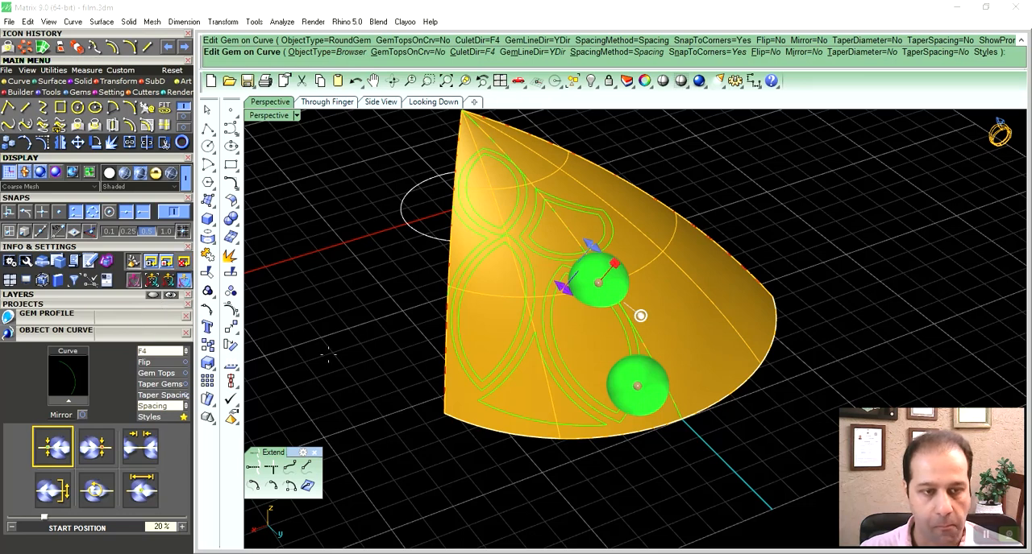
right_click_drag(541, 345, 554, 379, "shift")
- Set the spheres' start size to 0.4 mm and their spacing to 0 mm
left_click(140, 496)
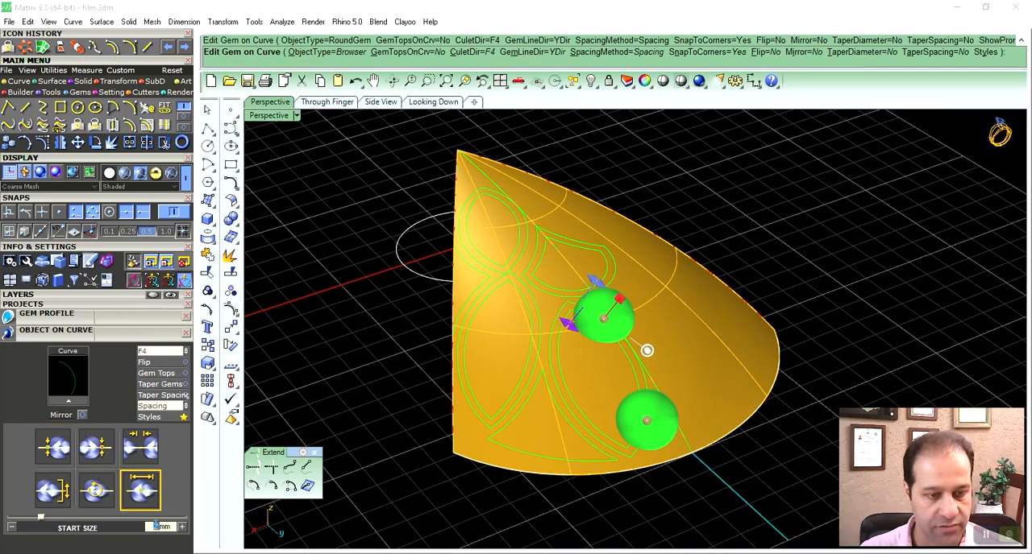
type("0.4")
key("Return")
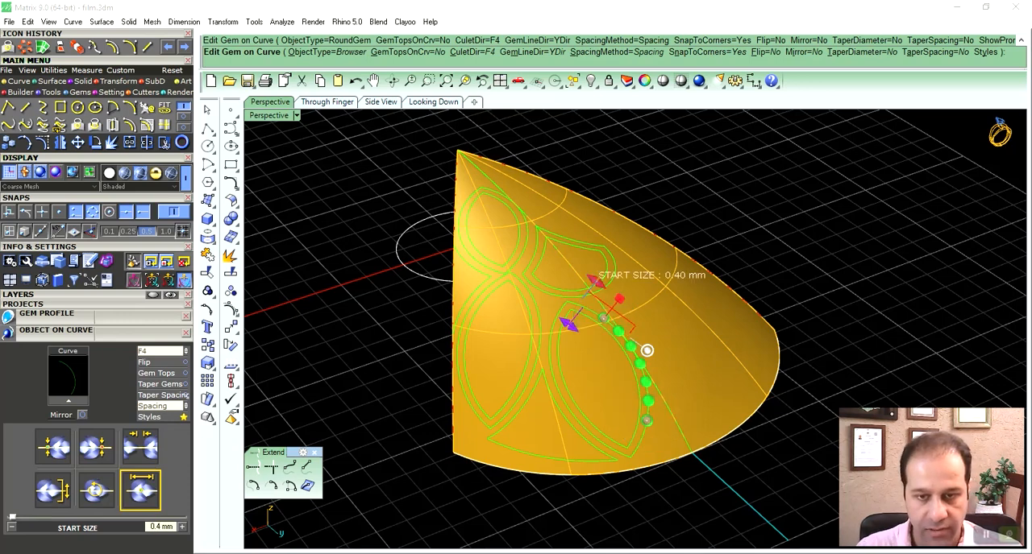
right_click_drag(486, 398, 410, 438)
left_click(125, 442)
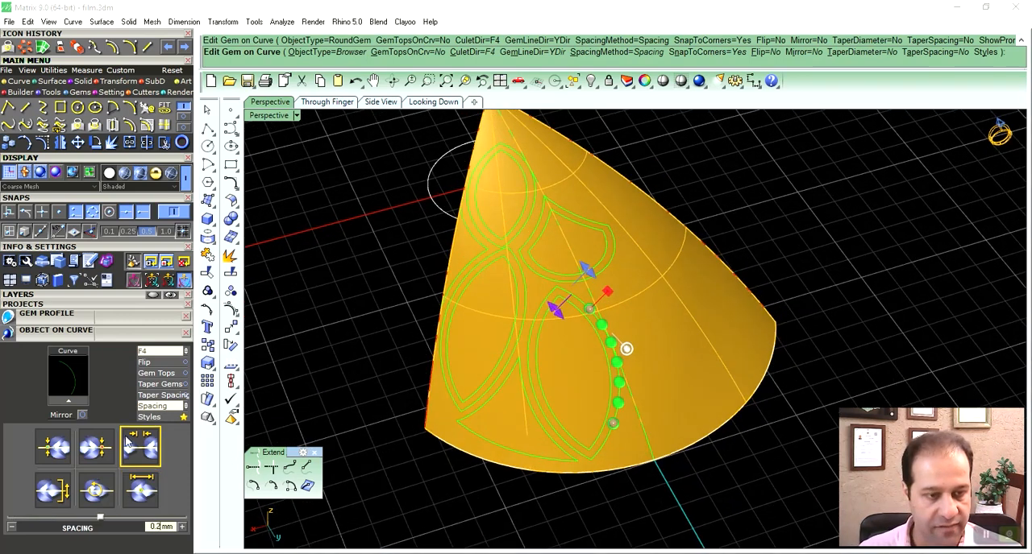
type("0")
key("Return")
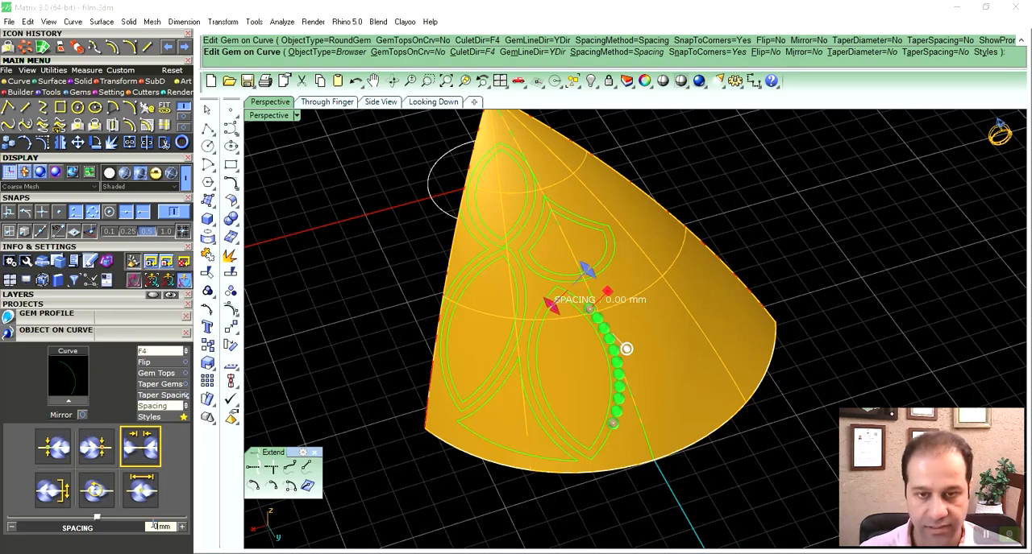
- Set the sphere row's start position to 0% at the upper tip of the marquise arc
right_click_drag(479, 377, 532, 386)
scroll(603, 339, "up", 7)
left_click_drag(599, 336, 525, 296)
left_click(523, 295)
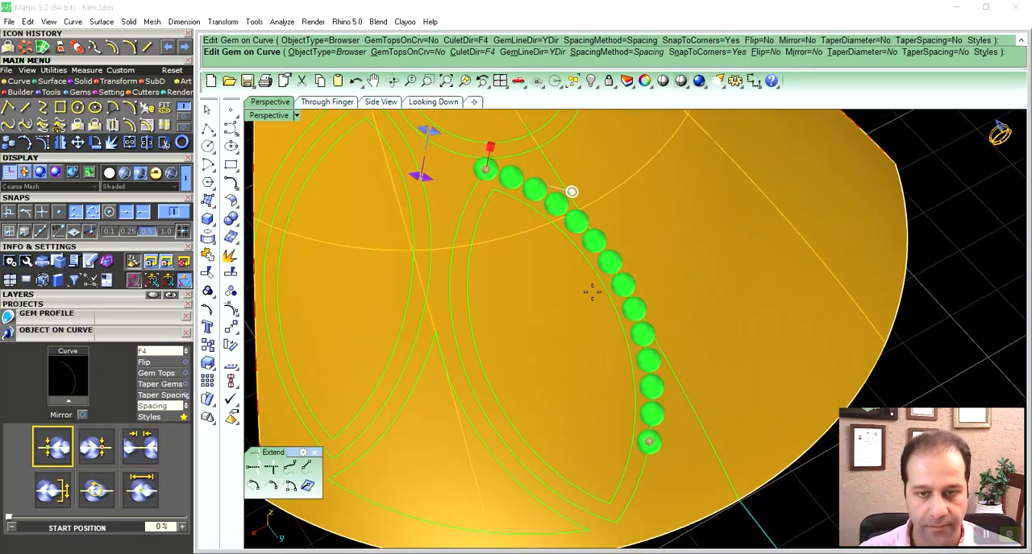
- Set the sphere row's end position to 100% at the lower tip of the marquise arc
left_click_drag(648, 442, 618, 526)
scroll(619, 387, "down", 3)
right_click_drag(616, 385, 605, 299)
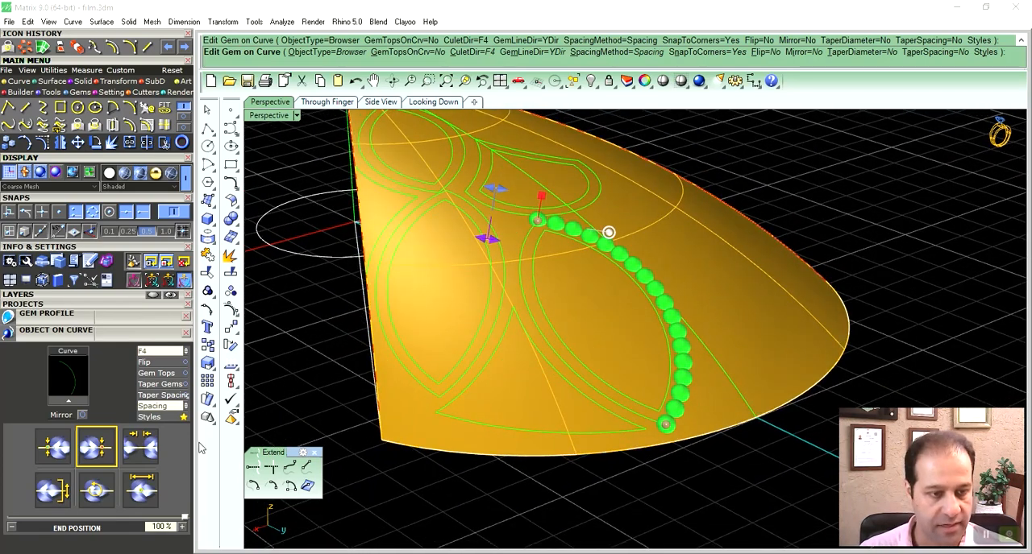
- Try a Z offset of -0.1 mm on the sphere row and return it to 0 mm
left_click(69, 506)
left_click(11, 528)
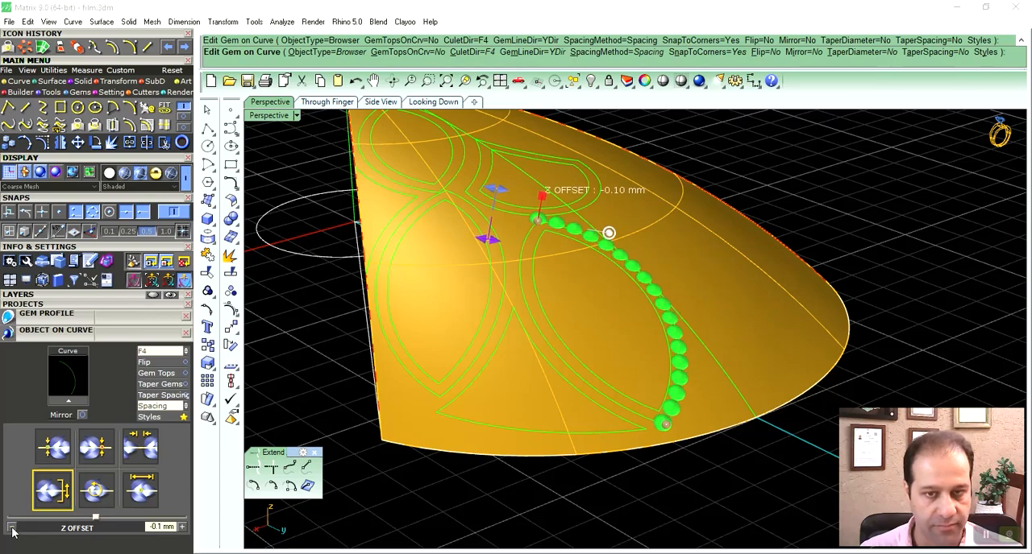
right_click_drag(621, 366, 603, 323)
left_click(183, 531)
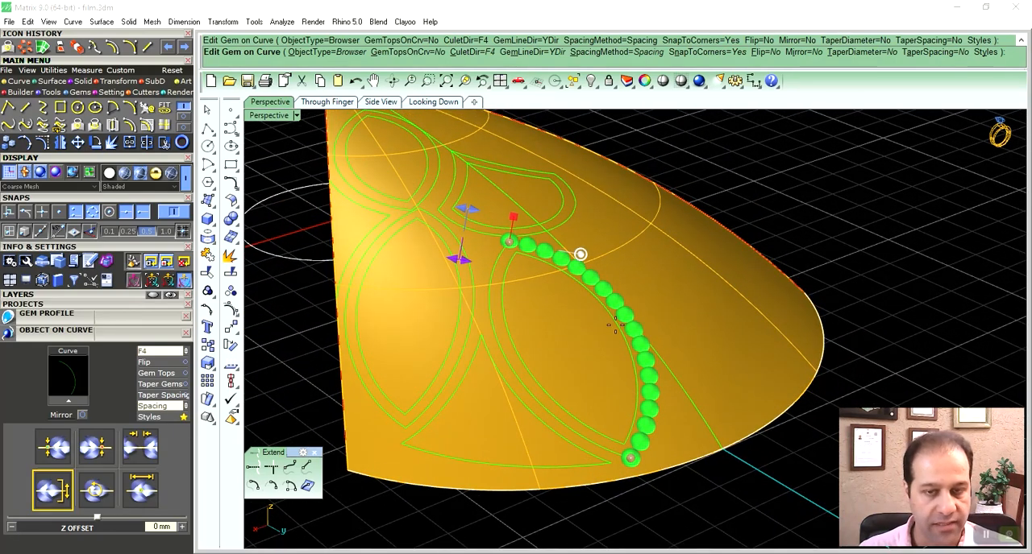
- Save the sphere row's settings to the Object on Curve style library as youtube1, apply the style, and maximize the Perspective view
left_click(157, 417)
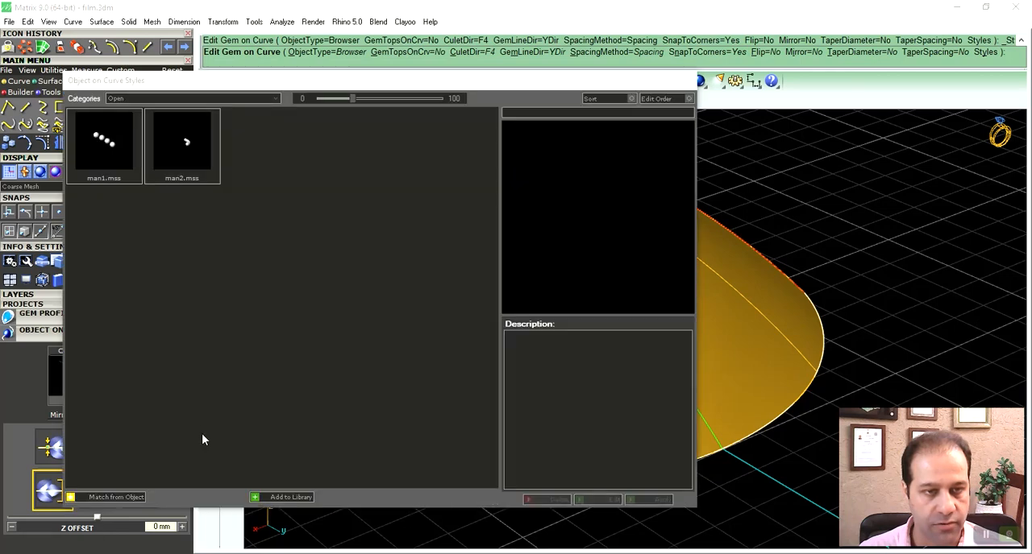
left_click(256, 498)
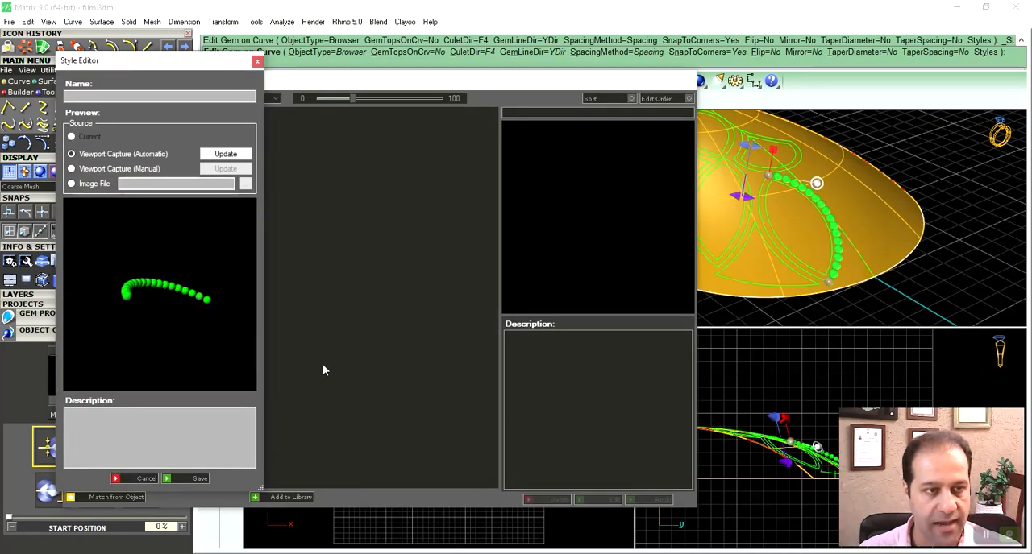
left_click(109, 97)
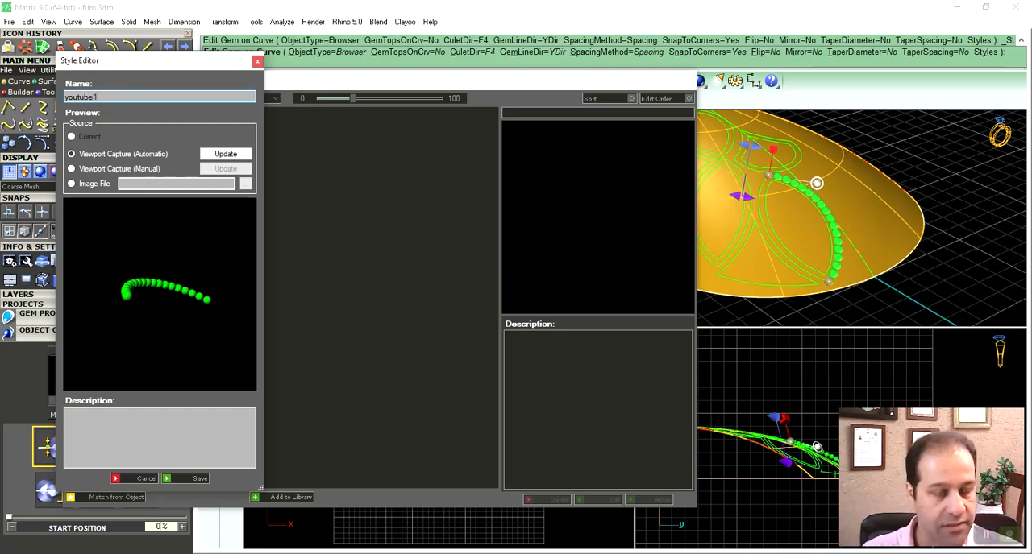
left_click(179, 480)
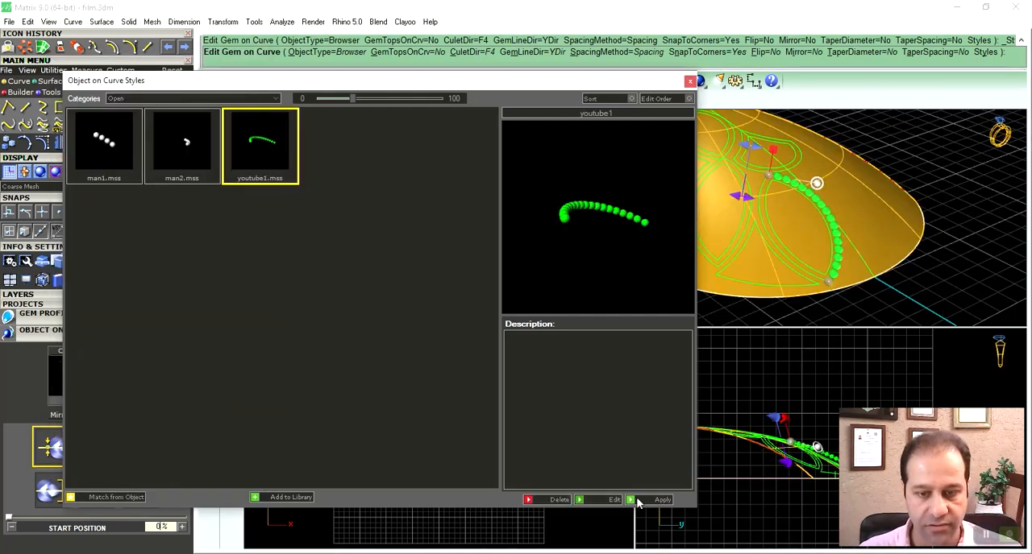
left_click(633, 500)
double_click(665, 118)
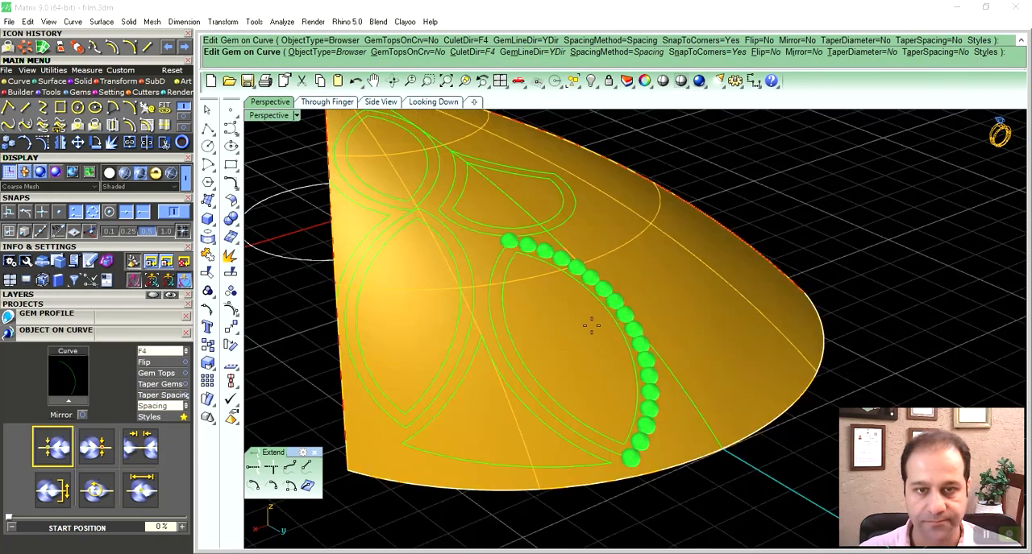
- Accept the sphere row and move all its spheres to the Heads layer
left_click(497, 263)
left_click(572, 274)
left_click(124, 295)
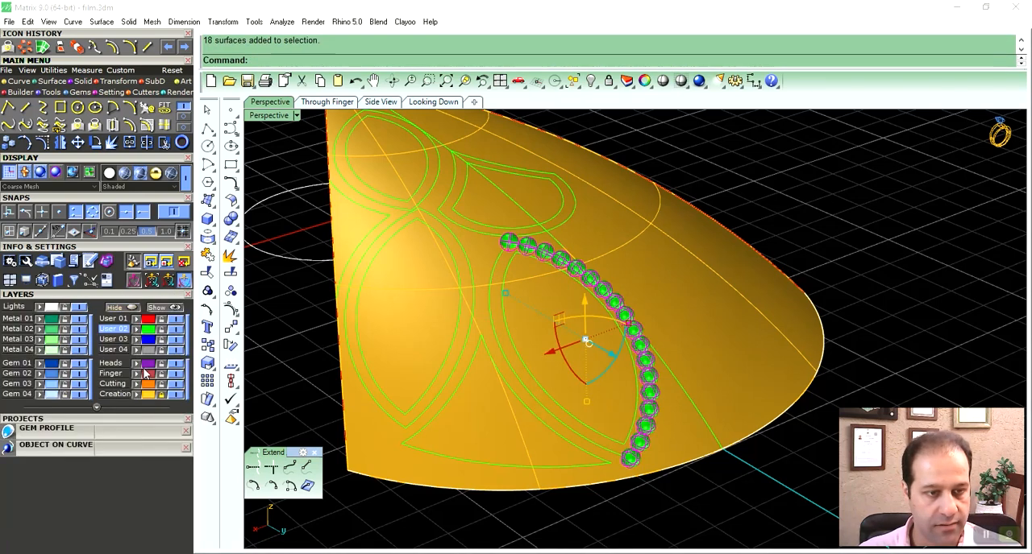
left_click(141, 365)
left_click(121, 295)
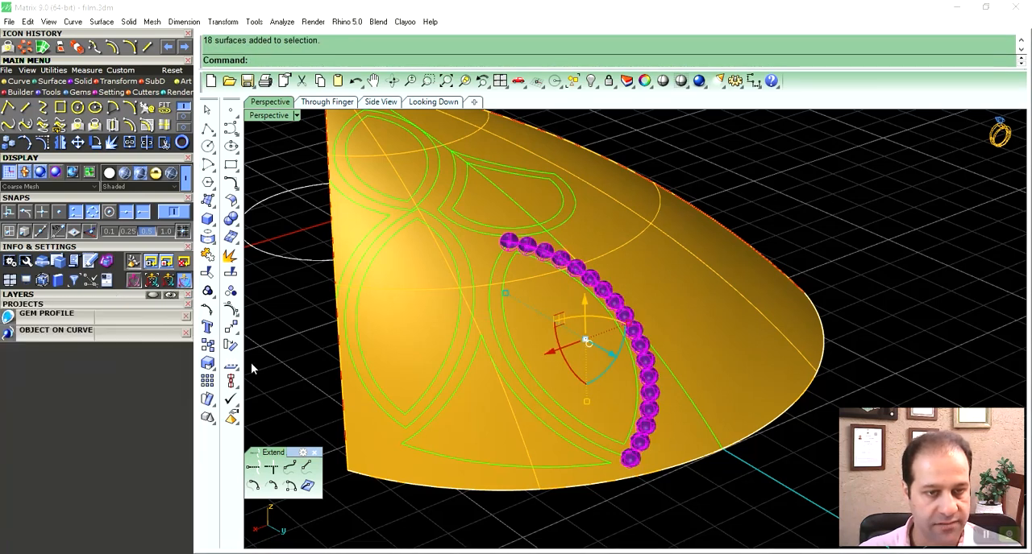
- Load the lower marquise's opposite outer arc into Object on Curve
left_click(165, 334)
left_click(829, 196)
right_click_drag(637, 352, 660, 387)
left_click(512, 287)
right_click_drag(512, 288, 569, 314)
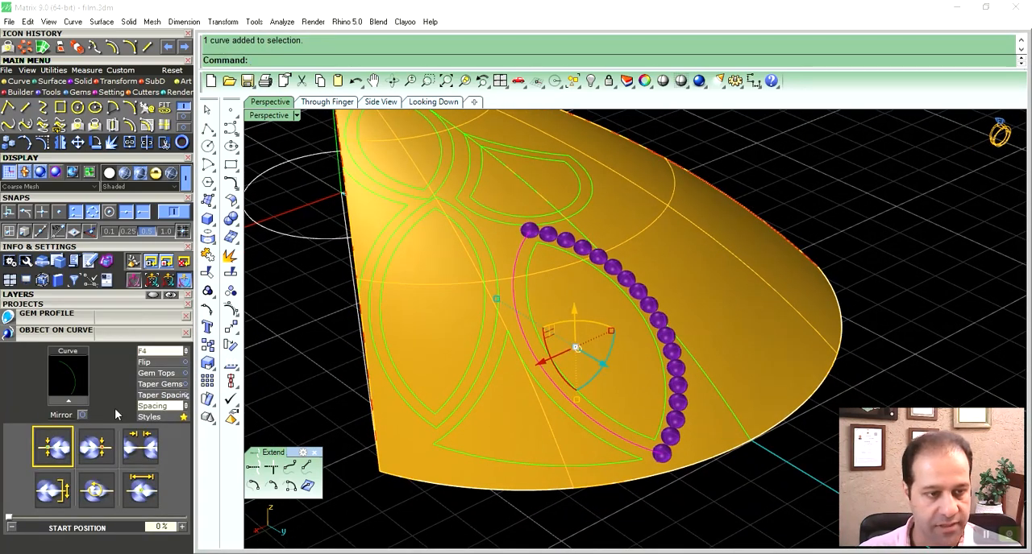
left_click(67, 401)
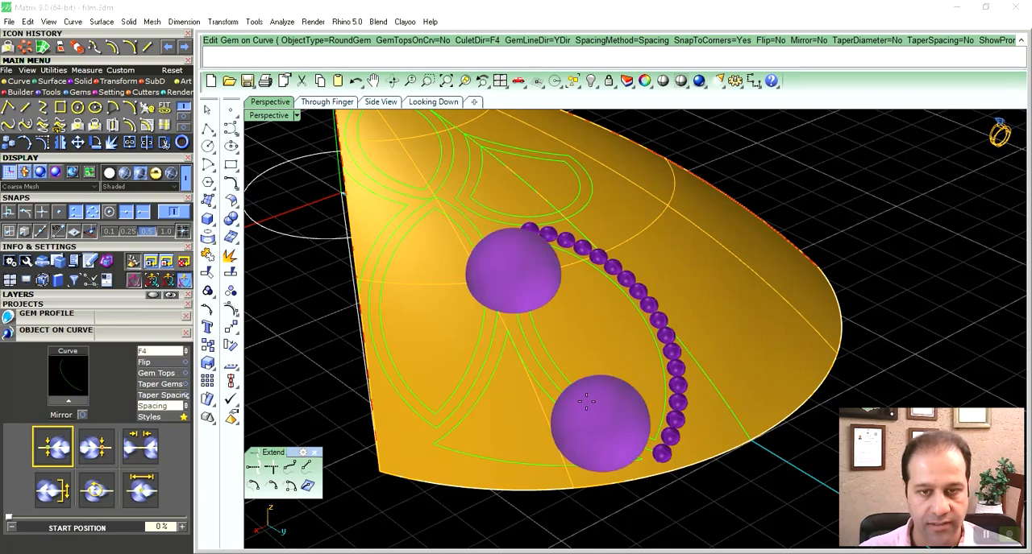
right_click_drag(538, 382, 548, 368)
- Apply the saved youtube1 style to the opposite arc's objects and accept the bead row
left_click(183, 418)
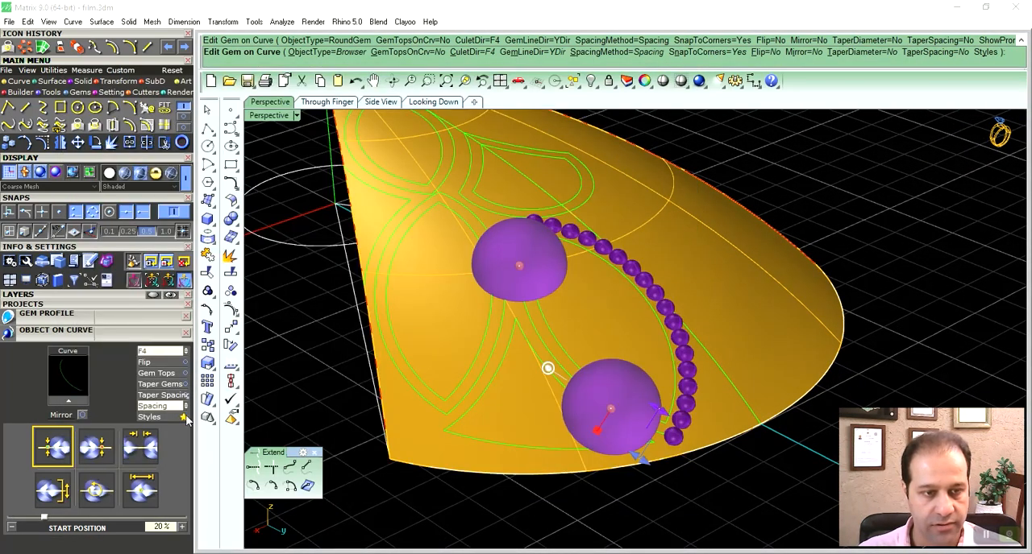
left_click(164, 419)
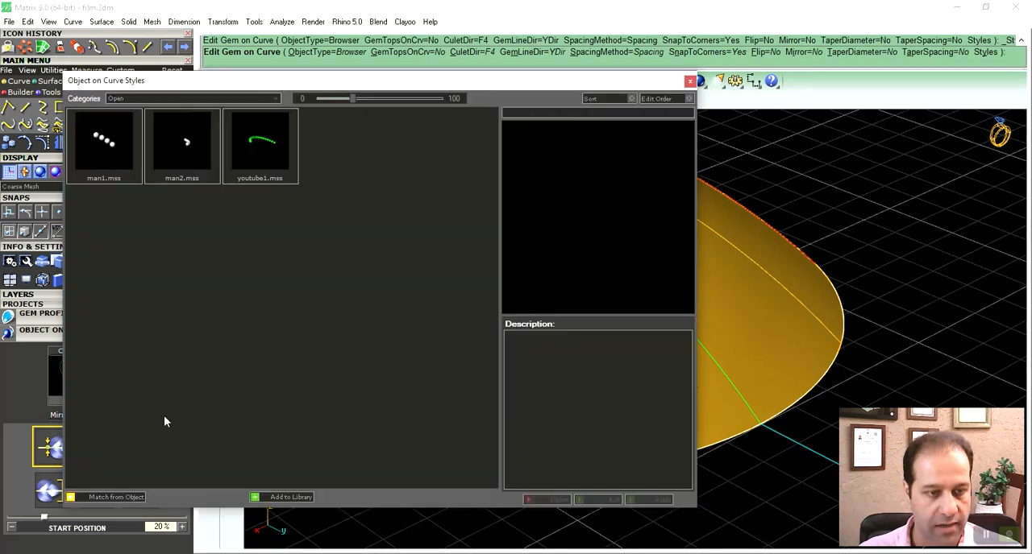
left_click(272, 159)
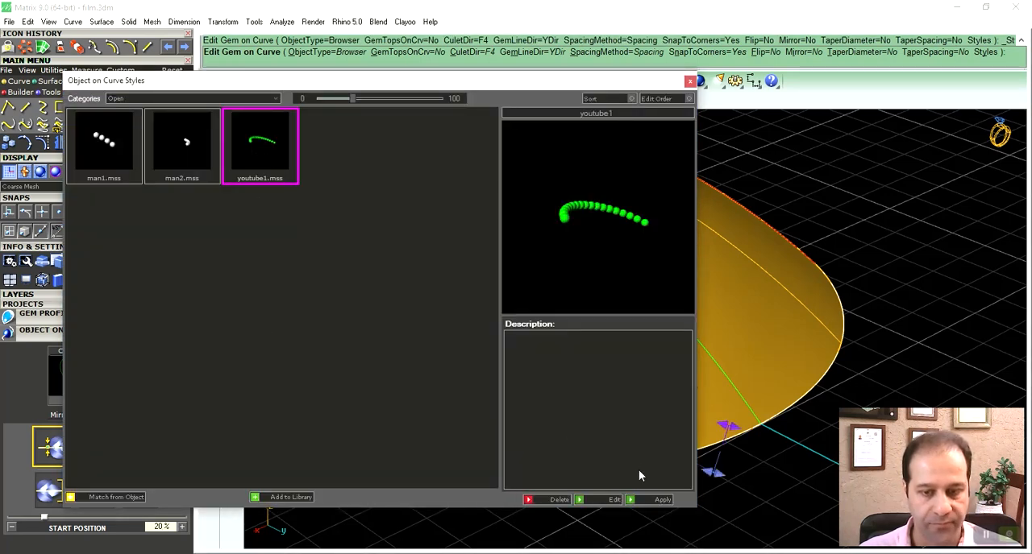
left_click(630, 500)
mouse_move(560, 391)
right_mouse_down()
mouse_move(549, 397)
mouse_move(562, 387)
right_mouse_up()
right_click(561, 387)
- Load the neighbouring marquise's outer arc, on the side facing the beaded marquise, into Object on Curve
right_click_drag(536, 424, 562, 378)
left_click(539, 320)
right_click_drag(539, 320, 553, 334)
left_click(68, 401)
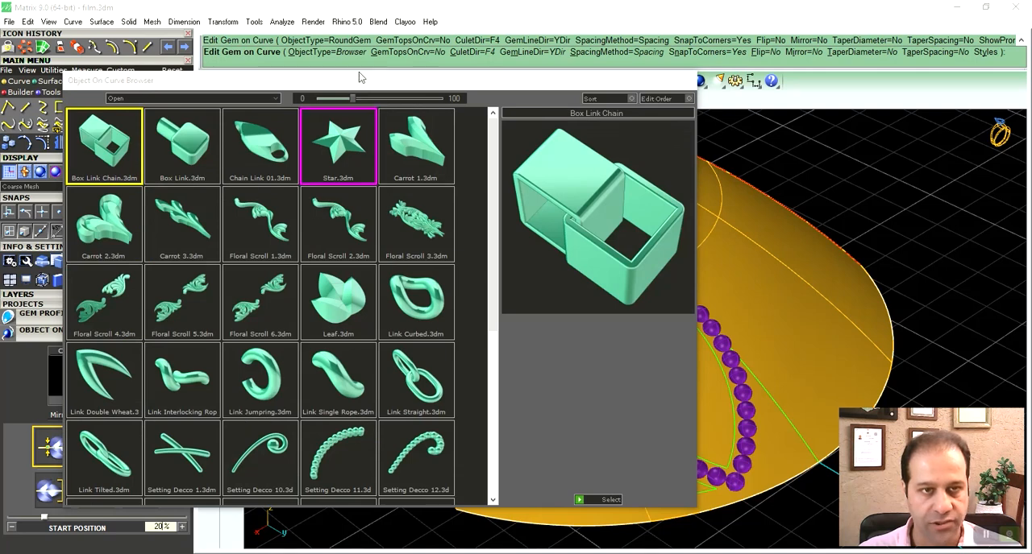
- Try Sphere as the object type, look through its bead styles, and switch the type back to Browser
left_click(322, 53)
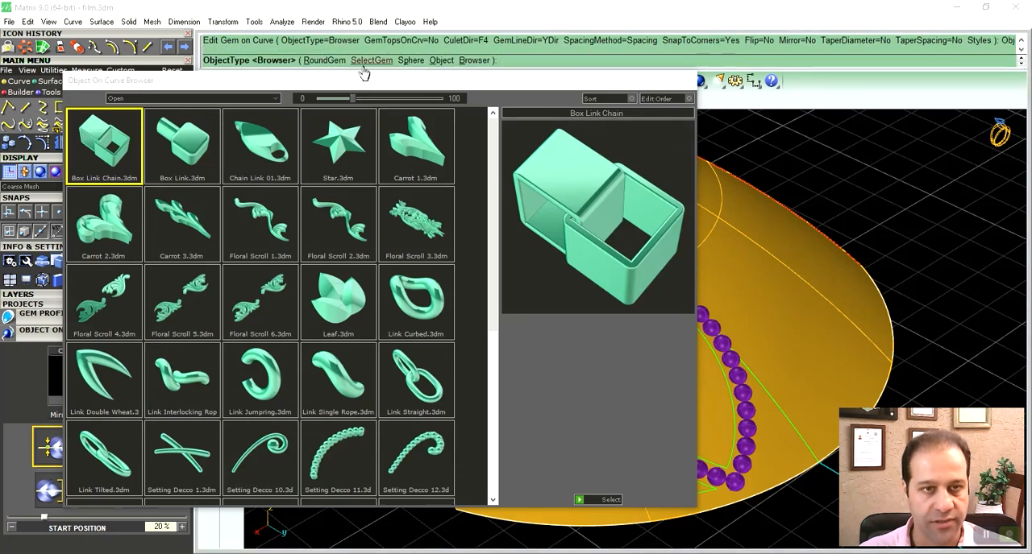
left_click(411, 61)
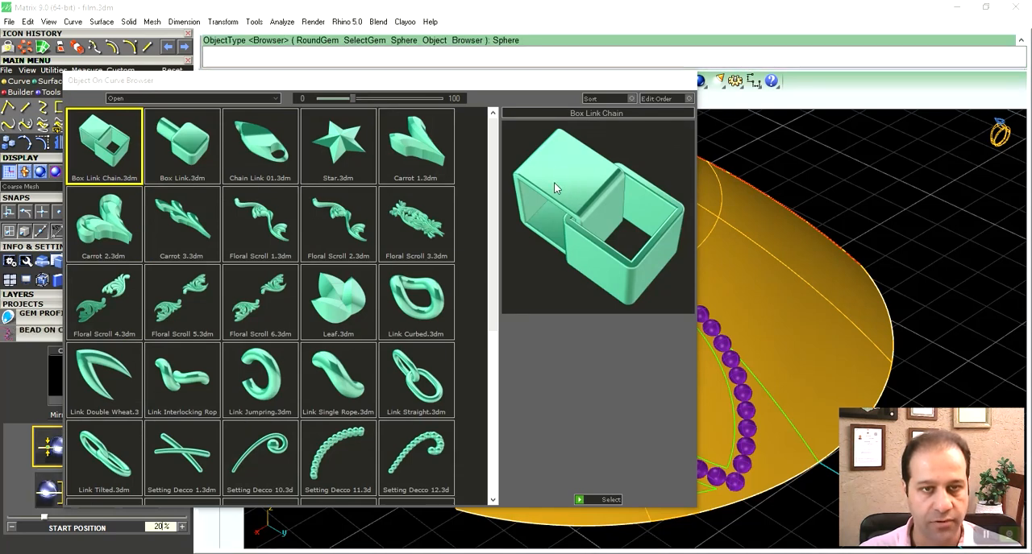
left_click(690, 83)
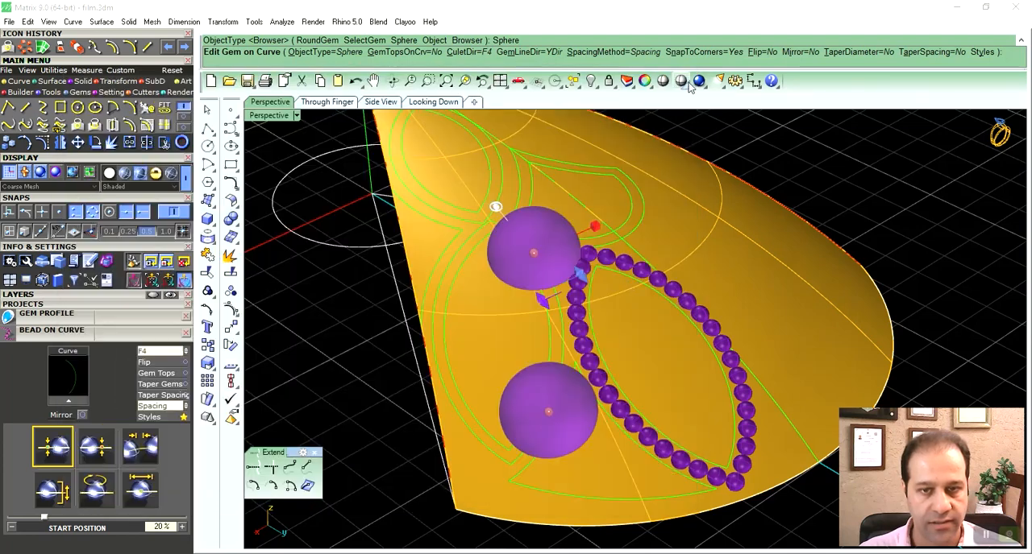
left_click(153, 419)
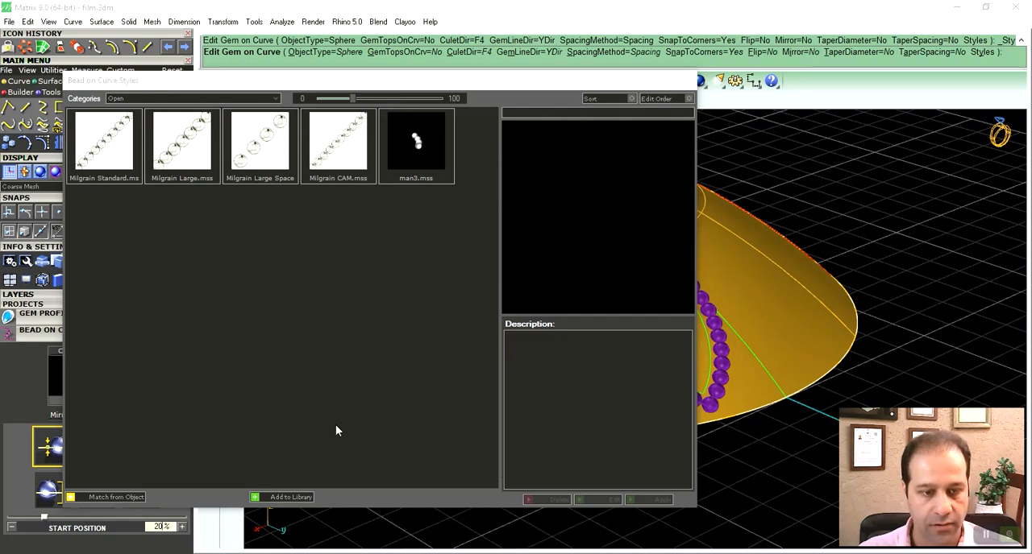
left_click(689, 82)
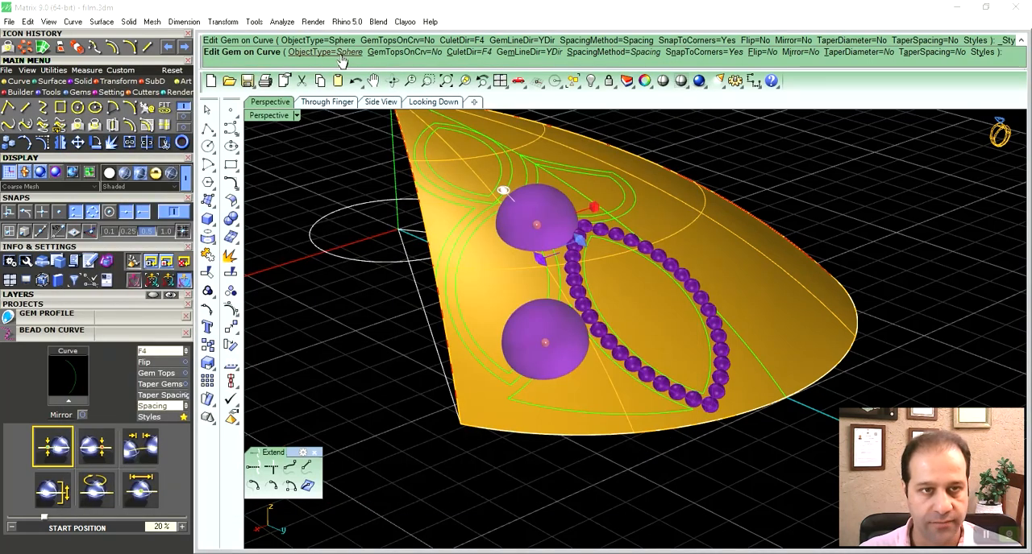
left_click(470, 60)
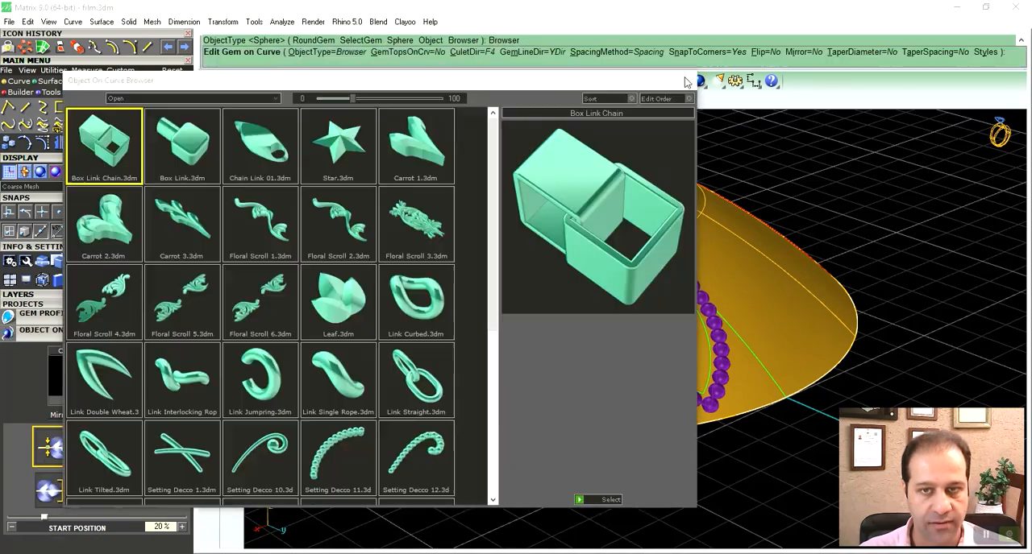
left_click(688, 81)
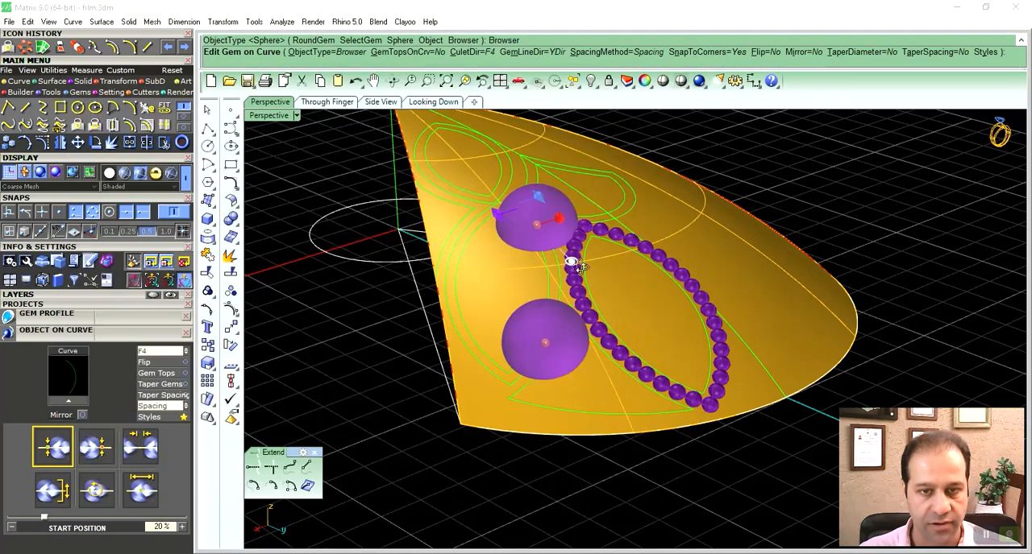
- Apply the saved youtube1 style to the bead row on the neighbouring marquise's arc
left_click(154, 421)
left_click(269, 148)
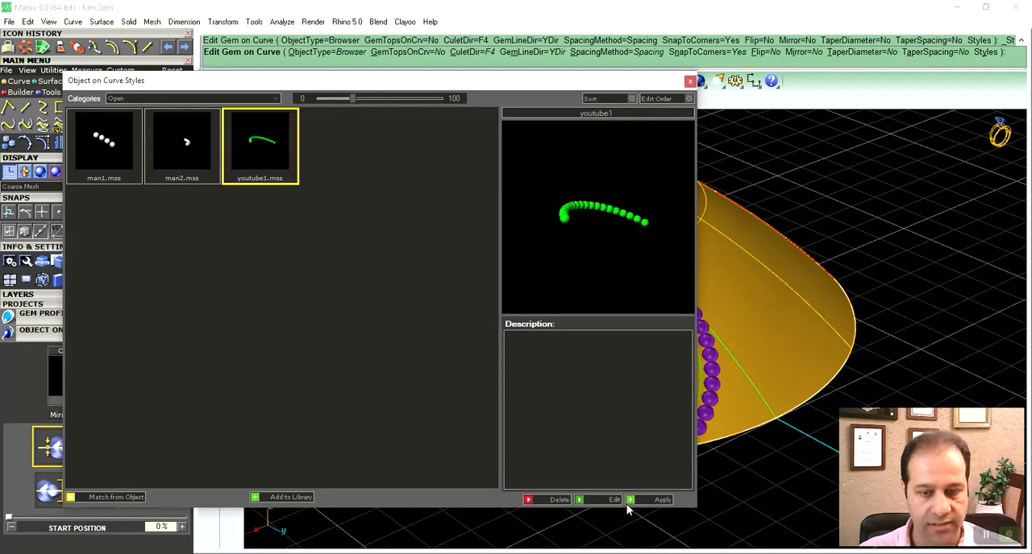
left_click(630, 501)
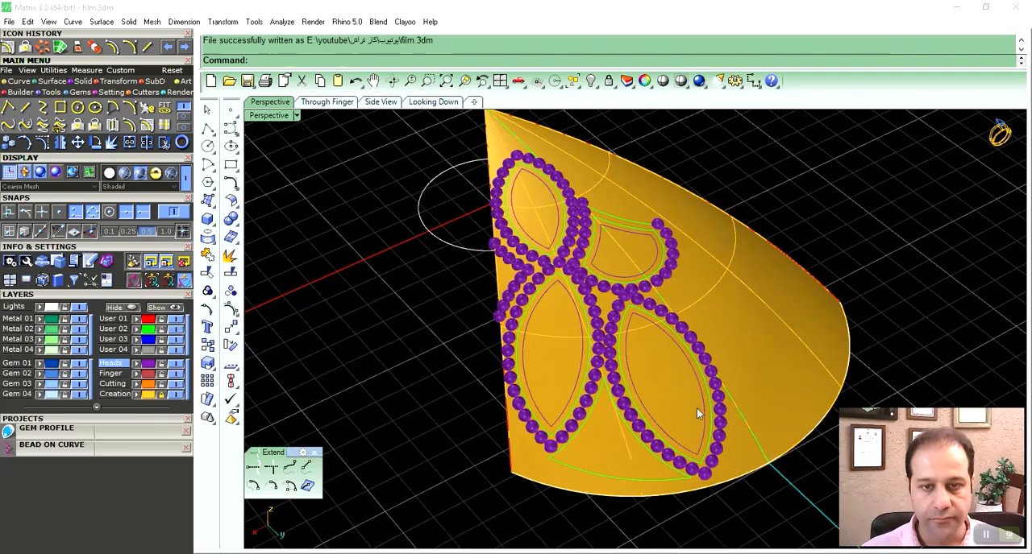
right_click_drag(696, 408, 623, 383)
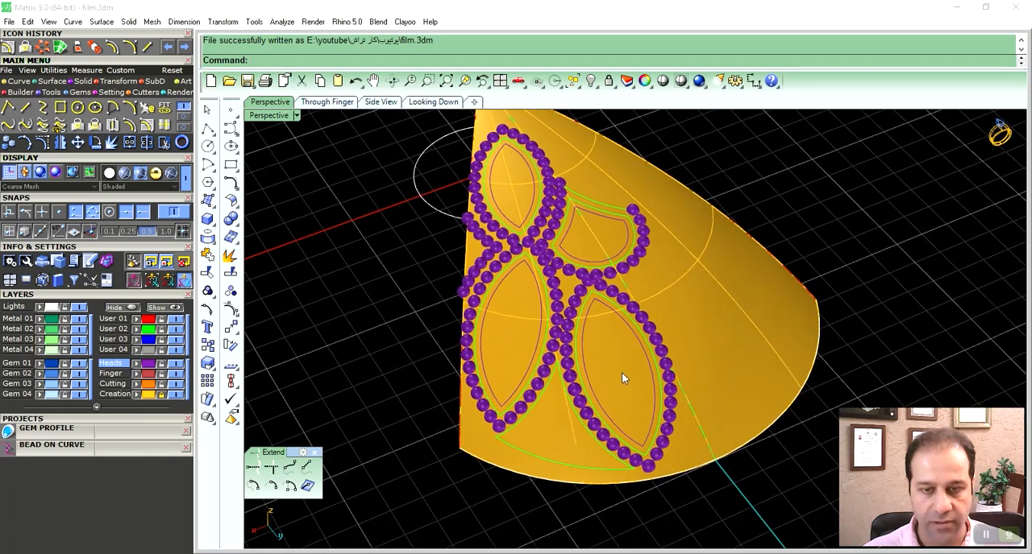
- Unlock the Creation layer and offset the lower marquise's outer gap-side curve 0.2 mm on the petal surface, into the gap between the marquises
scroll(605, 322, "up", 5)
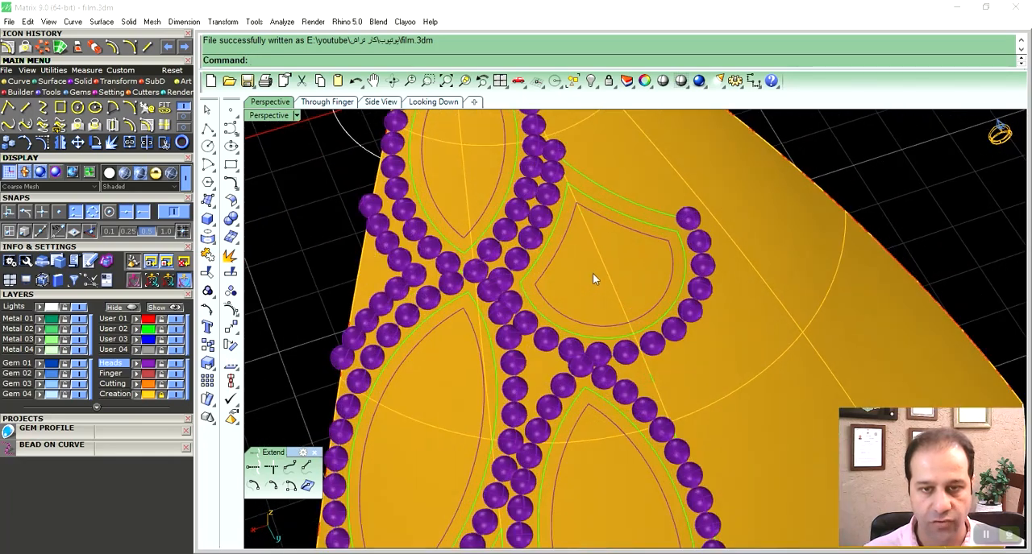
scroll(600, 287, "down", 4)
right_click_drag(600, 370, 634, 329)
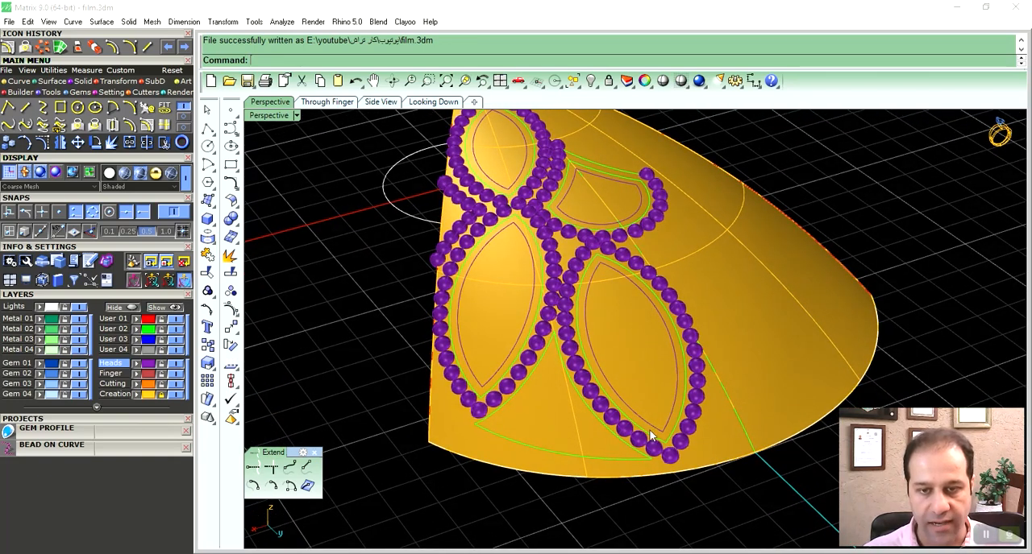
mouse_move(640, 374)
right_mouse_down()
mouse_move(655, 388)
mouse_move(631, 366)
right_mouse_up()
left_click(631, 367)
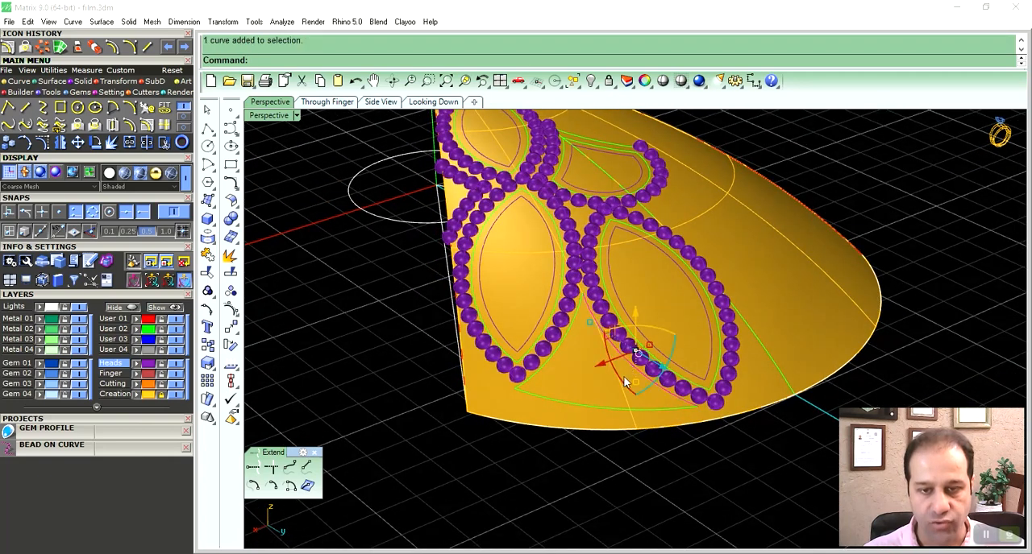
scroll(627, 382, "up", 5)
right_click_drag(569, 341, 606, 360, "shift")
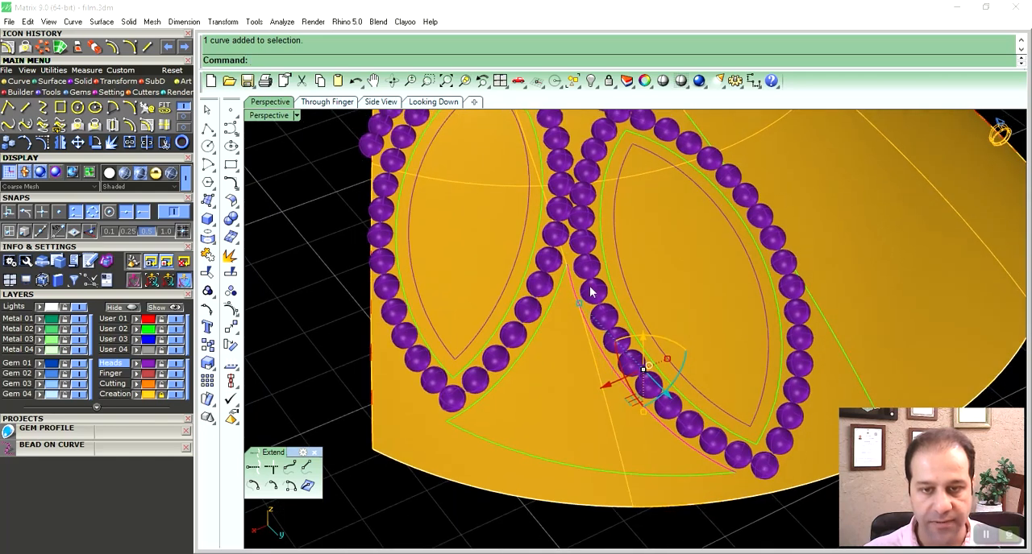
right_click_drag(623, 393, 645, 365)
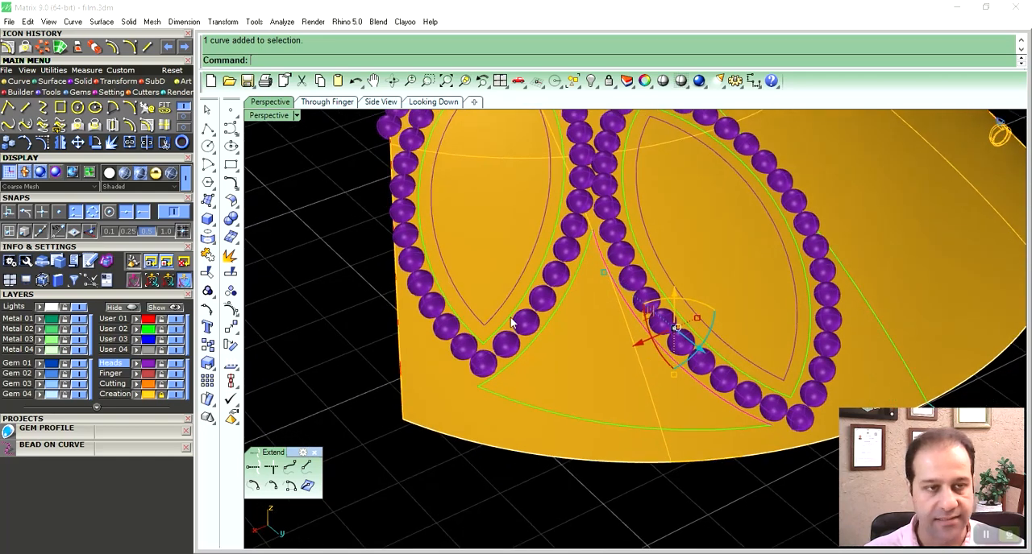
left_click(147, 125)
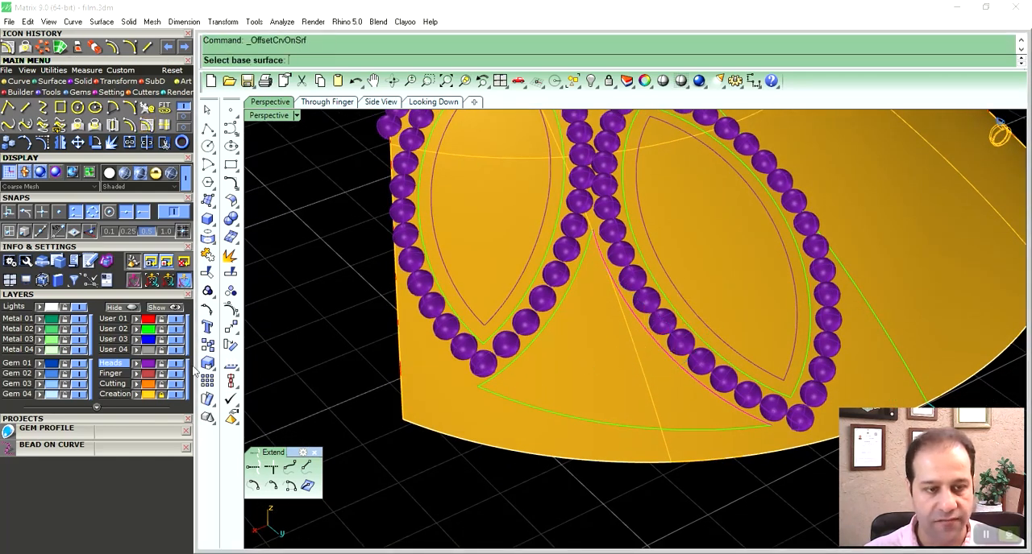
left_click(164, 396)
left_click(606, 372)
right_click_drag(616, 372, 606, 374)
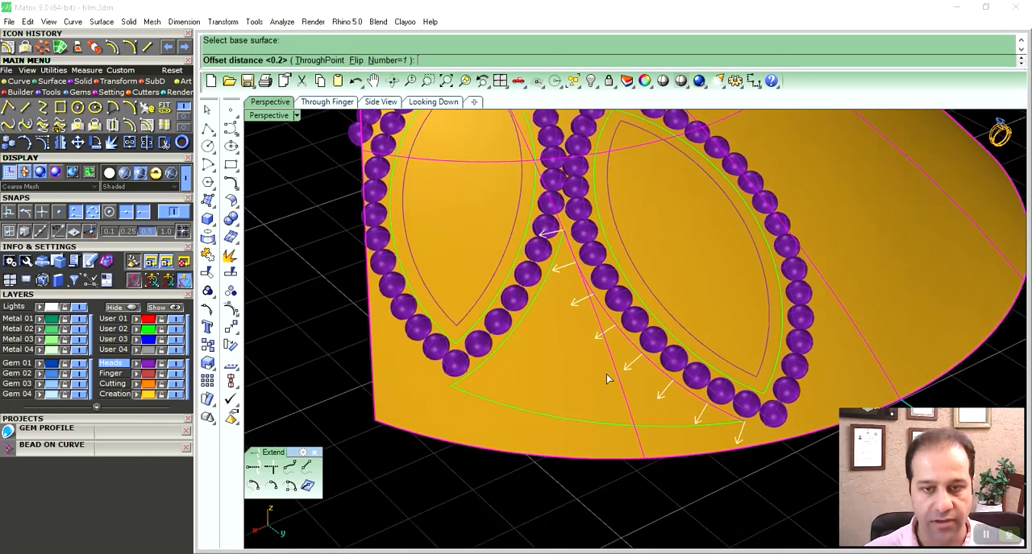
right_click(607, 376)
- Offset the gap's other side curve and its bottom curve 0.2 mm inward on the petal surface
right_click_drag(586, 336, 578, 361)
left_click(541, 310)
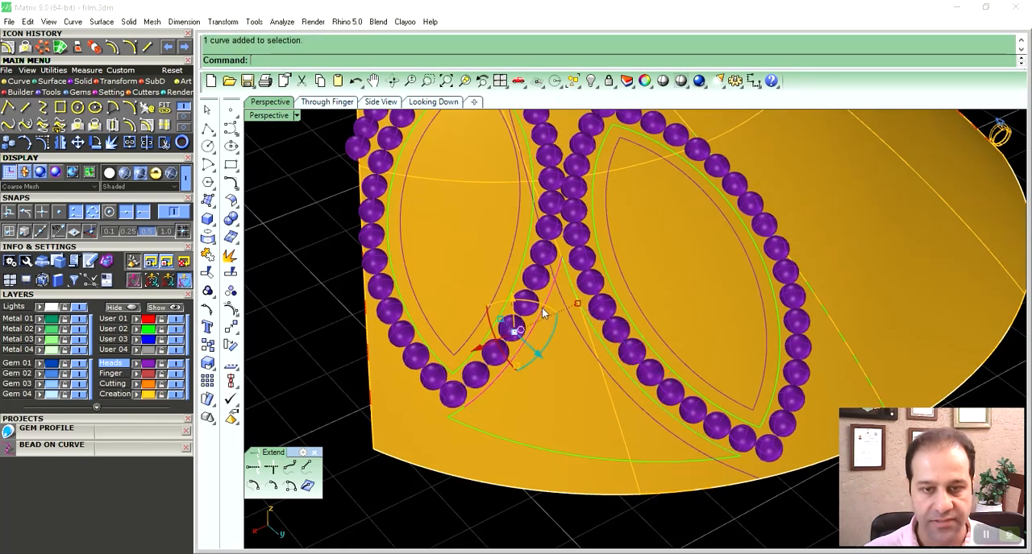
right_click(555, 347)
left_click(558, 351)
right_click(553, 353)
left_click(552, 452)
right_click(551, 452)
left_click(552, 428)
right_click(553, 427)
- Extend the offset side and bottom curves of the gap between the two lower marquises so they cross each other
left_click(501, 392, "shift")
left_click(505, 428, "shift")
right_click(505, 428)
left_click(611, 381, "shift")
right_click(611, 380)
- Trim the overlapping ends of the extended offset curves to leave a closed three-sided outline inside the gap
key("ctrl+t")
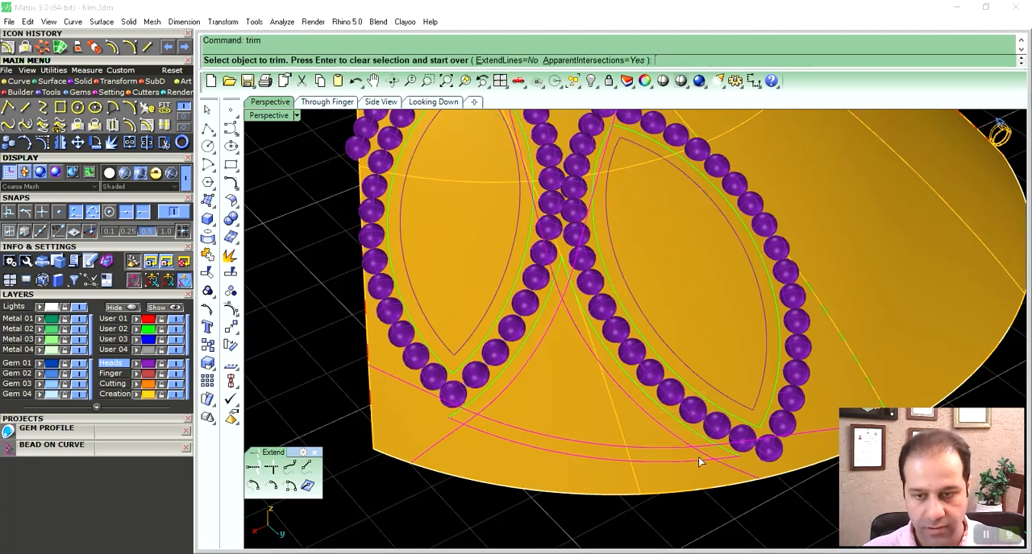
left_click(698, 456)
left_click(698, 449)
right_click(611, 413)
left_click(566, 292)
right_click(561, 292)
left_click(558, 289)
left_click(473, 414)
right_click(473, 414)
right_click(555, 419)
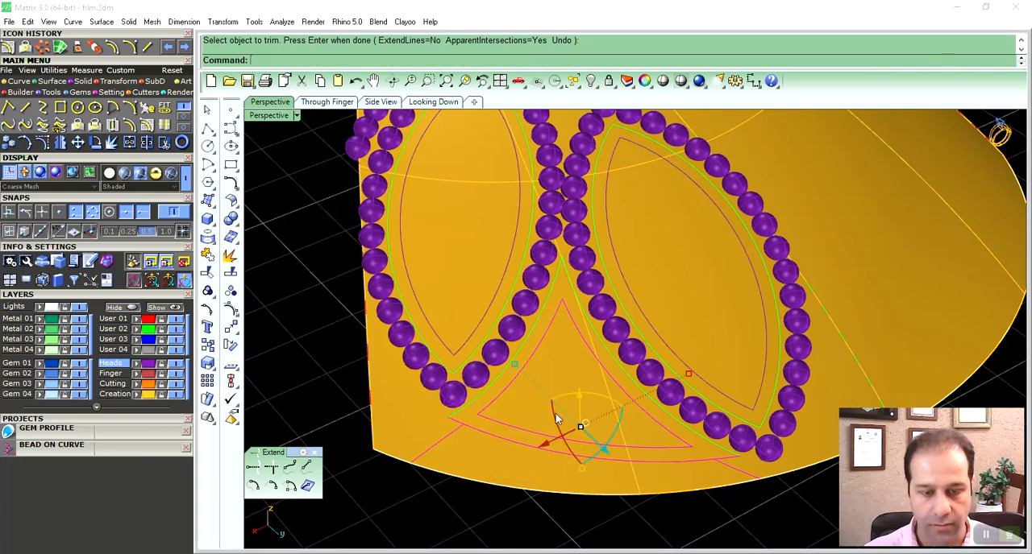
- Join the trimmed curves and delete the leftover outer gap curves around the three-sided outline
key("ctrl+j")
left_click(577, 327, "ctrl")
key("Delete")
left_click(610, 356)
key("Delete")
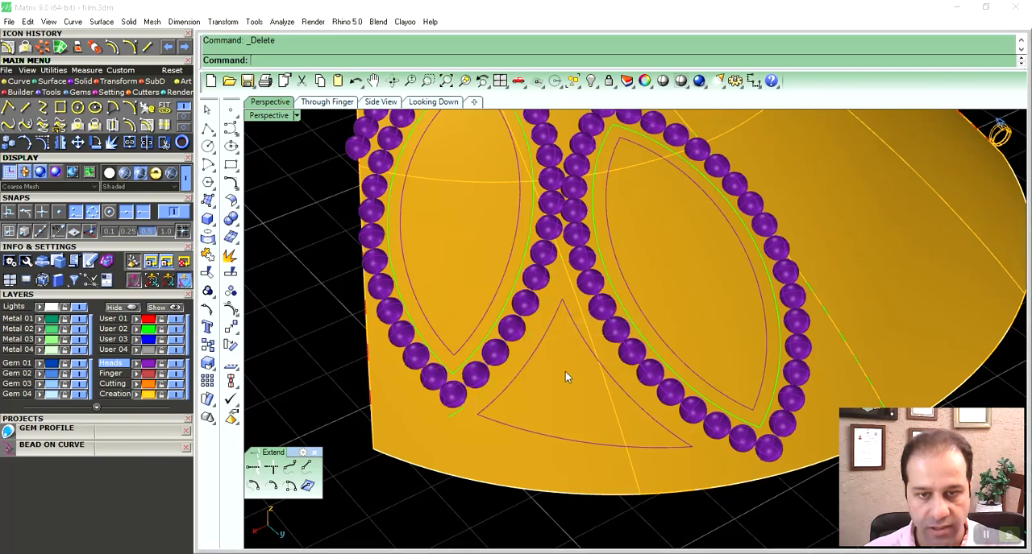
- Explode the joined three-sided gap outline into separate segments and rebuild them
left_click(603, 356)
left_click(639, 384)
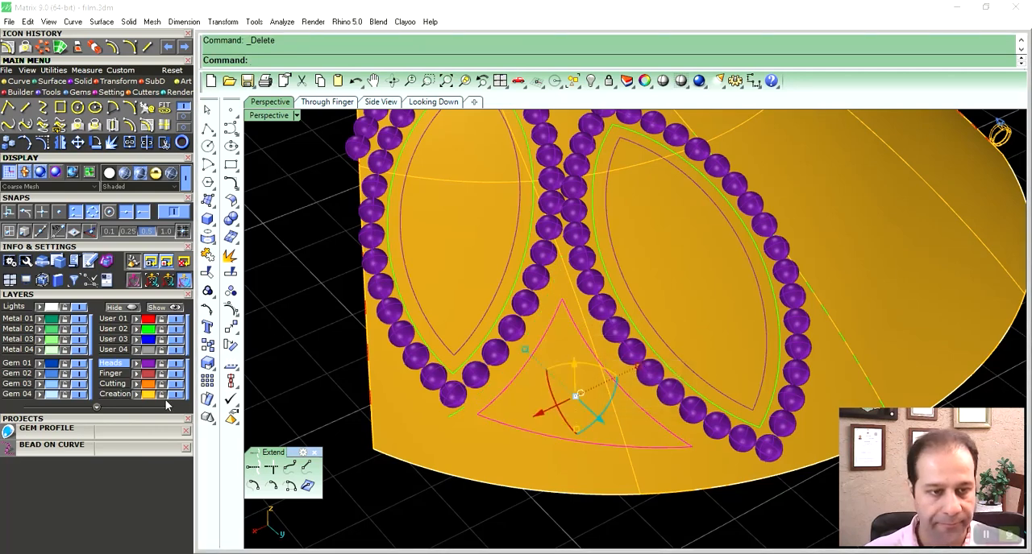
left_click(231, 273)
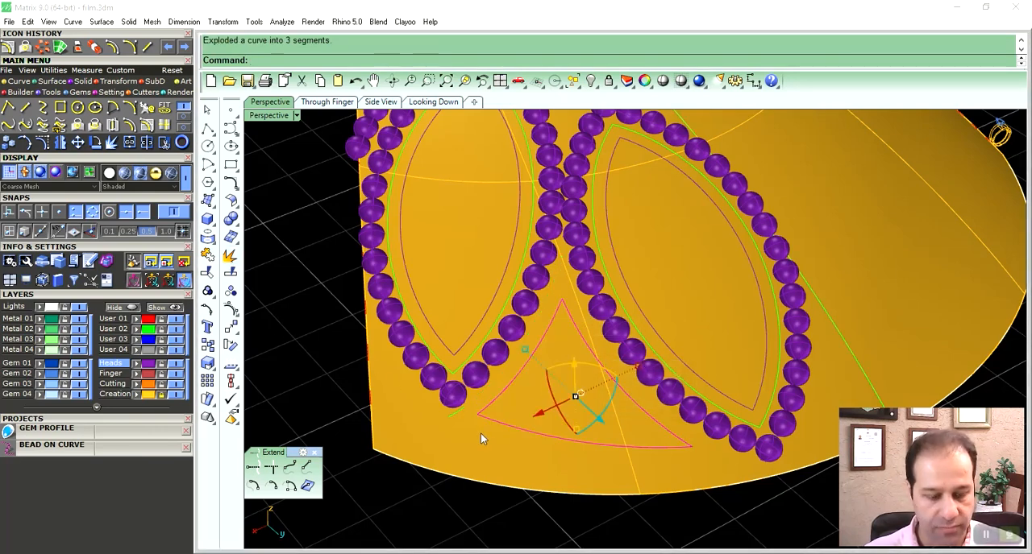
key("ctrl+r")
right_click_drag(486, 400, 560, 404)
key("Return")
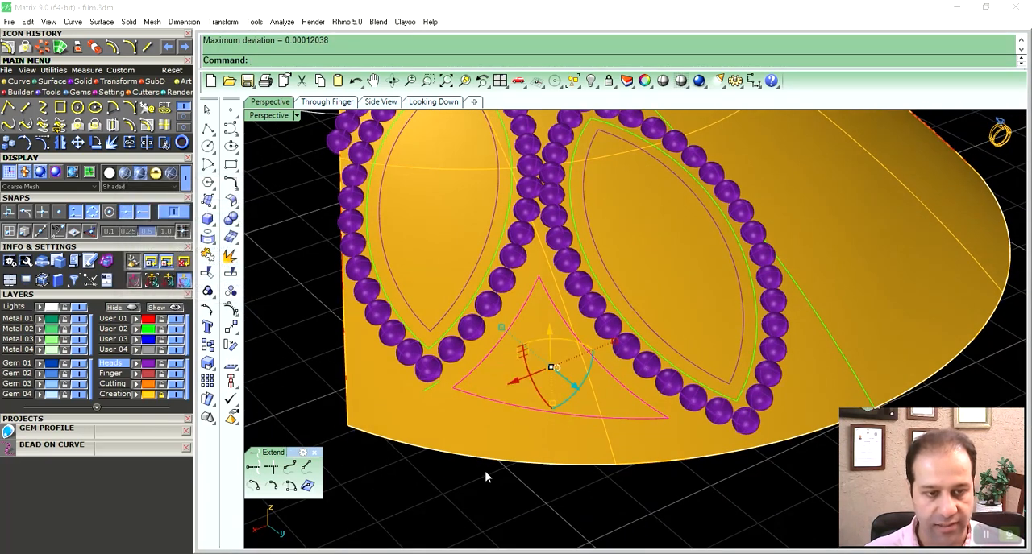
left_click(528, 442)
right_click_drag(529, 442, 581, 314)
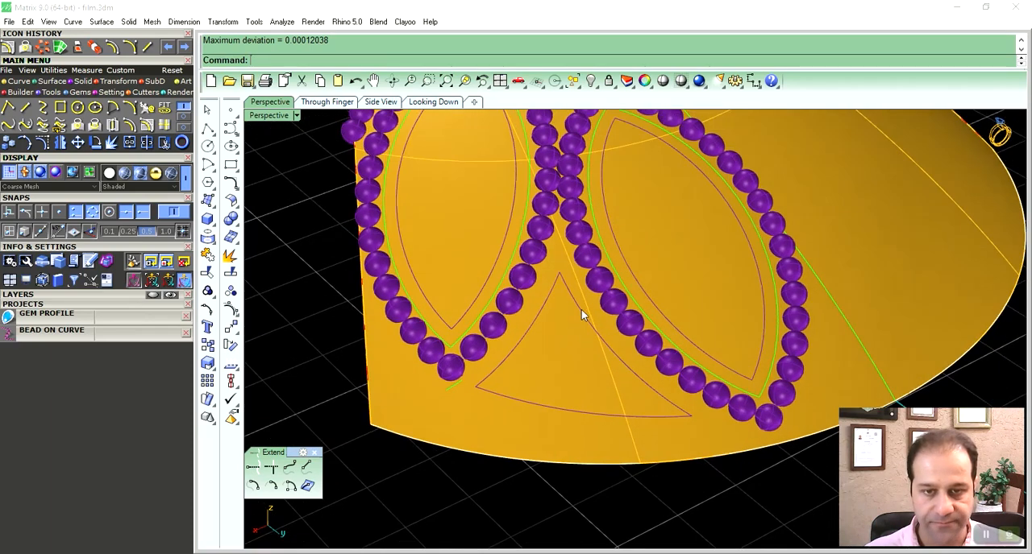
- Add a Bead on Curve row along the gap outline's side next to the right-hand marquise, using the saved youtube1 style
left_click(576, 306)
left_click(145, 334)
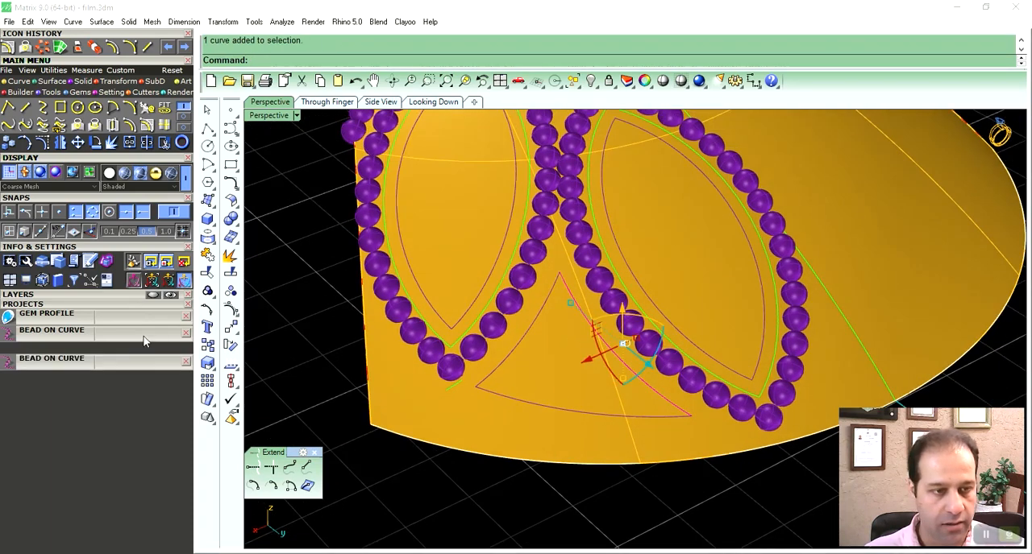
right_click_drag(620, 403, 577, 409)
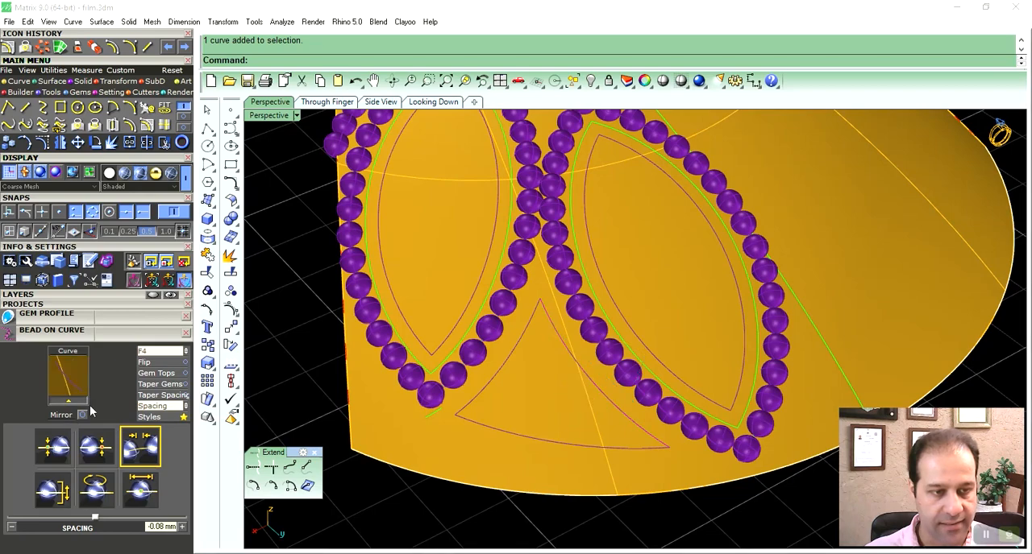
left_click(67, 395)
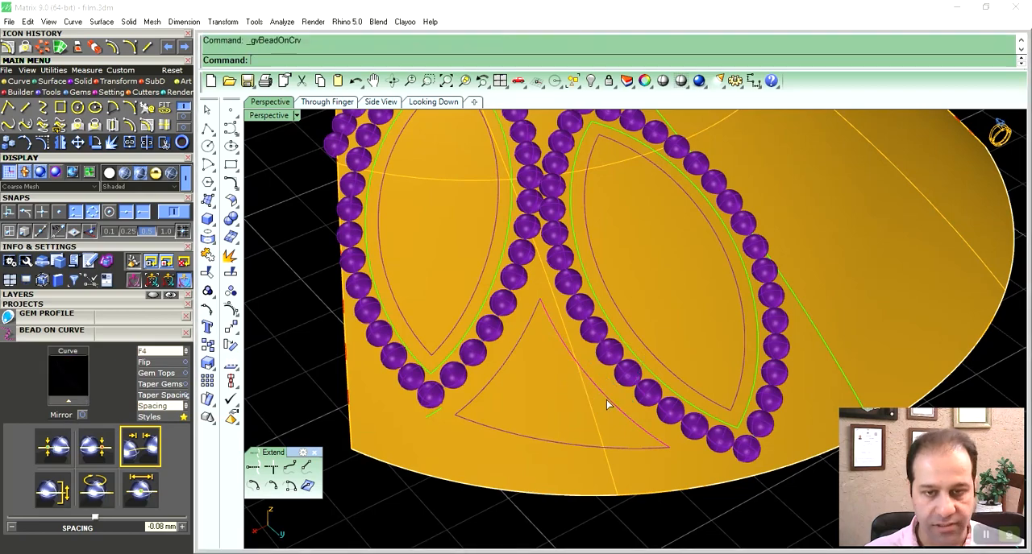
left_click(175, 417)
left_click(107, 236)
double_click(107, 239)
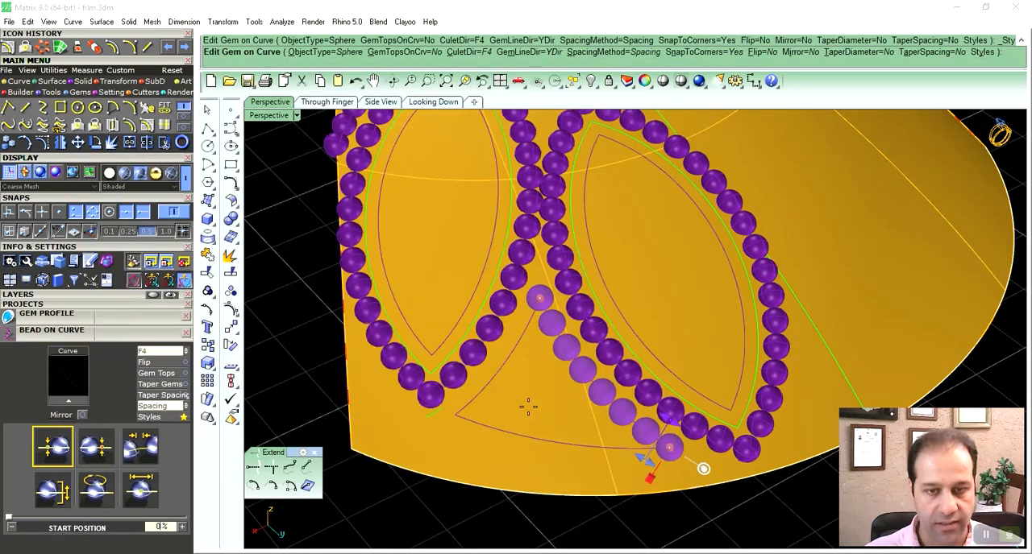
- Line the gap outline's side next to the left-hand marquise with beads in the same saved style
right_click_drag(542, 367, 537, 336)
left_click(537, 336)
right_click(529, 340)
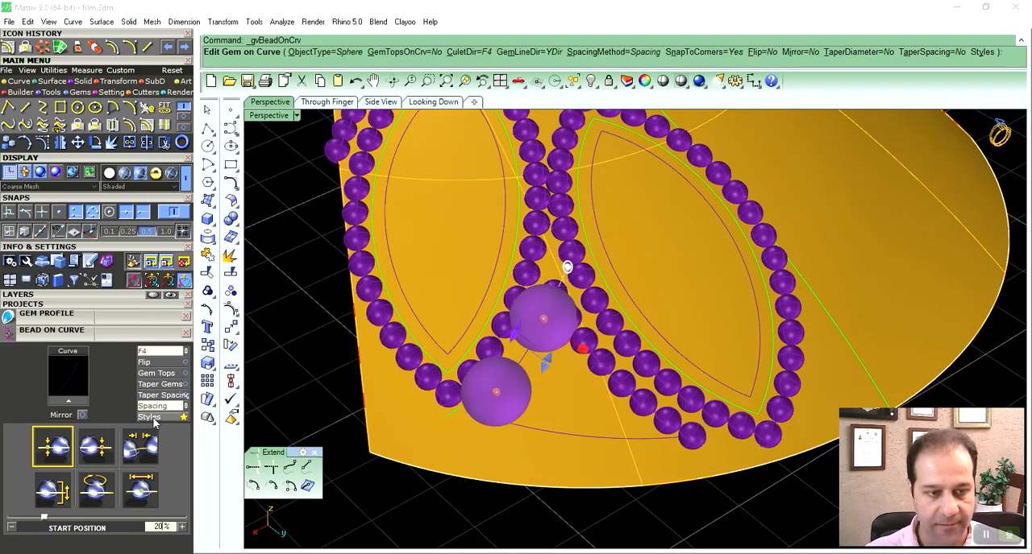
left_click(153, 417)
double_click(107, 230)
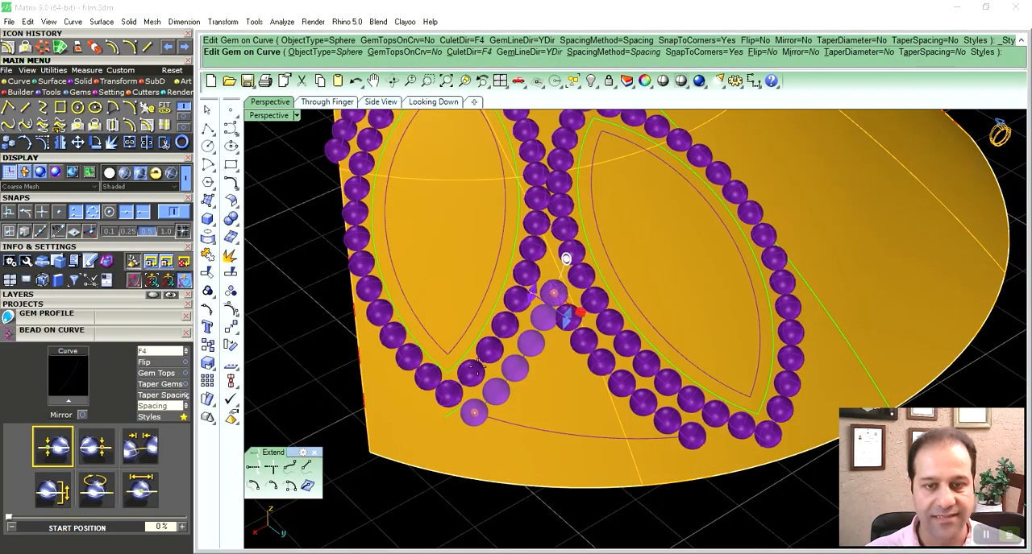
right_click(516, 361)
- Create a bead row along the gap outline's bottom curve with the same saved style
left_click(548, 430)
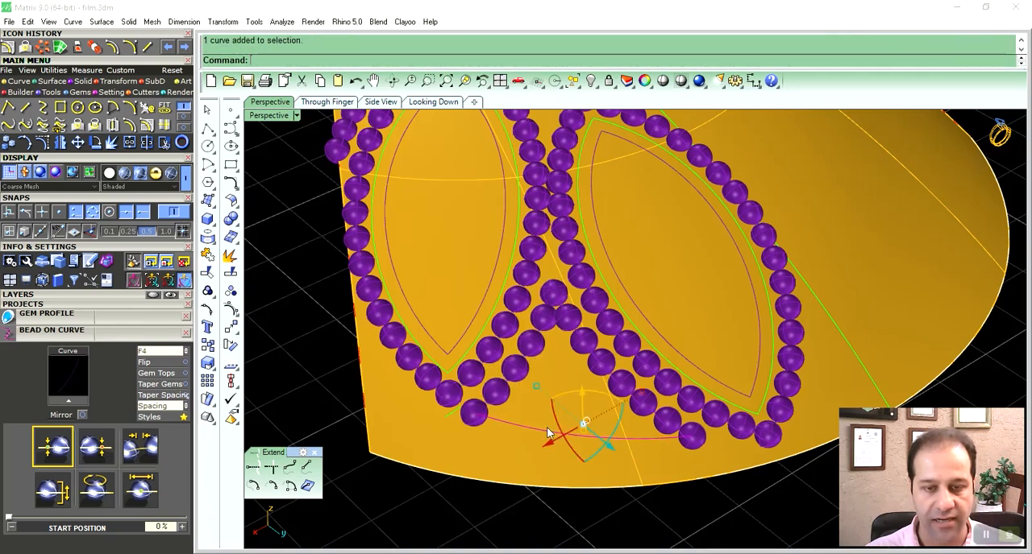
right_click(481, 428)
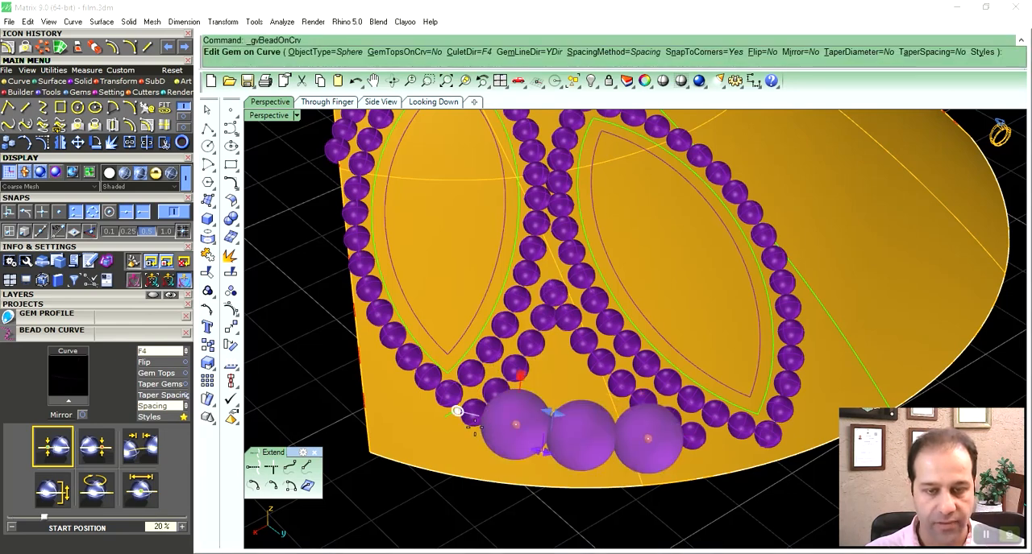
left_click(182, 417)
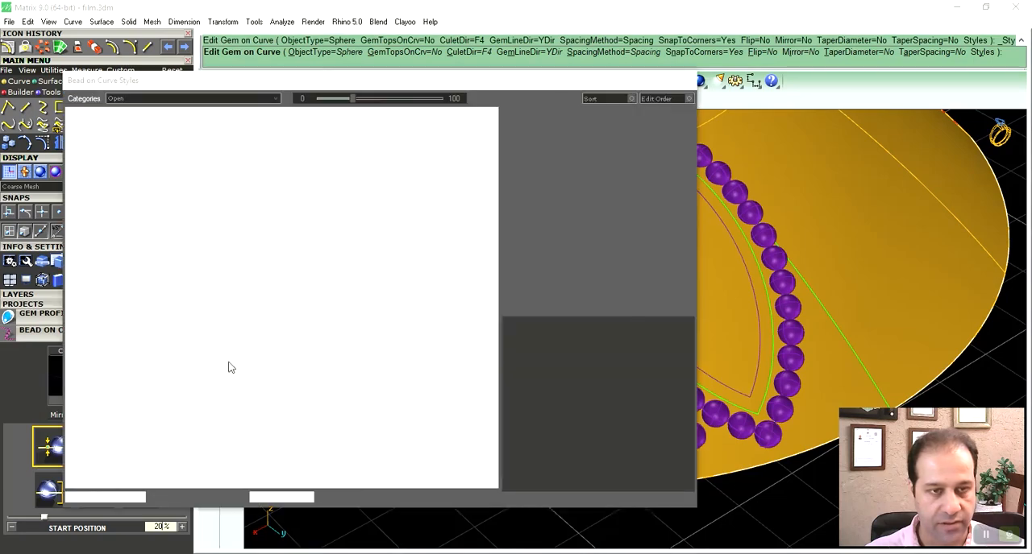
double_click(88, 222)
right_click(583, 407)
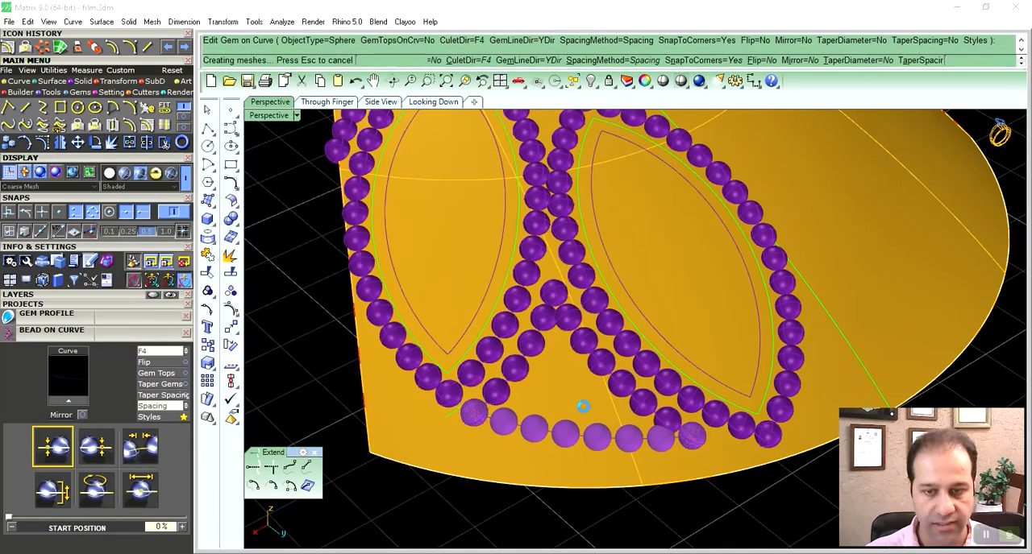
scroll(580, 390, "down", 8)
mouse_move(599, 395)
right_mouse_down()
mouse_move(605, 388)
mouse_move(617, 401)
right_mouse_up()
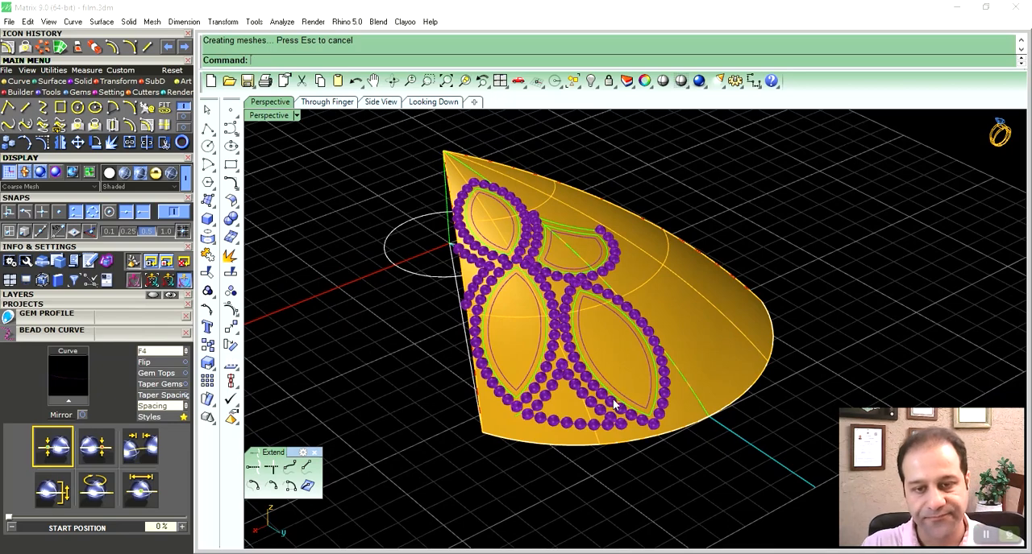
right_click_drag(610, 379, 598, 342)
right_click_drag(588, 379, 516, 305)
right_click_drag(523, 329, 547, 315)
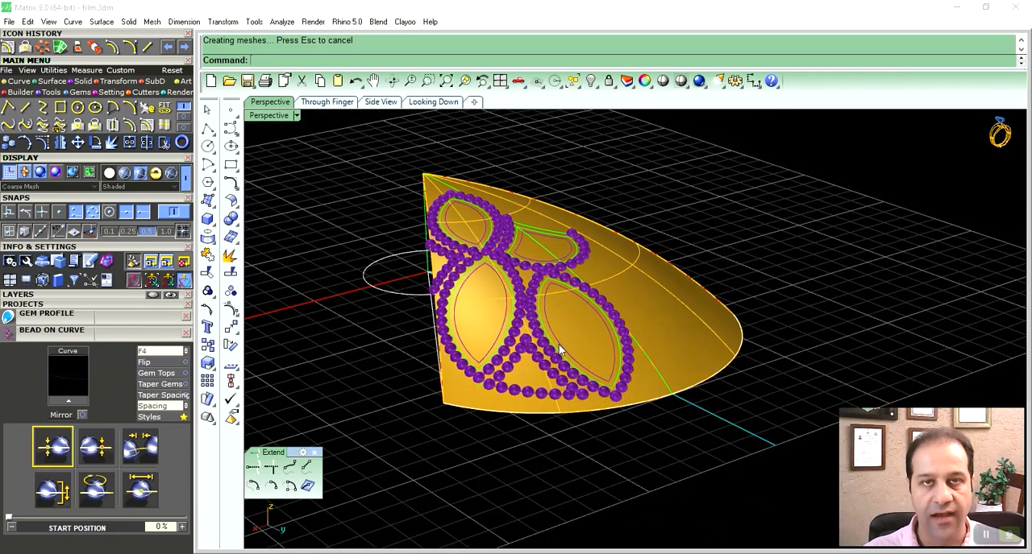
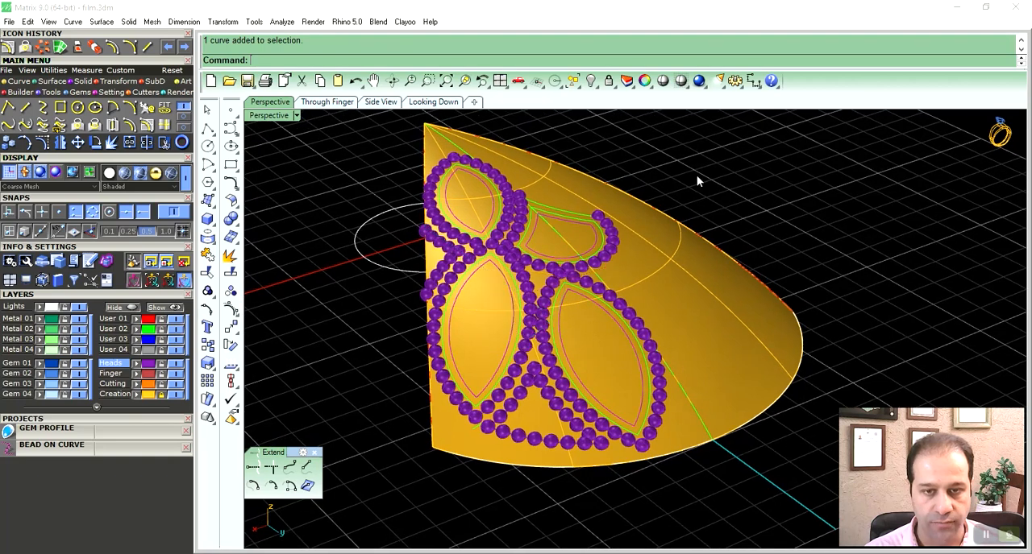
- Unlock the Creation layer with the domed petal surface and save the project as Default_10
left_click(162, 395)
right_click_drag(482, 340, 494, 366)
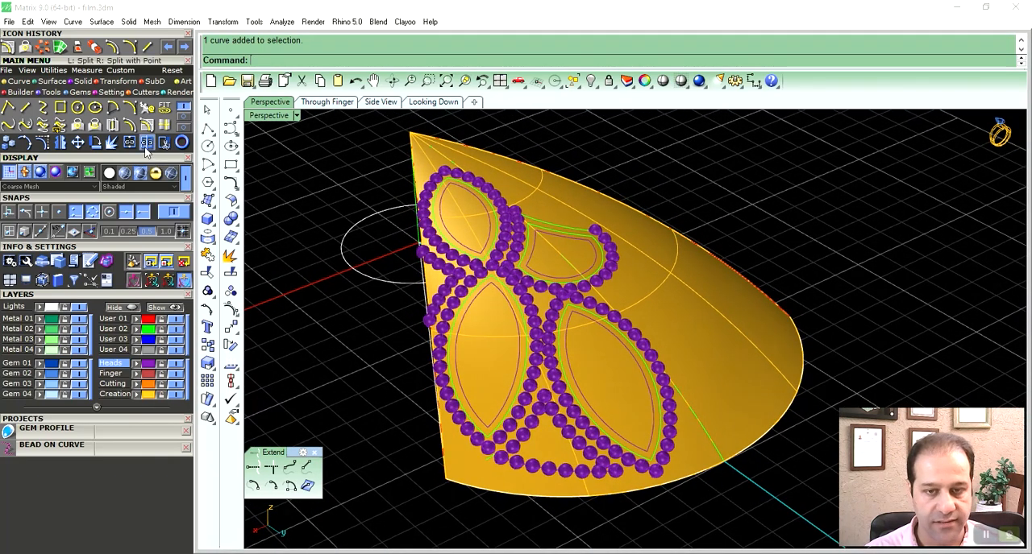
left_click(621, 314)
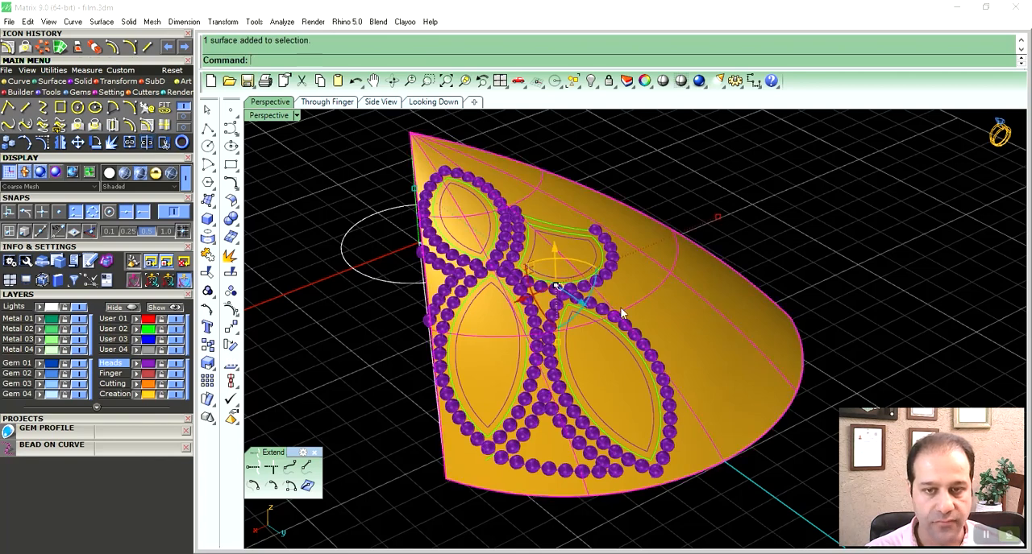
left_click(121, 421)
left_click_drag(68, 496, 174, 495)
left_click(157, 482)
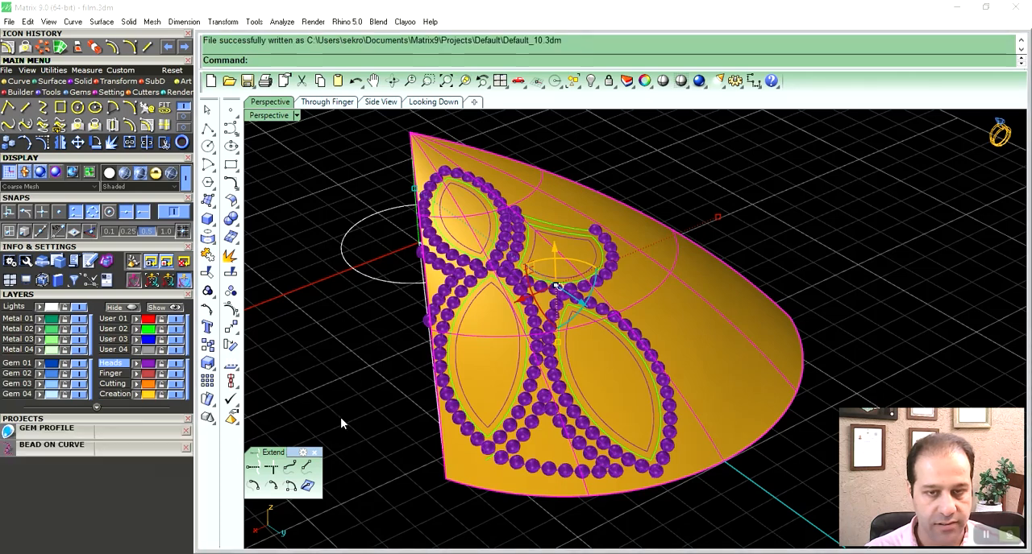
- Split the domed petal surface with the four innermost outlines and delete the surrounding part of the surface
left_click(147, 143)
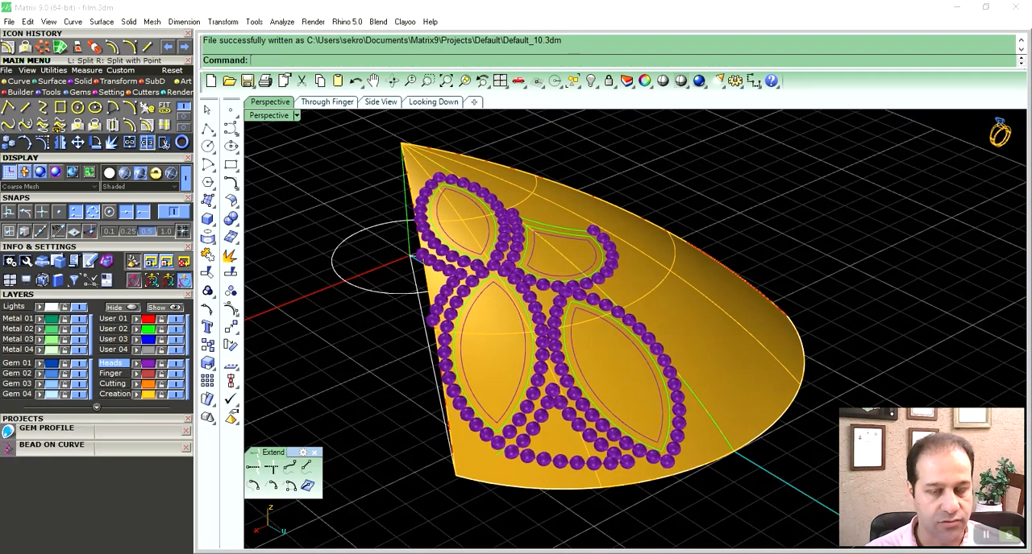
left_click(691, 317)
right_click(653, 333)
left_click(525, 331)
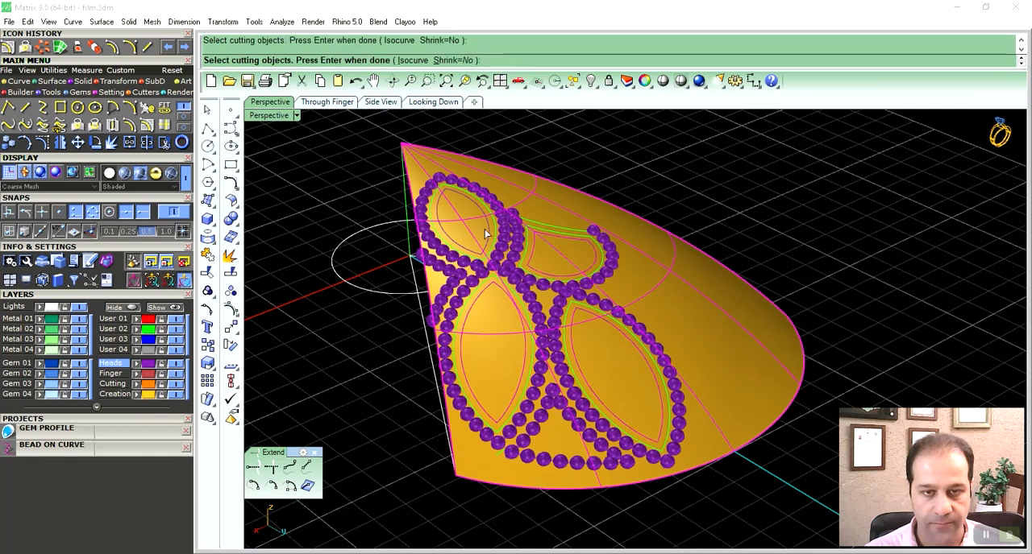
key("Return")
left_click(659, 304)
key("Delete")
- Offset the four inset surfaces by 0.5 as solids, with all directions flipped downwards
left_click(610, 371)
left_click(519, 313, "shift")
left_click(550, 259, "shift")
left_click(550, 258, "shift")
left_click(473, 233, "shift")
right_click_drag(530, 326, 461, 228)
left_click(53, 81)
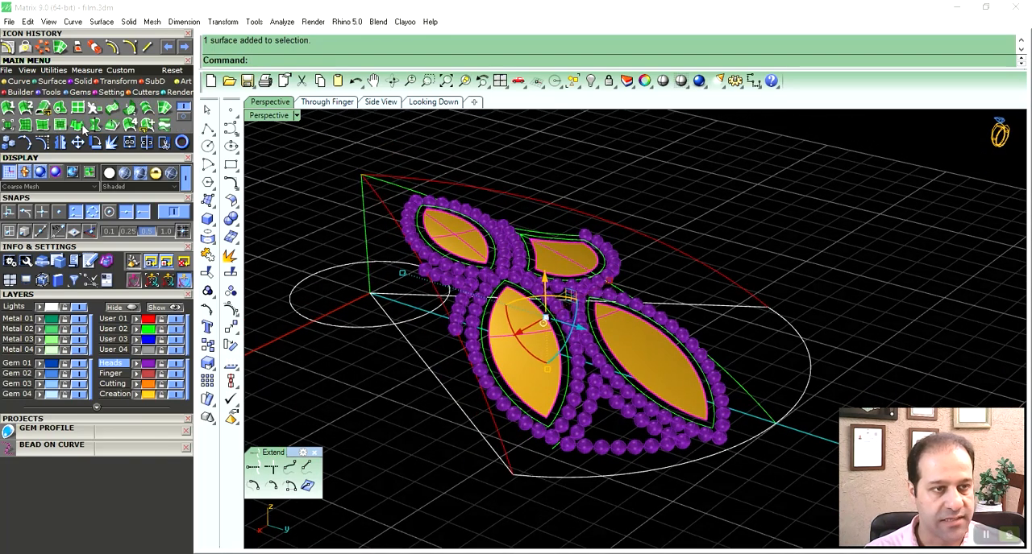
left_click(81, 108)
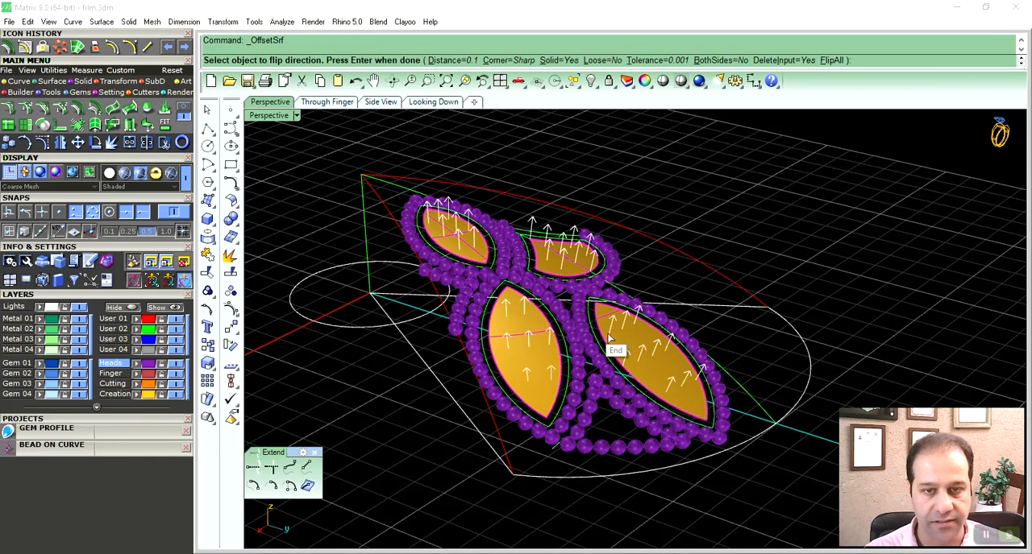
left_click(830, 60)
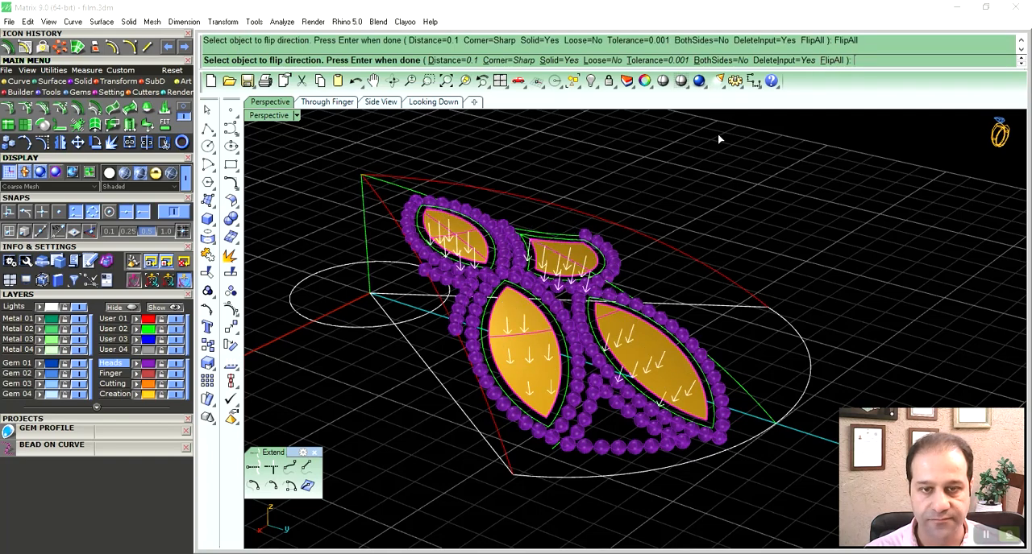
right_click_drag(582, 302, 587, 275)
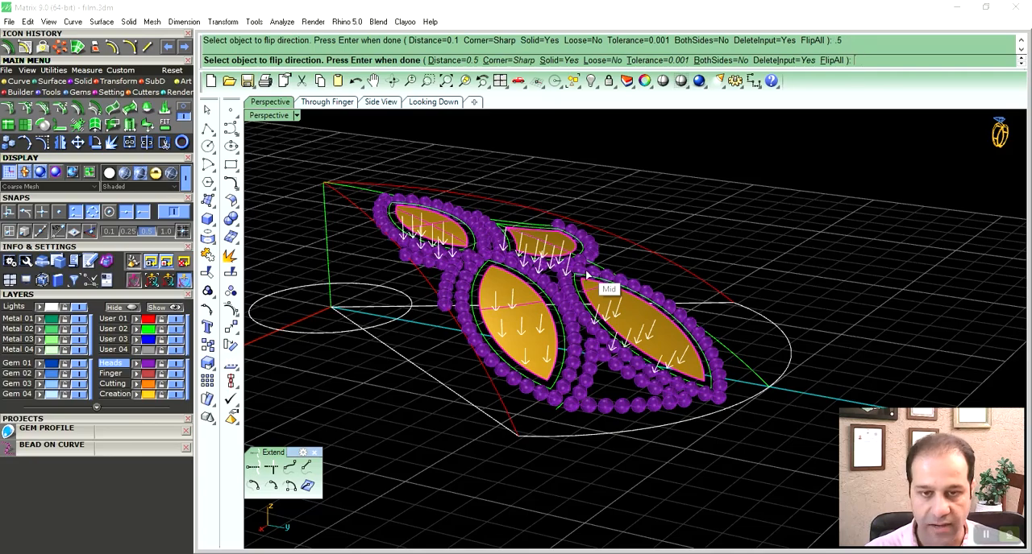
key("Return")
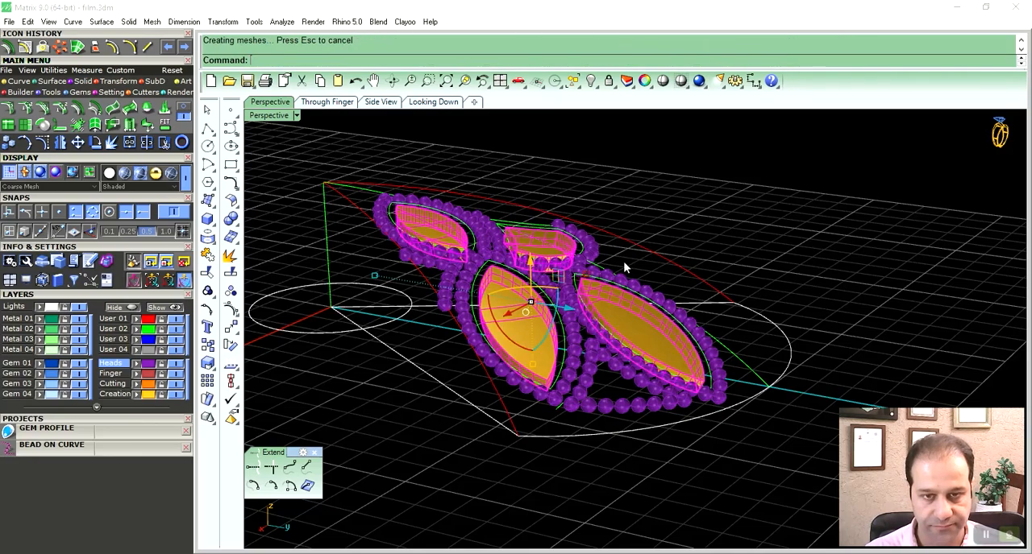
- Hide the Heads layer and delete the inner outline curves around the right-hand marquise solid
right_click_drag(606, 343, 573, 341)
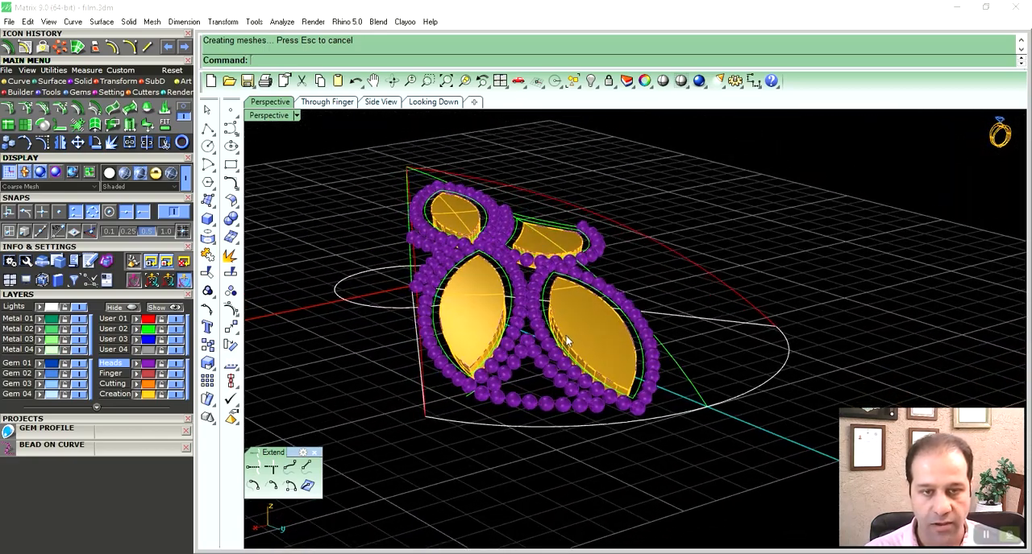
left_click(177, 364)
right_click_drag(546, 324, 535, 344)
scroll(534, 342, "up", 1)
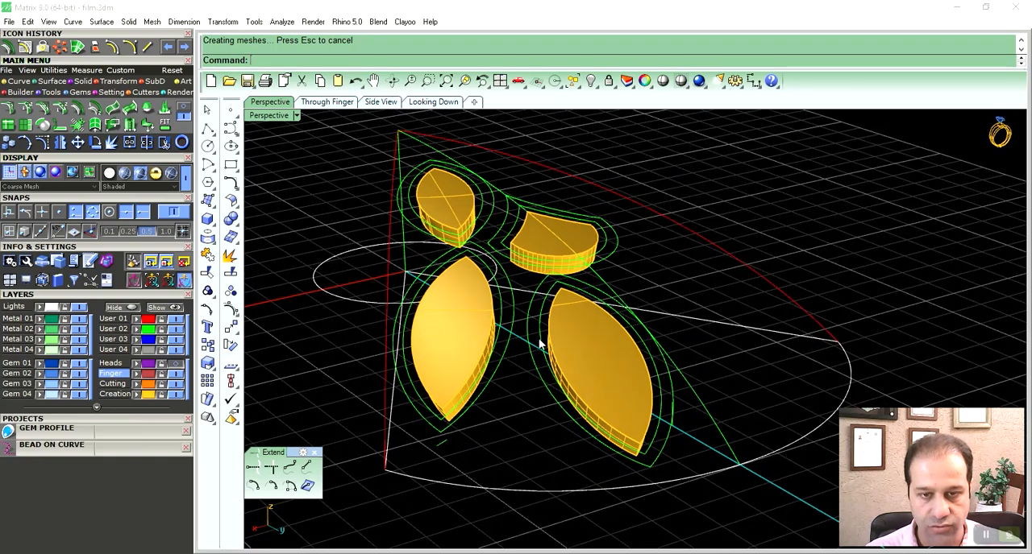
left_click(538, 341)
key("Delete")
left_click(572, 282)
key("Delete")
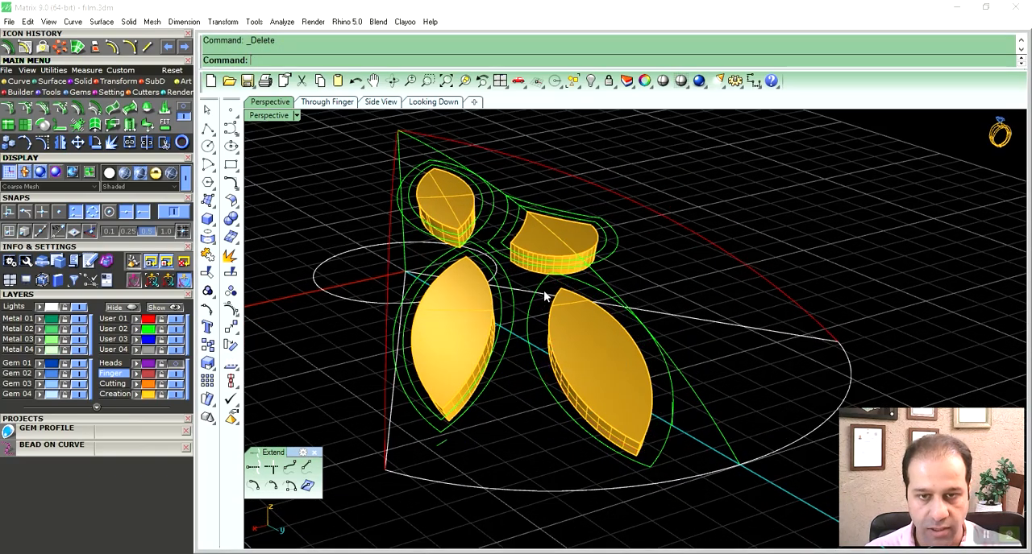
- Delete the inner outline curves around the left-hand marquise, the fan-shaped solid and the small upper marquise
right_click_drag(547, 292, 551, 334)
left_click(498, 313)
key("Delete")
left_click(462, 291)
key("Delete")
left_click(498, 253)
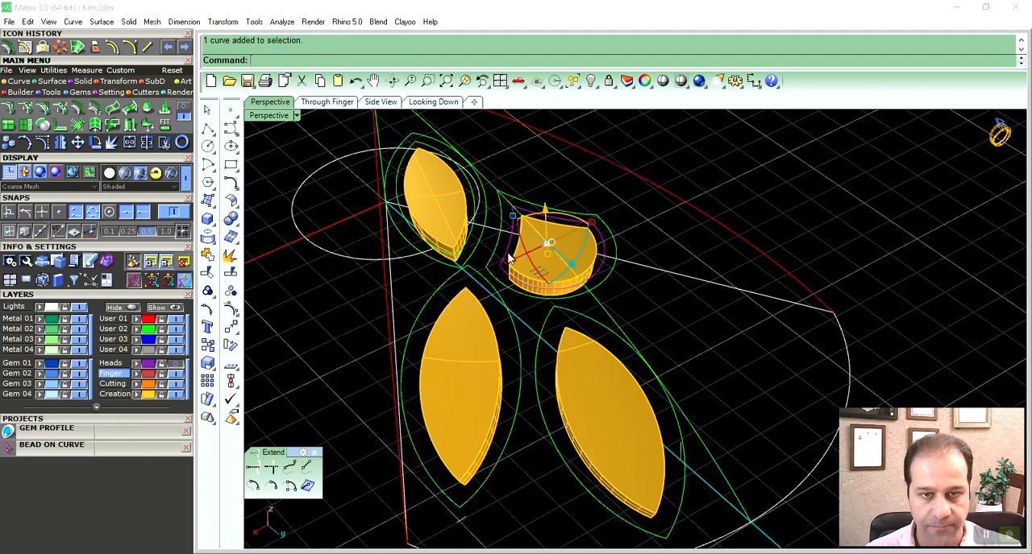
key("Delete")
left_click(476, 238)
key("Delete")
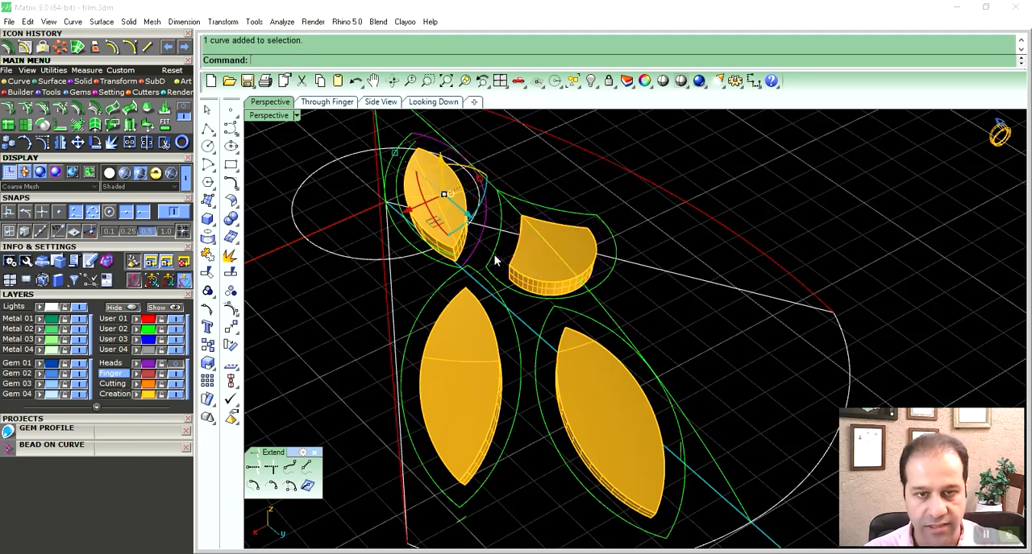
- Join the outer outline curves around the small upper marquise, and hide the outer outlines of all four solids
left_click(447, 266, "shift")
key("ctrl+j")
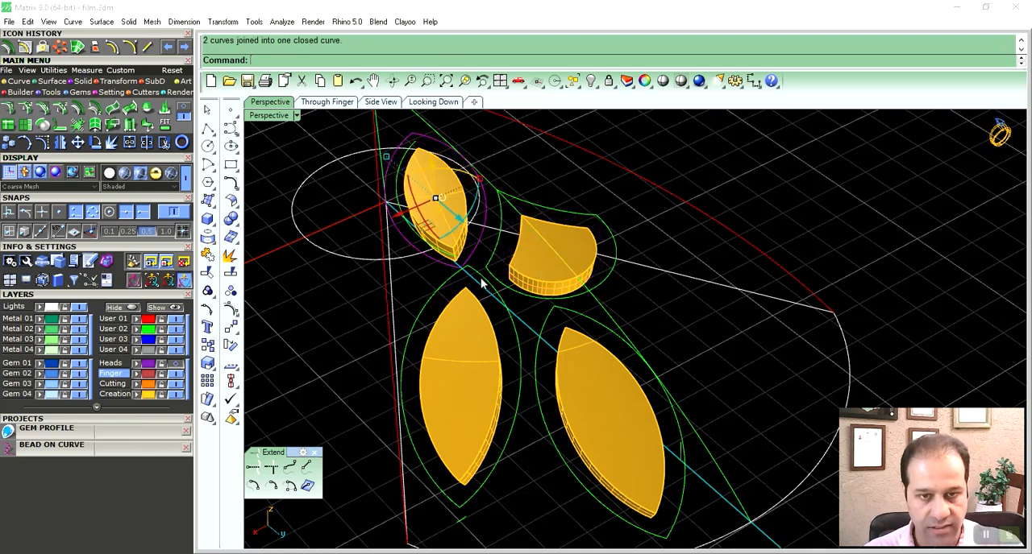
left_click(478, 275, "shift")
left_click(451, 274, "shift")
left_click(544, 318, "shift")
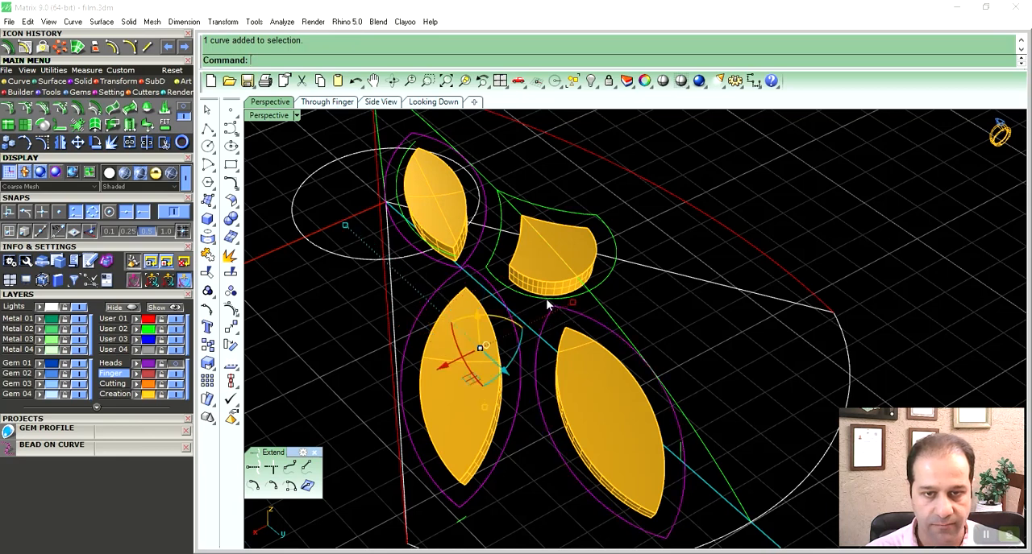
left_click(541, 302, "shift")
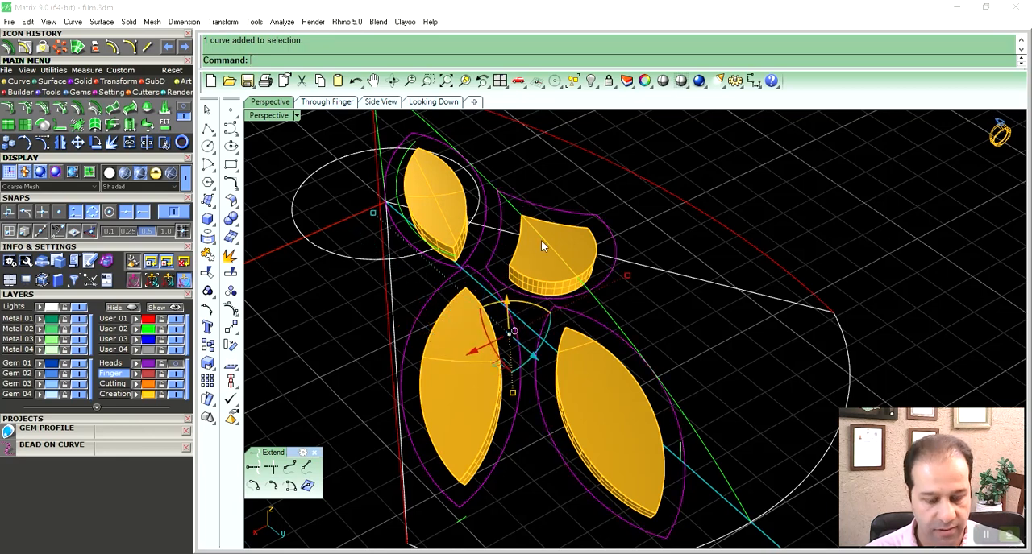
key("ctrl+j")
key("ctrl+h")
- Delete the stray short curve segments near the lower ends of the two large marquise solids
right_click_drag(544, 266, 594, 351)
left_click(629, 385)
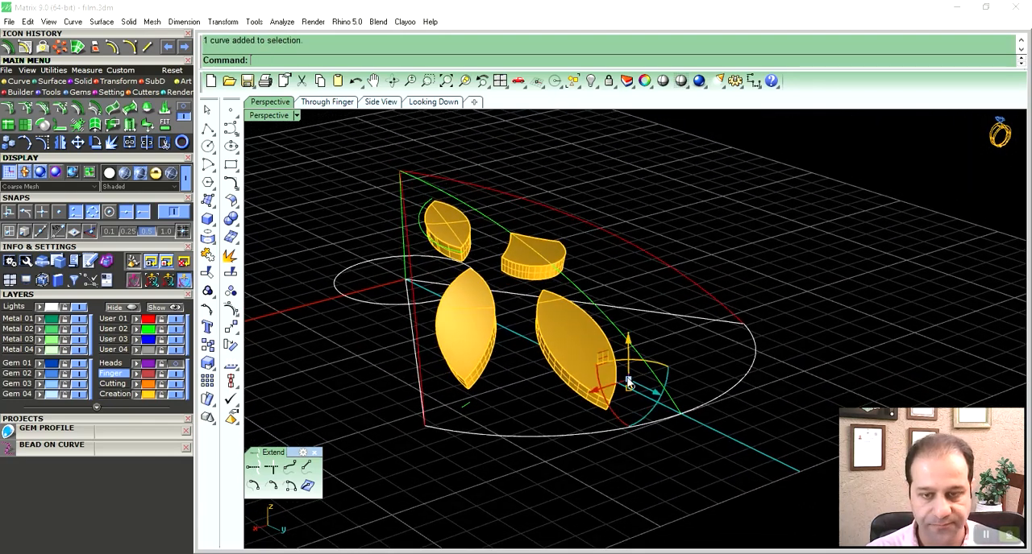
left_click(464, 404)
key("Delete")
- Hide the petal's guide curves and delete the leftover inner arc around the small upper marquise
left_click(555, 210)
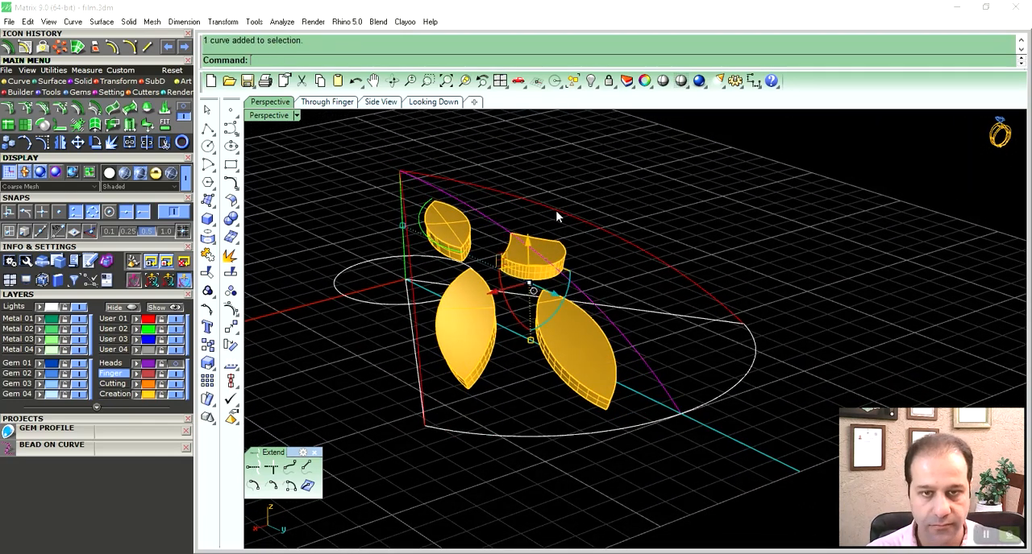
left_click(410, 263, "shift")
key("ctrl+h")
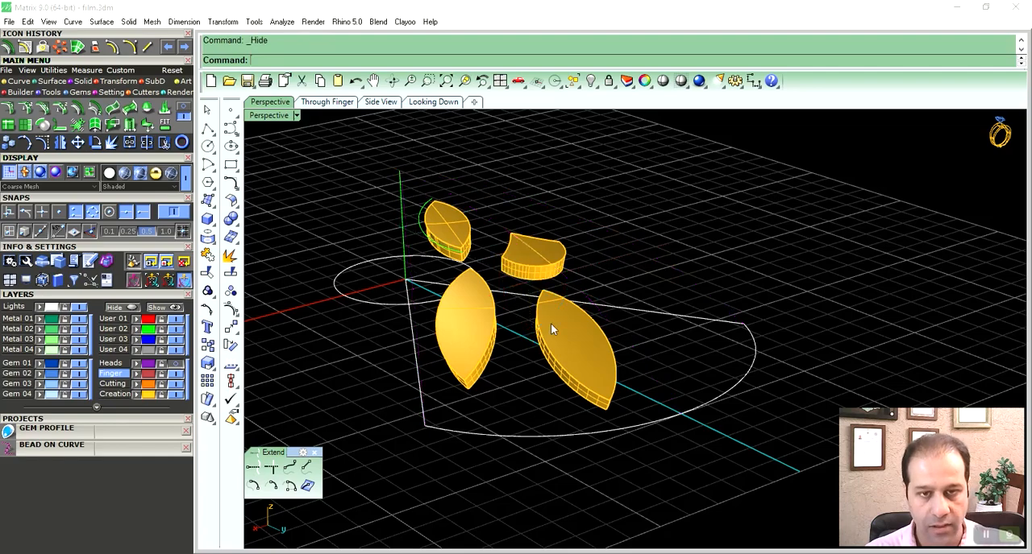
right_click_drag(550, 323, 529, 331)
left_click(451, 193)
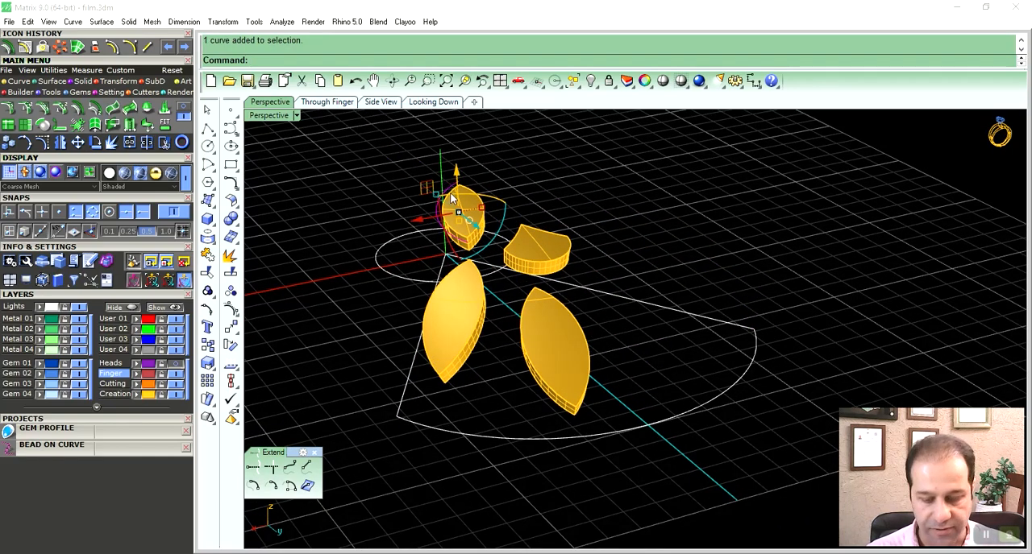
key("Delete")
- Draw a line across the top of the right-hand marquise solid between the midpoints of its long edges
right_click_drag(559, 369, 578, 303)
scroll(573, 297, "up", 6)
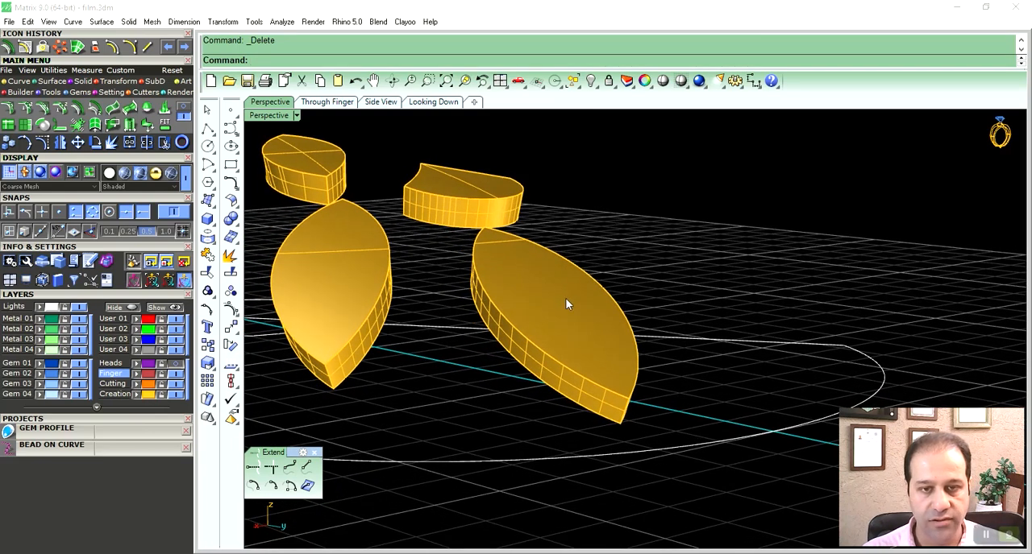
type("line")
key("Return")
right_click_drag(355, 319, 524, 373)
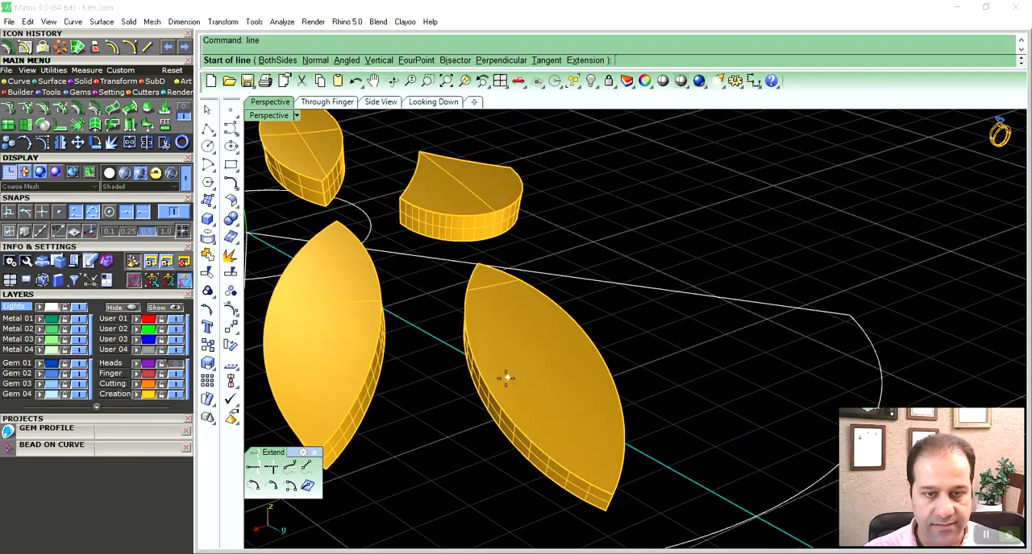
left_click(486, 385)
left_click(598, 352)
right_click_drag(559, 356, 553, 334)
- Draw a line across the top of the left-hand marquise solid between its edge midpoints
right_click(391, 255)
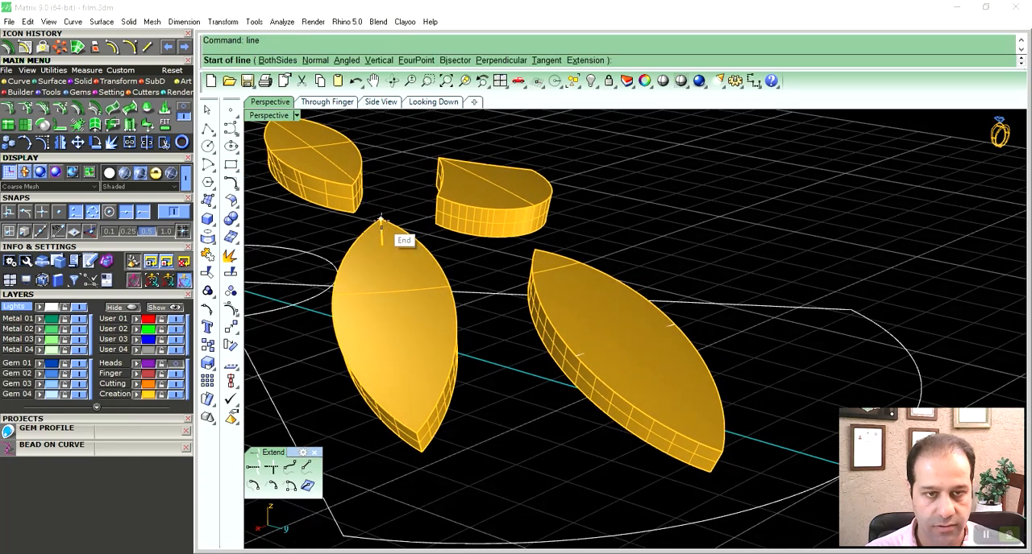
left_click(453, 320)
right_click_drag(367, 331, 387, 335)
left_click(387, 348)
right_click_drag(457, 247, 488, 277, "shift")
- Draw lines across the tops of the fan-shaped solid and the small upper marquise solid
right_click(489, 277)
left_click(463, 266)
left_click(551, 213)
right_click_drag(350, 247, 388, 258, "shift")
right_click(387, 257)
left_click(372, 242)
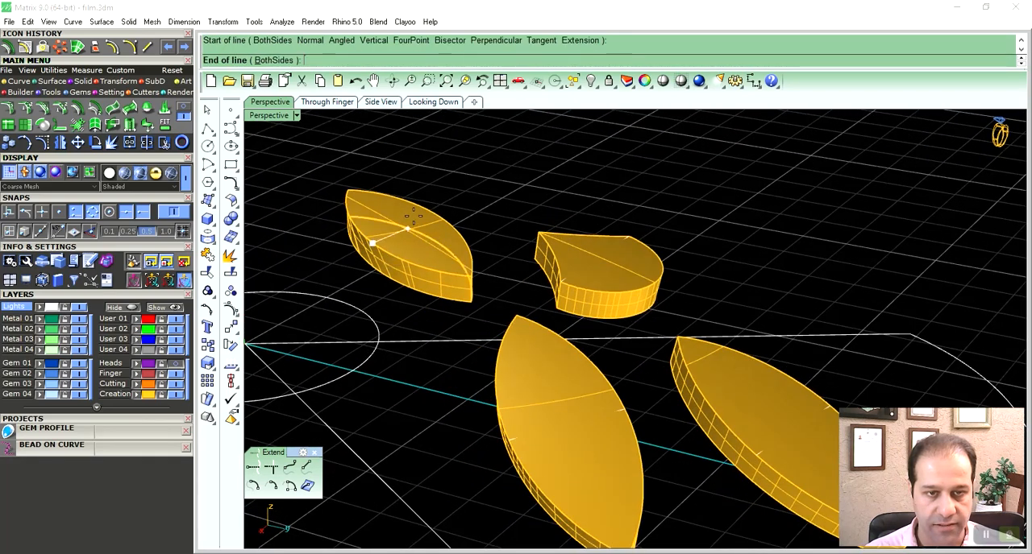
left_click(440, 216)
right_click_drag(504, 292, 501, 299)
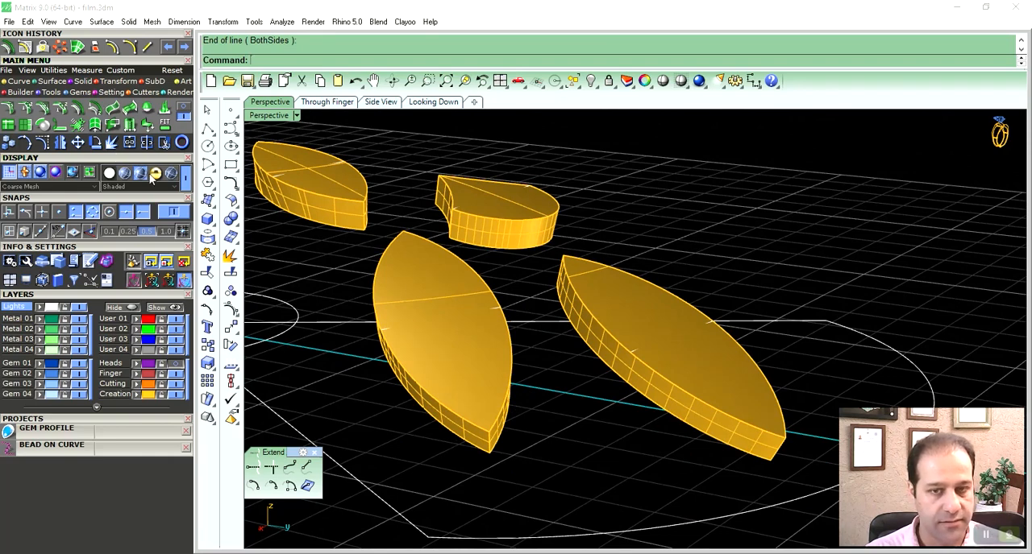
- Extract the top surfaces of all four solids and delete them to leave open shells
left_click(86, 83)
left_click(96, 110)
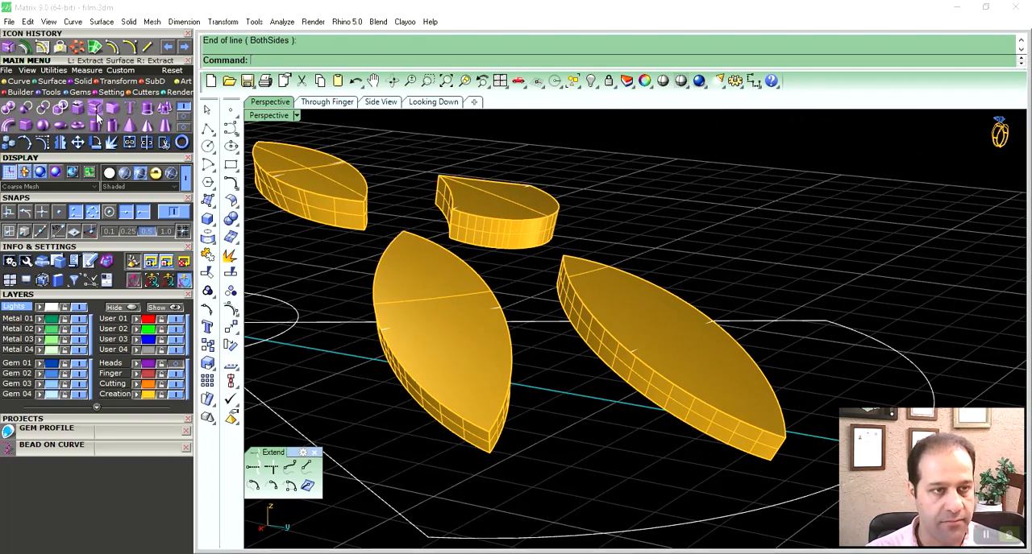
left_click(618, 321)
left_click(492, 355)
left_click(341, 191)
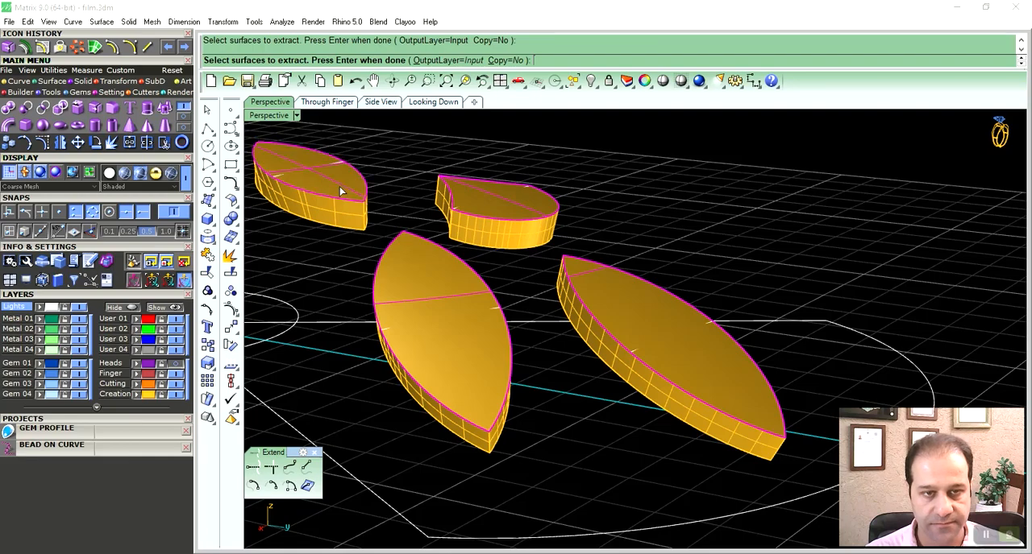
key("Return")
key("Delete")
right_click_drag(598, 368, 549, 330)
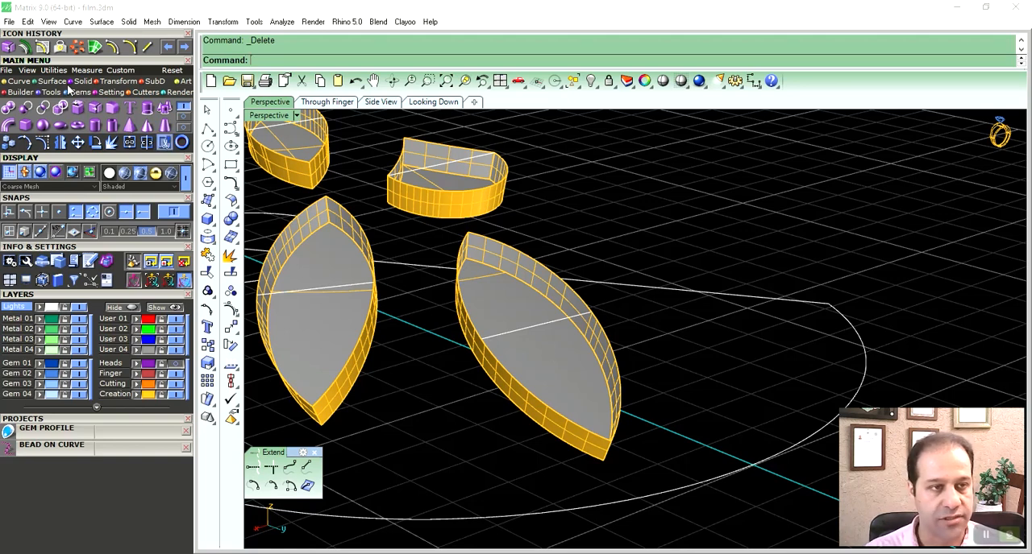
- Draw a line across the bottom of the right-hand marquise shell between its lower edge midpoints
left_click(16, 82)
left_click(9, 108)
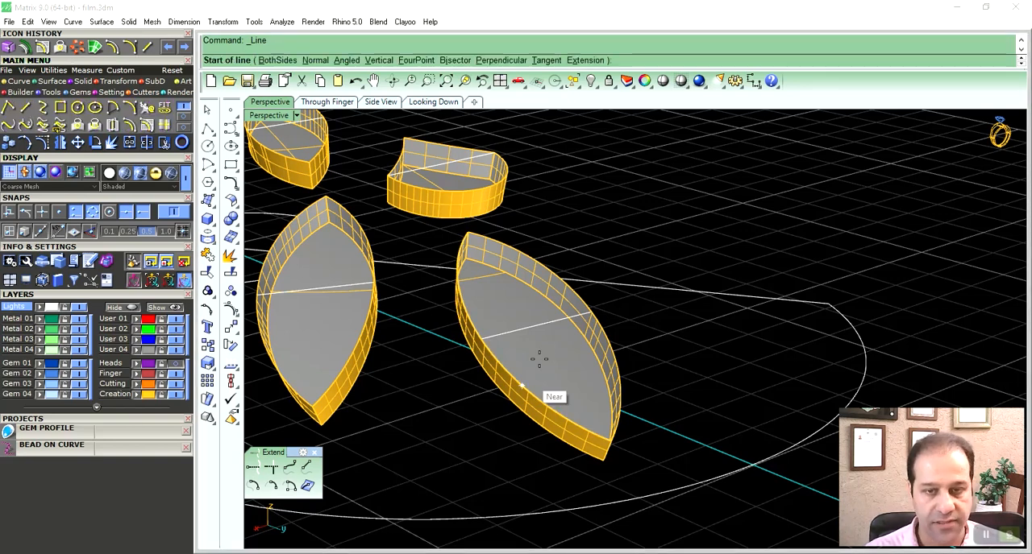
left_click(583, 334)
left_click(477, 366)
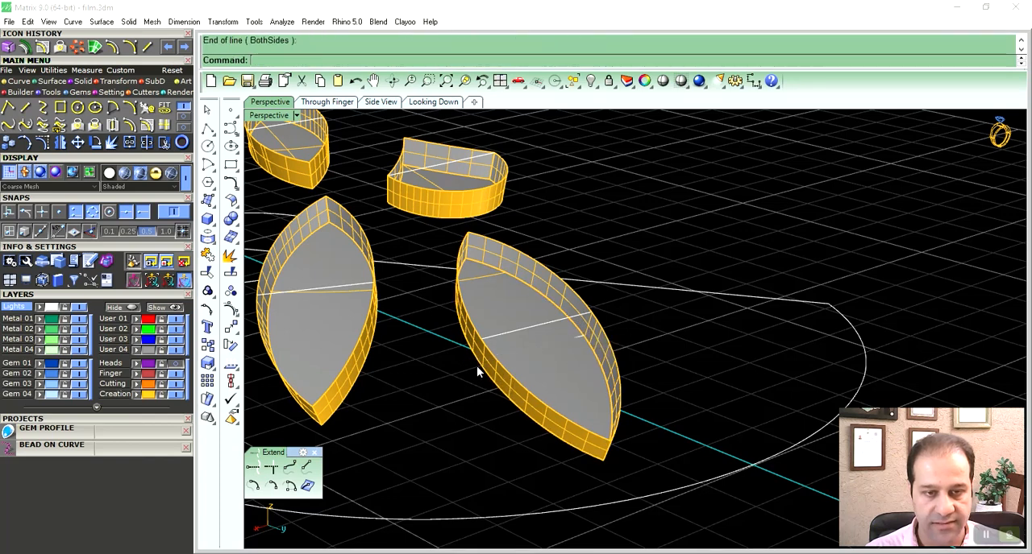
- Draw a line across the bottom of the left-hand marquise shell between its lower edge midpoints
key("Return")
left_click(376, 307)
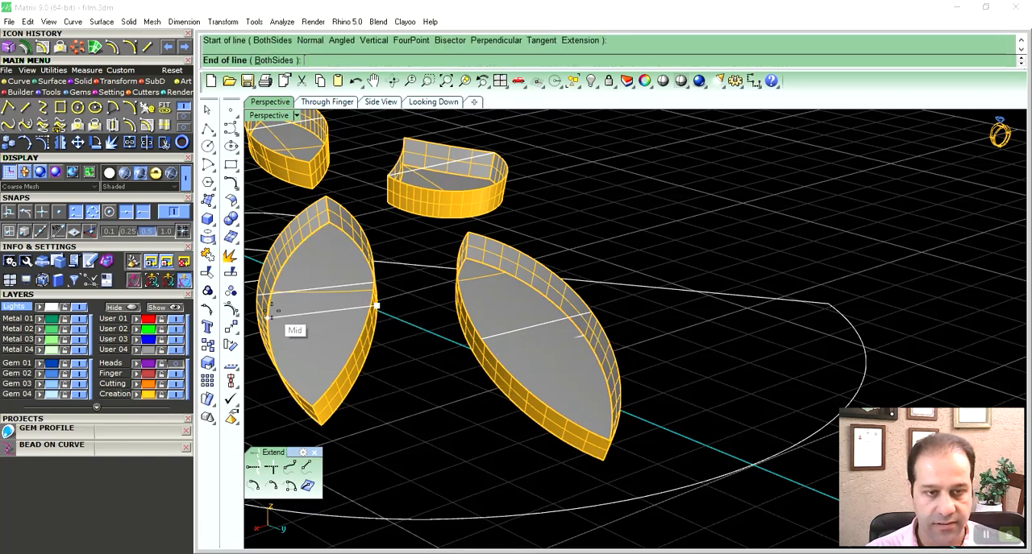
left_click(272, 311)
- Draw a line across the bottom of the fan-shaped shell between its lower corner points
right_click_drag(452, 217, 520, 314, "shift")
right_click(489, 283)
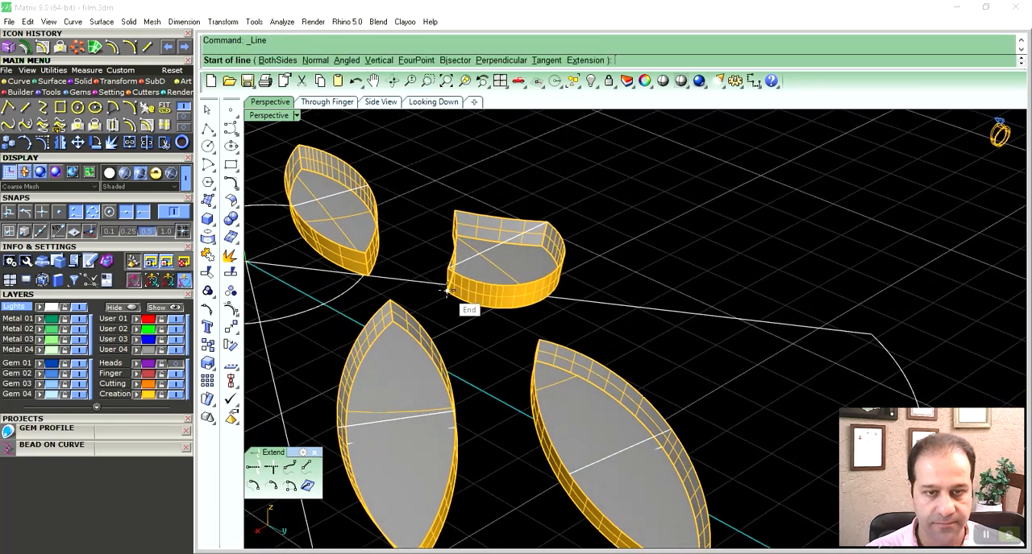
left_click(447, 291)
left_click(545, 244)
right_click(535, 242)
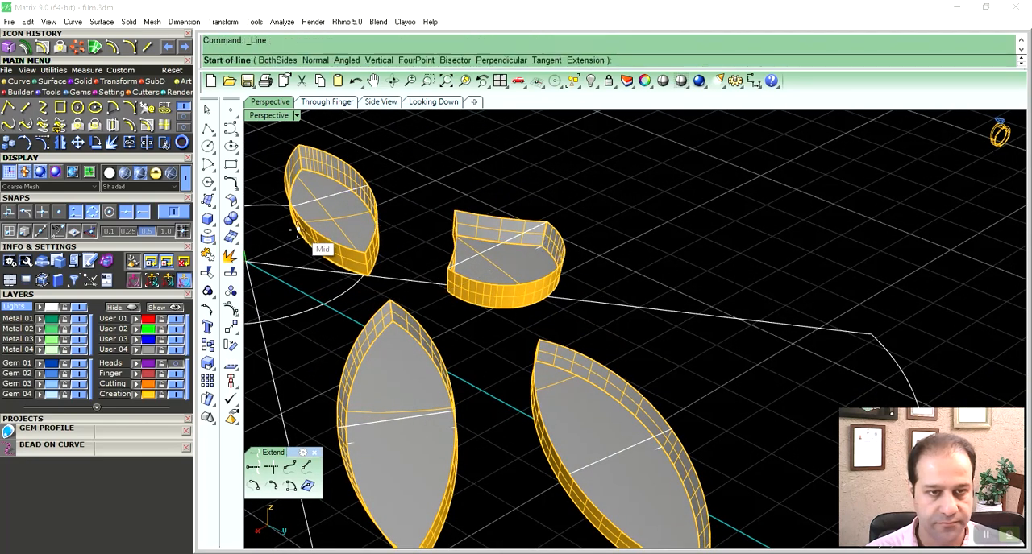
- Draw a line across the bottom of the small marquise shell and a vertical line joining the midpoints of its two cross lines
left_click(297, 230)
left_click(364, 208)
right_click(340, 208)
left_click(330, 196)
left_click(337, 217)
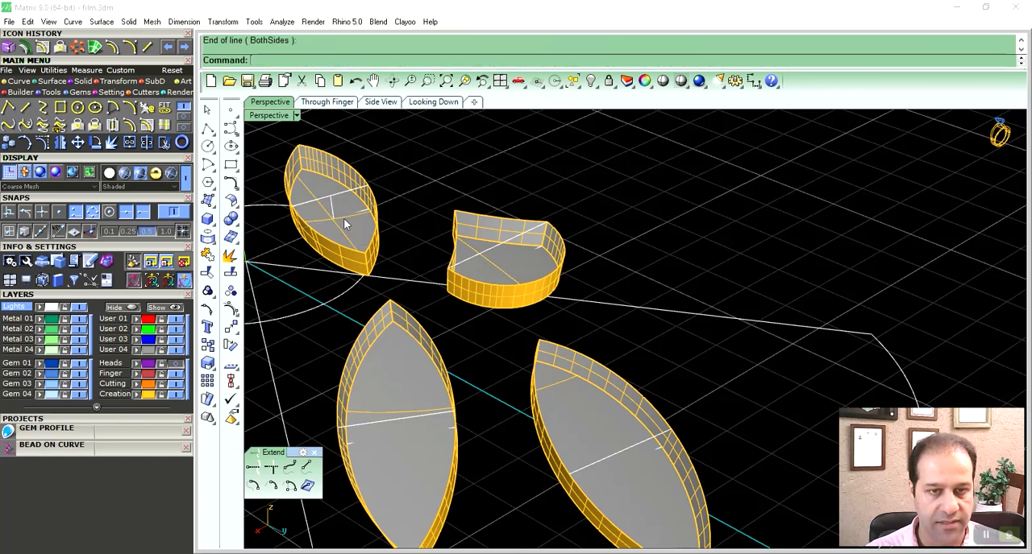
- Draw vertical lines joining the midpoints of the upper and lower cross lines in the fan-shaped and two large marquise shells
right_click(343, 218)
left_click(494, 249)
left_click(502, 269)
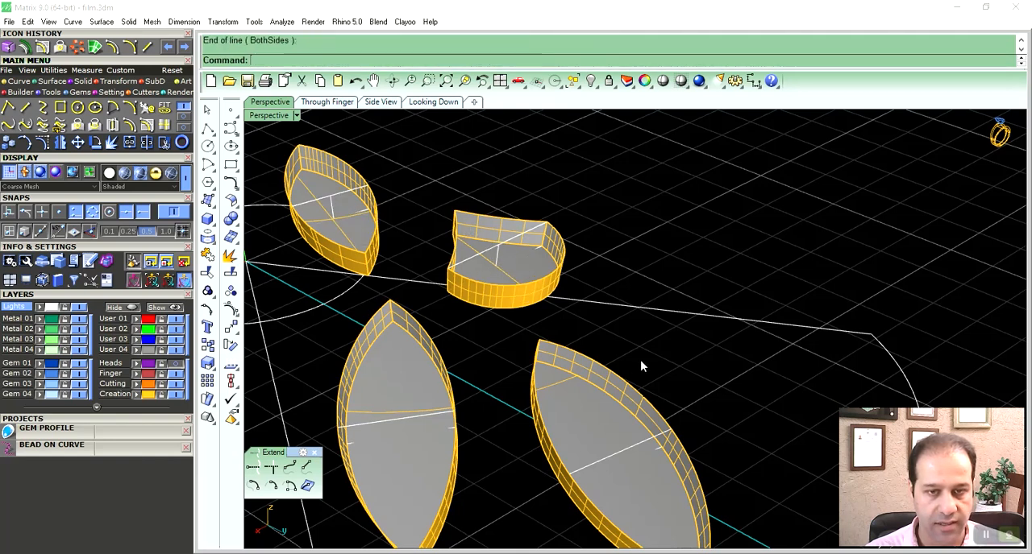
right_click_drag(640, 362, 632, 291, "shift")
right_click(623, 344)
left_click(609, 375)
left_click(606, 392)
right_click(457, 362)
left_click(389, 346)
left_click(394, 363)
- Draw a Start, End, Point arc between the upper tips of the right-hand marquise shell, passing through the midpoint of its vertical line
right_click_drag(685, 361, 615, 335, "shift")
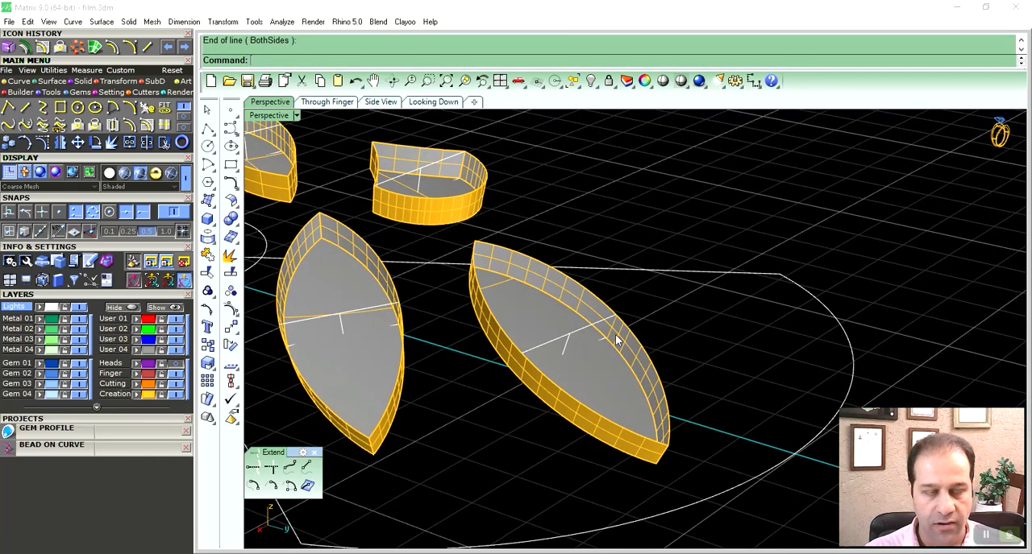
left_click(72, 22)
mouse_move(108, 187)
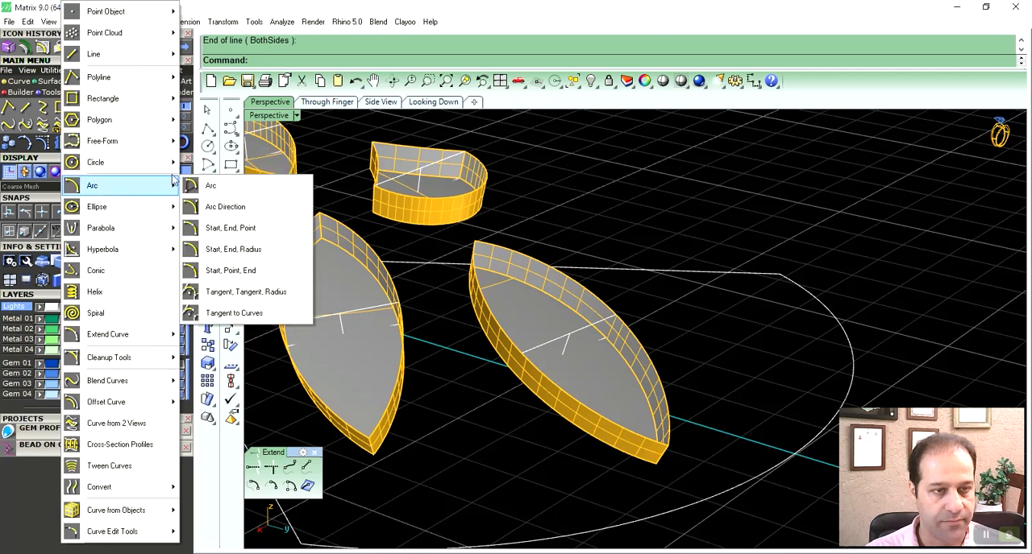
left_click(240, 230)
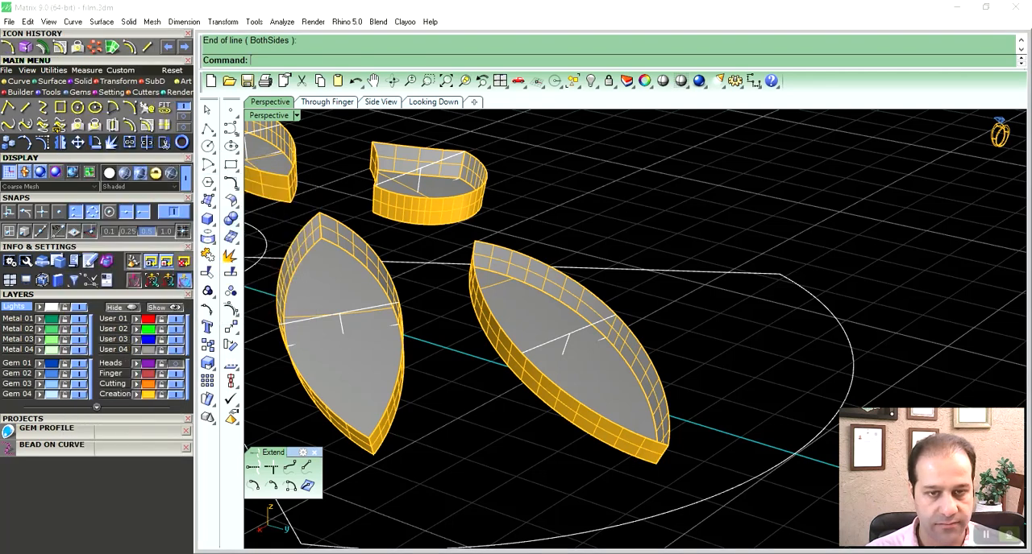
right_click_drag(490, 253, 442, 235, "shift")
left_click(425, 229)
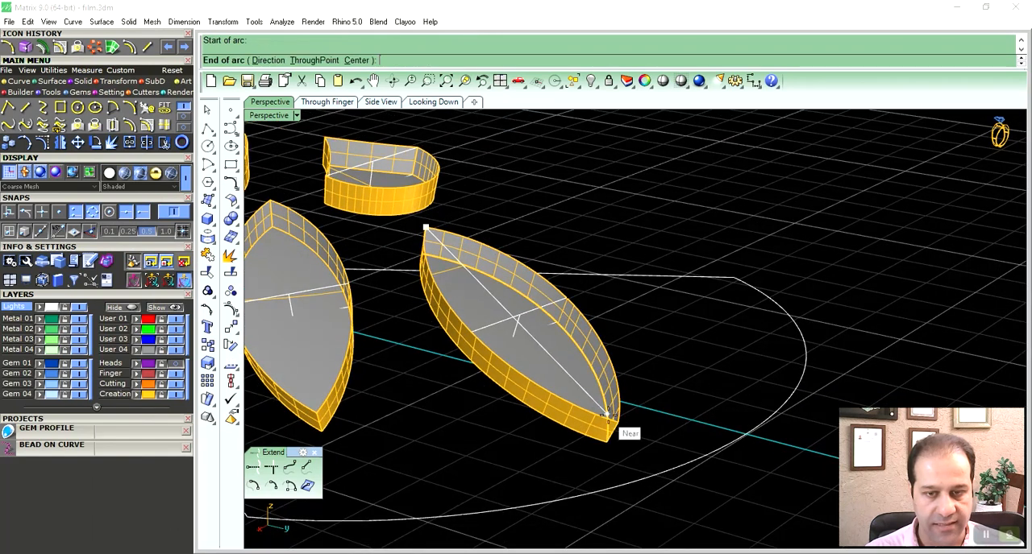
left_click(617, 422)
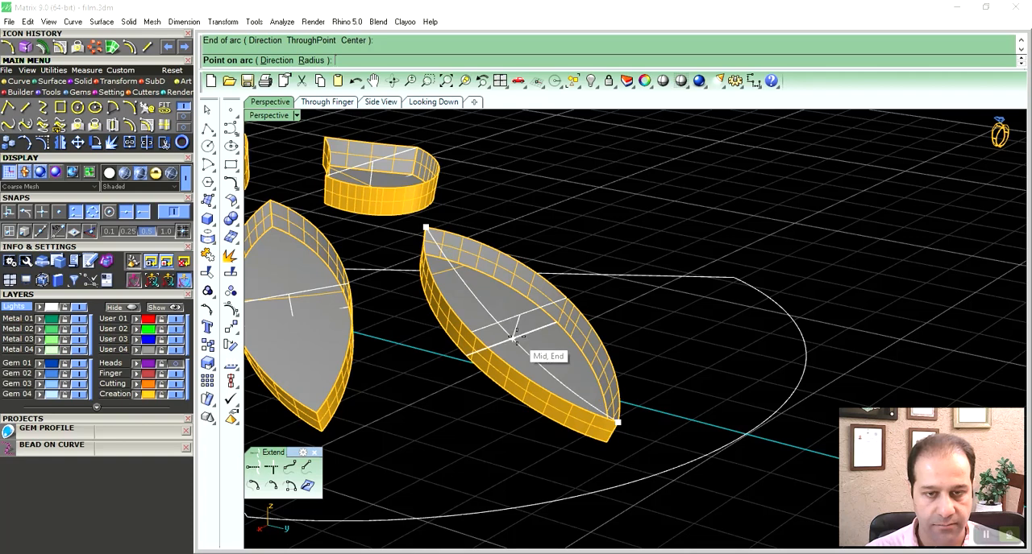
left_click(516, 329)
- Draw an arc between the upper tips of the left-hand marquise shell, dipping to its short vertical line
right_click_drag(428, 332, 584, 325, "shift")
right_click(582, 332)
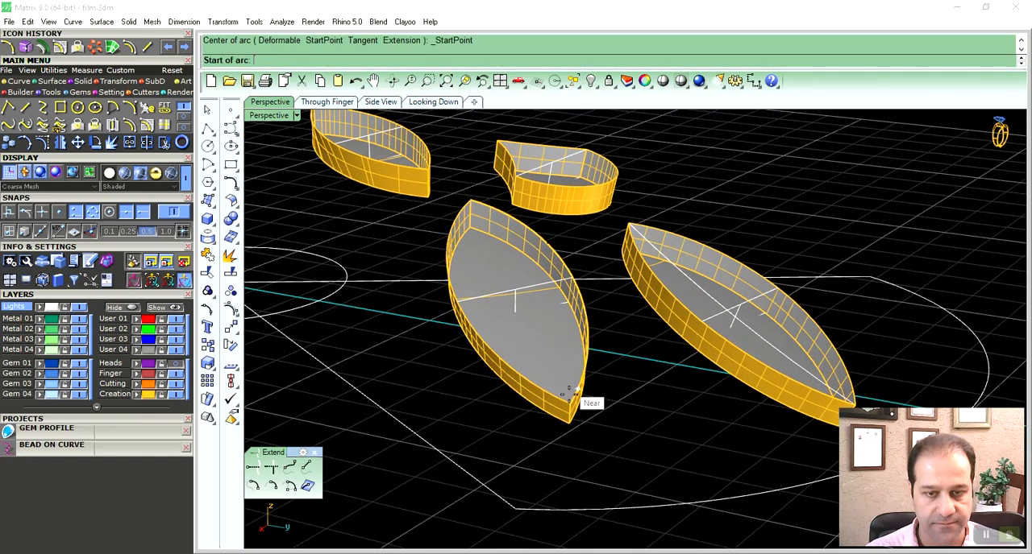
left_click(569, 401)
left_click(469, 200)
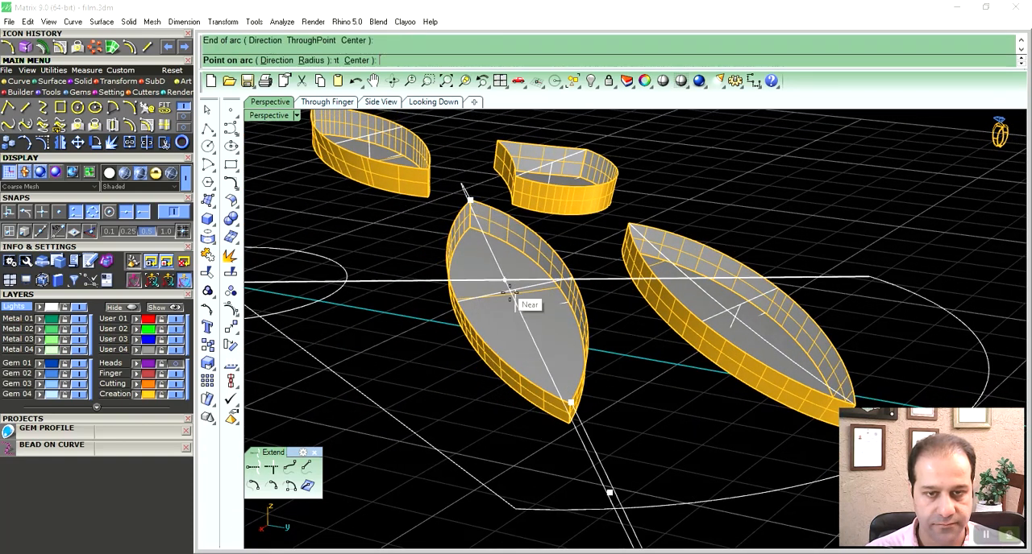
left_click(512, 299)
- Draw an arc across the fan-shaped shell from its curved rim's midpoint to the opposite pointed corner, through the vertical line's midpoint
right_click_drag(556, 228, 555, 275)
right_click(556, 274)
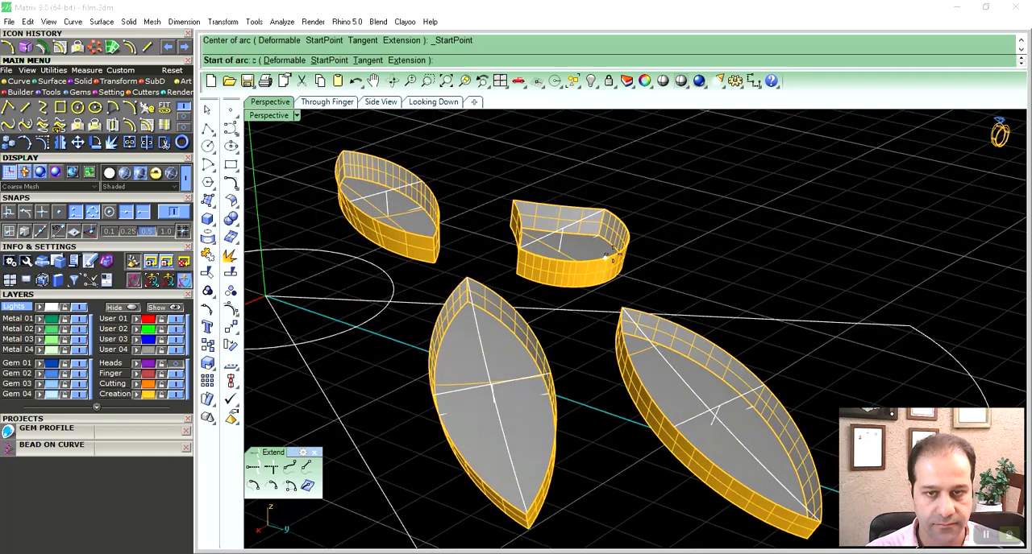
left_click(615, 256)
left_click(541, 221)
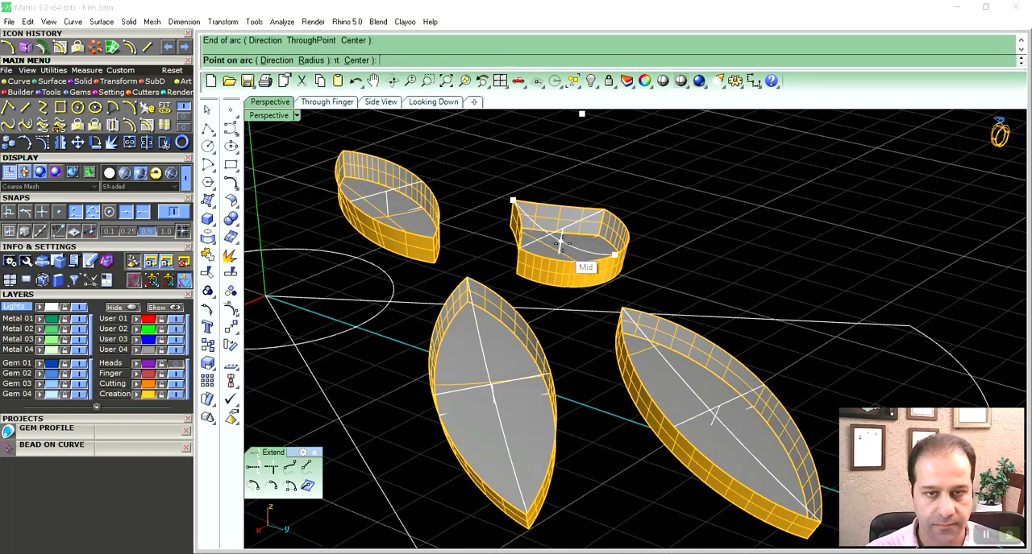
left_click(564, 250)
- Draw an arc between the upper tips of the small marquise shell, dipping to its short vertical line
right_click(563, 250)
left_click(435, 239)
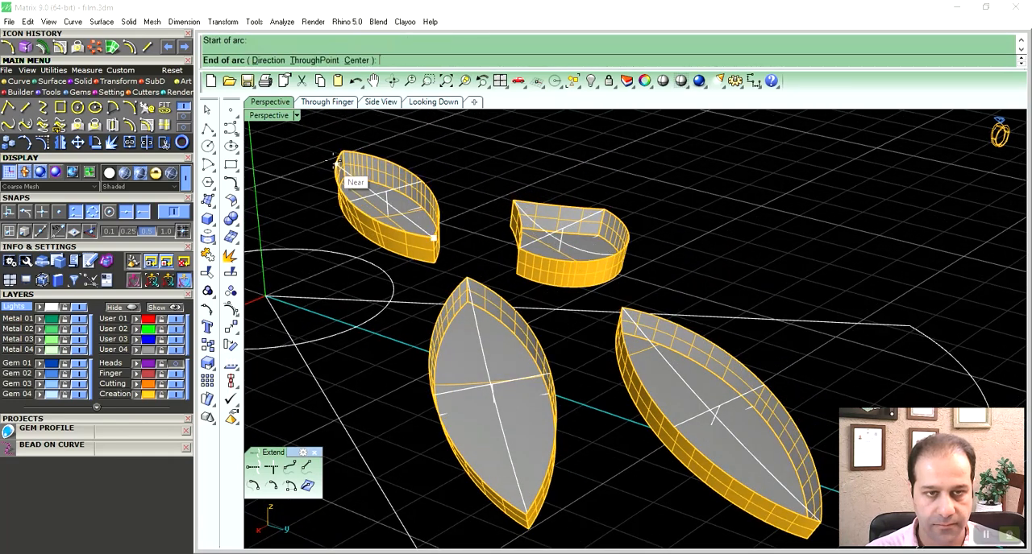
left_click(343, 151)
left_click(385, 213)
- Examine the arcs and construction lines by themselves with the Creation layer briefly hidden
right_click_drag(586, 313, 489, 257, "shift")
right_click_drag(635, 338, 586, 323, "shift")
left_click(569, 338)
left_click(539, 230)
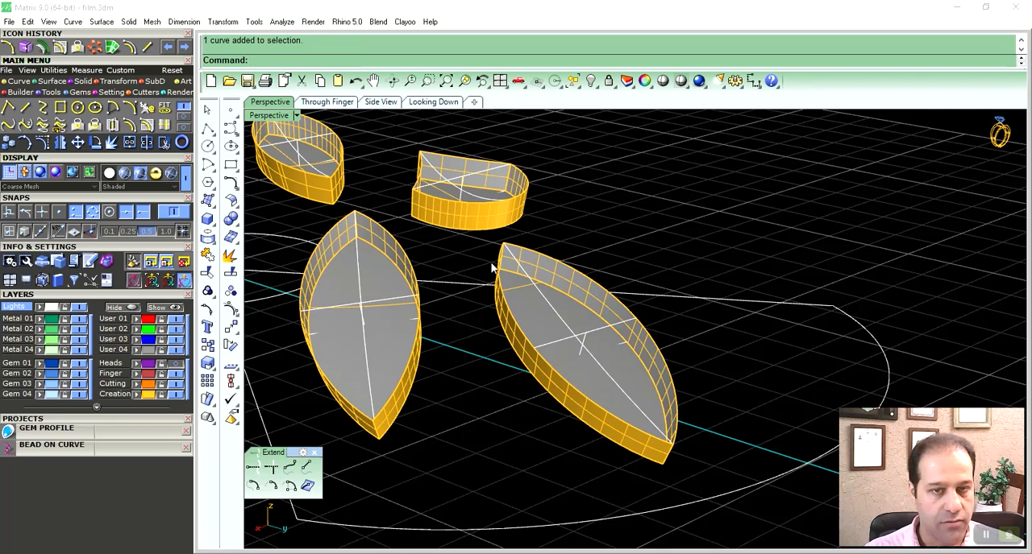
left_click(579, 274)
left_click(586, 267)
left_click(585, 276)
left_click(595, 250)
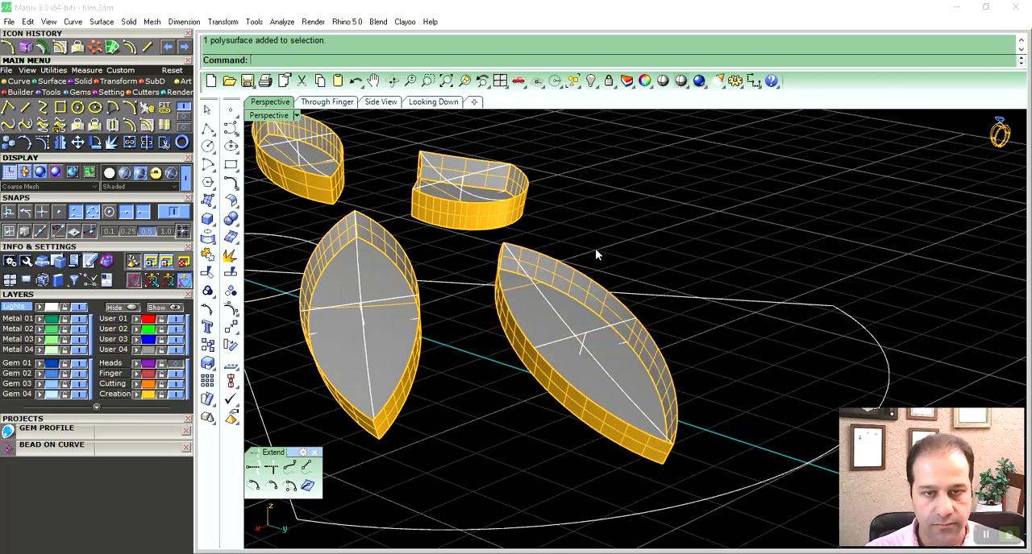
right_click_drag(524, 269, 549, 256)
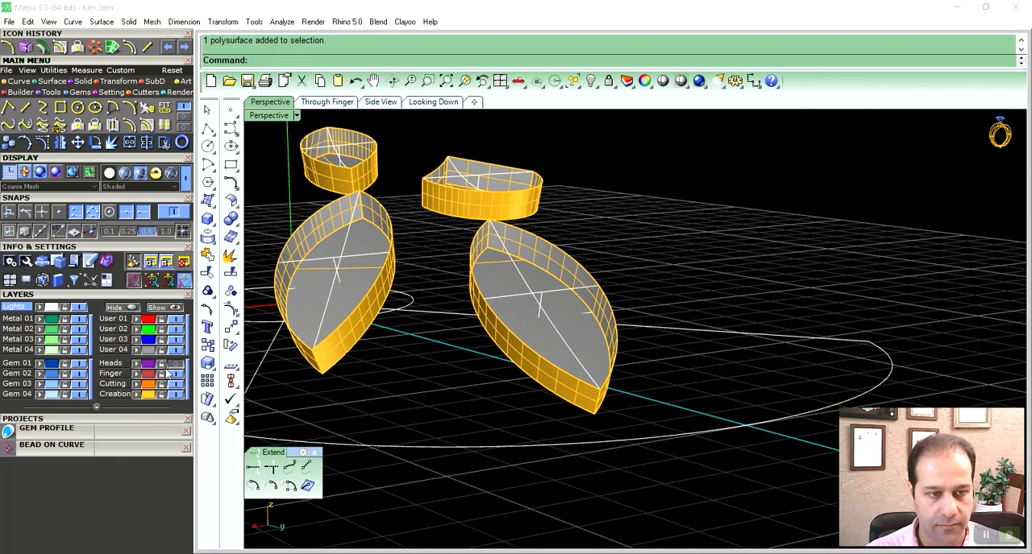
left_click(176, 395)
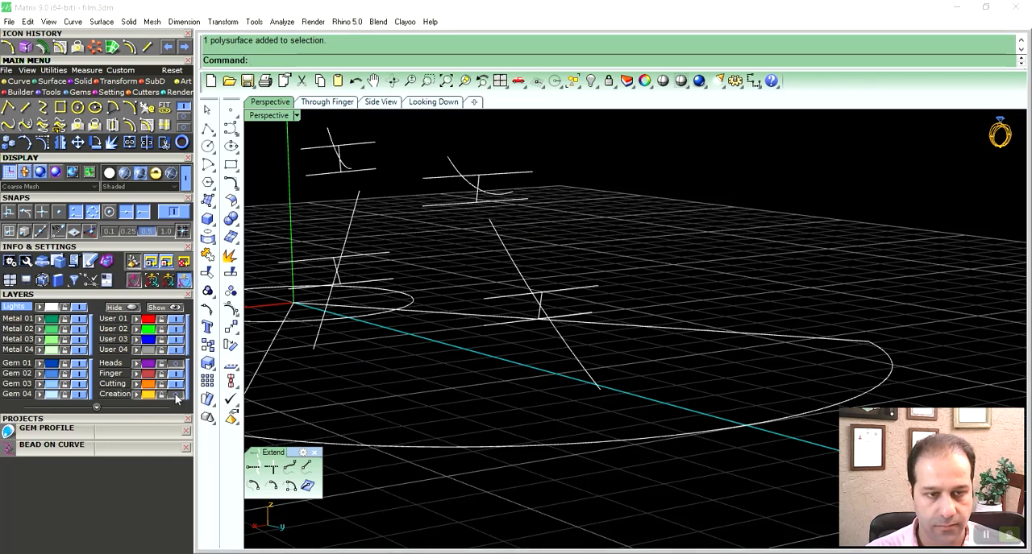
left_click(175, 396)
right_click_drag(538, 274, 556, 267)
left_click(558, 265)
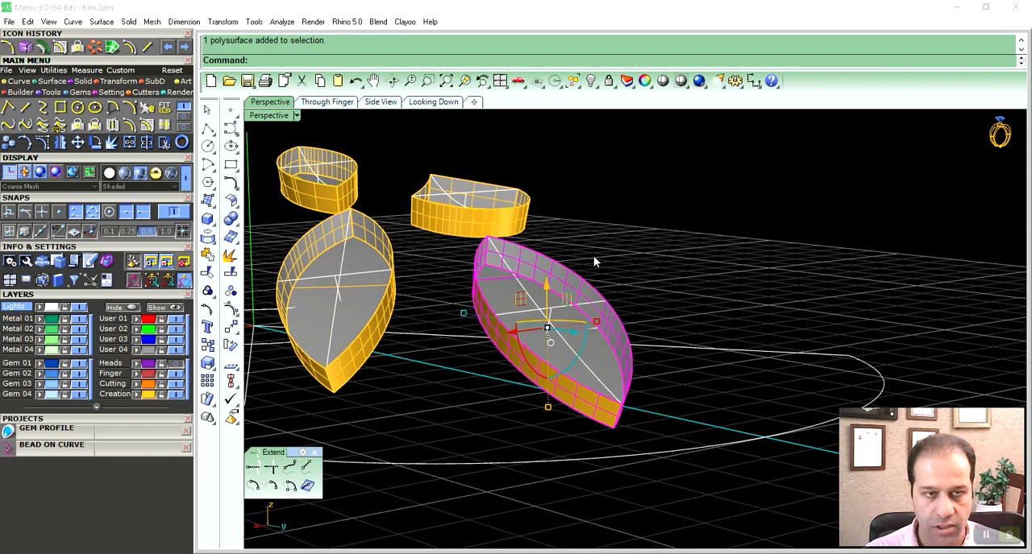
left_click(591, 262)
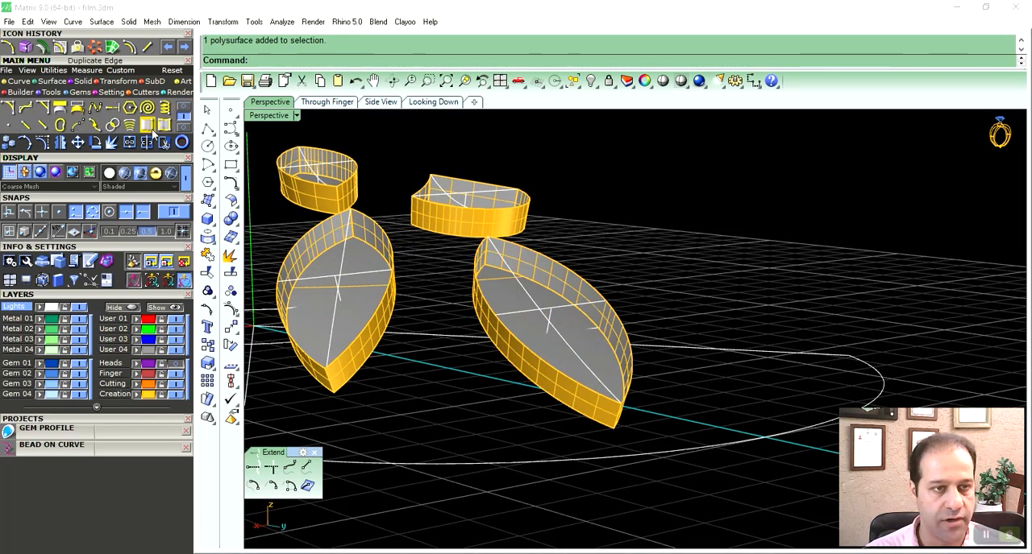
- Duplicate the top rim edges of all four shells onto the User 01 layer
left_click(160, 127)
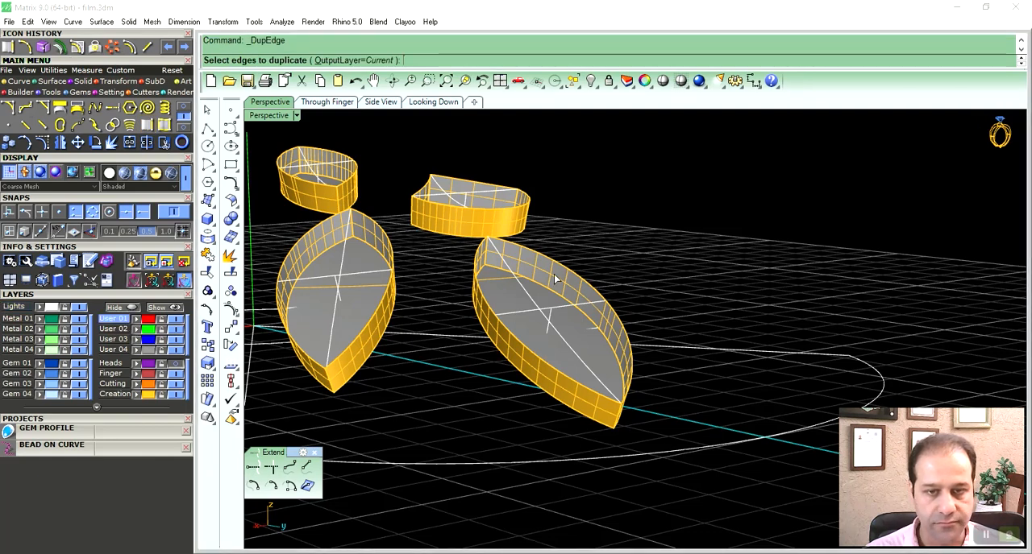
left_click(536, 269)
left_click(481, 250)
left_click(460, 191)
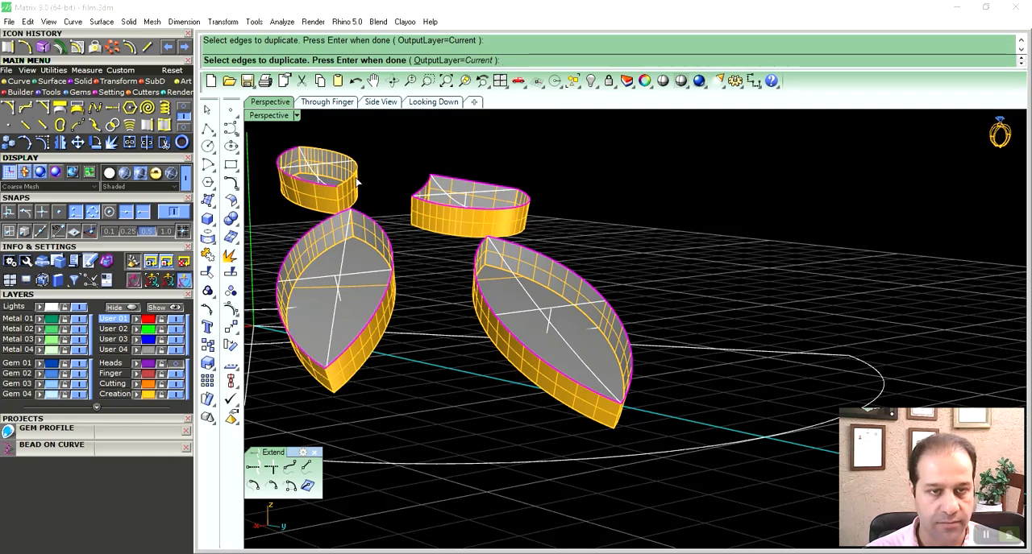
key("Return")
- Loft a surface between the central arc and the outer rim edge of the right-hand marquise shell
right_click_drag(598, 294, 460, 338)
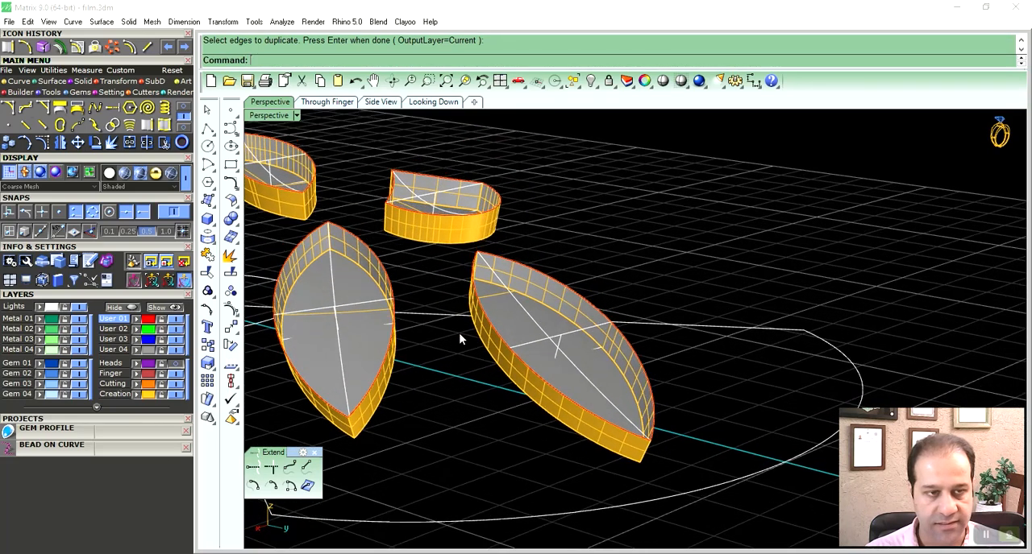
left_click(53, 83)
left_click(183, 108)
left_click(166, 108)
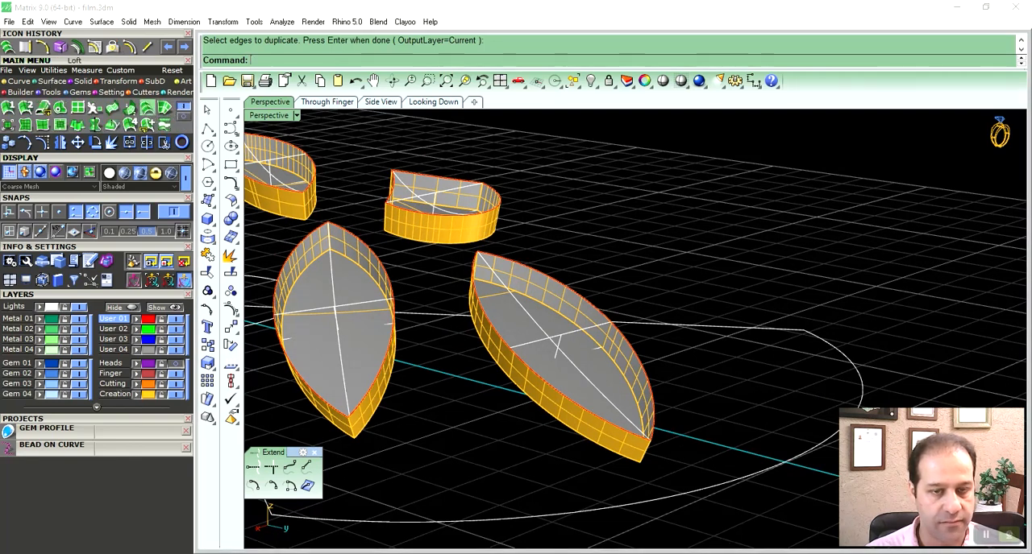
left_click(542, 276)
key("Return")
key("Return")
key("Return")
right_click_drag(562, 342, 530, 338)
key("Return")
left_click(487, 301)
- Loft a second surface between the right-hand marquise's central arc and its opposite rim edge
key("Return")
left_click(449, 334)
key("Return")
key("Return")
key("Return")
right_click_drag(495, 345, 481, 360)
key("Return")
left_click(498, 376)
key("Return")
left_click(461, 412)
key("Return")
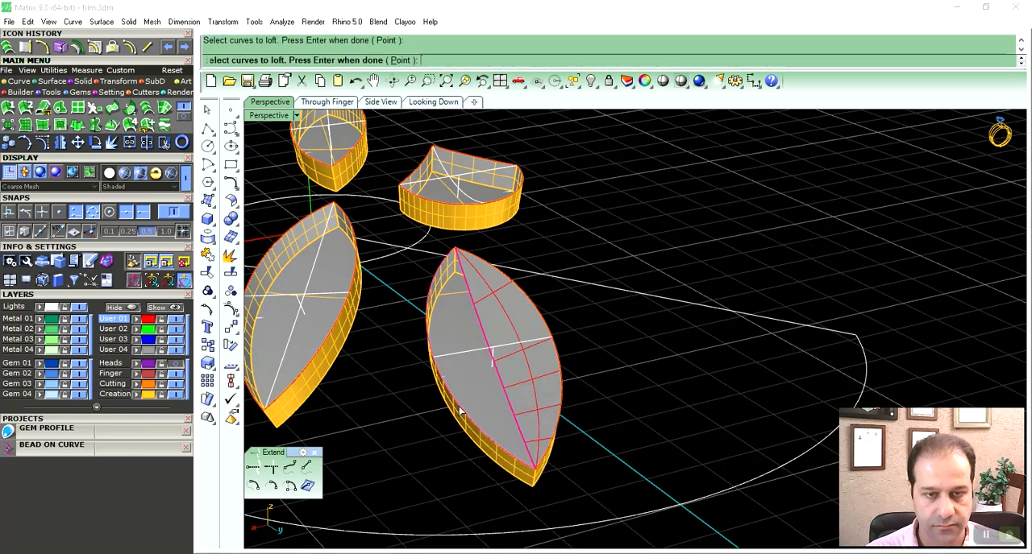
key("Return")
key("Return")
- Join the two lofted surfaces with the right-hand marquise shell and move the result to the Metal 01 layer
left_click(520, 392)
right_click_drag(520, 392, 537, 383)
left_click(545, 400, "shift")
key("ctrl+j")
left_click(647, 228)
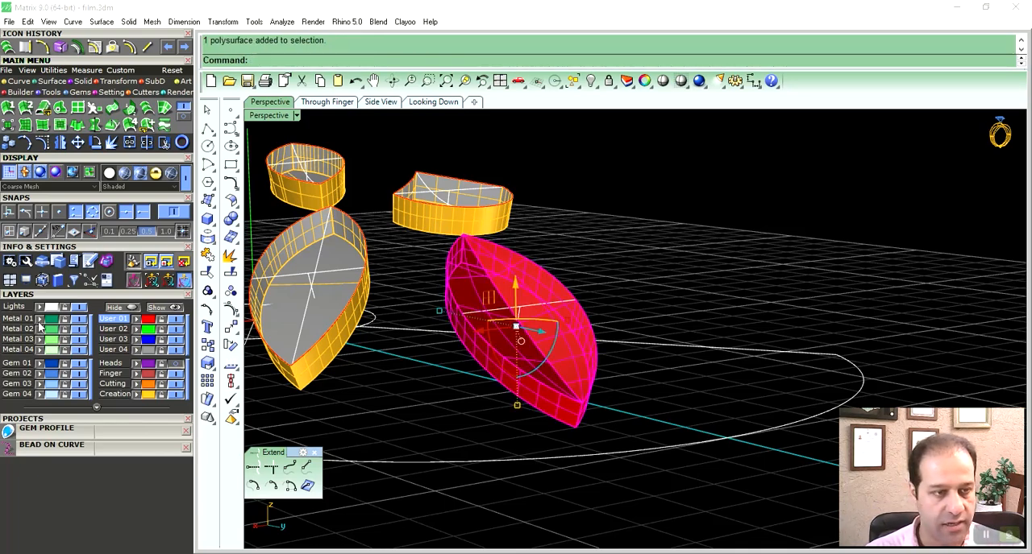
left_click(39, 322)
left_click(624, 228)
- Loft a surface between the central arc and the right rim edge of the left-hand marquise shell
right_click_drag(589, 320, 420, 358)
left_click(420, 358)
left_click(458, 360, "shift")
left_click(480, 372)
right_click_drag(479, 371, 500, 387, "shift")
left_click(147, 107)
key("Return")
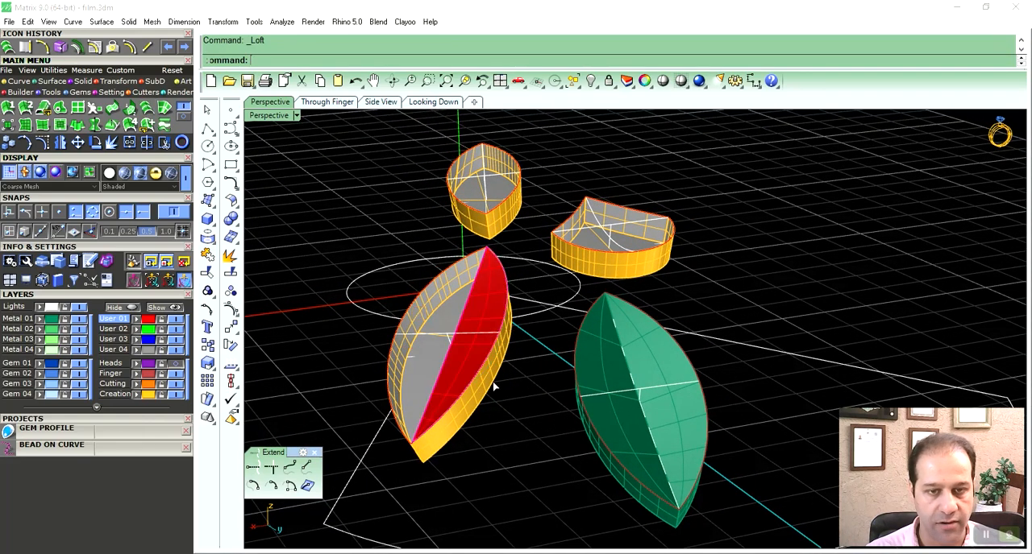
key("Return")
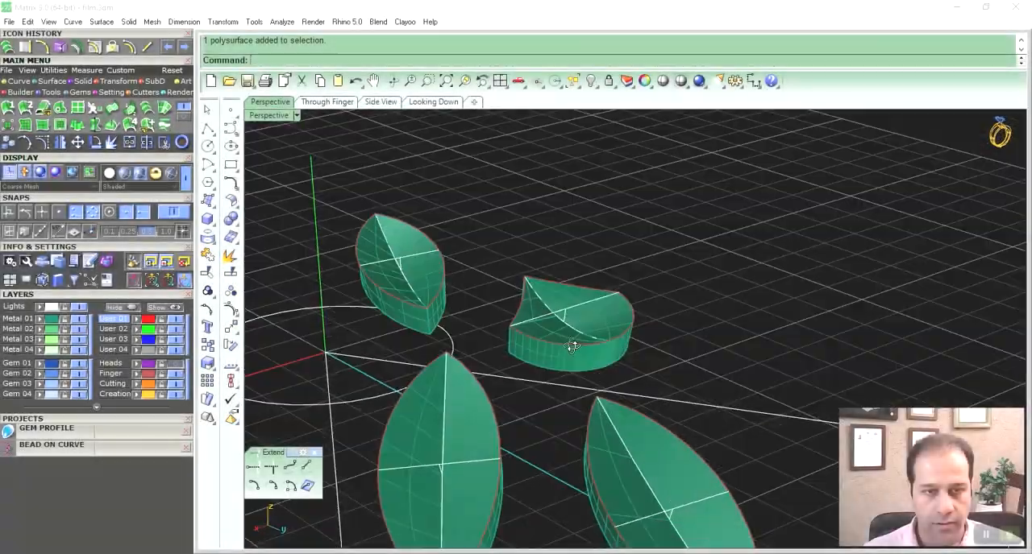
- Delete the short vertical line and the upper cross line from the top of the fan-shaped insert
right_click_drag(573, 346, 578, 366)
scroll(534, 301, "up", 5)
right_click_drag(578, 367, 607, 405)
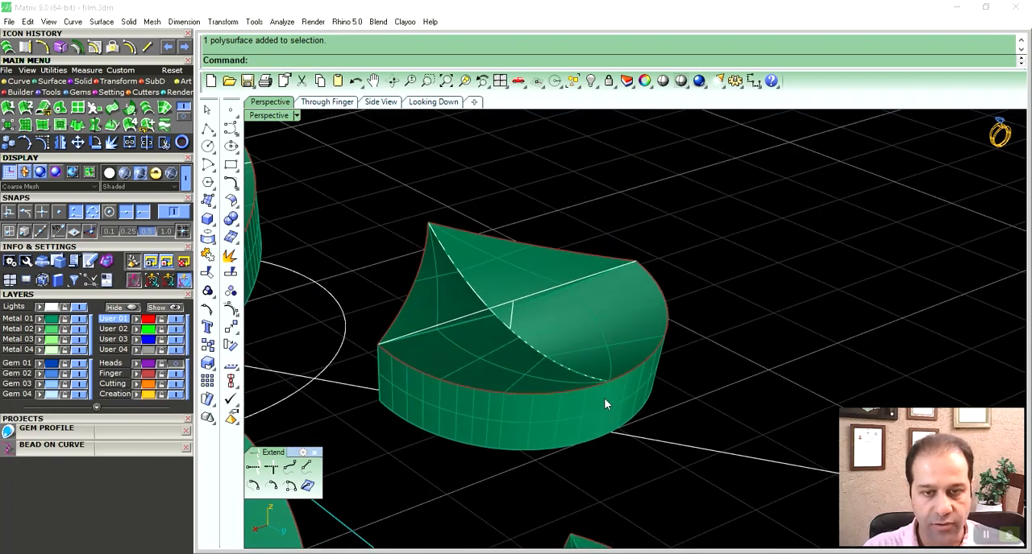
left_click(511, 319)
key("Delete")
left_click(517, 299)
key("Delete")
right_click_drag(517, 299, 594, 325)
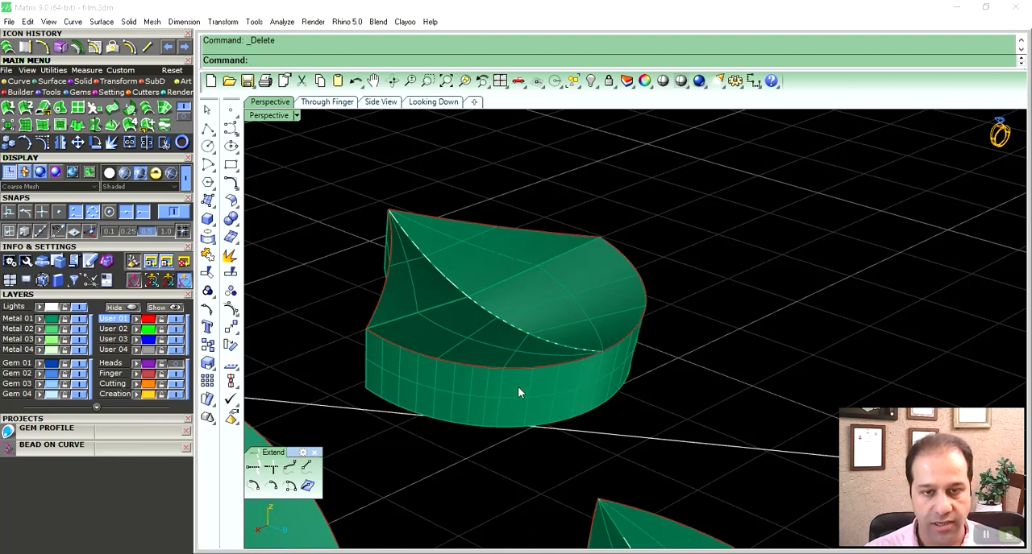
- Examine the fan-shaped insert's rim curve and concave top surfaces from several angles
right_click_drag(584, 376, 572, 384)
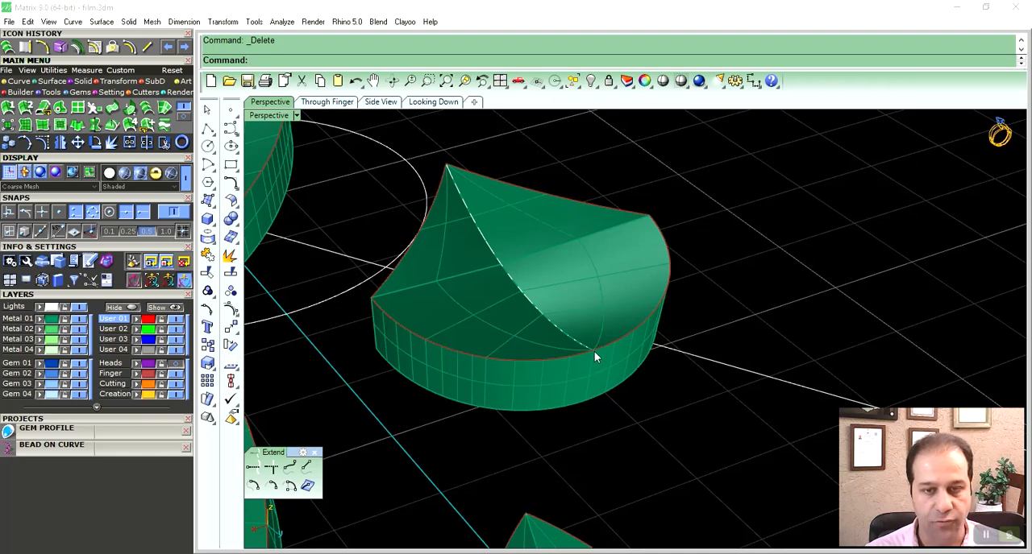
left_click(661, 228)
left_click(714, 264)
mouse_move(659, 307)
right_mouse_down()
mouse_move(631, 279)
mouse_move(650, 271)
mouse_move(659, 288)
right_mouse_up()
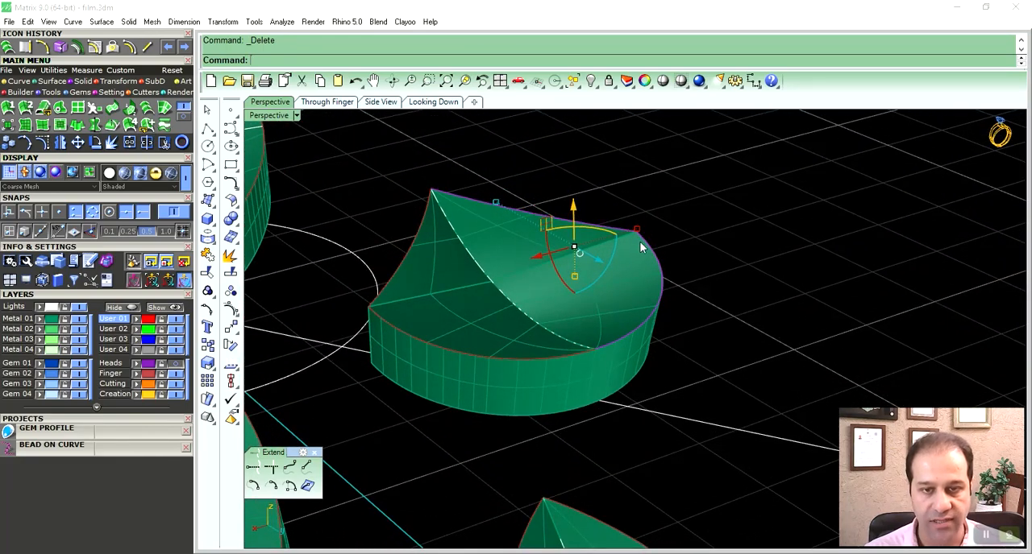
left_click(535, 321, "shift")
right_click(534, 322)
scroll(535, 322, "down", 7)
right_click_drag(535, 321, 629, 274)
left_click(629, 275)
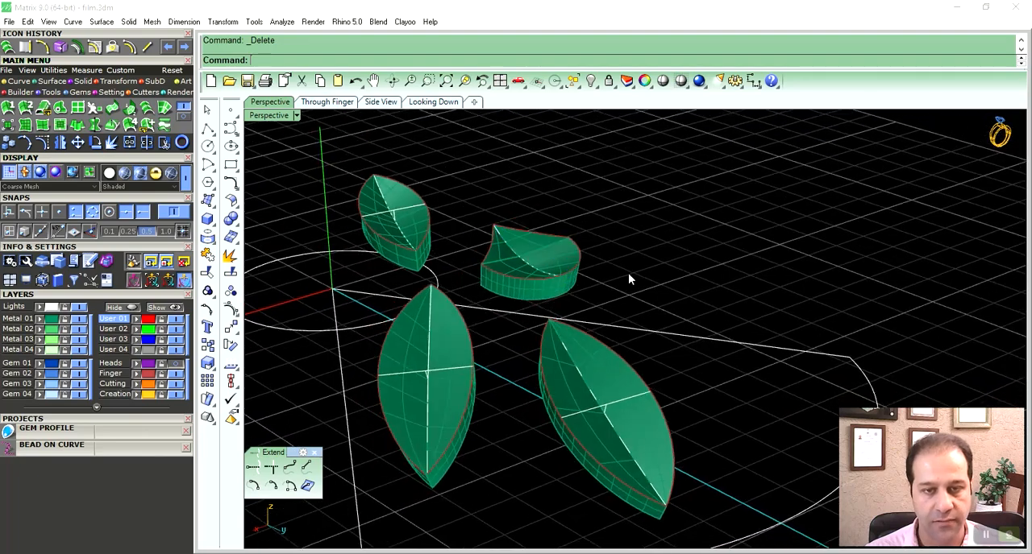
- Show the Heads layer so the beaded outlines surround the finished inserts
left_click(176, 364)
right_click_drag(493, 315, 576, 431)
scroll(521, 319, "down", 3)
- Pipe the petal's outer arc with a 0.5 start and end diameter and round caps
left_click(590, 432)
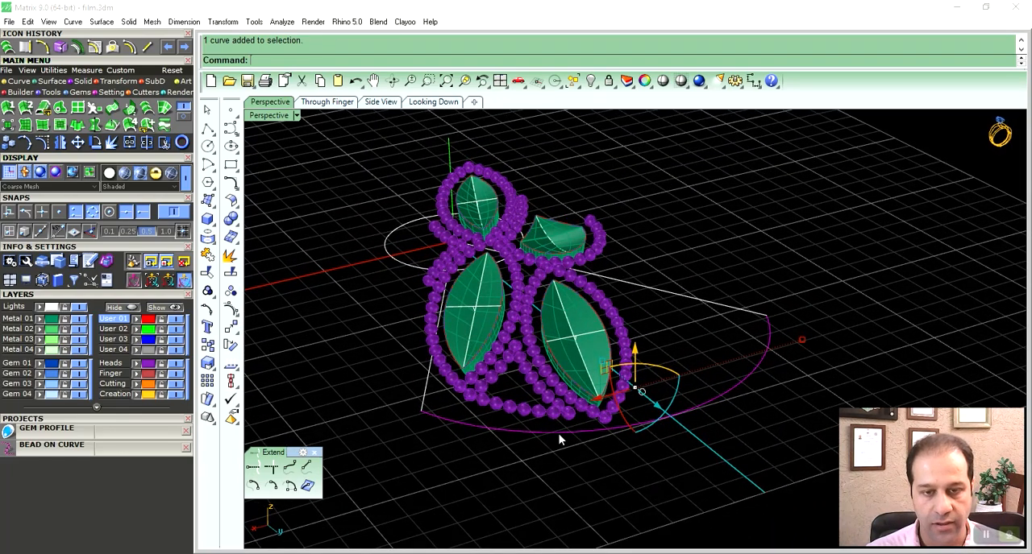
left_click(81, 82)
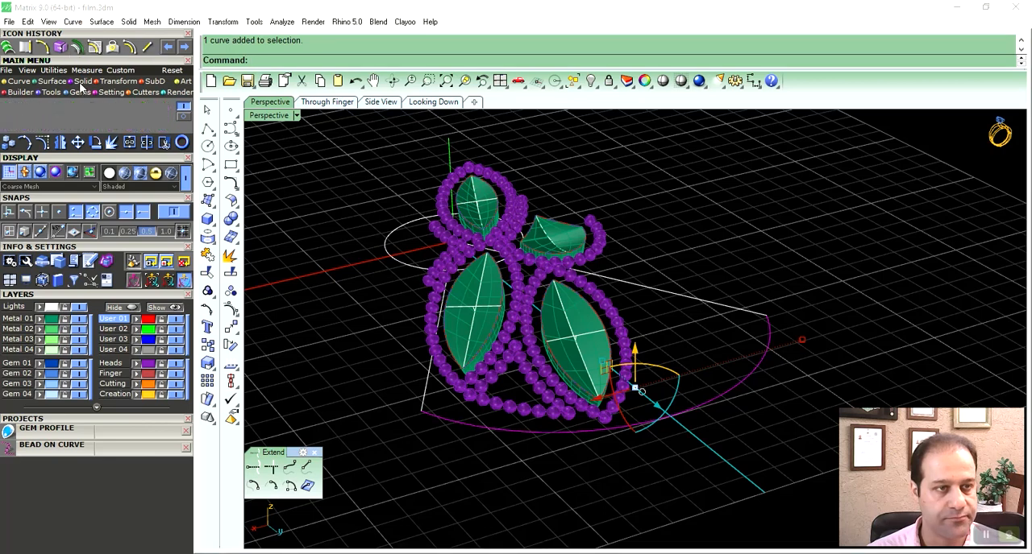
left_click(9, 126)
left_click(387, 60)
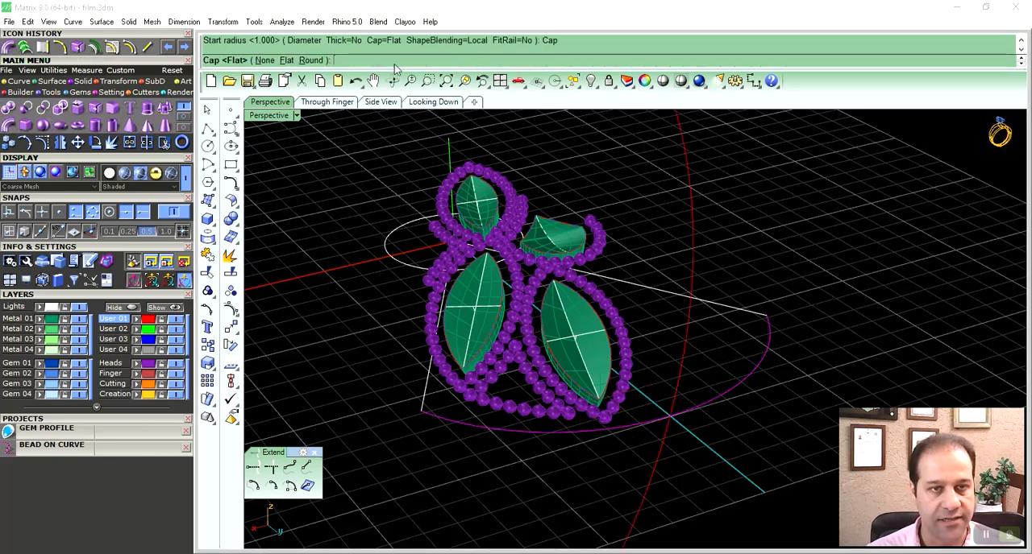
left_click(311, 61)
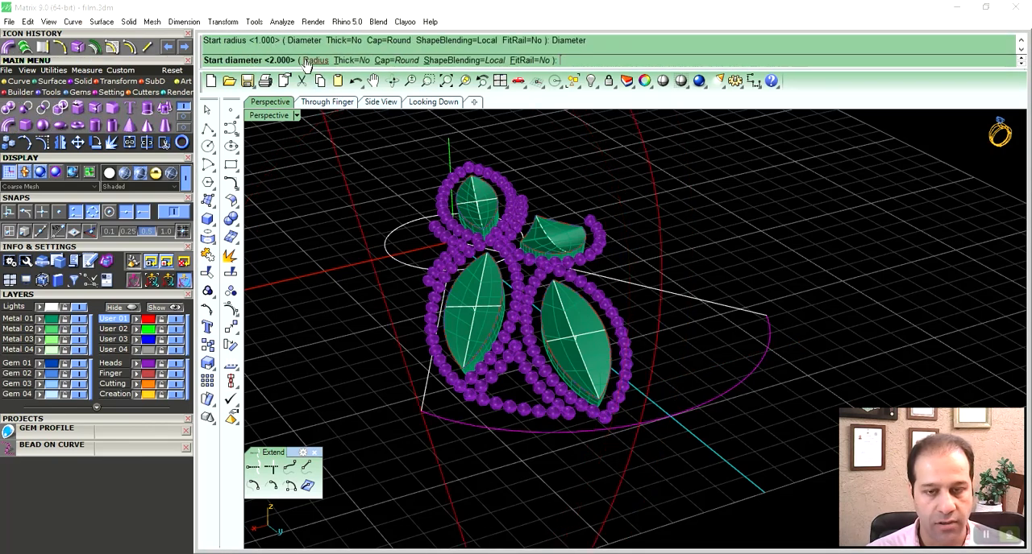
left_click(304, 62)
type("5")
key("Return")
key("Return")
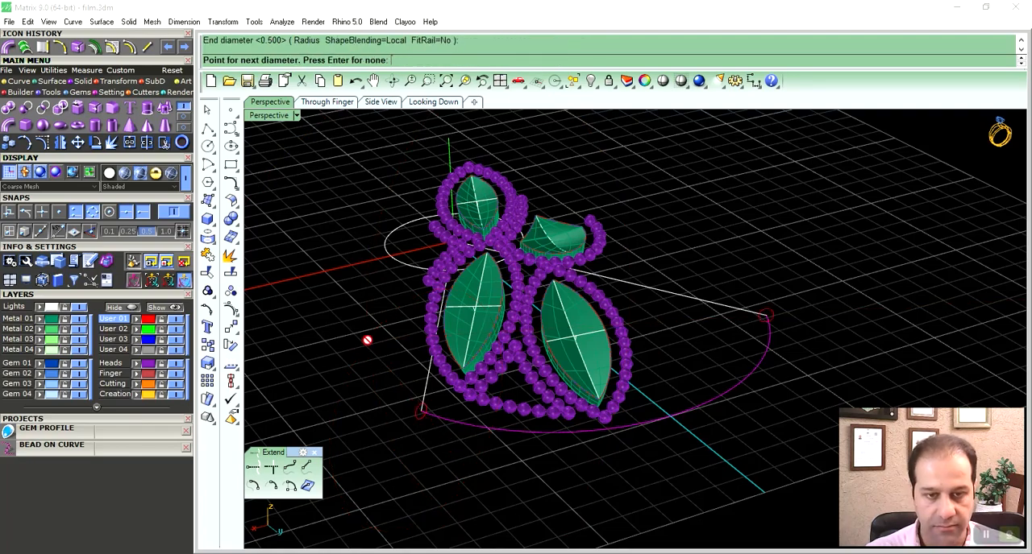
key("Return")
- Import the saved petal surface Default_10 and show all four views around the flower petal
right_click_drag(644, 303, 567, 362)
left_click(544, 329)
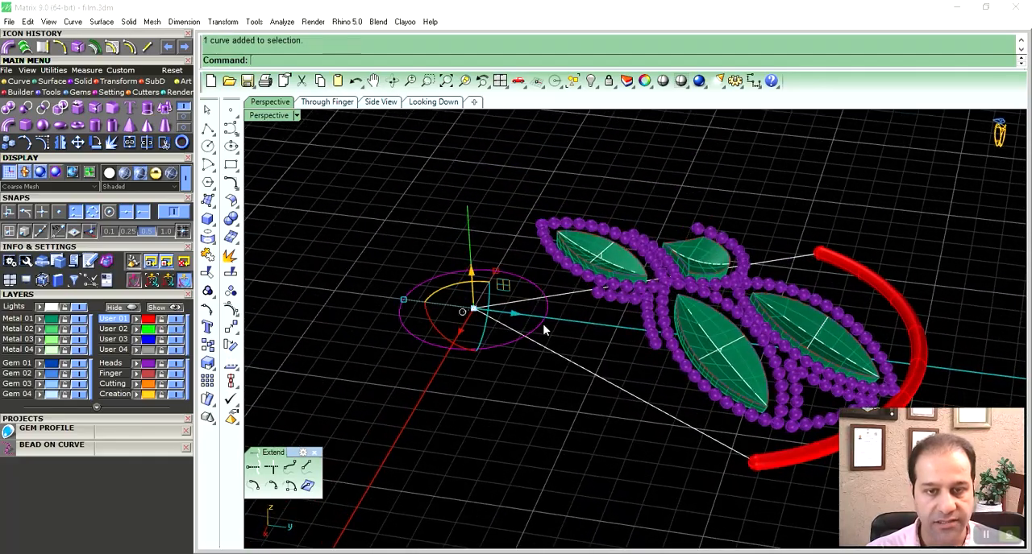
double_click(276, 118)
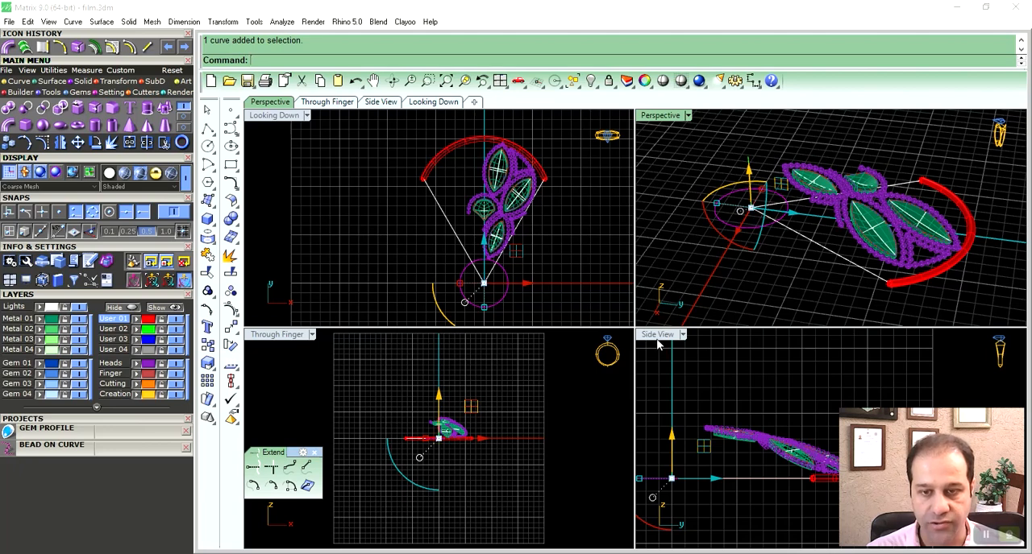
left_click(256, 294)
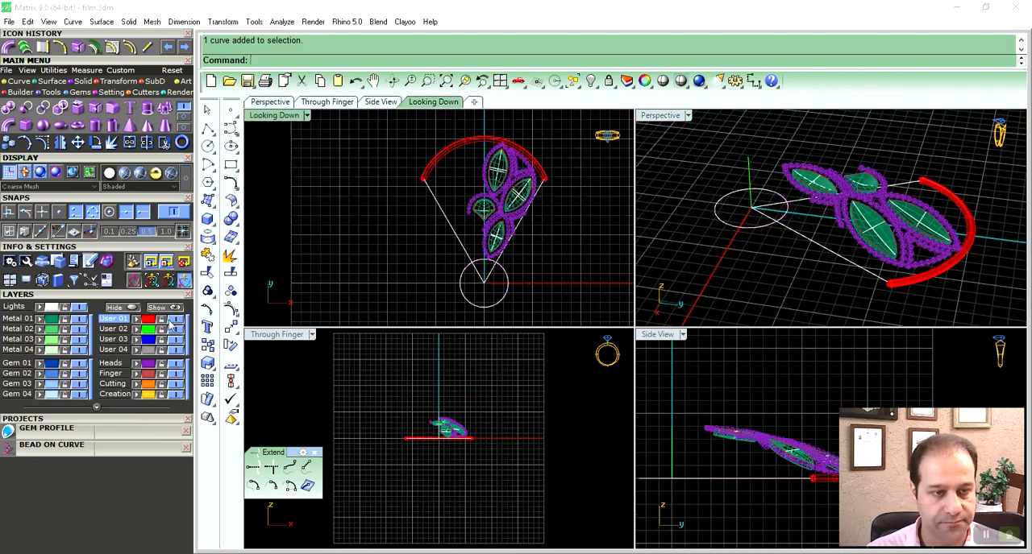
left_click(153, 420)
double_click(120, 455)
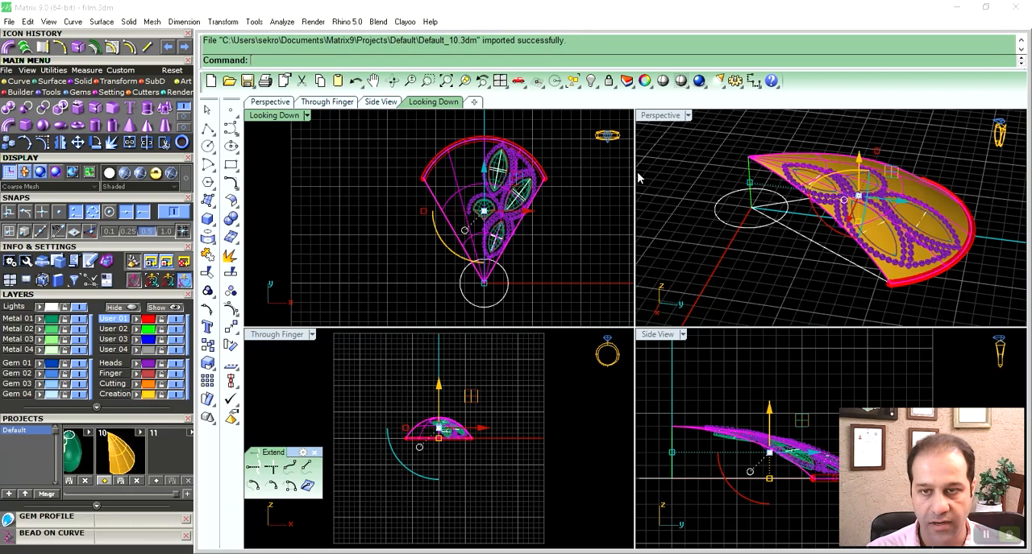
- Raise the centre circle vertically to sit just above the pointed inner tip of the golden petal surface
left_click(746, 229)
right_click_drag(704, 424, 770, 423)
left_click_drag(737, 439, 721, 387)
scroll(739, 431, "up", 8)
mouse_move(746, 416)
right_mouse_down()
mouse_move(766, 432)
mouse_move(737, 419)
right_mouse_up()
left_click_drag(709, 407, 705, 402)
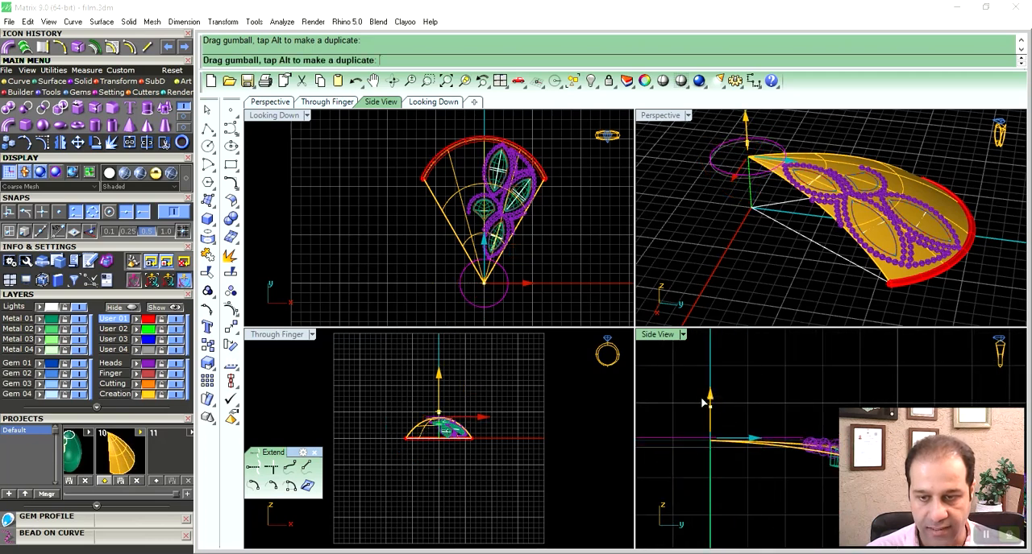
left_click_drag(700, 400, 701, 400)
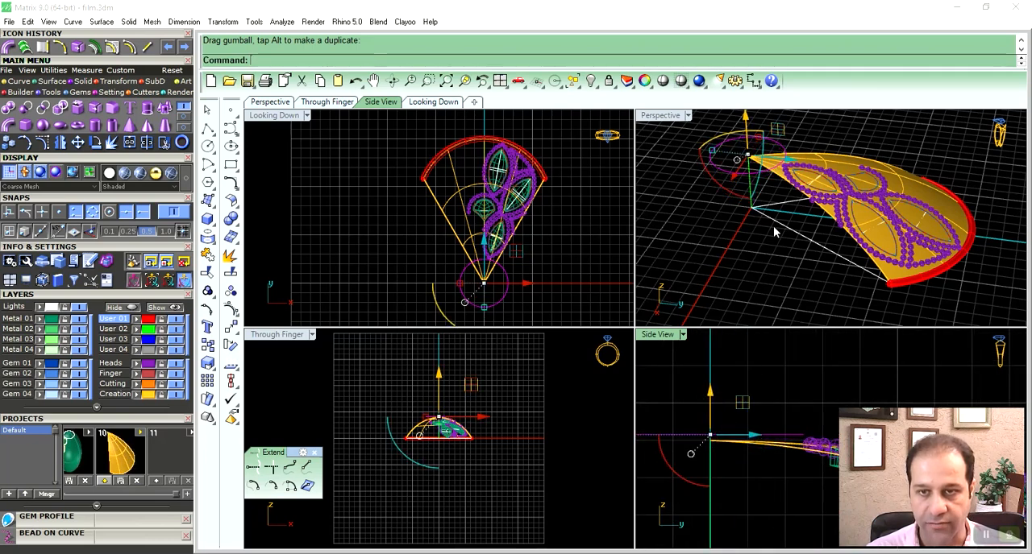
- Try extruding the raised centre circle into a solid disc with a distance of -0.6
right_click_drag(775, 232, 786, 183)
scroll(787, 182, "up", 6)
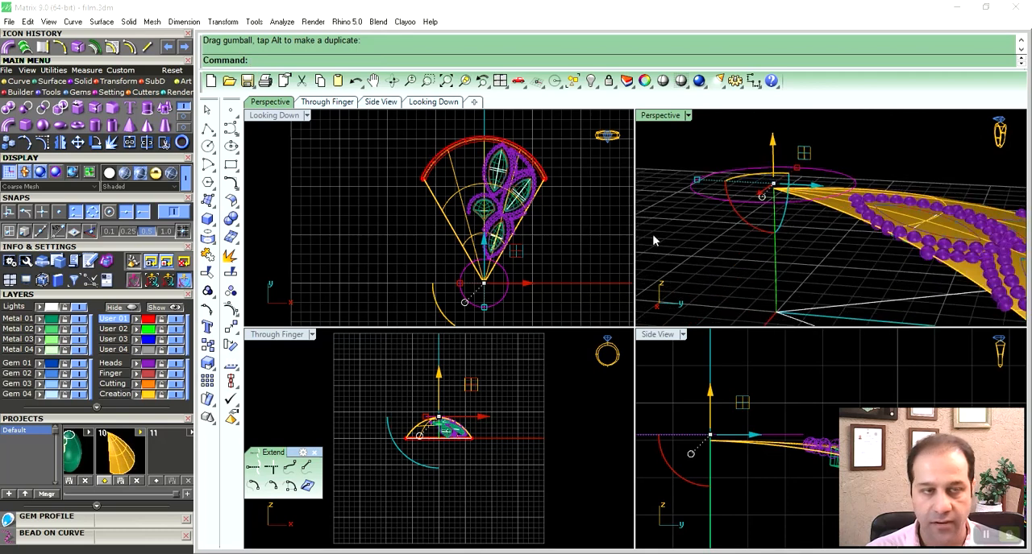
left_click(153, 107)
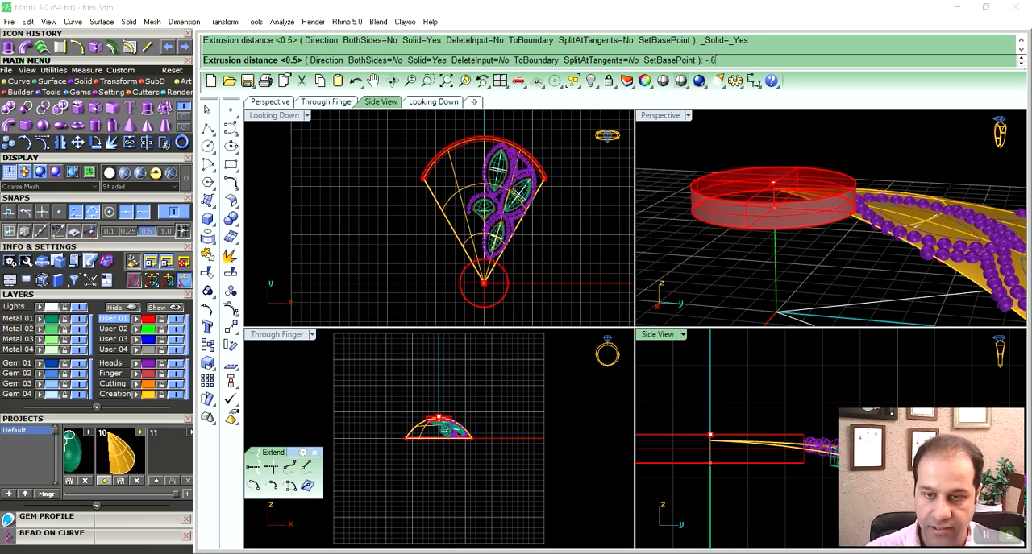
type("-.6")
key("Return")
key("Return")
type("-.6")
key("Return")
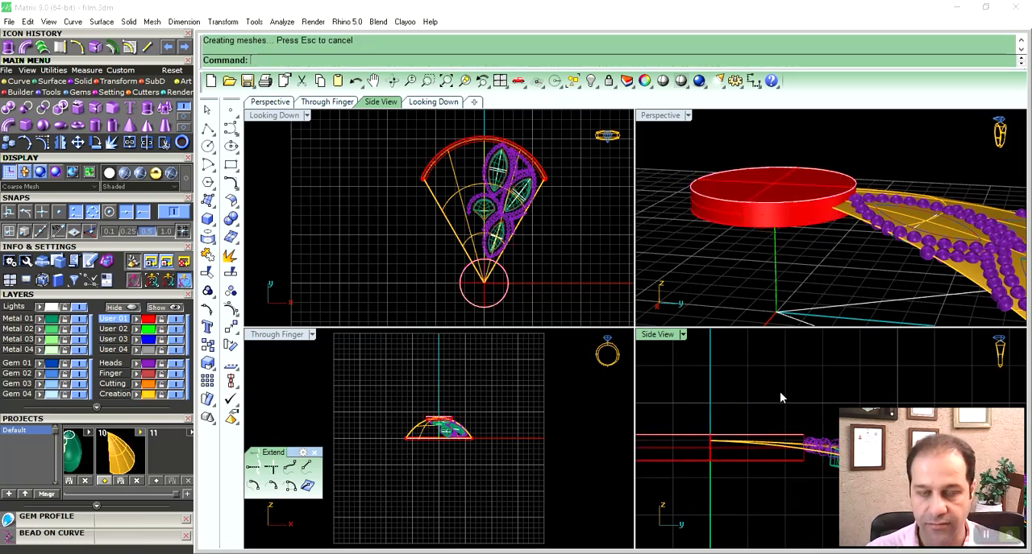
right_click_drag(787, 191, 816, 189)
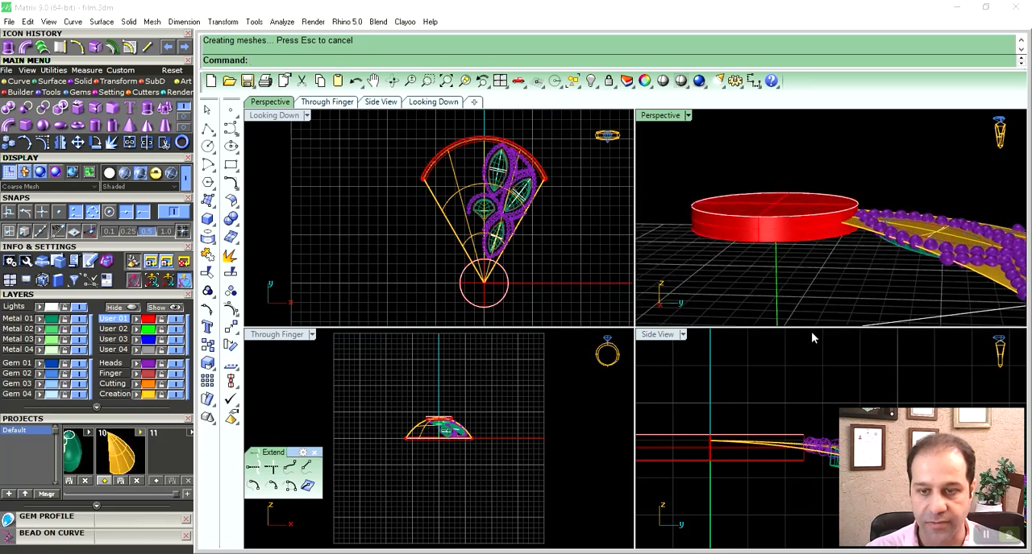
key("ctrl+z")
- Extrude the raised centre circle into a solid disc with a distance of -0.9
left_click(788, 217)
right_click_drag(793, 392, 791, 390)
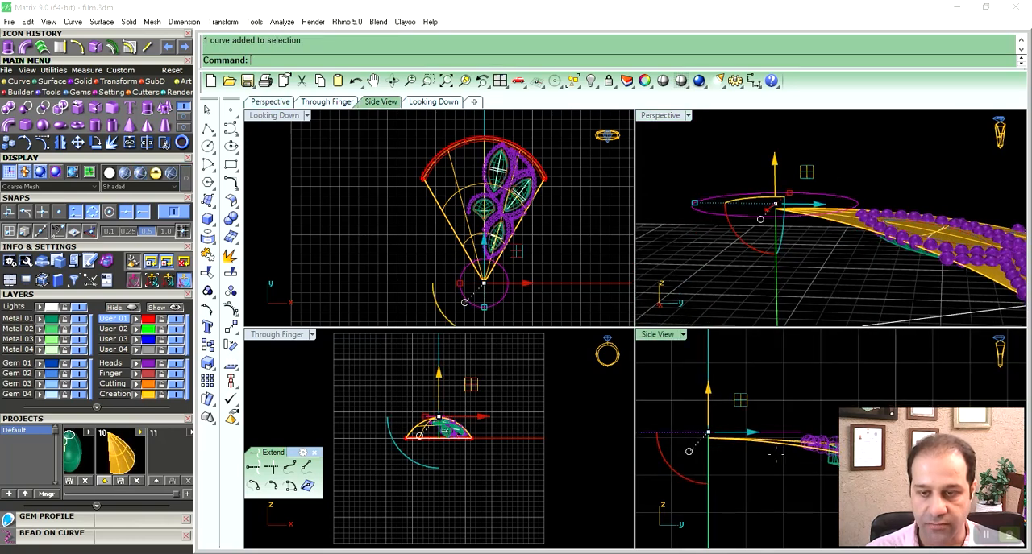
right_click(776, 457)
type("-.9")
key("Return")
left_click(789, 402)
right_click_drag(814, 236, 837, 264)
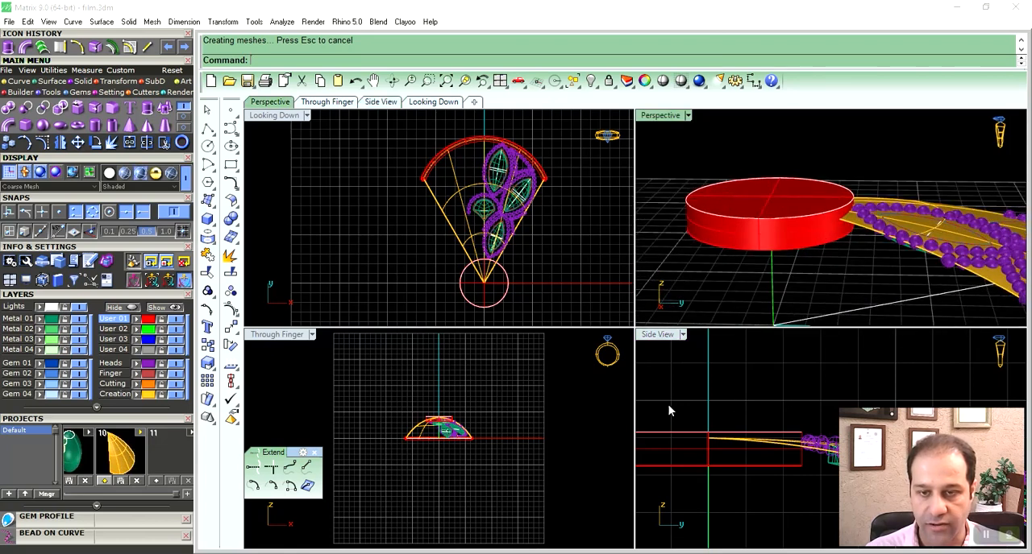
- Draw a line from the disc's centre sloping up past its rim, mirror and join it into a shallow V, and fine-tune its position
double_click(649, 337)
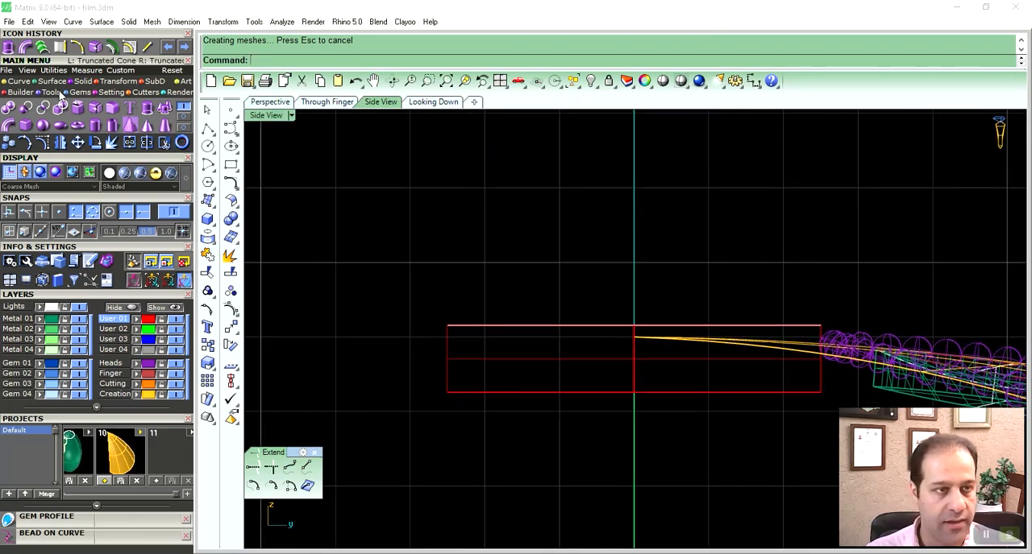
left_click(19, 83)
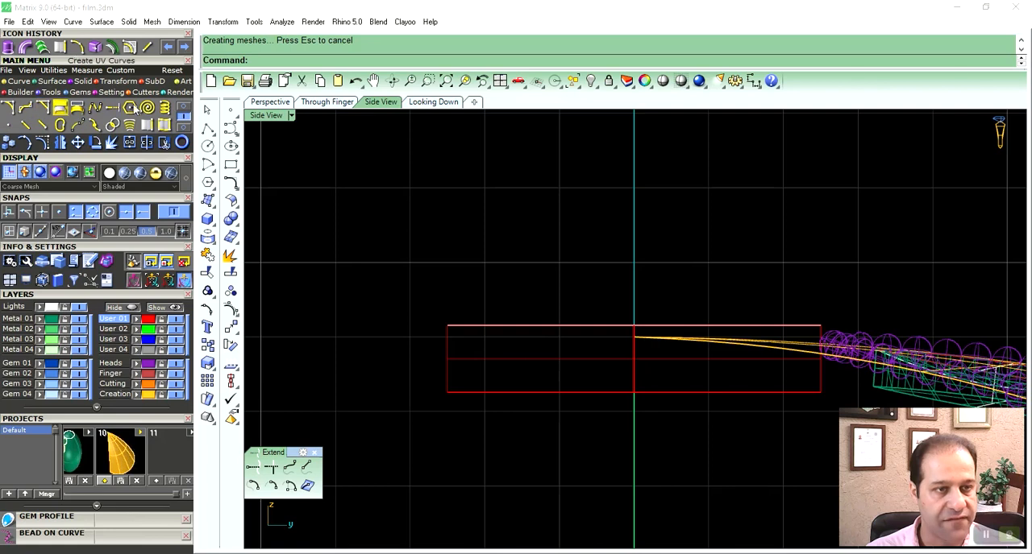
left_click(29, 108)
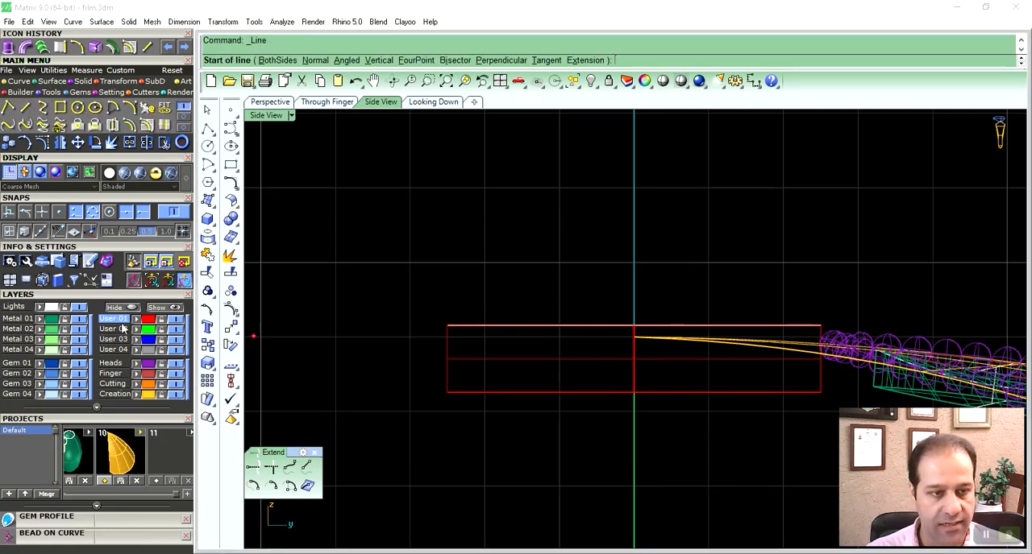
left_click(634, 359)
left_click(387, 315)
left_click(548, 344)
right_click_drag(550, 345, 542, 375)
right_click(62, 143)
left_click(621, 251)
left_click(833, 351, "shift")
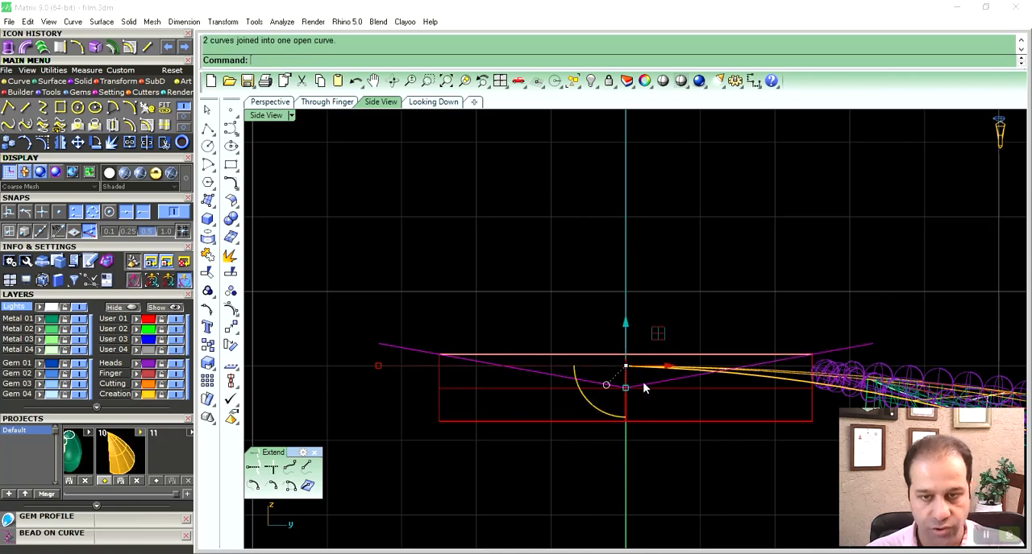
scroll(637, 387, "up", 2)
left_click_drag(653, 323, 643, 321)
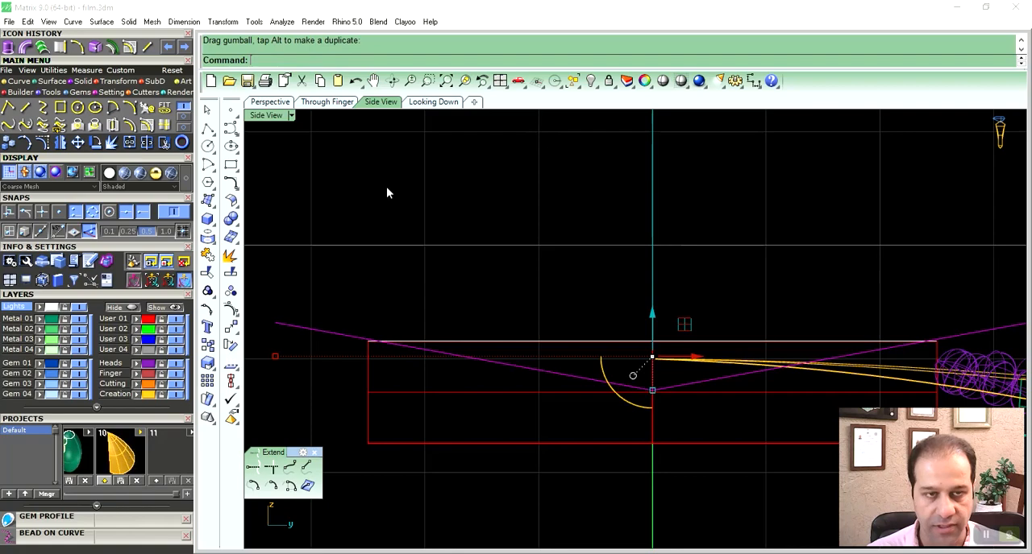
- Extrude the V-shaped curve to both sides into a folded surface extending beyond the disc
double_click(277, 117)
double_click(660, 115)
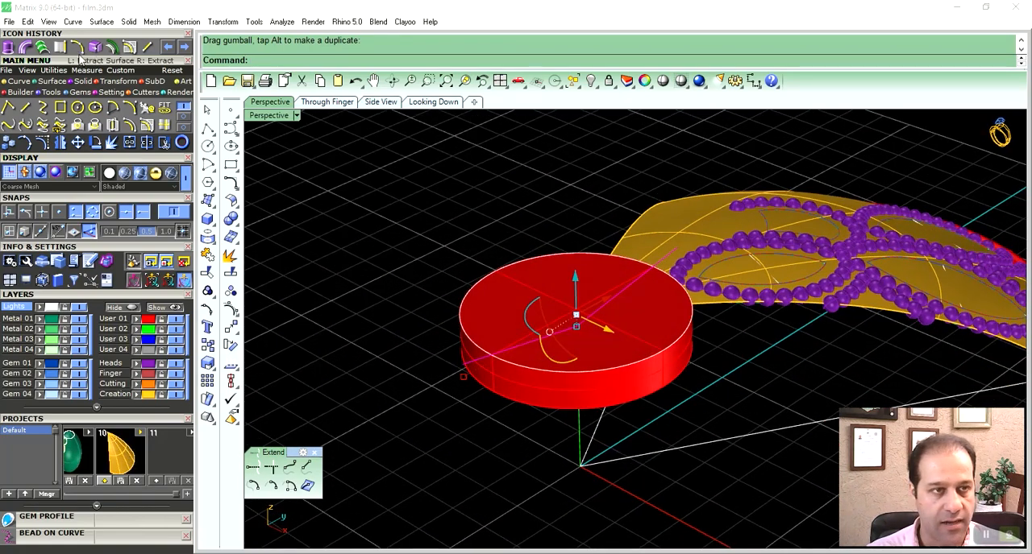
left_click(95, 50)
left_click(380, 61)
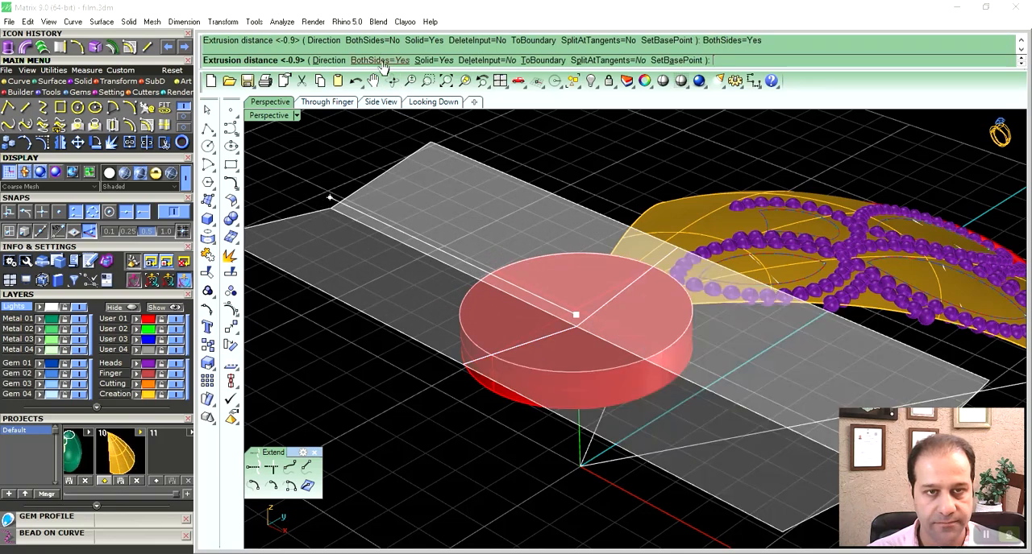
left_click(444, 249)
left_click(436, 209)
right_click_drag(439, 210, 580, 251)
left_click(592, 191)
right_click_drag(633, 284, 540, 328)
right_click(495, 297)
key("Escape")
- Make a copy of the folded surface rotated 90 degrees about the disc's vertical axis
left_click(541, 225)
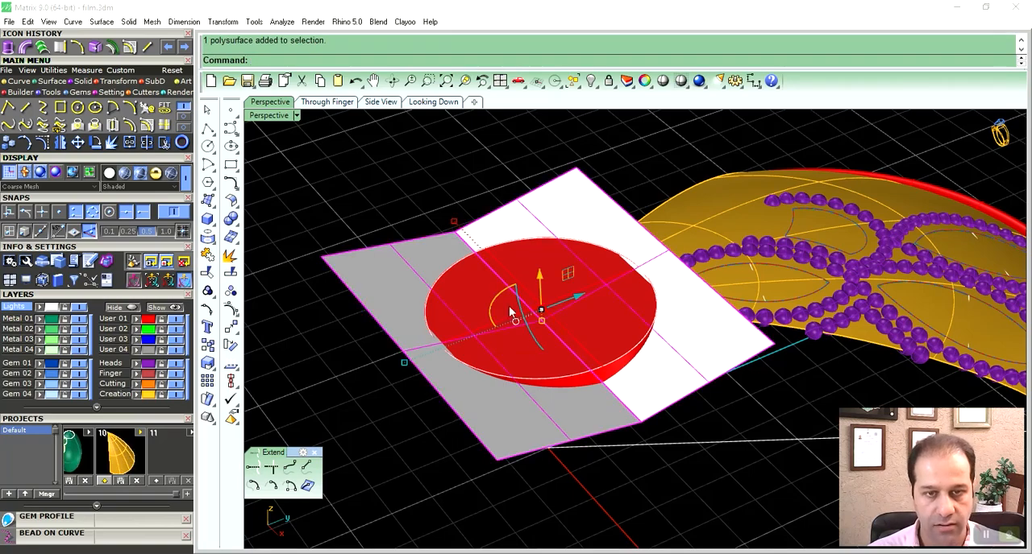
left_click(497, 299)
type("90")
key("Return")
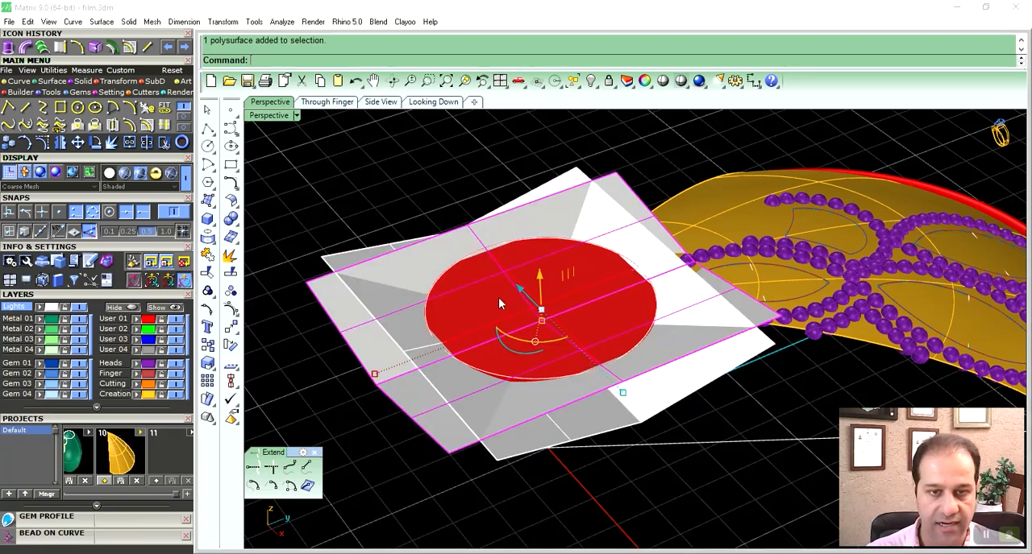
- Create a solid from the disc and the first folded surface, and delete the leftover source object
key("Escape")
right_click_drag(459, 177, 620, 393)
left_click(651, 387)
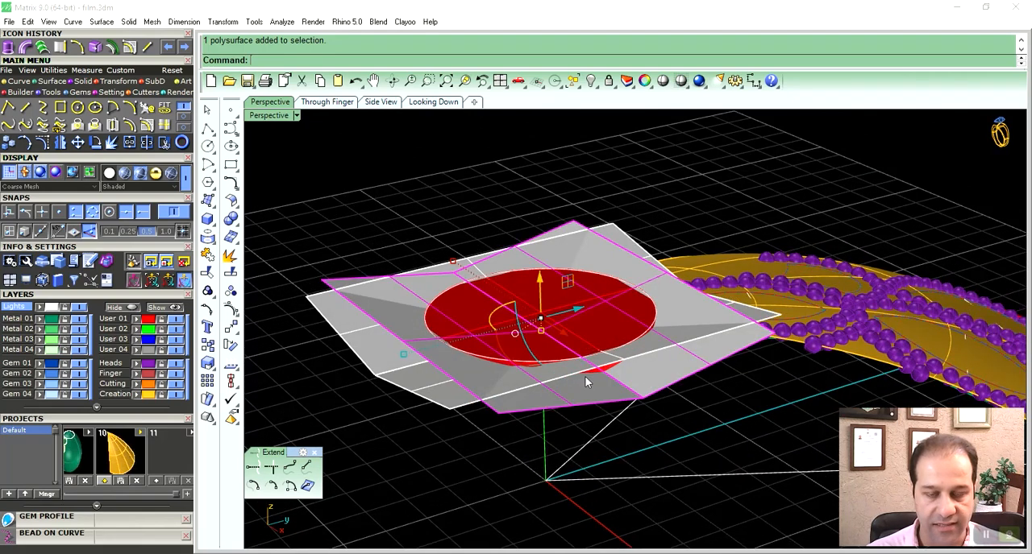
left_click(605, 344, "shift")
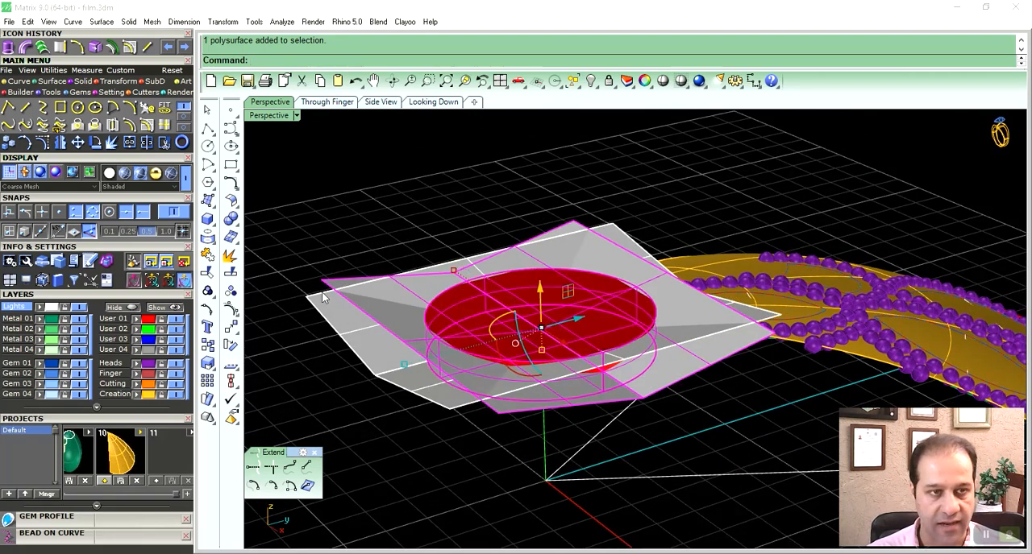
left_click(85, 83)
left_click(184, 121)
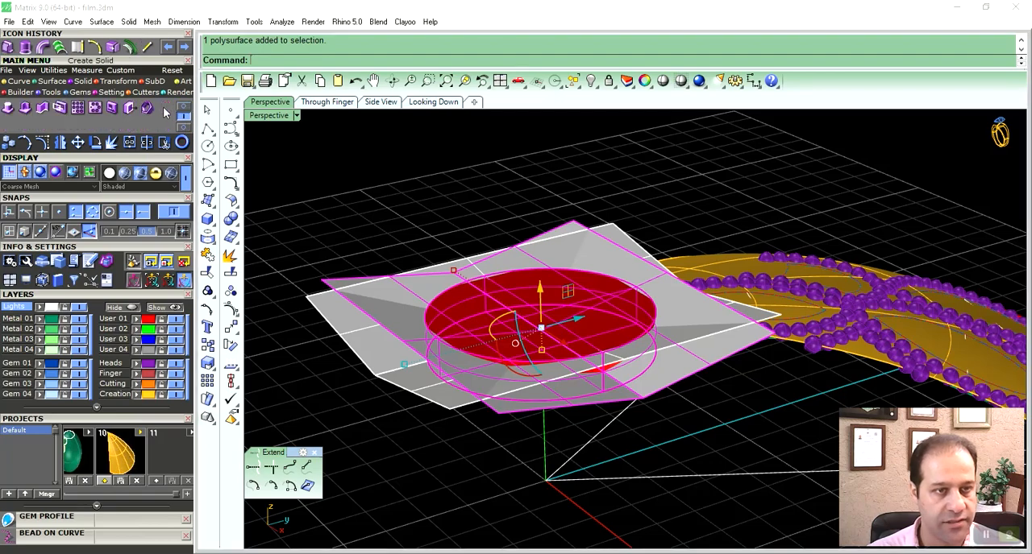
left_click(594, 390, "ctrl")
key("Delete")
- Create a solid from the grooved disc and the second folded surface, and delete the leftover piece
right_click_drag(592, 391, 574, 379)
left_click(564, 383)
left_click(403, 310, "shift")
right_click(403, 310)
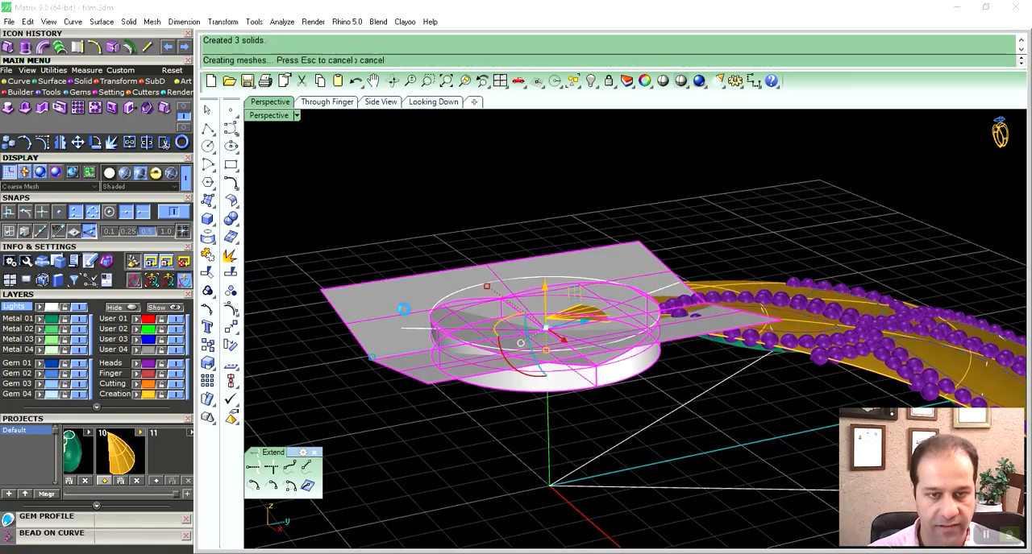
left_click(493, 385, "ctrl")
key("Delete")
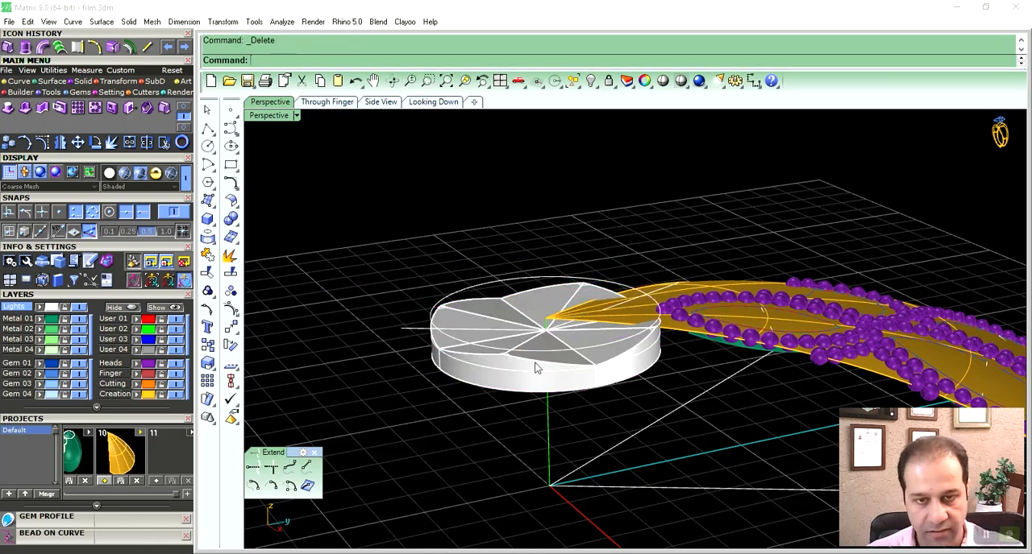
- Hide the Creation layer and assign the faceted centre disc to the Metal 02 layer
left_click(176, 396)
left_click(615, 324)
right_click_drag(632, 289, 626, 340)
left_click(40, 330)
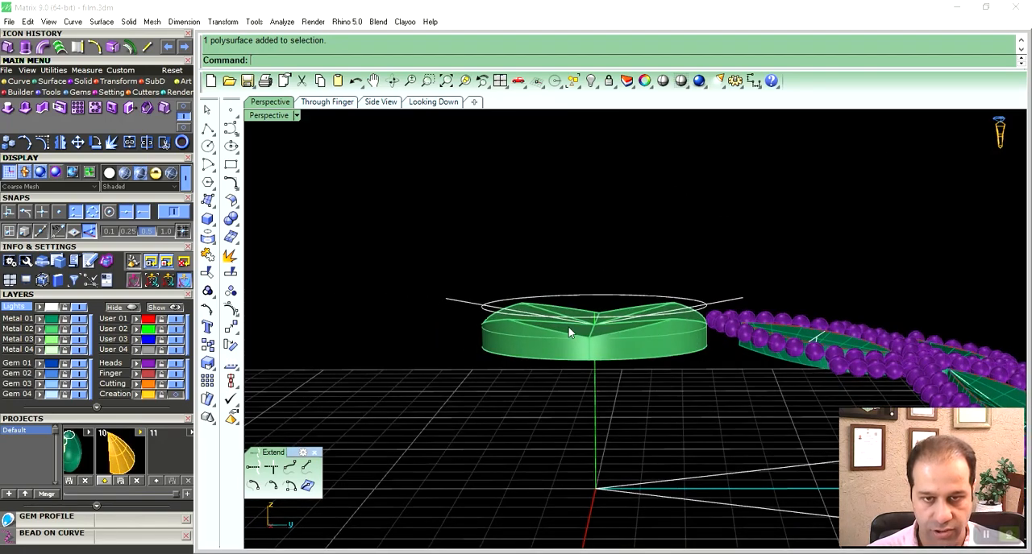
- Adjust the height of the faceted centre disc and its two curves against the beaded outline, and check the layout from above
left_click_drag(420, 262, 740, 387)
scroll(599, 295, "up", 3)
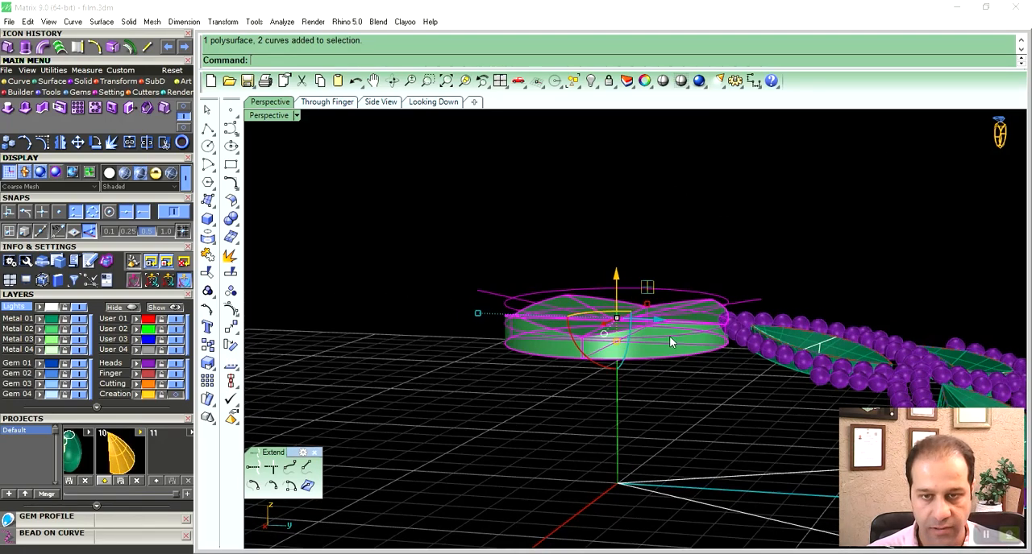
left_click_drag(590, 288, 573, 270)
left_click(644, 192)
right_click_drag(646, 195, 766, 325)
right_click_drag(584, 323, 730, 325)
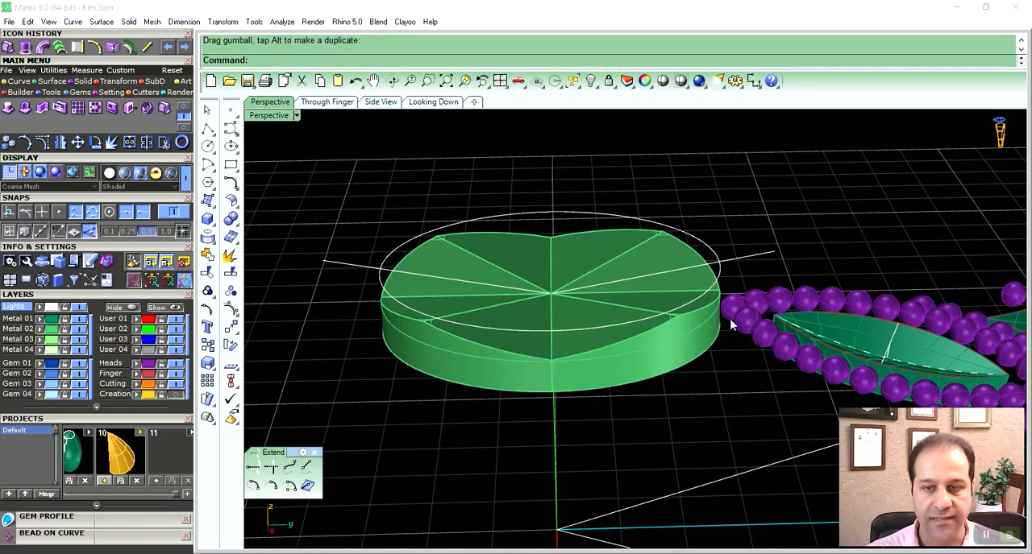
left_click(430, 102)
scroll(686, 281, "up", 3)
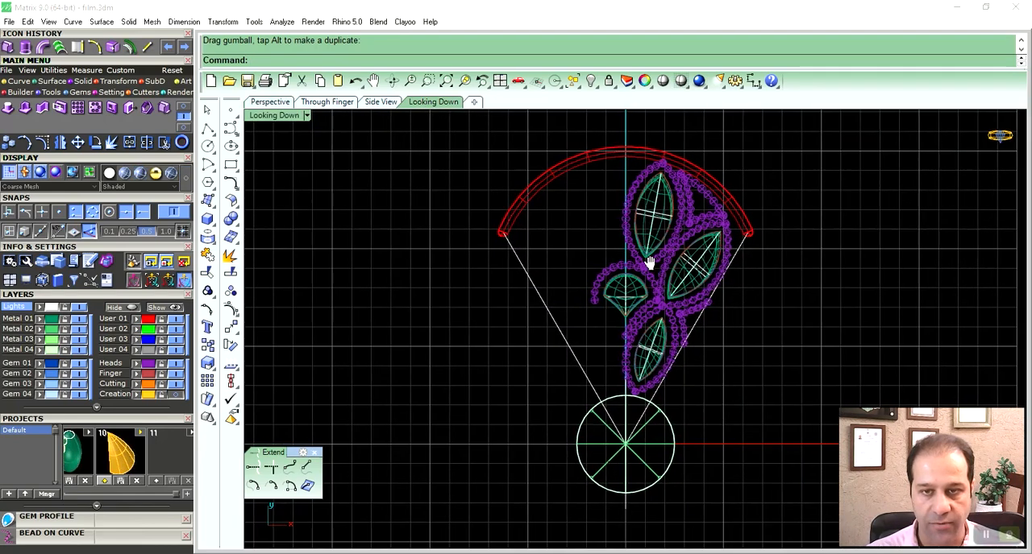
- Scale the innermost beaded petal and its insert in 2D from its outer end until the end bead overlaps the disc's rim
scroll(646, 319, "up", 5)
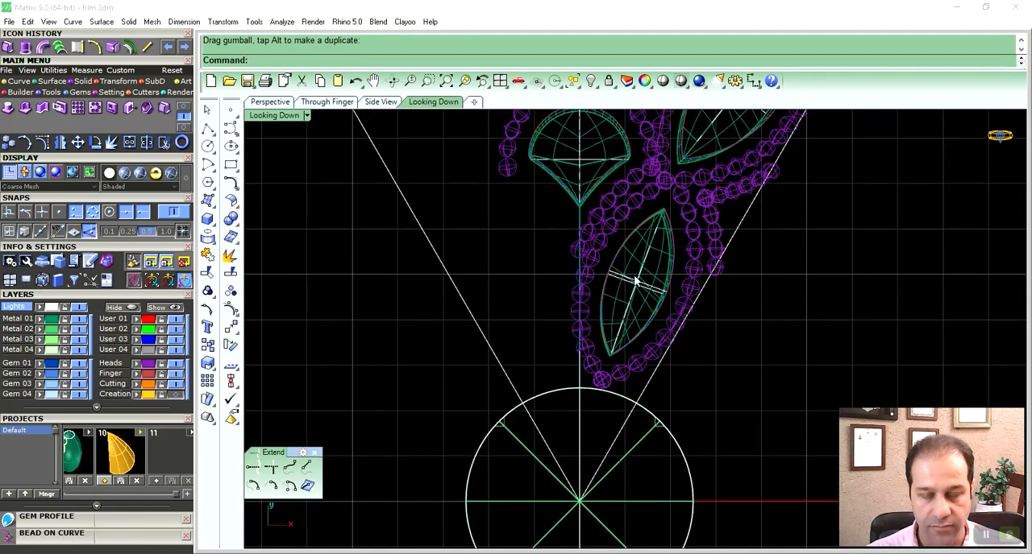
scroll(636, 289, "up", 2)
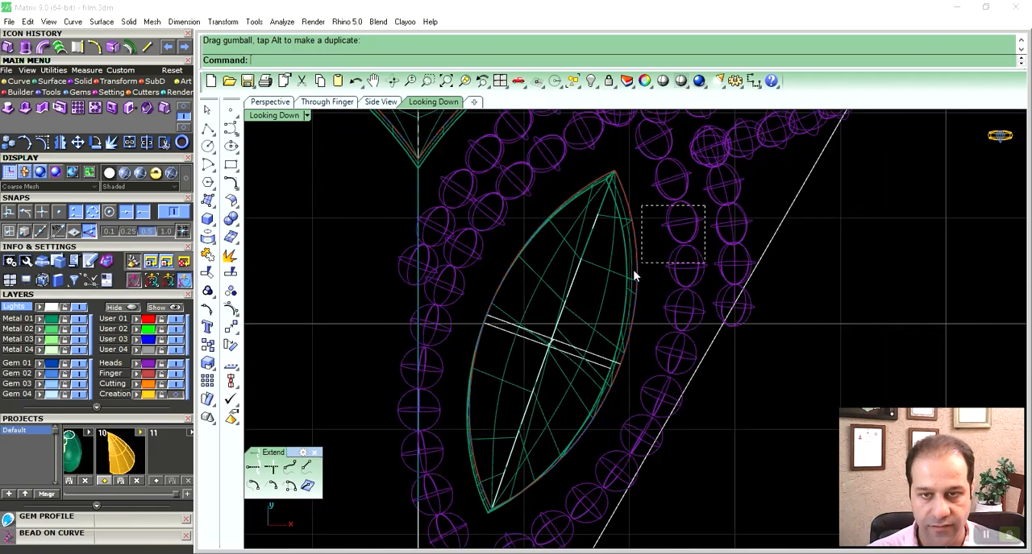
left_click_drag(551, 340, 548, 339)
scroll(589, 313, "down", 5)
left_click(589, 213, "shift")
right_click_drag(589, 311, 617, 247)
right_click_drag(640, 197, 624, 207)
right_click_drag(472, 279, 487, 258)
left_click(104, 83)
left_click(25, 109)
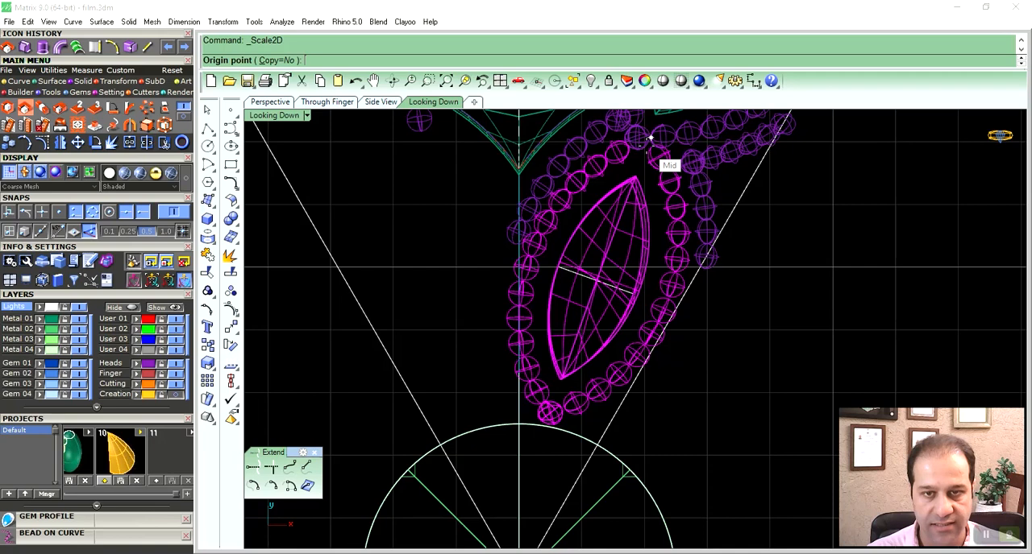
right_click_drag(547, 374, 561, 328)
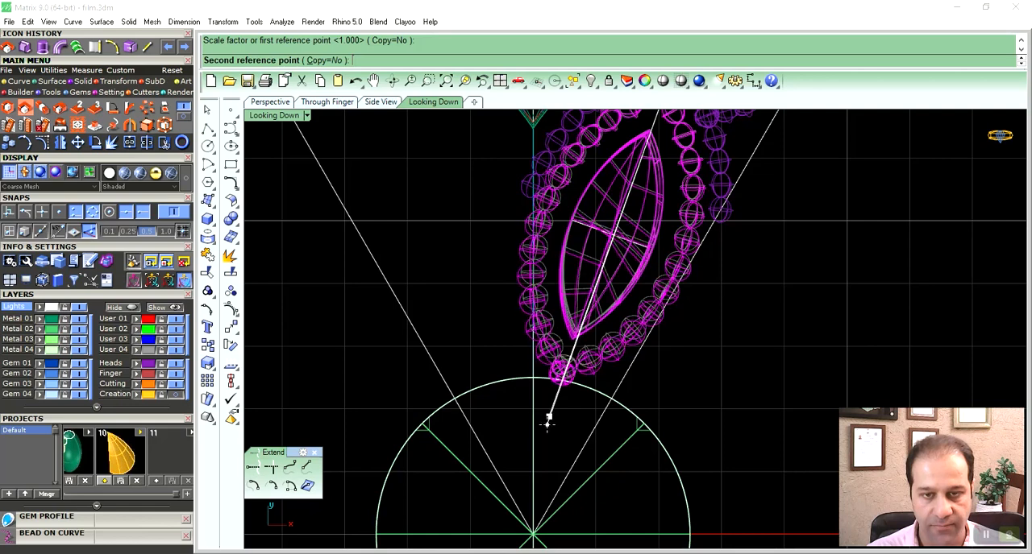
left_click(548, 426)
- Enlarge the faceted centre disc slightly about its centre so its rim overlaps the innermost petal's end bead
right_click_drag(562, 429, 589, 324)
left_click_drag(720, 353, 645, 398)
right_click_drag(590, 466, 609, 396)
left_click_drag(422, 368, 410, 363)
right_click_drag(489, 393, 482, 420)
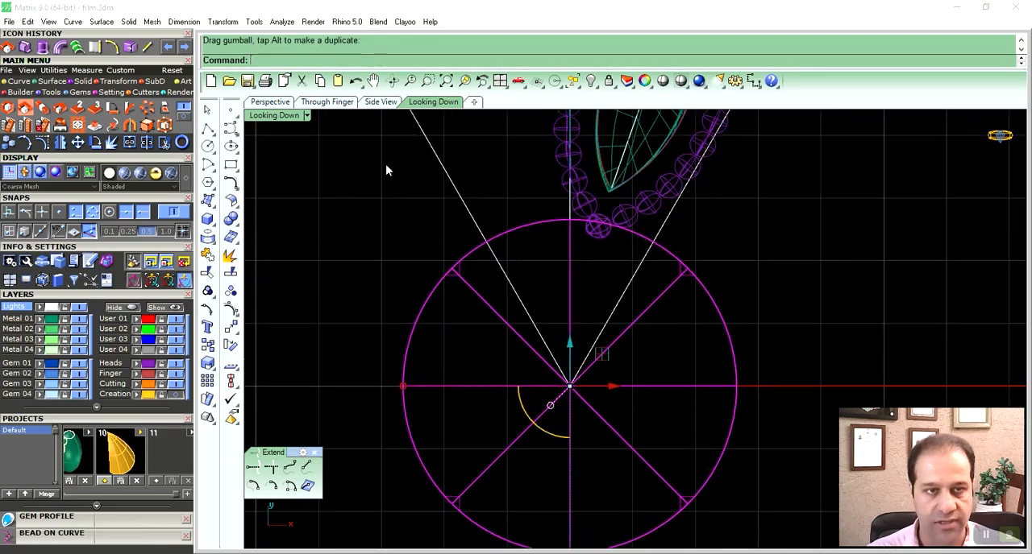
- Remove the circle and the leftover guide curve above the faceted centre disc
left_click(268, 102)
left_click(413, 191)
right_click_drag(634, 310, 598, 297)
right_click_drag(603, 284, 613, 311, "ctrl")
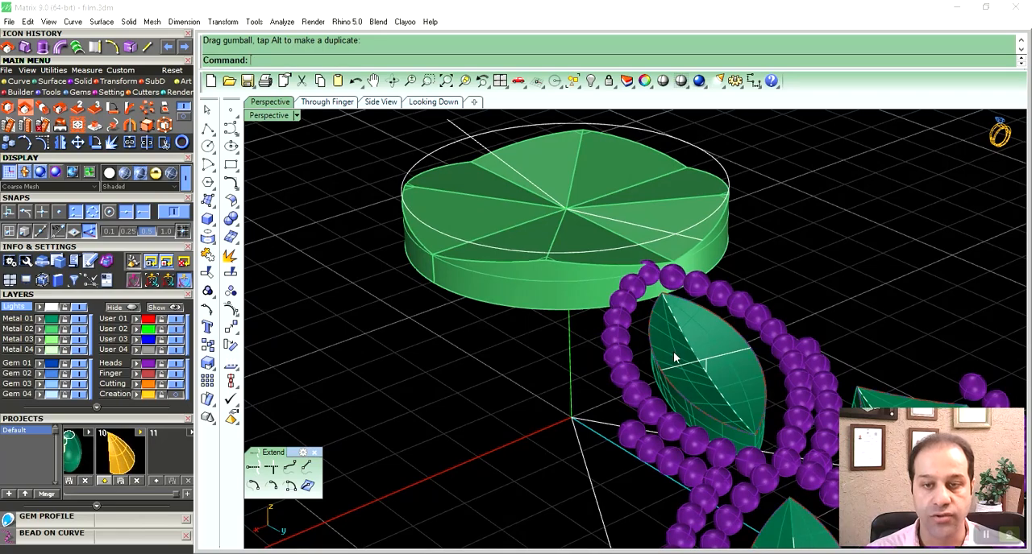
scroll(673, 356, "down", 5)
right_click_drag(579, 398, 625, 305)
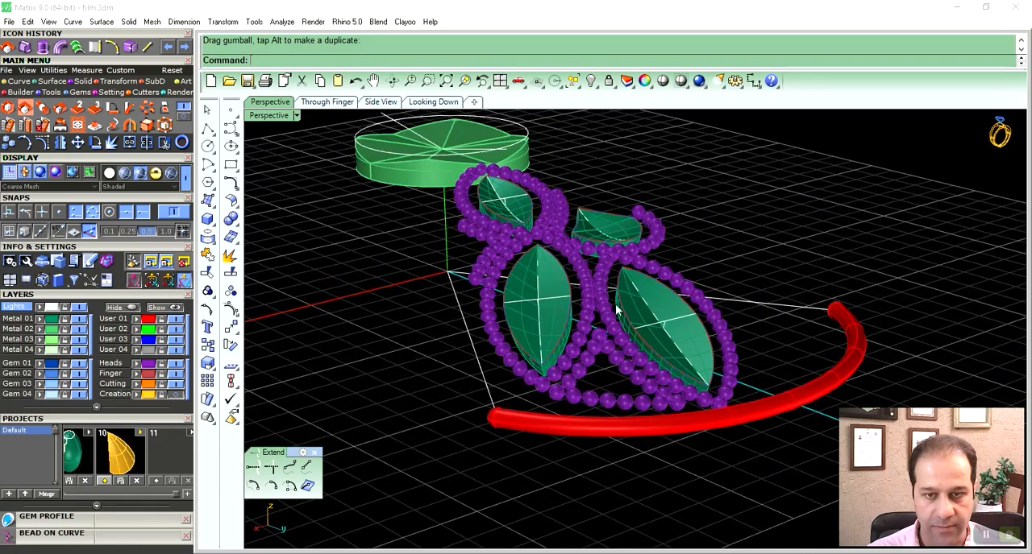
right_click_drag(511, 260, 427, 170)
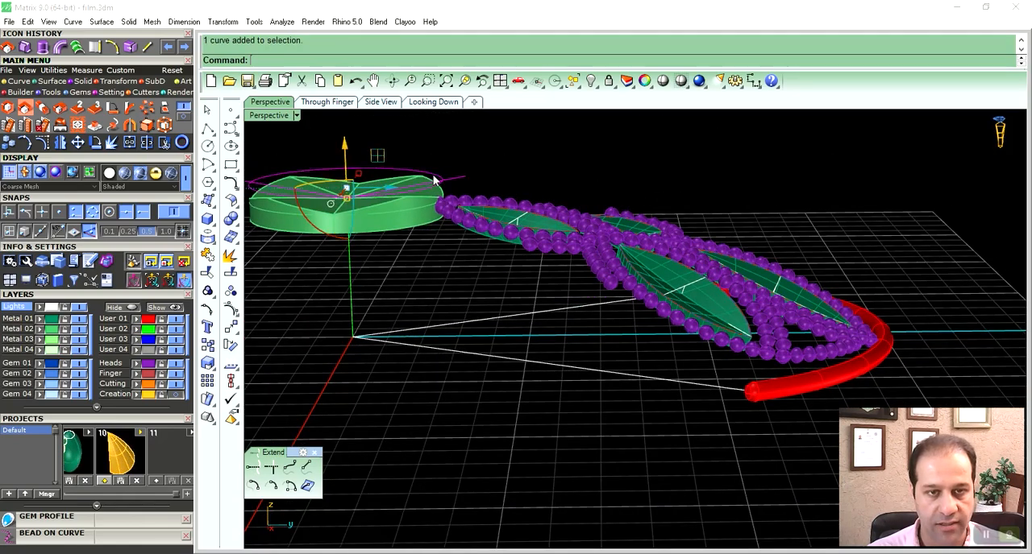
- Rotate all the beaded outlines and inserts slightly downward in the side view about the bead nearest the centre disc
left_click_drag(680, 330, 900, 378)
right_click_drag(901, 379, 785, 392)
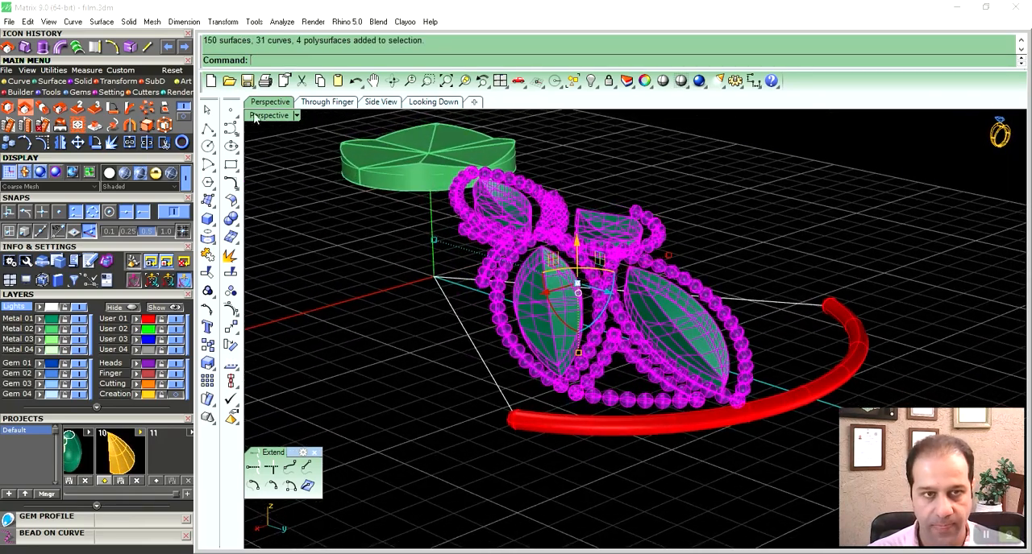
double_click(253, 115)
double_click(659, 336)
scroll(540, 322, "down", 8)
right_click_drag(710, 378, 566, 326)
scroll(566, 326, "down", 3)
right_click_drag(614, 355, 489, 355)
scroll(498, 330, "up", 3)
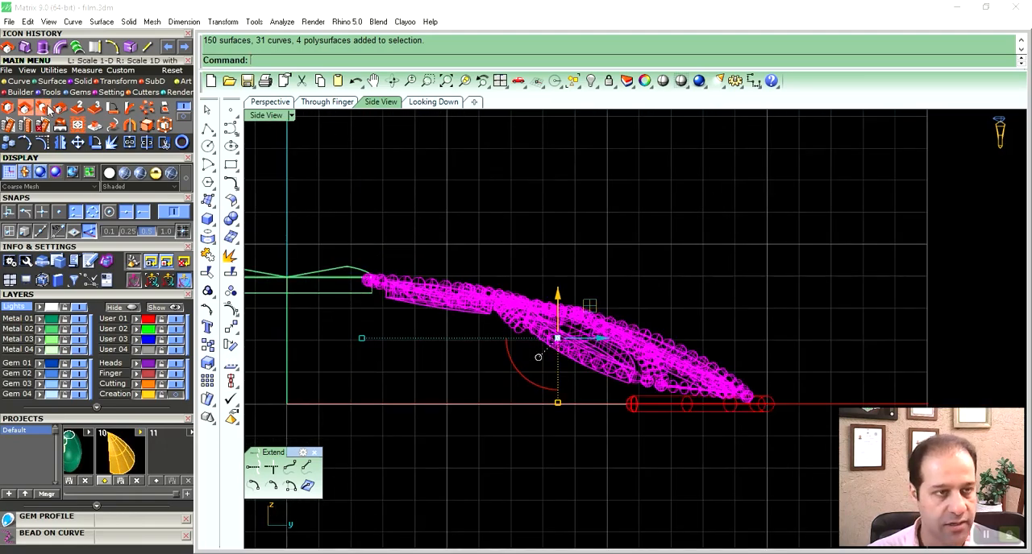
left_click(364, 280)
scroll(575, 373, "up", 3)
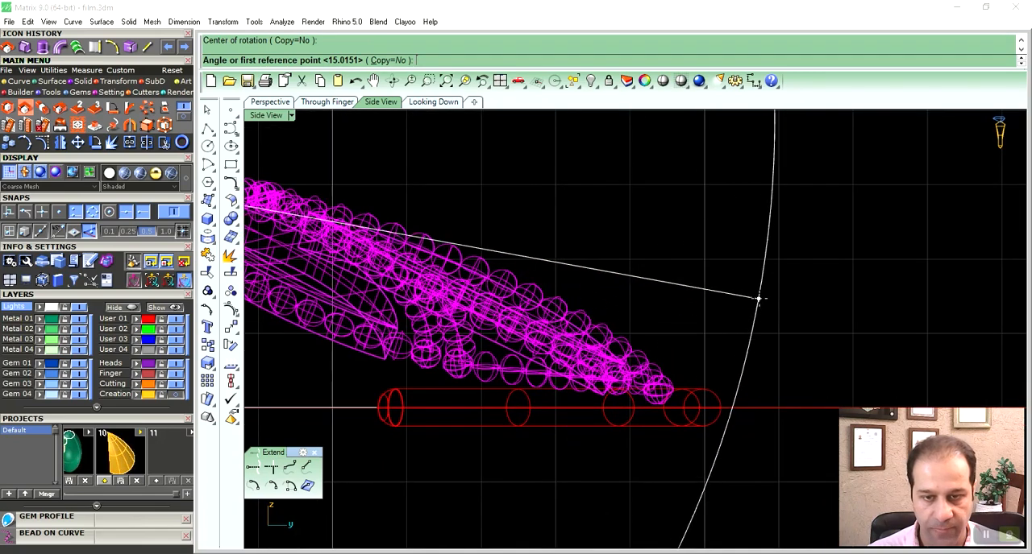
left_click(763, 296)
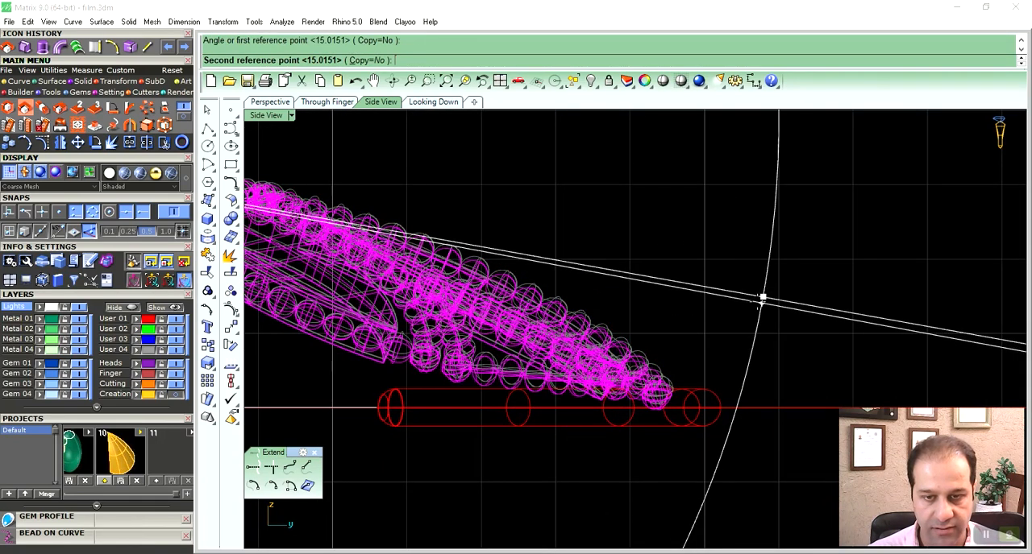
left_click(763, 297)
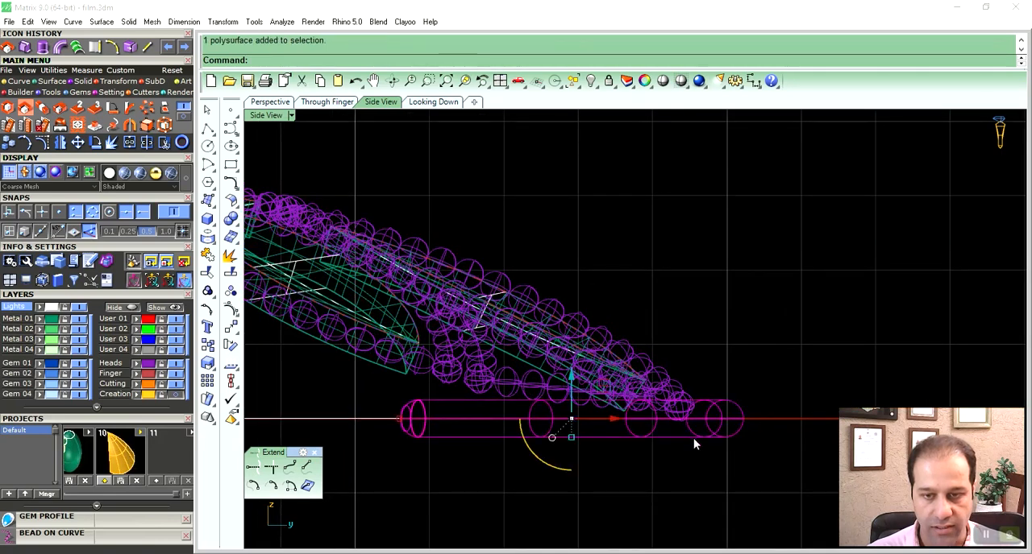
- Rotate the triangular bead group slightly in the top view about its corner bead beside the outermost petal
right_click_drag(693, 438, 708, 436)
left_click_drag(588, 380, 589, 385)
left_click(269, 102)
right_click_drag(789, 220, 574, 381)
scroll(636, 344, "up", 10)
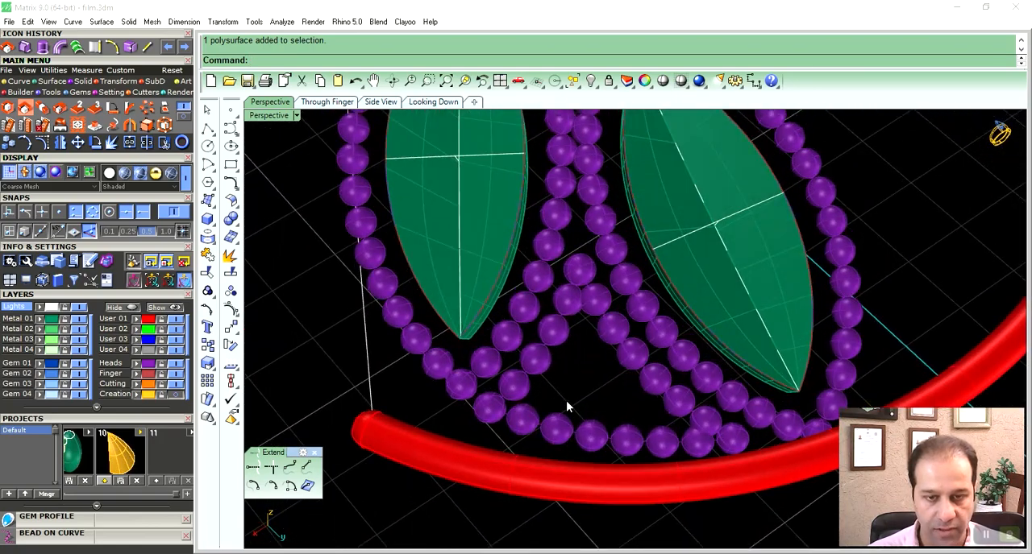
left_click(526, 387, "shift")
right_click_drag(611, 328, 635, 365)
left_click(421, 105)
scroll(649, 334, "down", 6)
scroll(606, 358, "up", 5)
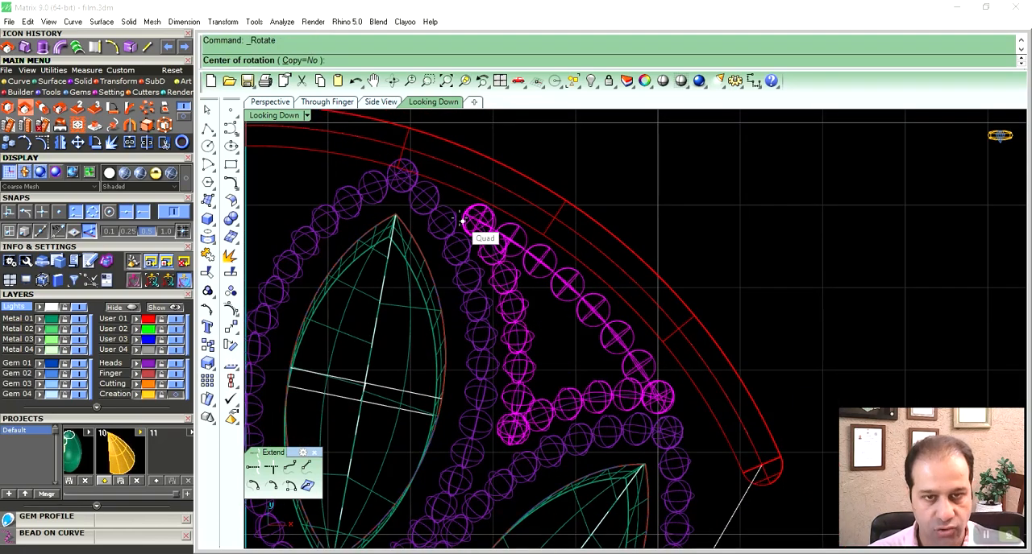
left_click(762, 239)
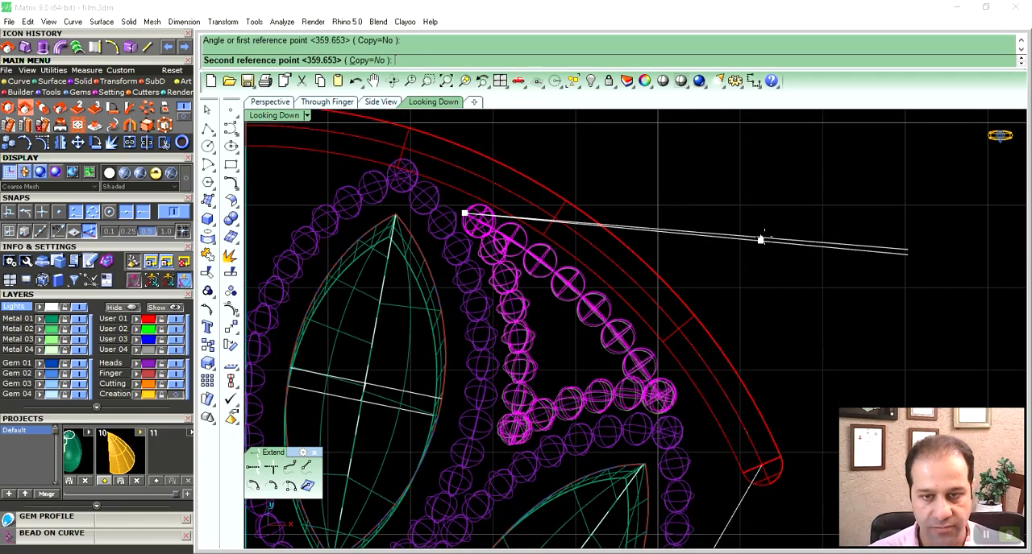
left_click(767, 237)
- Scale the triangular bead group up slightly in 2D from its inner corner toward the red pipe
right_click_drag(629, 324, 651, 315)
left_click(165, 125)
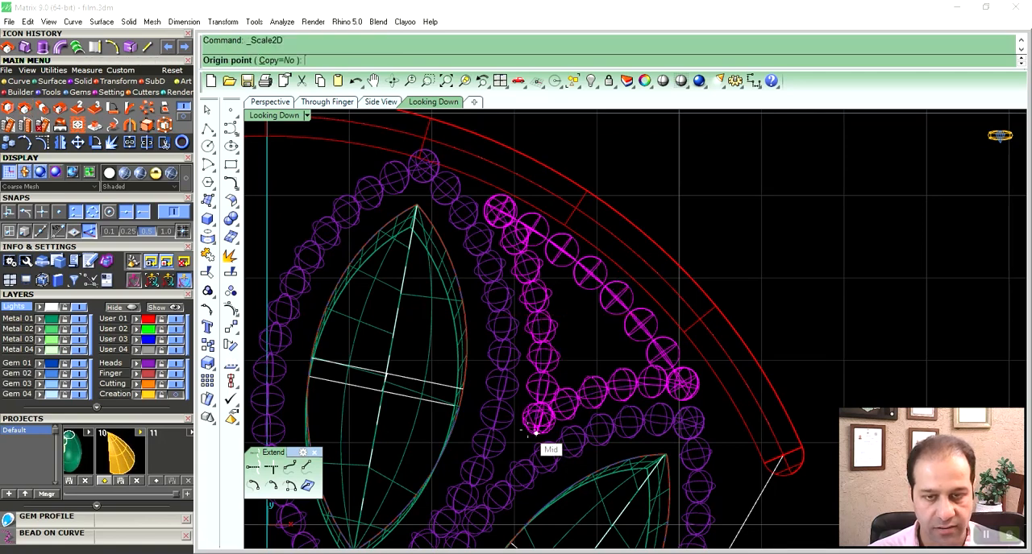
right_click_drag(757, 199, 750, 204)
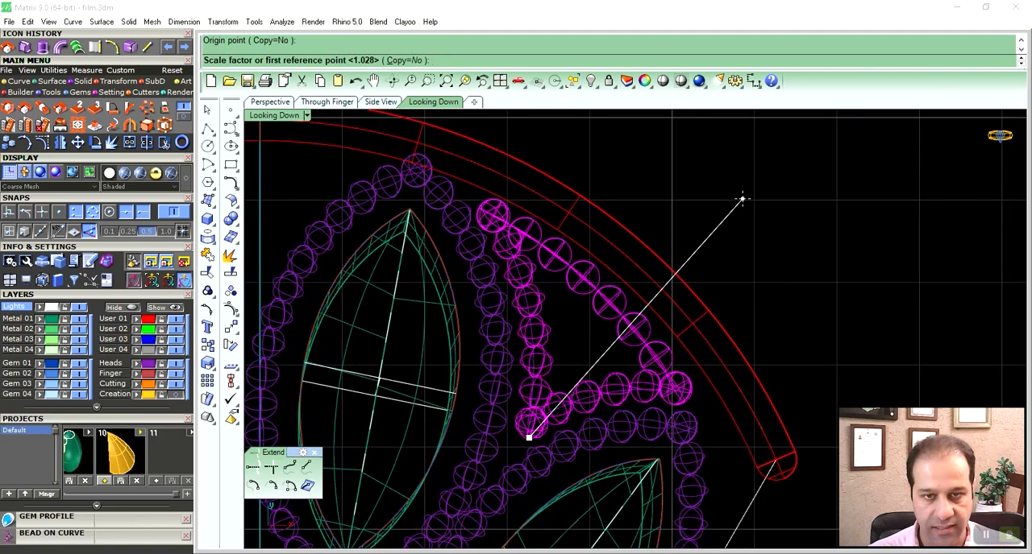
left_click(695, 150)
left_click(697, 147)
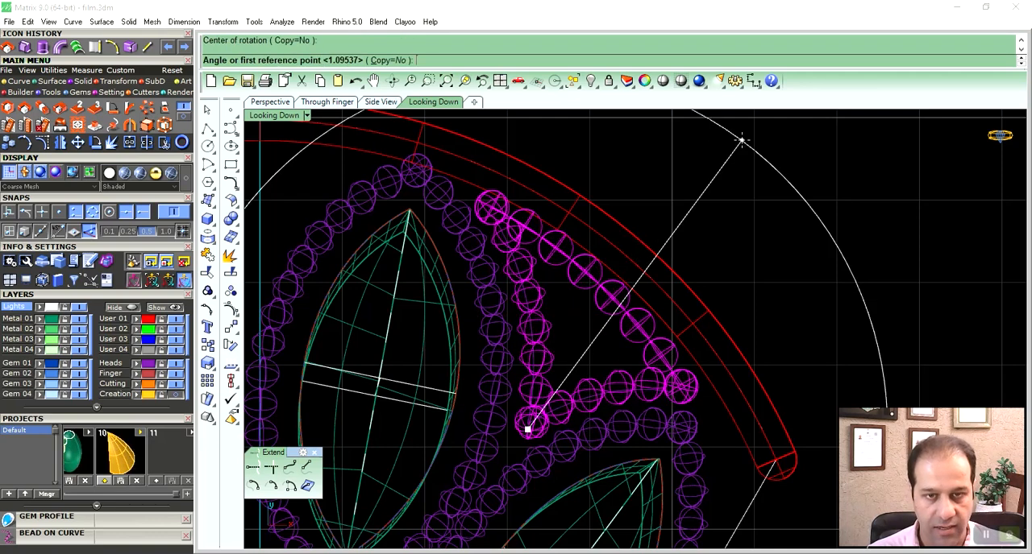
- Rotate the triangular bead group clockwise about its inner corner bead and fine-tune its 2D scale from the same corner
left_click(741, 140)
left_click(747, 179)
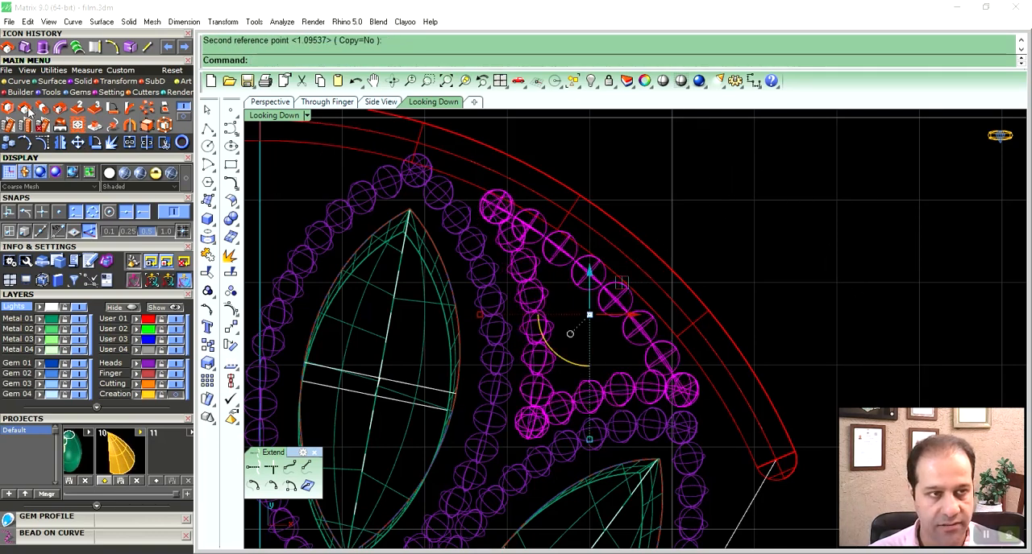
left_click(529, 433)
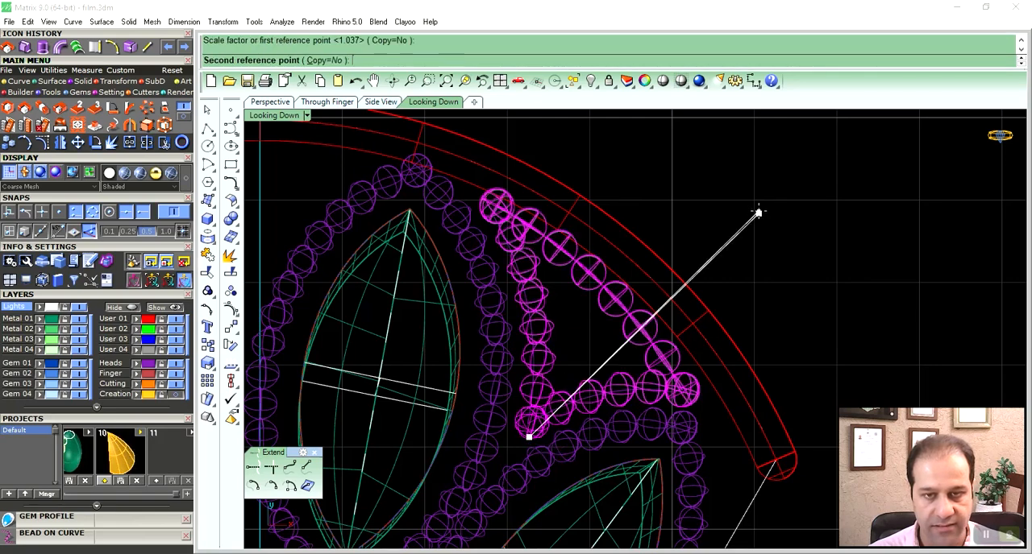
left_click(760, 212)
left_click(284, 106)
mouse_move(740, 422)
right_mouse_down()
mouse_move(744, 381)
mouse_move(738, 399)
right_mouse_up()
scroll(700, 367, "down", 3)
right_click_drag(647, 331, 636, 383)
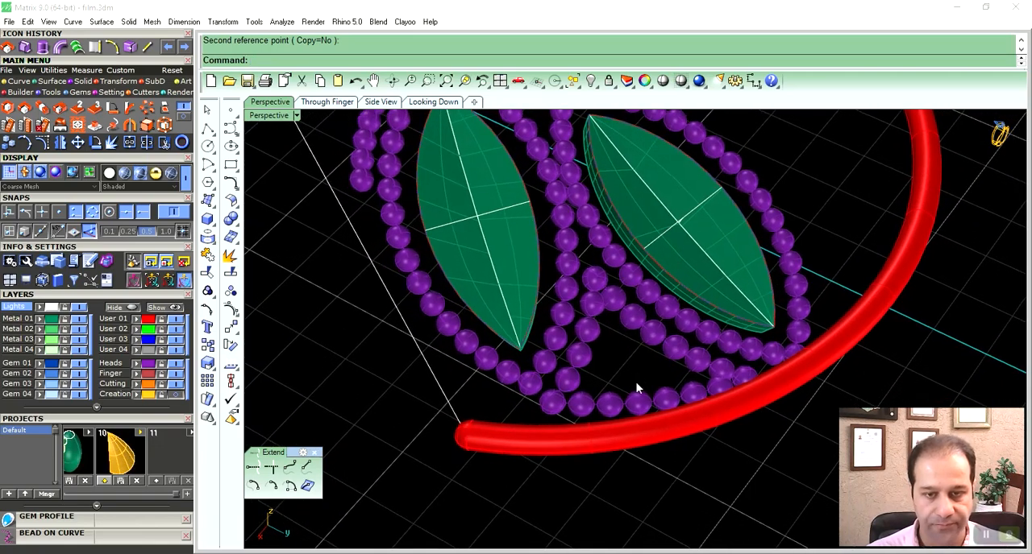
scroll(579, 411, "up", 5)
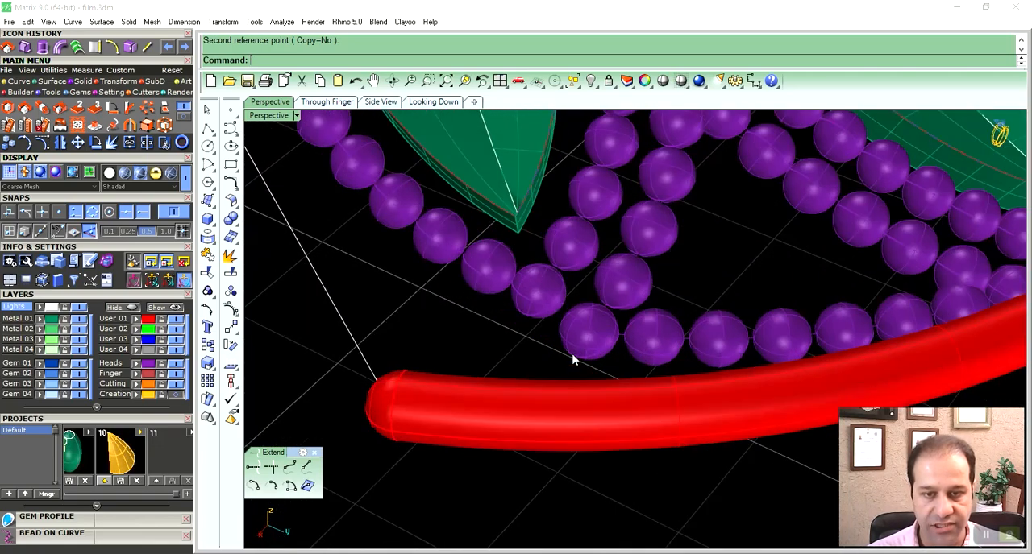
- Duplicate the triangular group's outer corner bead near the free end of the red pipe and shift the copy toward the pipe
left_click(588, 332)
key("Escape")
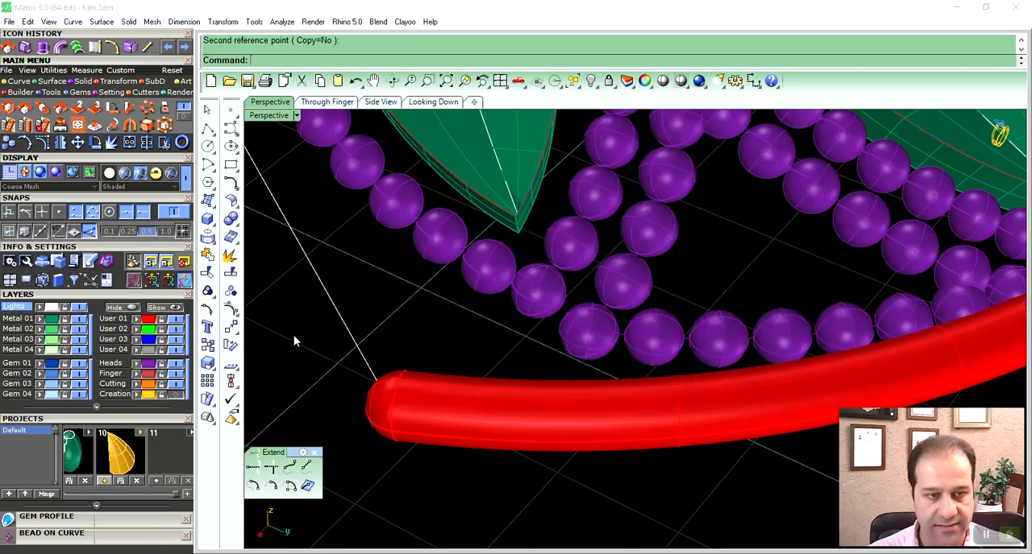
left_click(587, 346)
right_click(587, 346)
right_click(587, 346)
right_click_drag(610, 357, 637, 315)
key("F3")
scroll(565, 368, "down", 6)
key("alt")
left_click_drag(615, 299, 655, 365)
right_click_drag(658, 371, 606, 370)
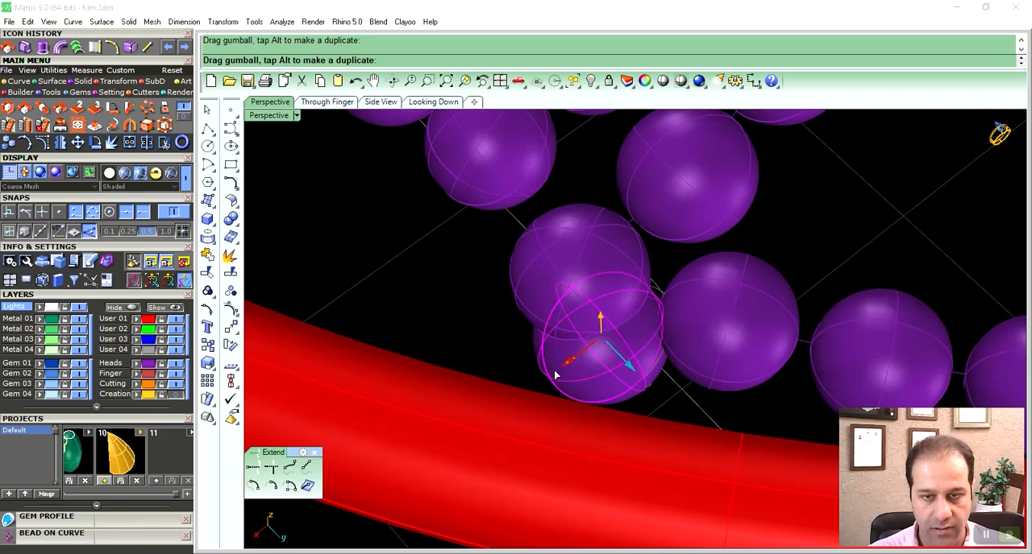
- Fine-tune the copied bead's position so it bridges the corner bead and the red pipe
right_click_drag(538, 380, 644, 389)
left_click_drag(648, 400, 650, 402)
left_click_drag(610, 353, 611, 348)
right_click_drag(655, 372, 599, 375)
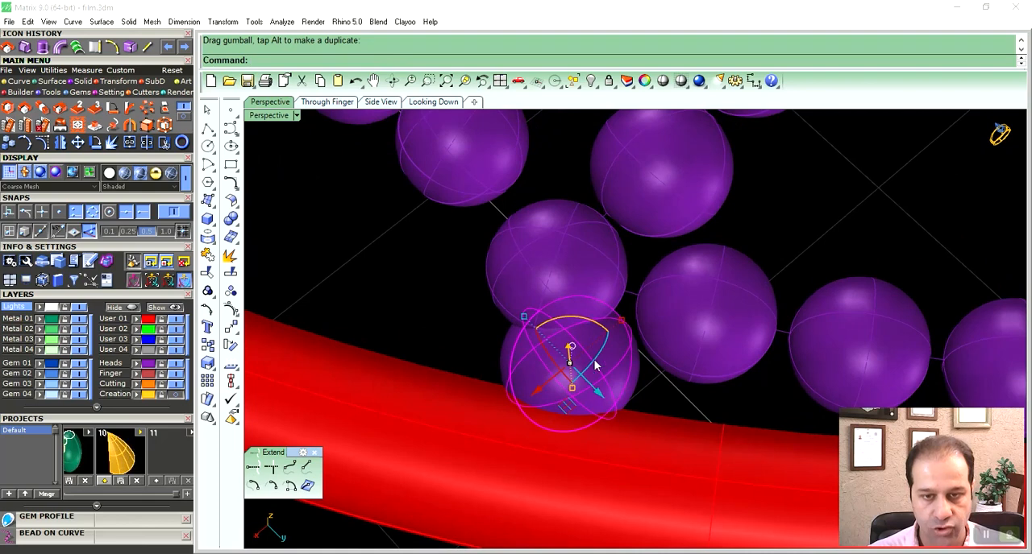
left_click_drag(569, 410, 541, 395)
right_click_drag(548, 396, 637, 352)
- Examine how the added bead and the beaded outlines meet the red pipe
scroll(546, 365, "down", 8)
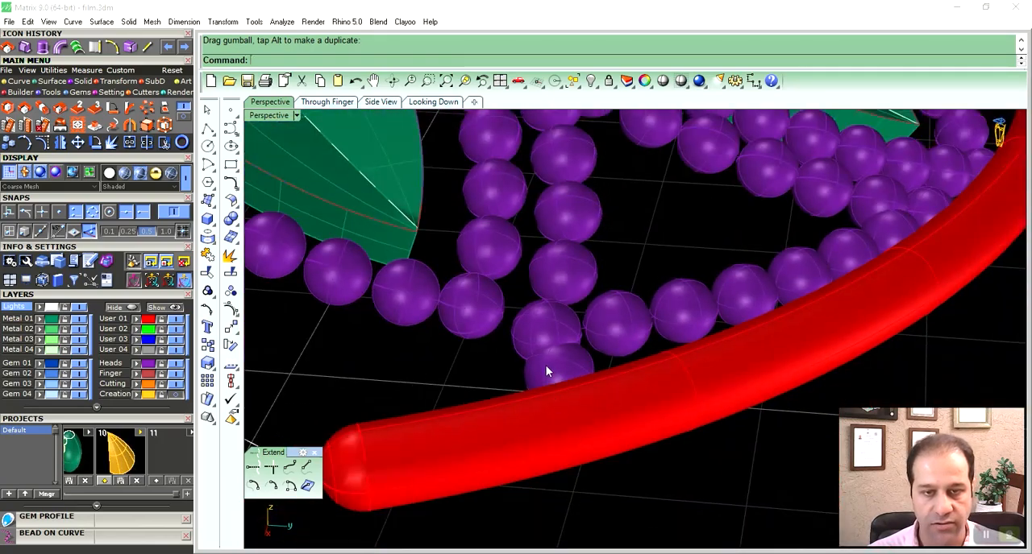
scroll(543, 347, "down", 10)
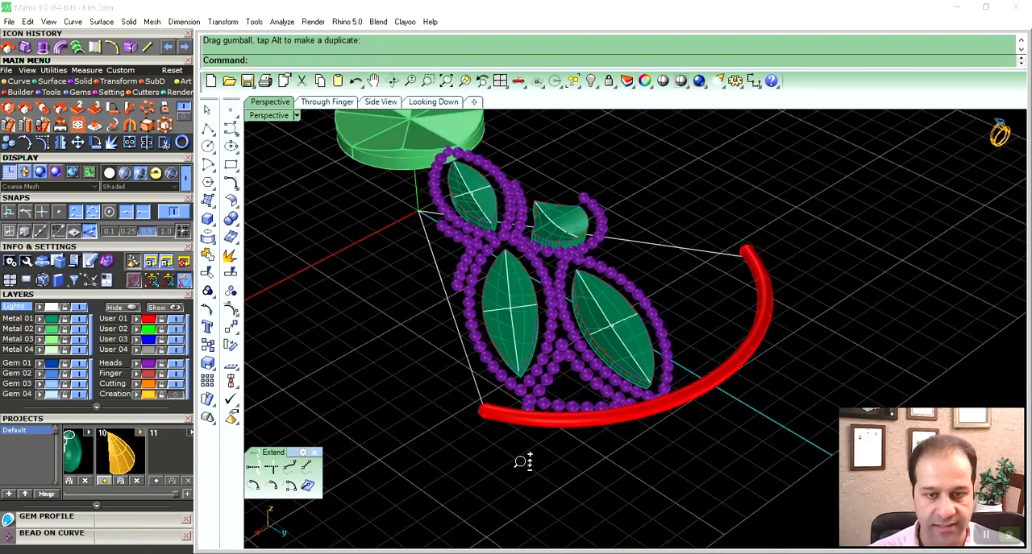
scroll(520, 421, "up", 10)
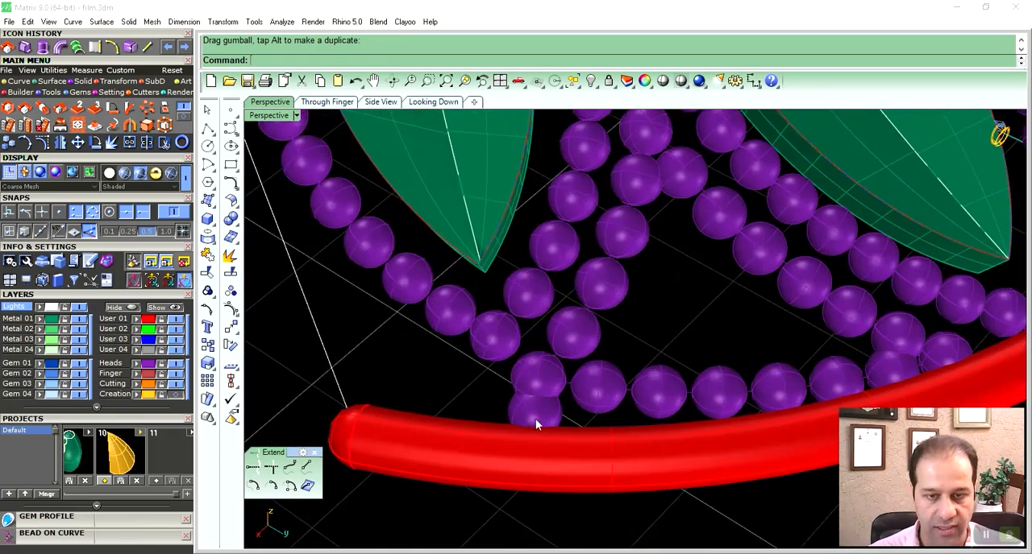
scroll(562, 421, "up", 3)
mouse_move(567, 446)
left_mouse_down()
mouse_move(550, 454)
mouse_move(561, 416)
mouse_move(577, 435)
left_mouse_up()
scroll(551, 454, "down", 10)
right_click_drag(577, 435, 576, 401)
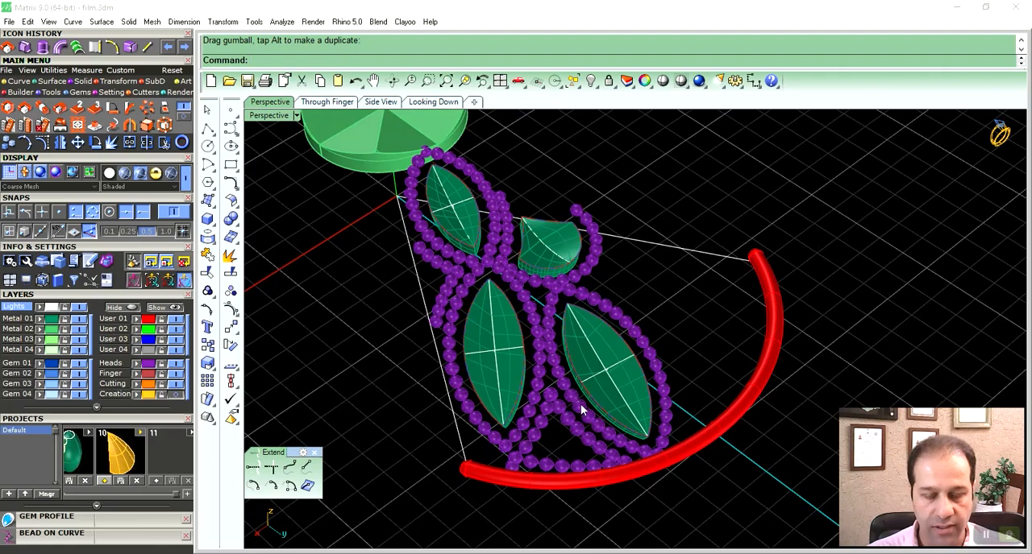
- Hide the User 01 layer and draw a line from the outermost insert's outer tip to the centre of the end bead
scroll(583, 412, "up", 8)
right_click_drag(619, 432, 640, 377)
scroll(656, 447, "up", 6)
right_click_drag(656, 447, 528, 395, "shift")
scroll(665, 388, "up", 3)
left_click(175, 319)
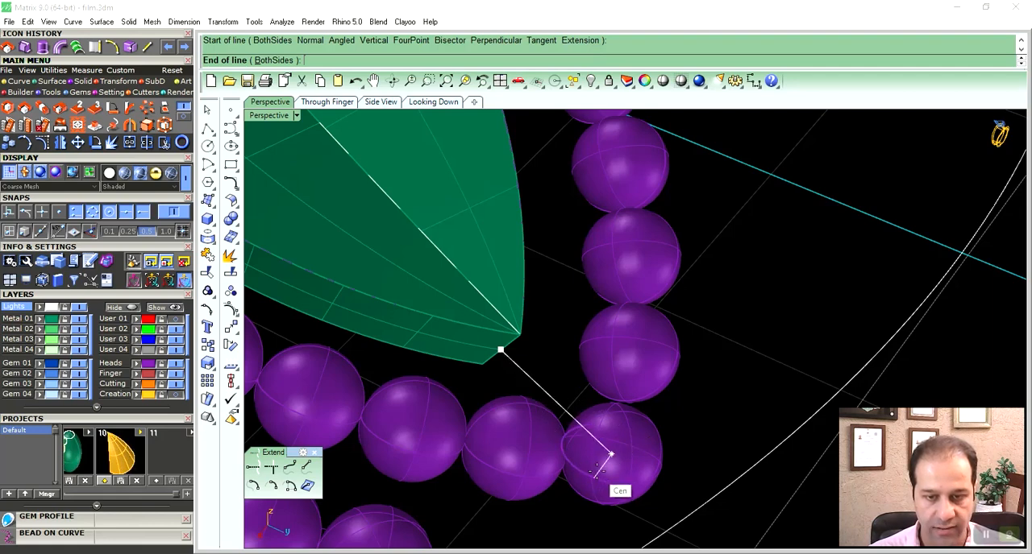
scroll(597, 477, "down", 8)
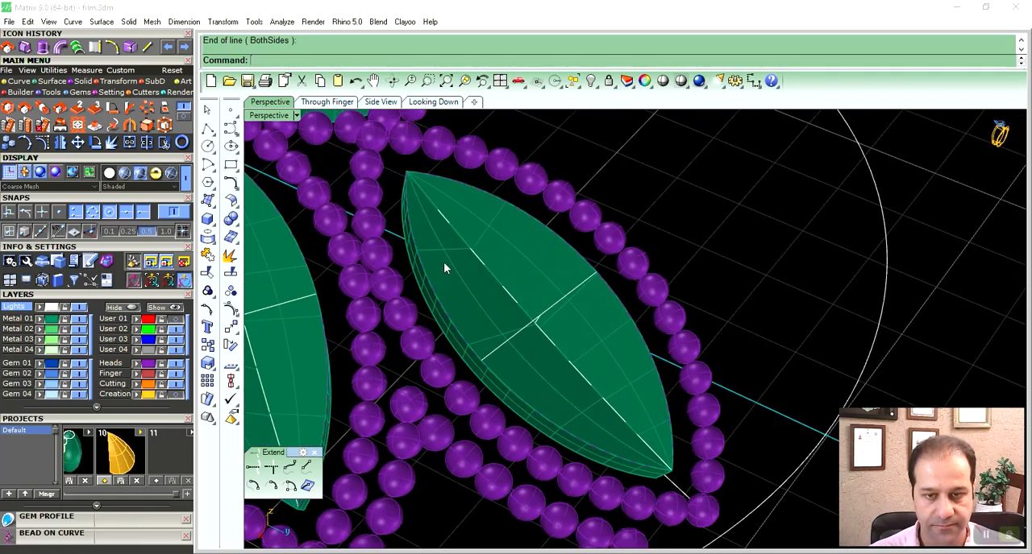
- Draw a line from the same insert's inner tip to the centre of the bead facing it
scroll(479, 297, "up", 5)
left_click(489, 352)
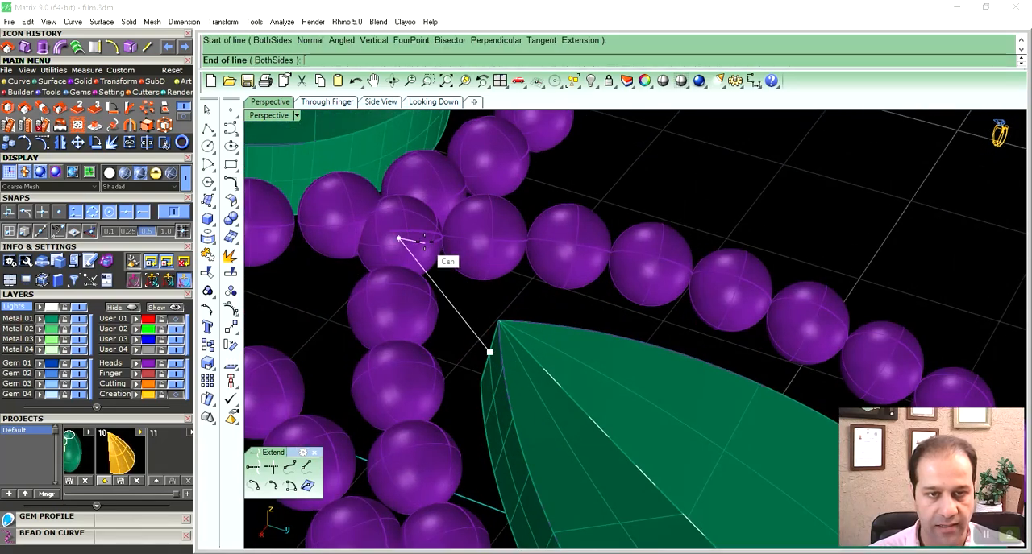
scroll(445, 252, "down", 5)
- Draw a line from the neighbouring large insert's inner tip to the bead facing it
scroll(478, 325, "up", 2)
right_click_drag(476, 319, 468, 261)
scroll(545, 322, "up", 2)
left_click(528, 341)
scroll(487, 270, "up", 3)
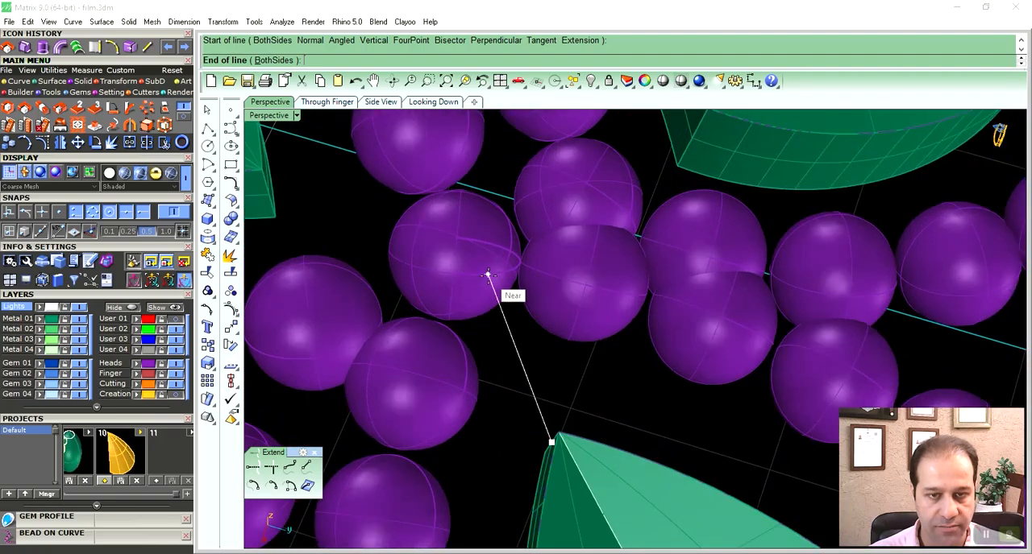
scroll(480, 262, "down", 10)
- Draw a line from the same large insert's outer tip edge midpoint to the centre of the end bead facing it
right_click_drag(501, 359, 634, 386)
scroll(630, 458, "up", 8)
right_click_drag(632, 458, 548, 371, "shift")
right_click(536, 374)
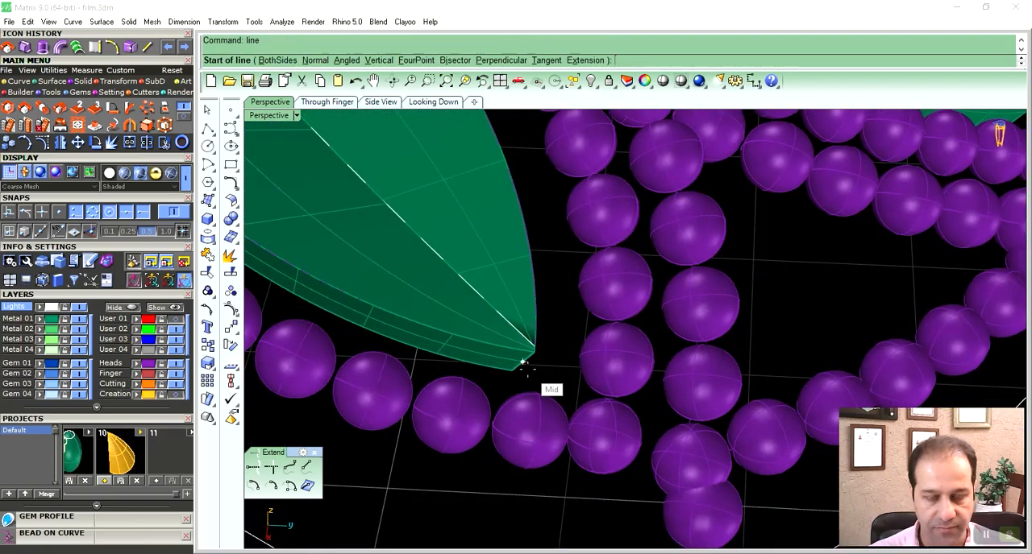
left_click(522, 362)
left_click(603, 436)
scroll(588, 392, "down", 8)
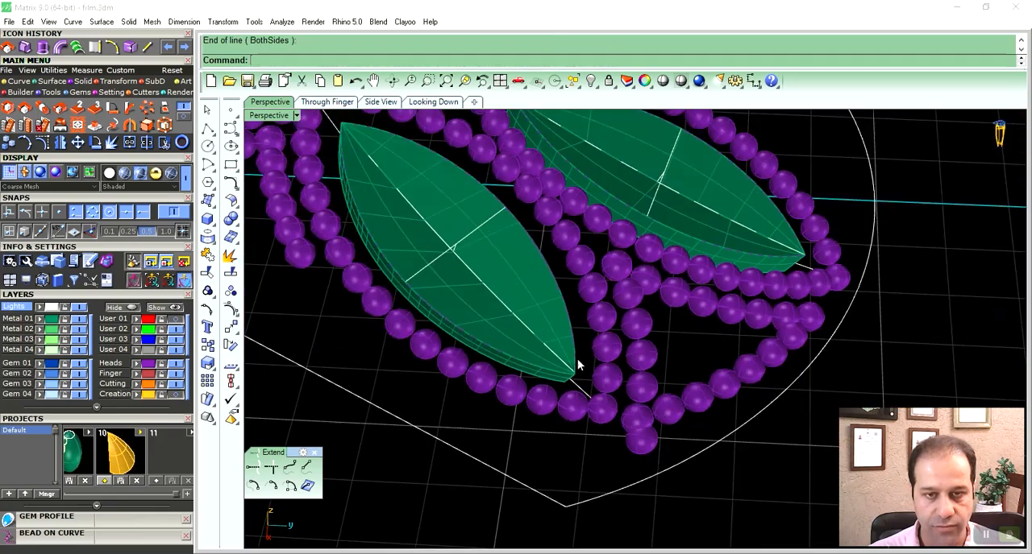
- Draw a line from the innermost insert's outer tip edge to the centre of the bead where the outlines meet
scroll(528, 346, "up", 8)
scroll(527, 305, "up", 2)
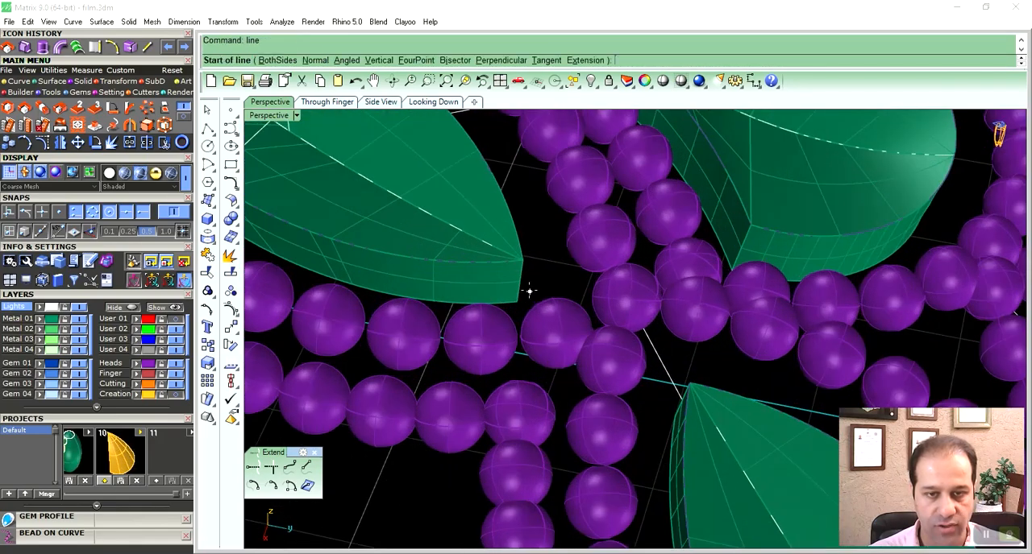
left_click(520, 287)
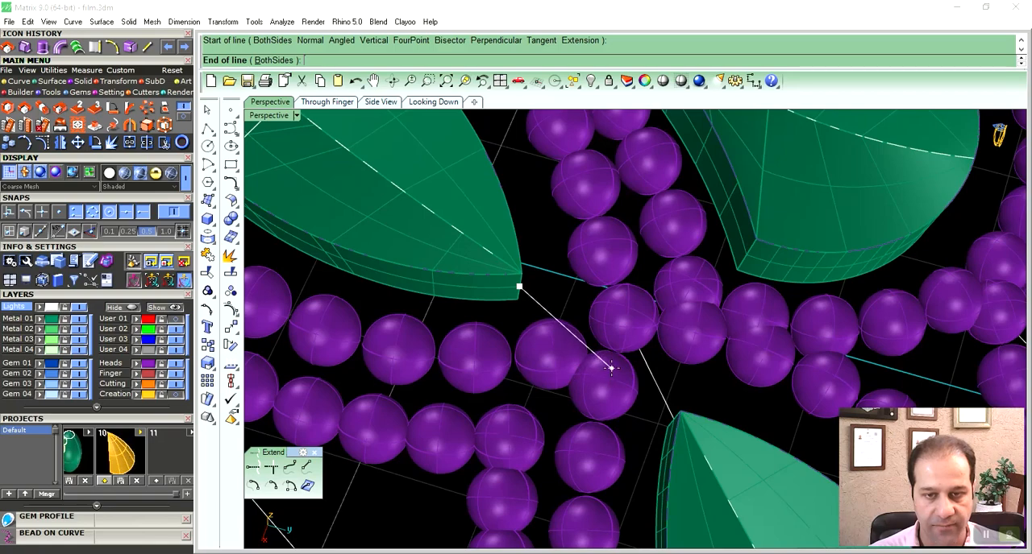
right_click_drag(597, 388, 598, 375)
scroll(593, 372, "up", 2)
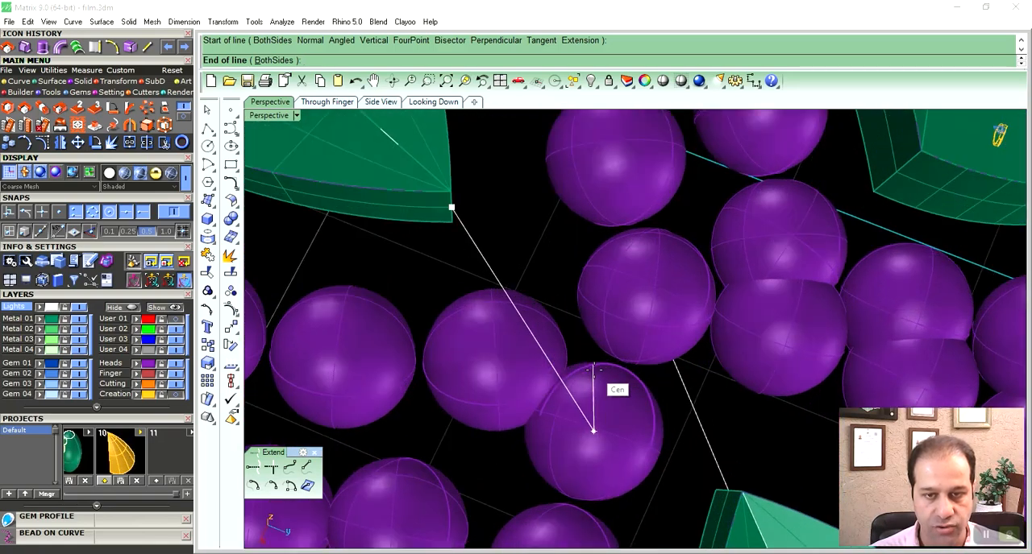
left_click(594, 365)
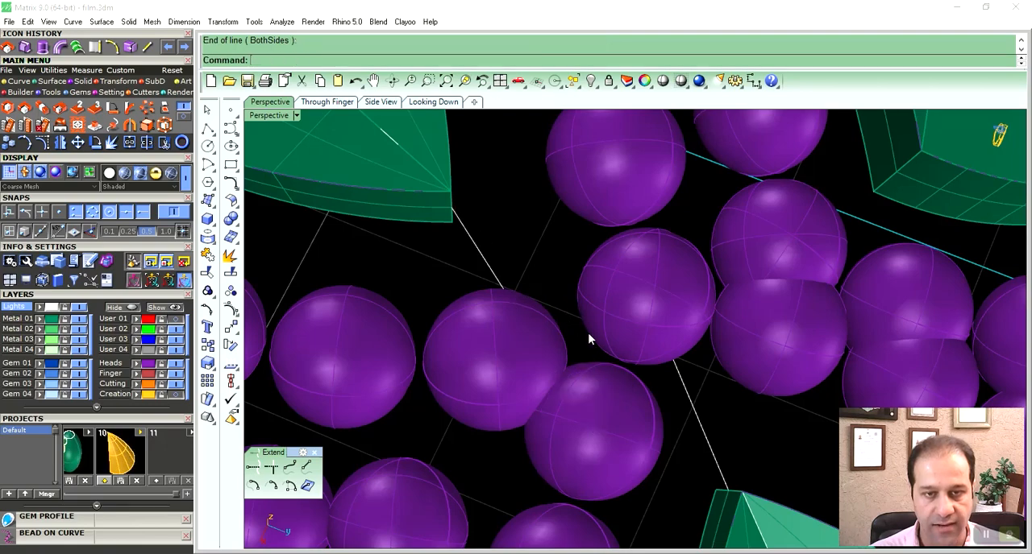
- Draw a line from the innermost insert's inner tip edge to the centre of the bead beside the centre disc
scroll(589, 337, "down", 5)
right_click_drag(421, 294, 645, 401, "shift")
scroll(530, 314, "up", 7)
right_click_drag(540, 316, 544, 337)
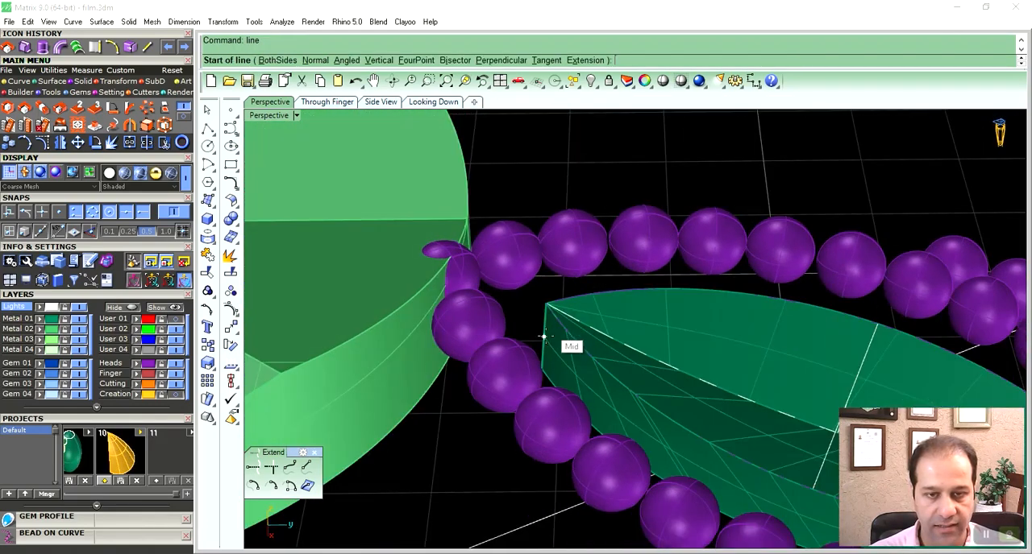
right_click_drag(527, 285, 559, 292)
scroll(559, 293, "up", 4)
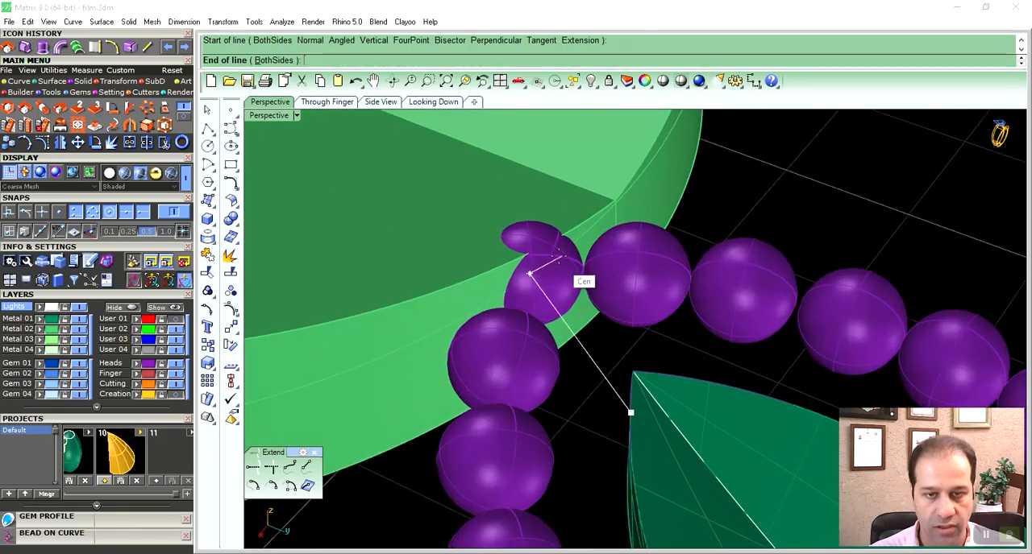
left_click(569, 262)
scroll(511, 292, "down", 8)
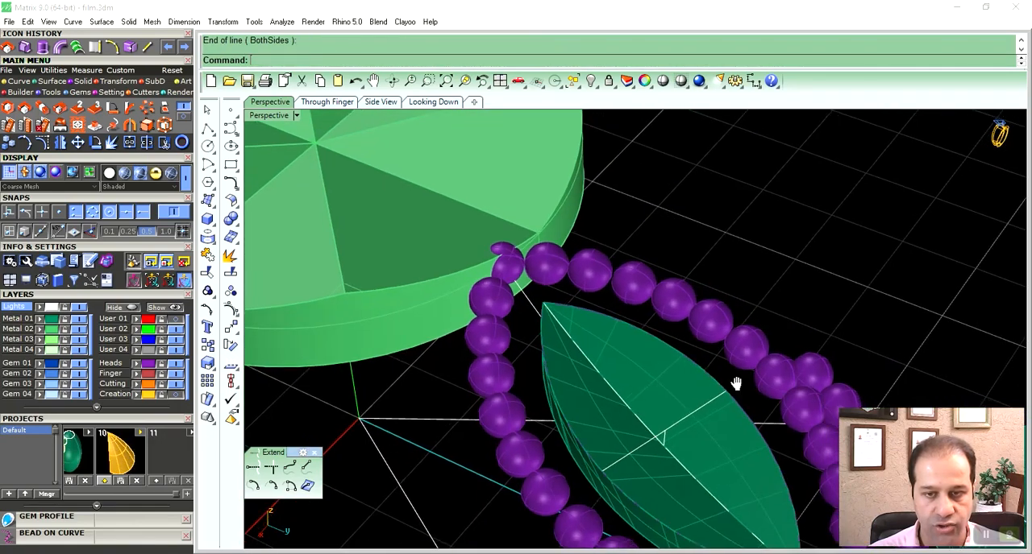
right_click_drag(737, 385, 419, 234, "shift")
right_click_drag(495, 313, 538, 357)
right_click_drag(639, 385, 574, 328, "shift")
scroll(625, 415, "up", 4)
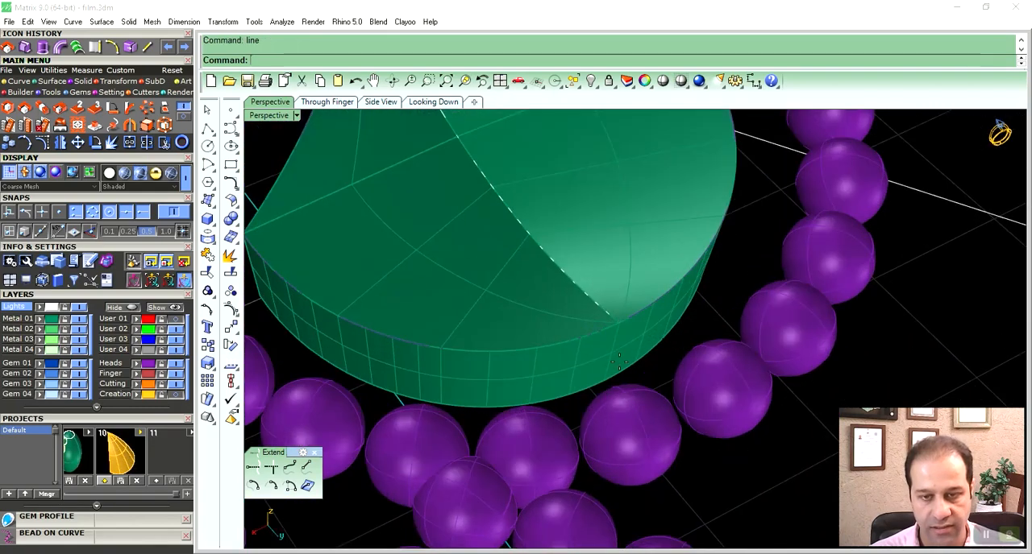
key("Return")
right_click_drag(626, 351, 633, 346)
key("Escape")
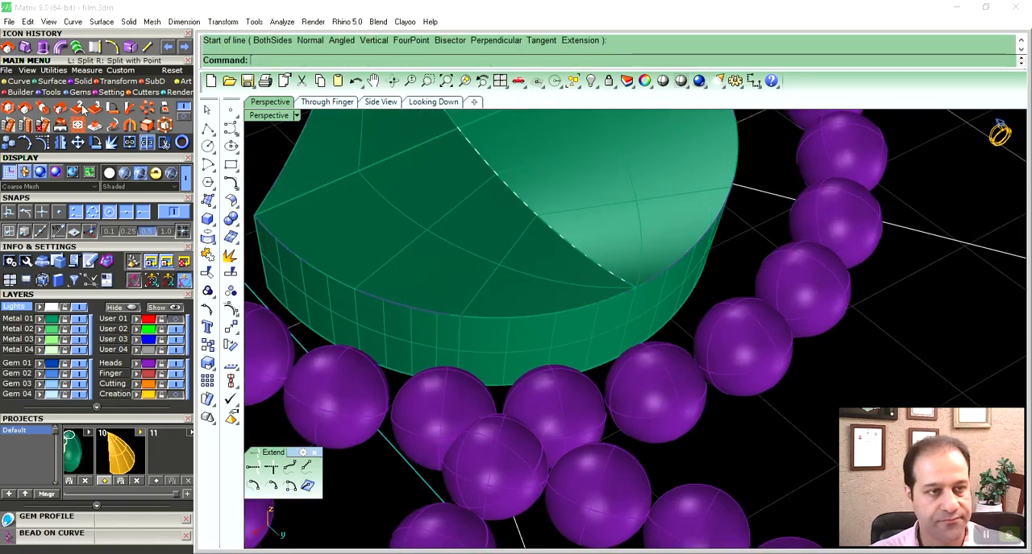
- Extract a vertical isocurve from the rounded insert's side wall where the top crease meets its outer edge
left_click(17, 82)
left_click(165, 125)
left_click(589, 326)
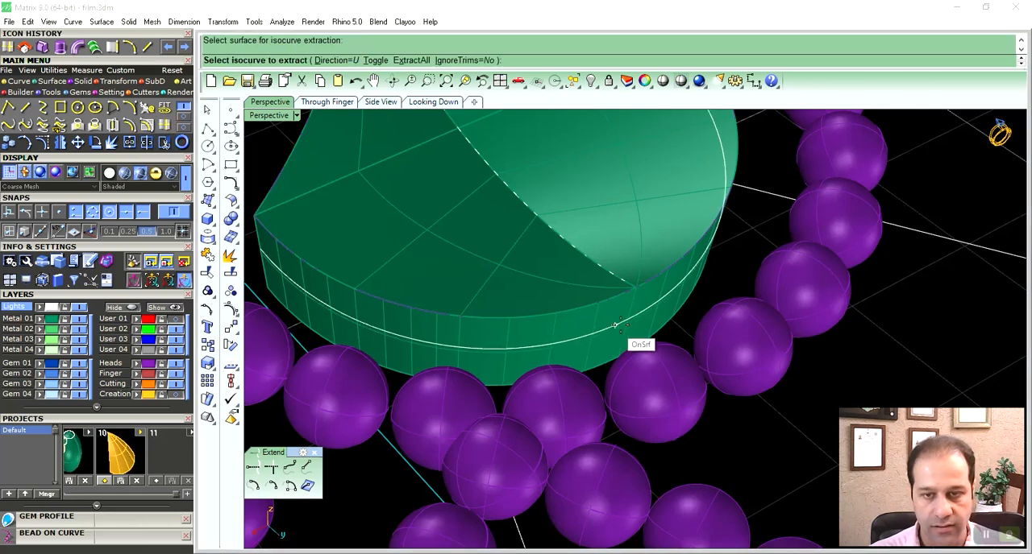
key("Return")
left_click(635, 289)
key("Return")
right_click_drag(626, 324, 591, 430)
key("Return")
key("Return")
left_click(25, 107)
left_click(577, 298)
left_click(578, 298)
scroll(593, 411, "up", 6)
scroll(598, 377, "up", 1)
right_click_drag(598, 377, 601, 376)
key("Escape")
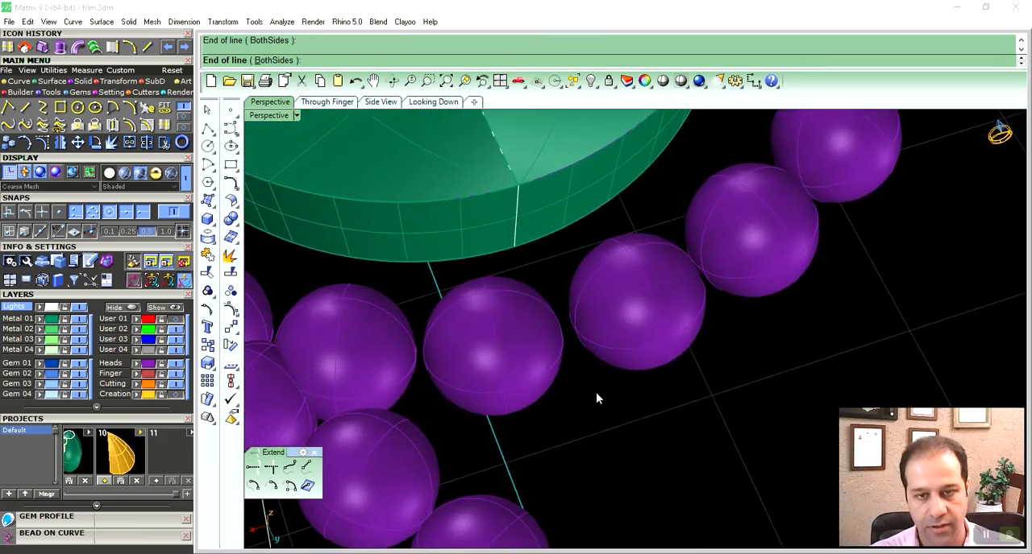
- Draw a line between the centres of the two facing beads and connect the extracted isocurve's midpoint to that line's midpoint
right_click(563, 408)
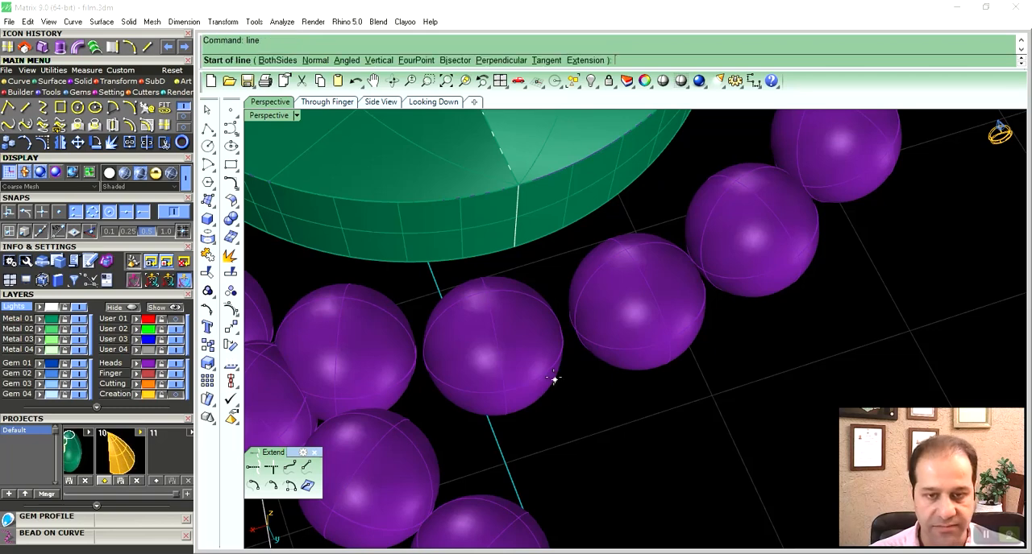
left_click(549, 364)
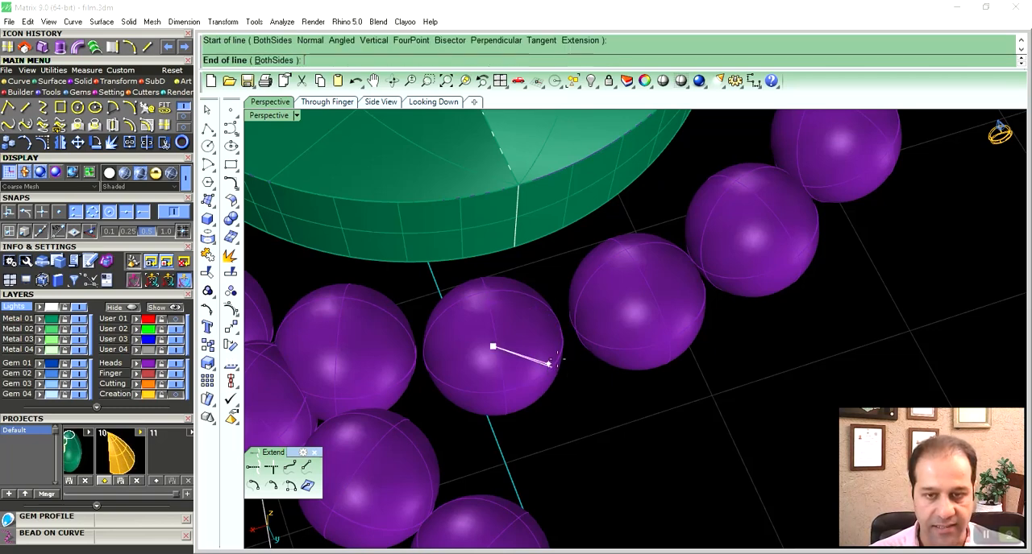
left_click(692, 320)
right_click_drag(652, 324, 661, 332)
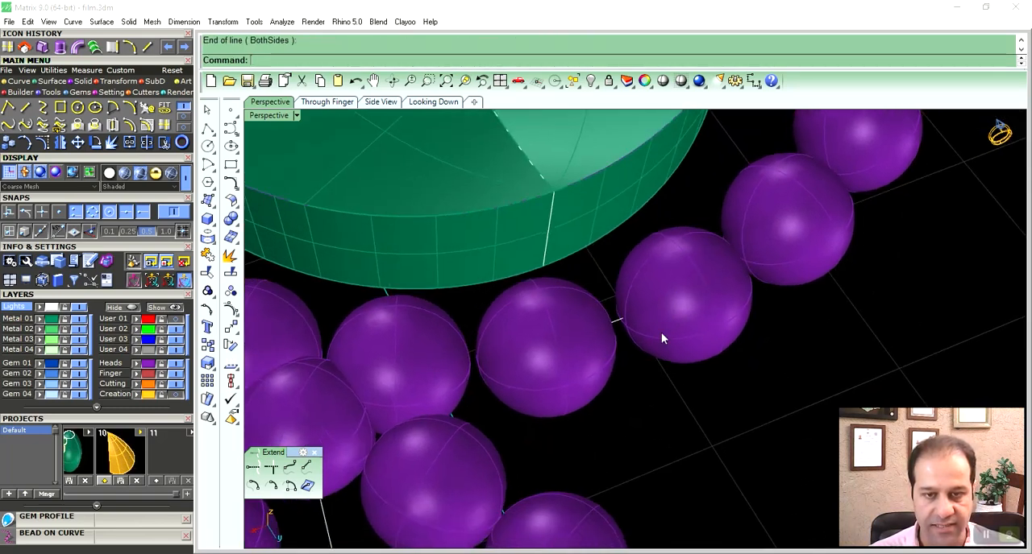
right_click(613, 284)
left_click(548, 231)
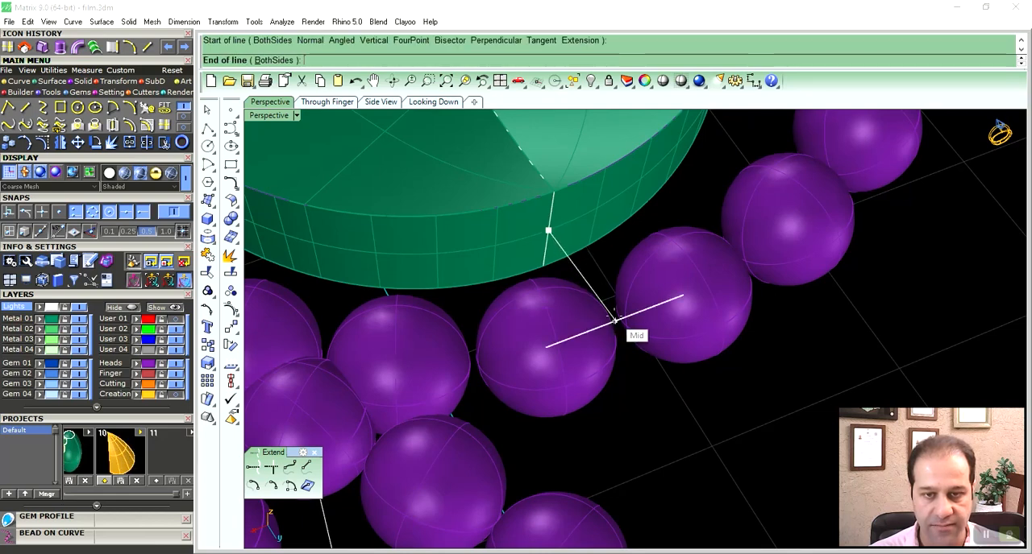
left_click(615, 320)
- Draw an interpolated curve from the midpoint of the rounded insert's inner tip edge to the end bead facing it
right_click_drag(615, 323, 432, 278)
scroll(659, 254, "up", 8)
right_click_drag(683, 235, 559, 337)
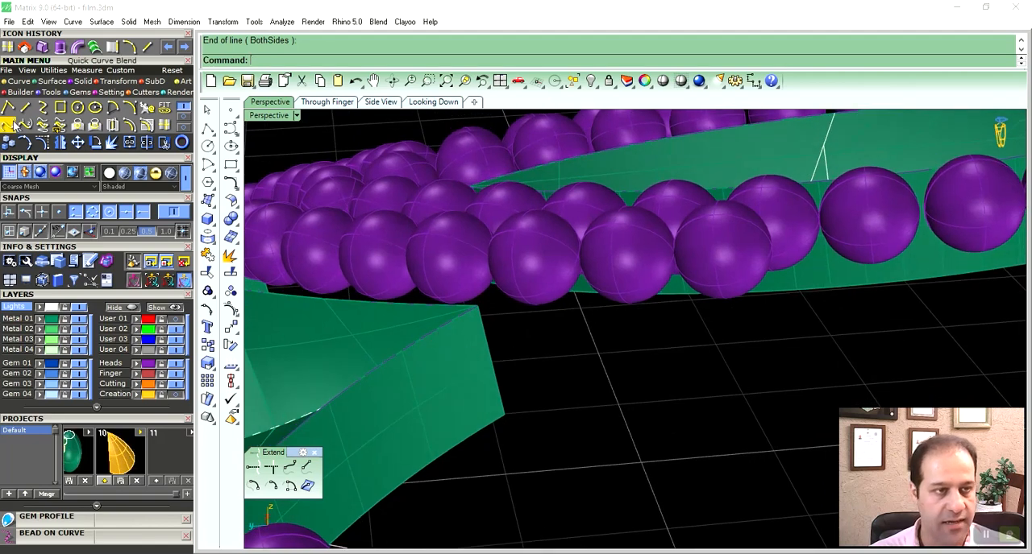
left_click(93, 143)
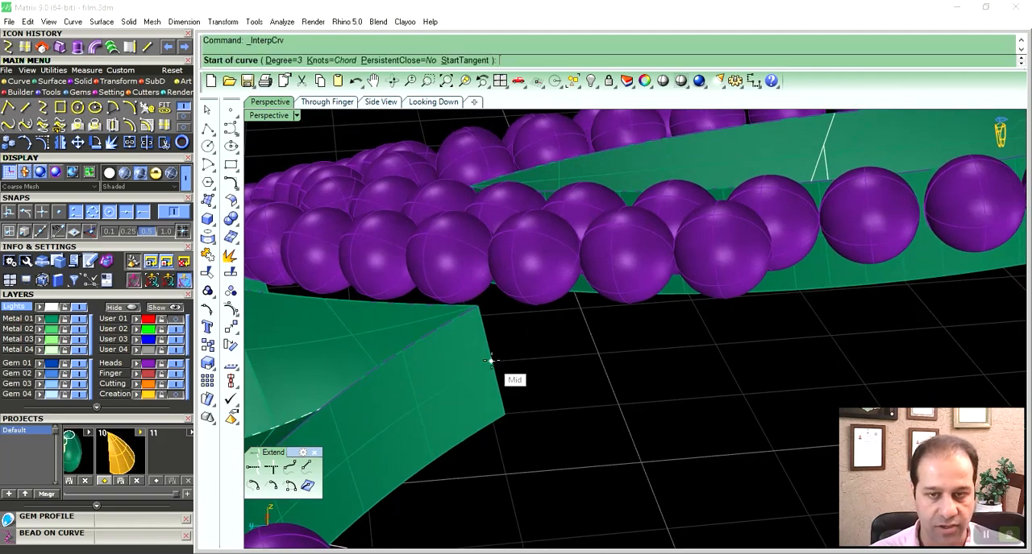
left_click(490, 361)
right_click_drag(559, 357, 693, 334)
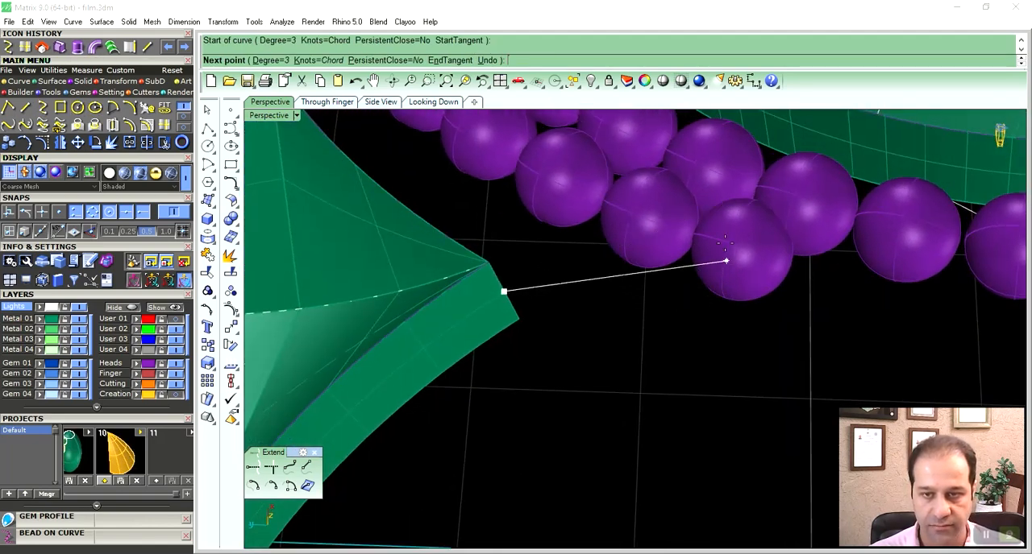
right_click_drag(725, 283, 728, 270)
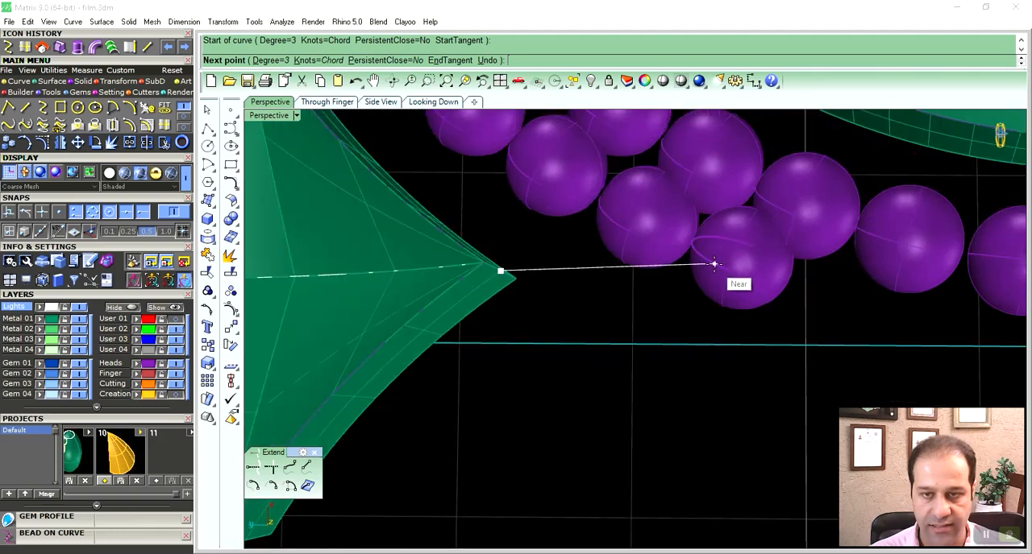
left_click(715, 259)
right_click(642, 298)
- Show the new curve's control points and adjust the shape of its middle section
right_click_drag(643, 298, 635, 348)
left_click(616, 364)
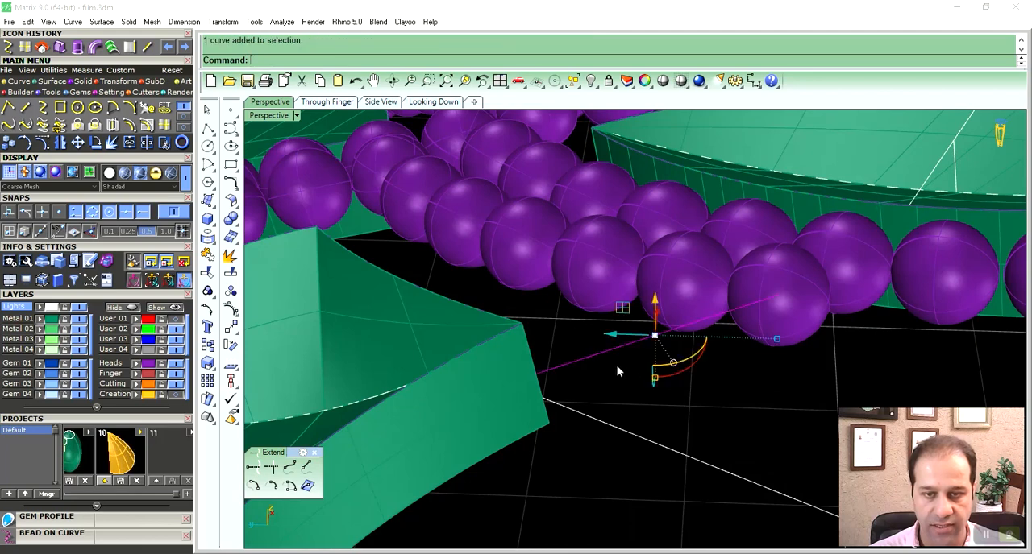
key("F10")
right_click_drag(658, 388, 654, 365)
mouse_move(659, 330)
left_mouse_down()
mouse_move(690, 300)
mouse_move(653, 321)
left_mouse_up()
left_click(702, 412)
- Select all the connector curves running from the insert tips to the beads
scroll(701, 412, "down", 3)
right_click_drag(699, 411, 533, 319)
scroll(702, 394, "down", 6)
scroll(533, 319, "up", 4)
right_click_drag(631, 406, 623, 456)
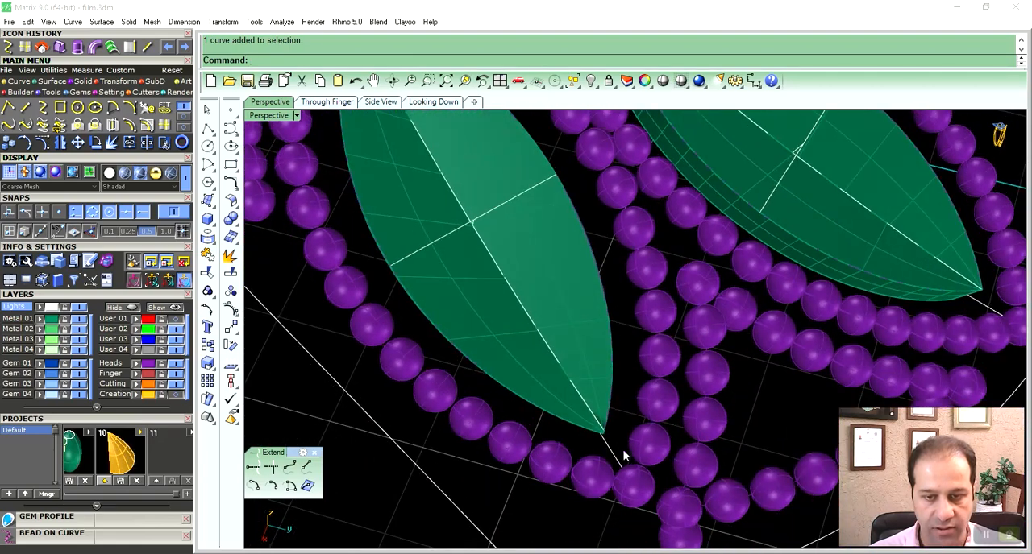
right_click_drag(772, 309, 709, 393)
right_click_drag(722, 427, 507, 315)
left_click(489, 293)
left_click(498, 294)
mouse_move(480, 269)
right_mouse_down()
mouse_move(596, 362)
mouse_move(485, 270)
right_mouse_up()
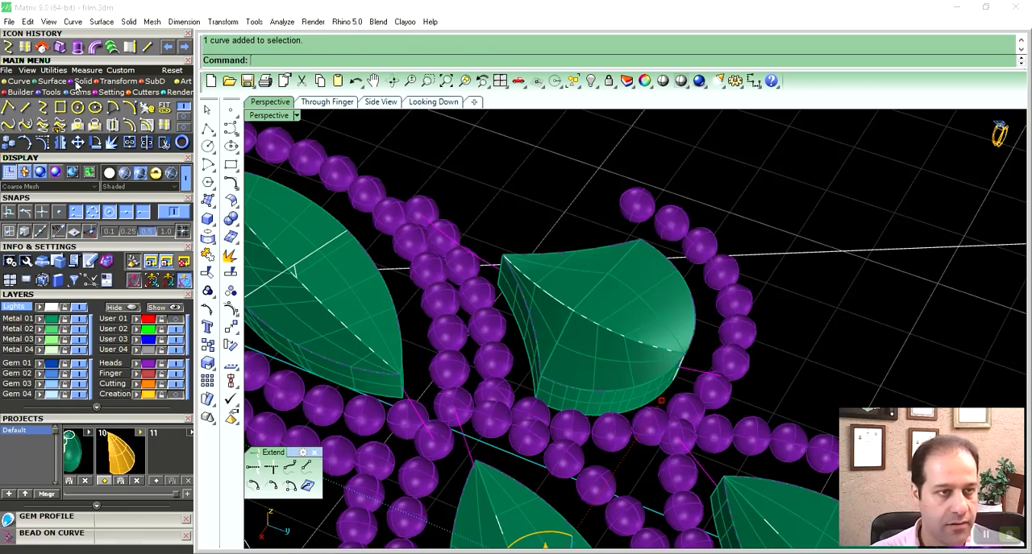
- Pipe the selected connector curves with round caps at a diameter of 0.45
left_click(95, 83)
left_click(183, 108)
left_click(10, 125)
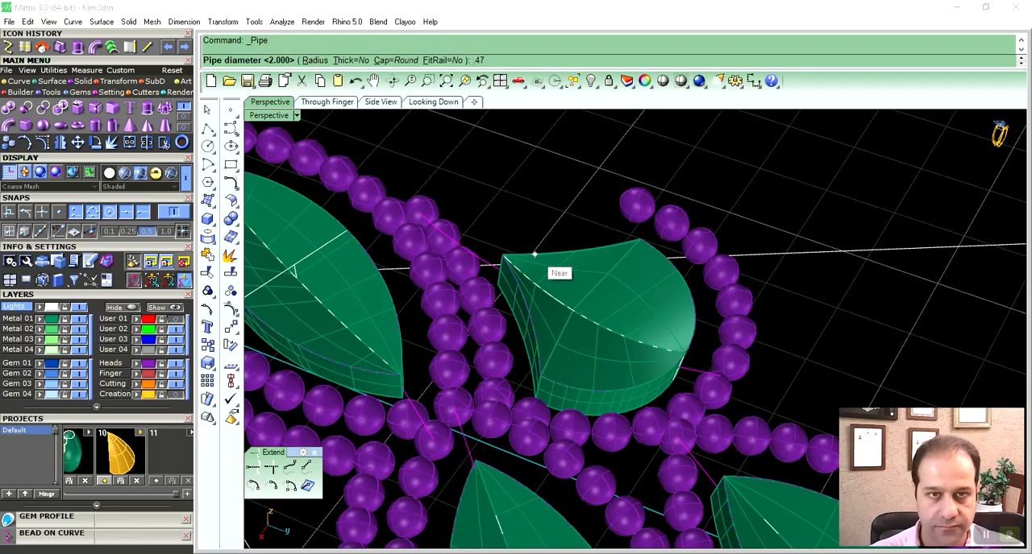
key("Return")
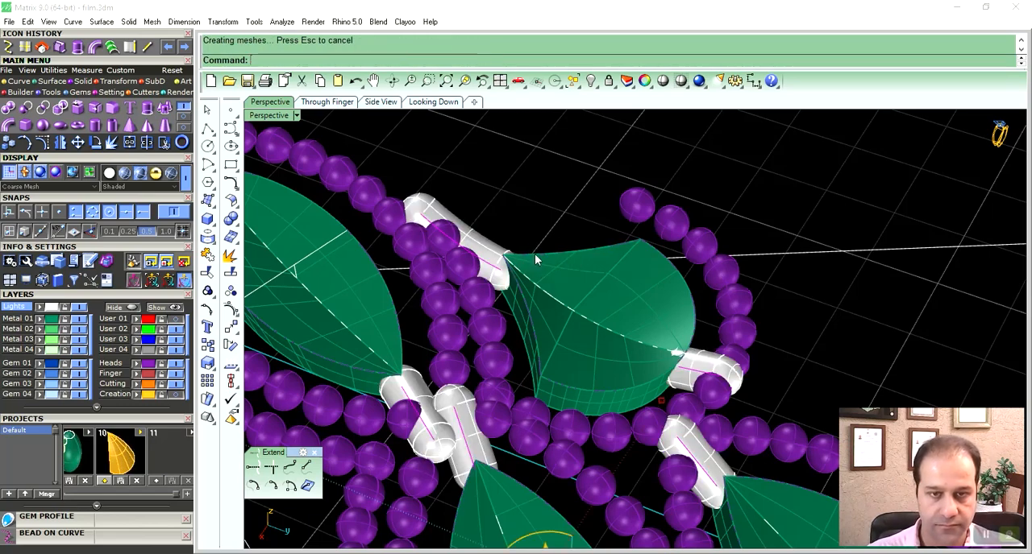
right_click_drag(652, 316, 631, 335)
scroll(635, 316, "down", 4)
right_click_drag(645, 368, 584, 296)
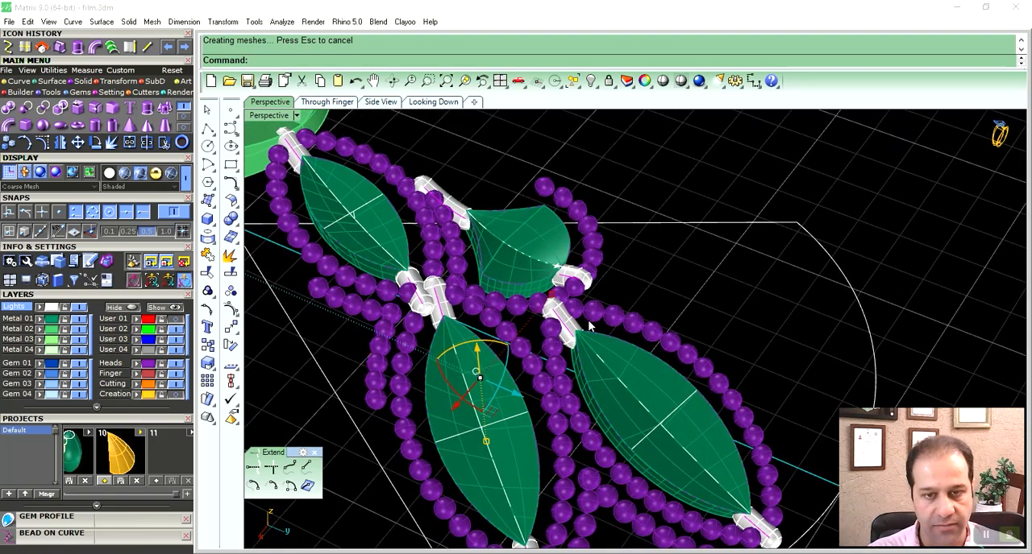
- Undo the connector pipes and pipe the same curves again with round caps at a smaller diameter
key("ctrl+z")
right_click(587, 322)
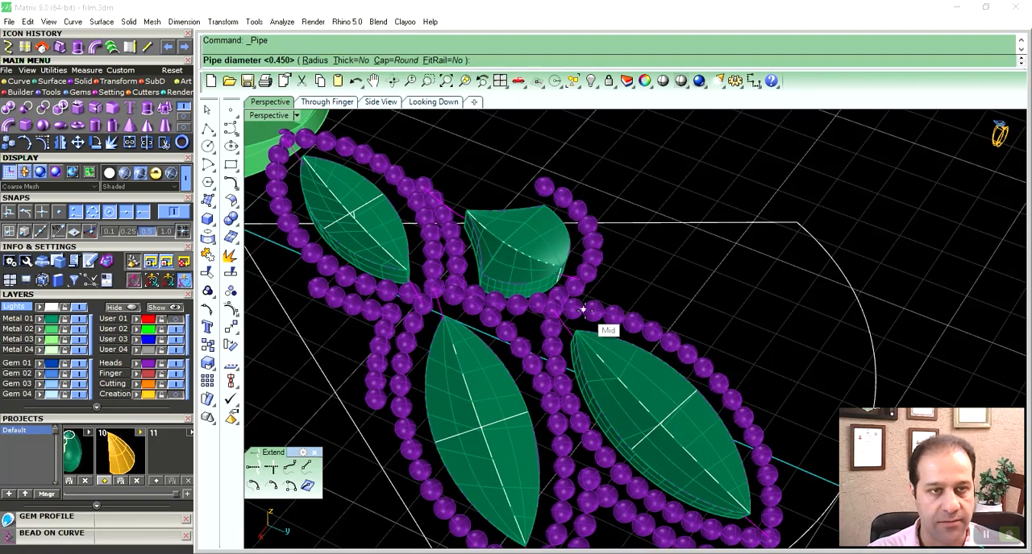
right_click_drag(583, 308, 599, 281)
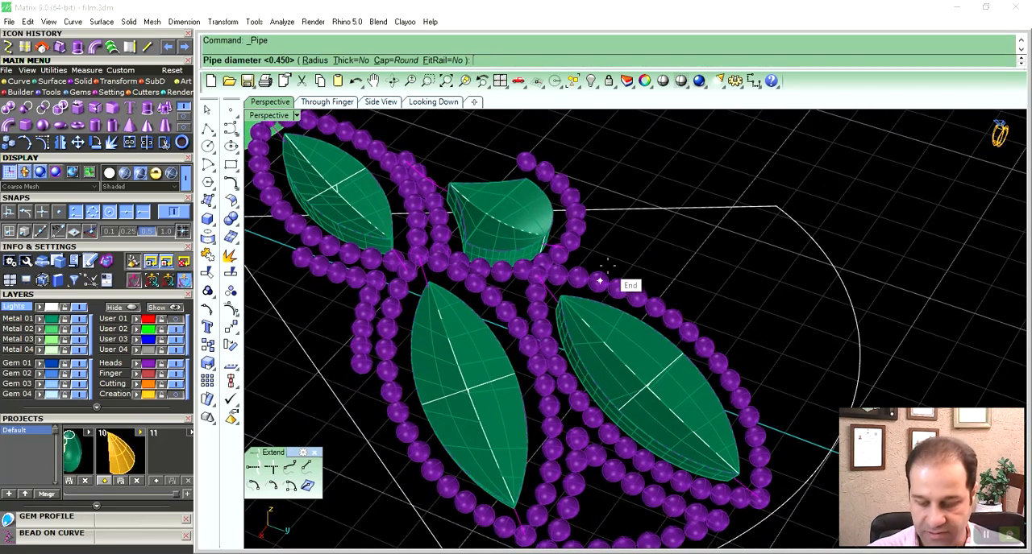
key("Return")
right_click_drag(749, 370, 481, 406)
left_click(721, 350)
- Examine how the new connector pipes meet the insert tips and the beads
scroll(481, 406, "up", 6)
scroll(548, 413, "up", 4)
right_click_drag(548, 412, 617, 379)
scroll(705, 351, "down", 5)
scroll(532, 426, "up", 6)
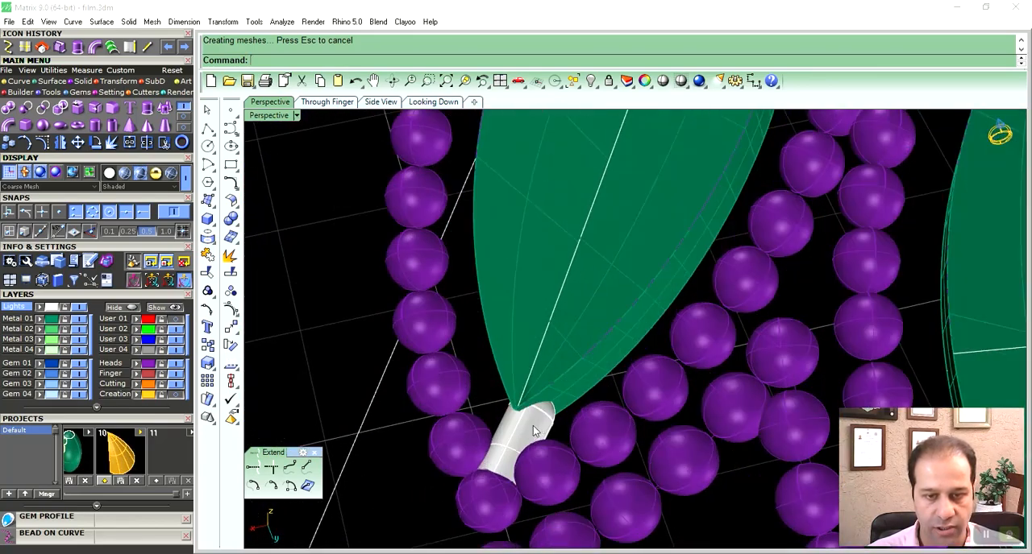
scroll(610, 393, "down", 5)
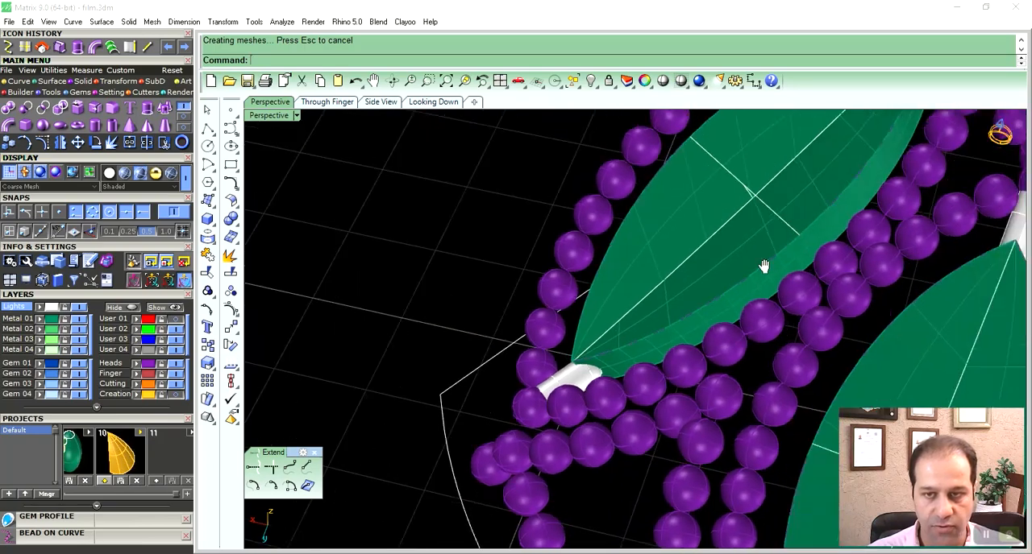
right_click_drag(610, 393, 649, 388)
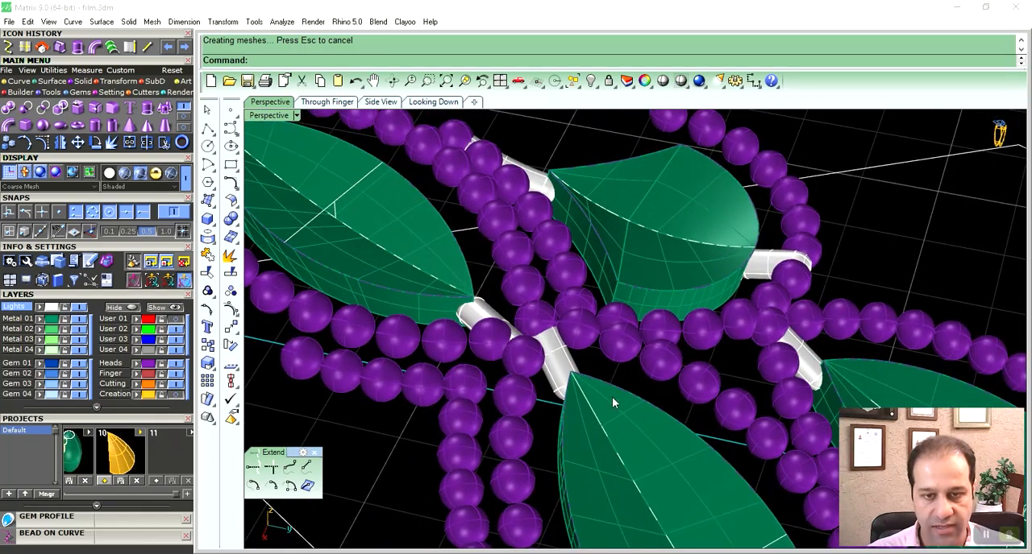
scroll(581, 377, "up", 6)
left_click(537, 401)
right_click_drag(537, 400, 601, 408)
left_click_drag(523, 391, 527, 396)
right_click_drag(601, 411, 524, 408)
right_click_drag(548, 307, 565, 441)
- Rotate the connector pipe at the outer tip of the petal insert nearest the centre about its insert end in the Looking Down view
left_click(627, 292)
right_click_drag(627, 294, 525, 367)
double_click(274, 116)
right_click_drag(499, 192, 573, 113)
right_click_drag(486, 272, 520, 233)
scroll(508, 214, "up", 5)
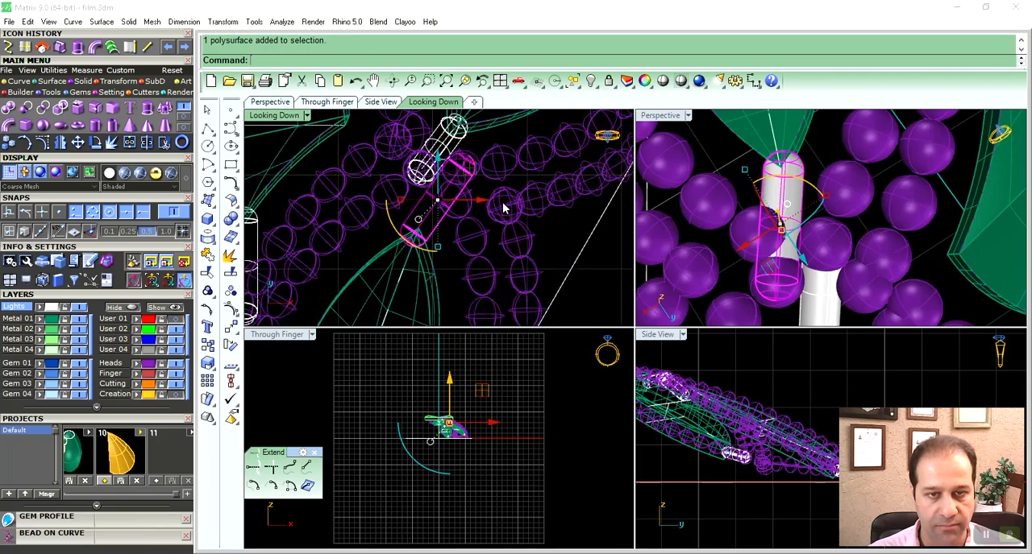
key("ctrl+r")
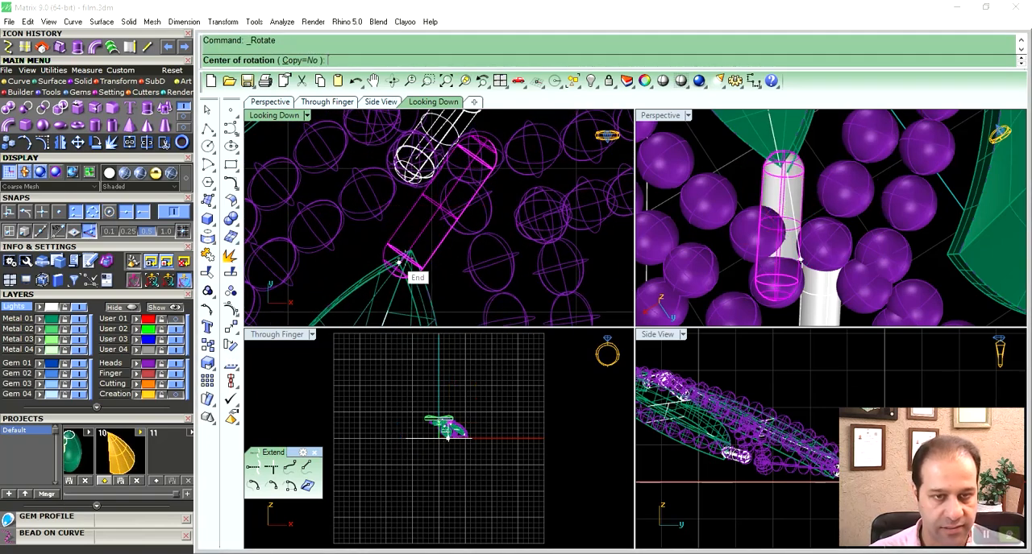
scroll(418, 233, "down", 3)
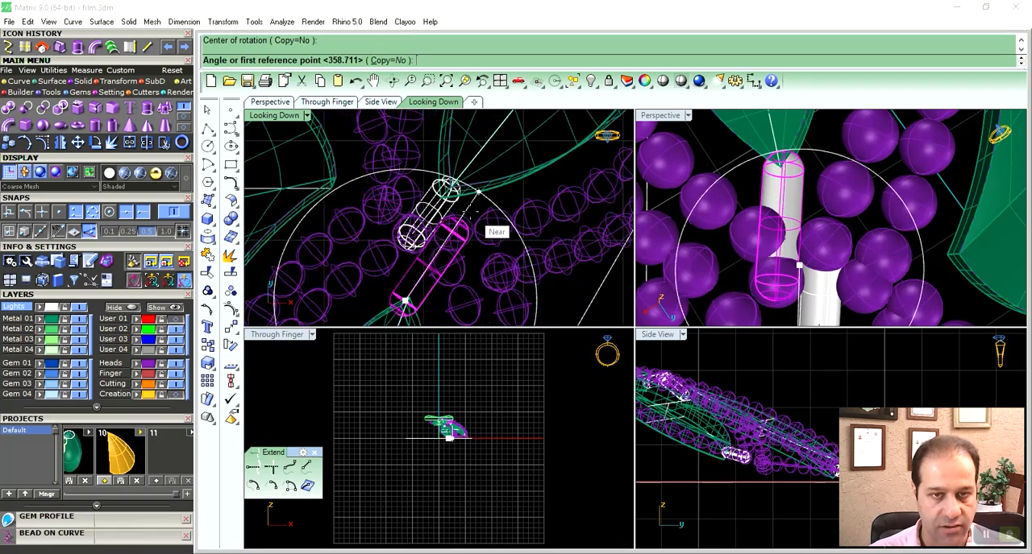
left_click(515, 179)
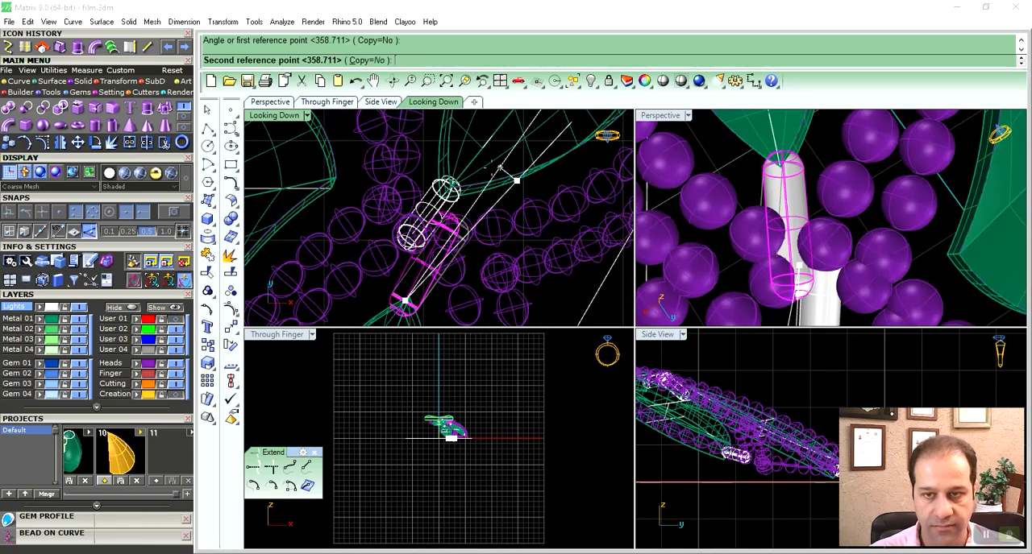
left_click(471, 152)
- Scale the rotated connector pipe in two dimensions from its insert-tip end
right_click_drag(473, 233, 458, 180)
left_click(100, 83)
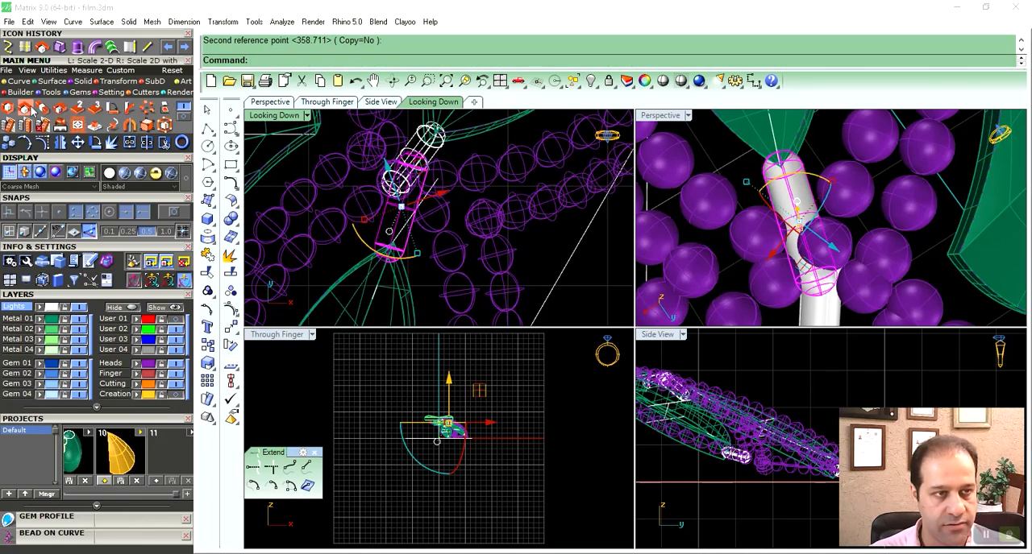
left_click(25, 108)
left_click(388, 249)
right_click_drag(417, 219, 406, 271)
left_click(418, 152)
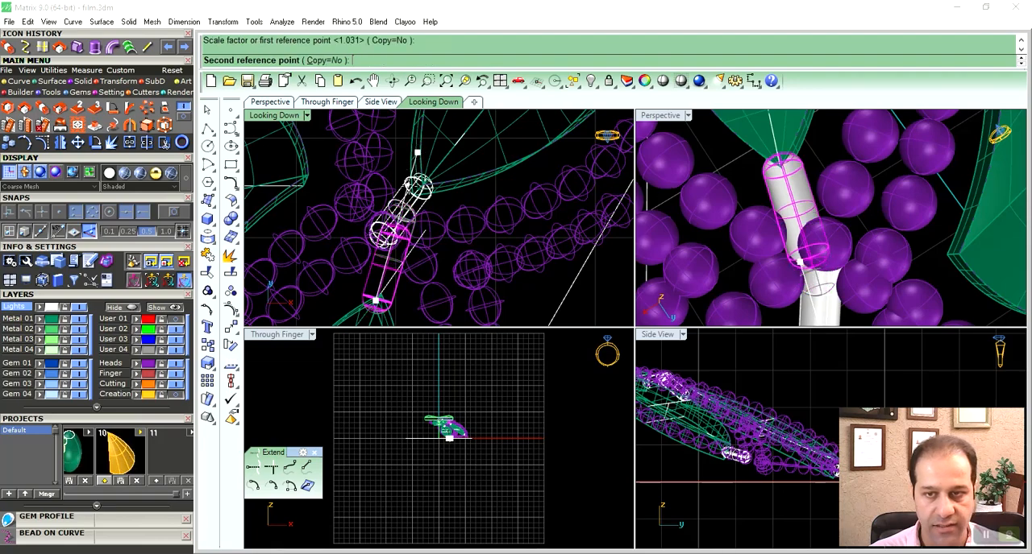
left_click(426, 231)
- Examine in perspective how the adjusted connector meets the insert tip and the surrounding beads
left_click(711, 151)
double_click(671, 119)
scroll(616, 282, "down", 5)
right_click_drag(612, 285, 603, 352)
left_click(598, 366)
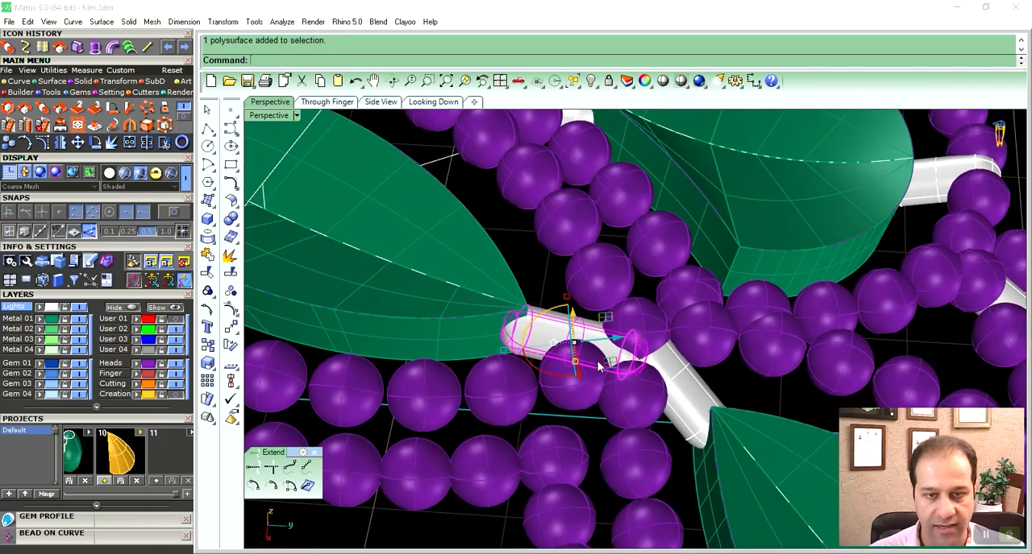
left_click(541, 275)
scroll(623, 357, "down", 8)
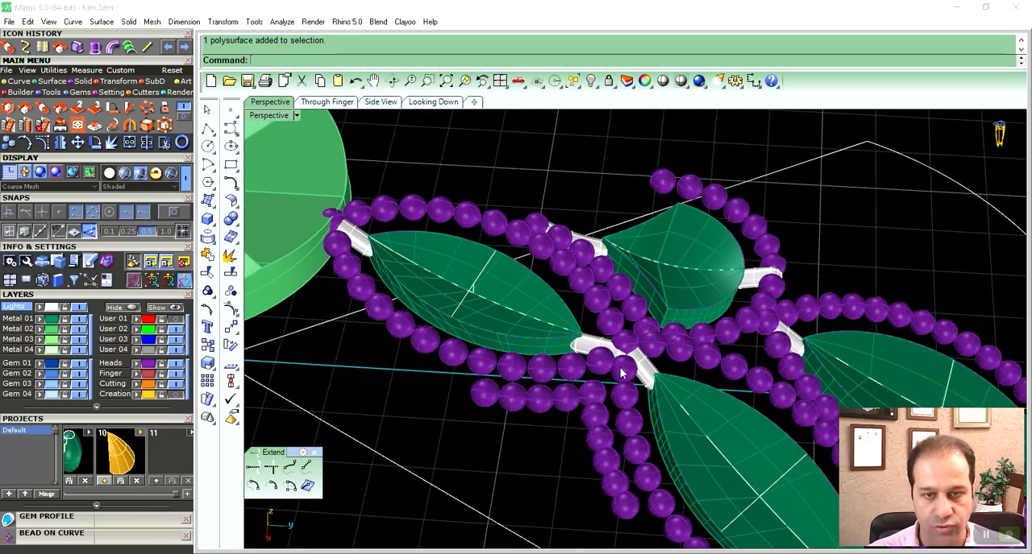
- Rotate the connector pipe beside the centre disc slightly about its insert end in the Side View
right_click_drag(622, 357, 576, 356)
scroll(463, 298, "up", 10)
left_click(483, 316)
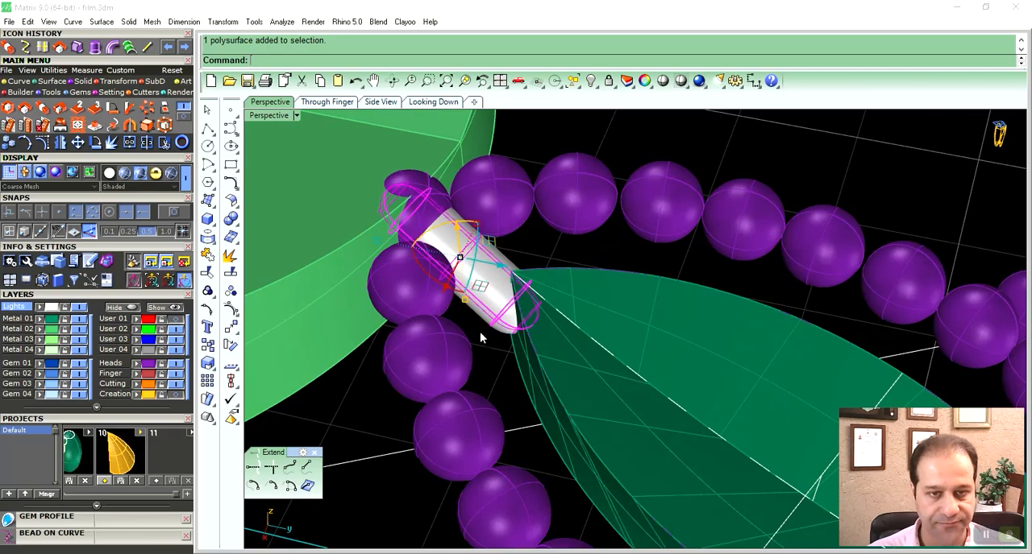
left_click(381, 101)
scroll(406, 277, "up", 8)
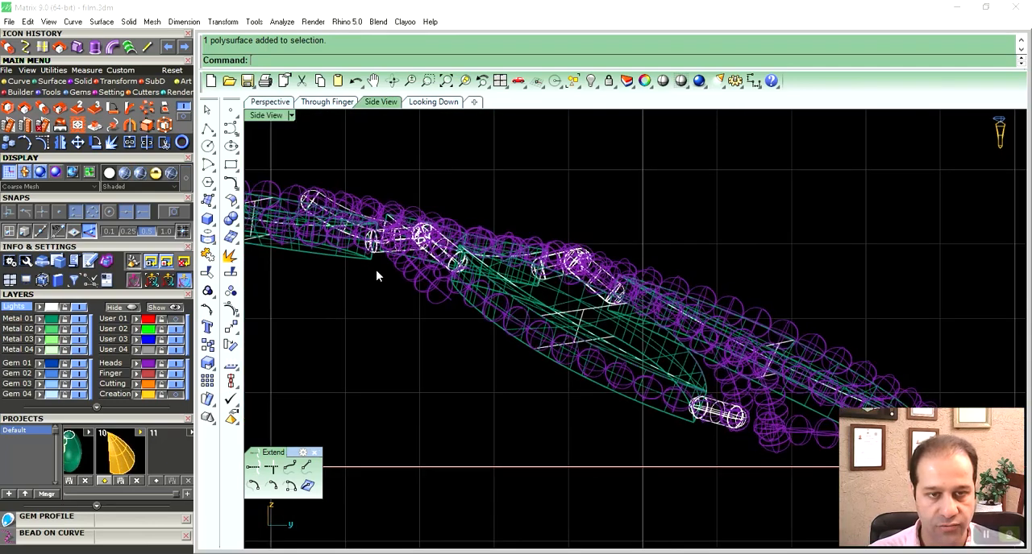
scroll(532, 313, "up", 2)
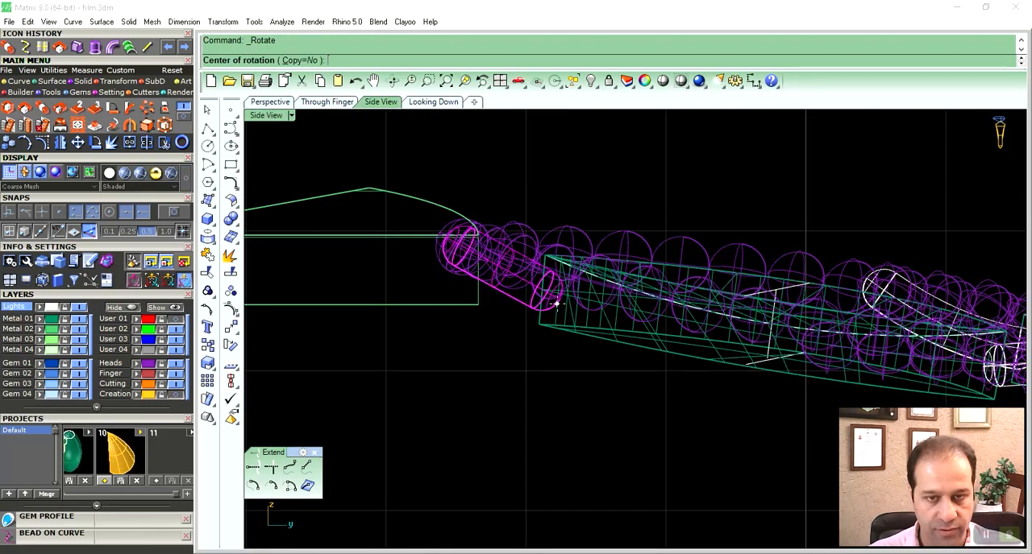
left_click(558, 299)
right_click_drag(474, 229, 527, 293)
left_click(487, 197)
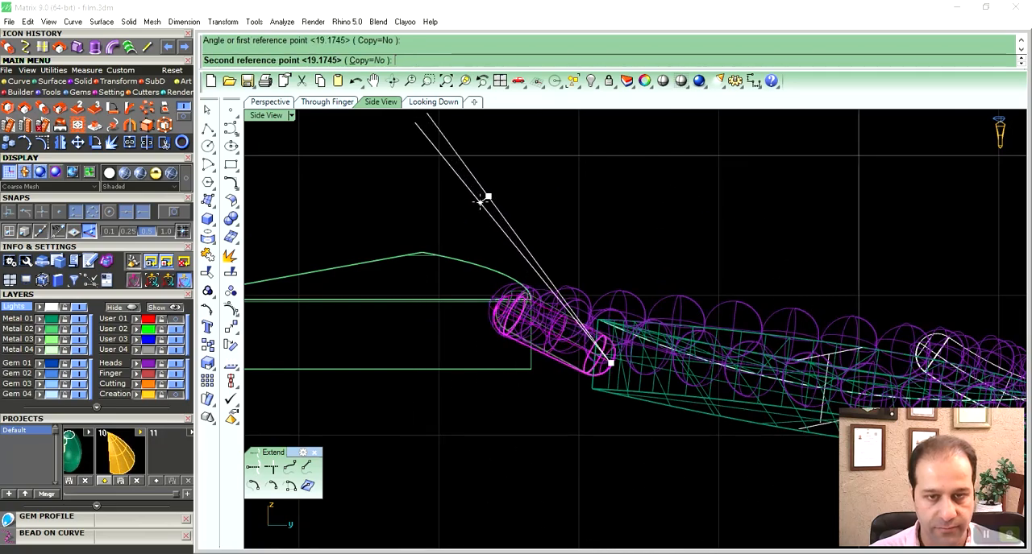
left_click(481, 201)
- Delete the long curved connector pipe between the concave-topped insert's pointed tip and the beads, keeping its curve
left_click(270, 103)
scroll(521, 246, "down", 7)
key("Escape")
right_click_drag(740, 282, 591, 341)
scroll(673, 332, "up", 8)
left_click(589, 339)
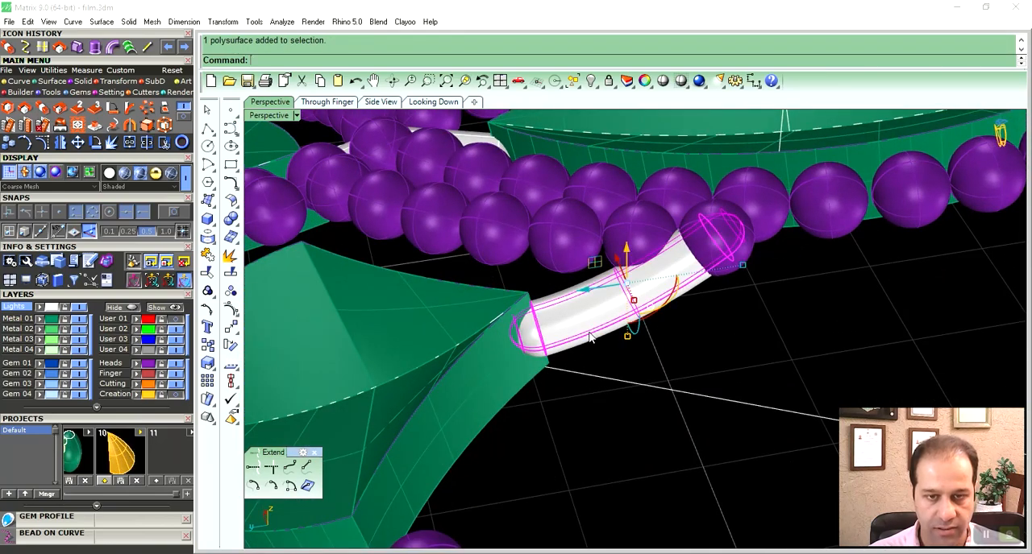
key("Delete")
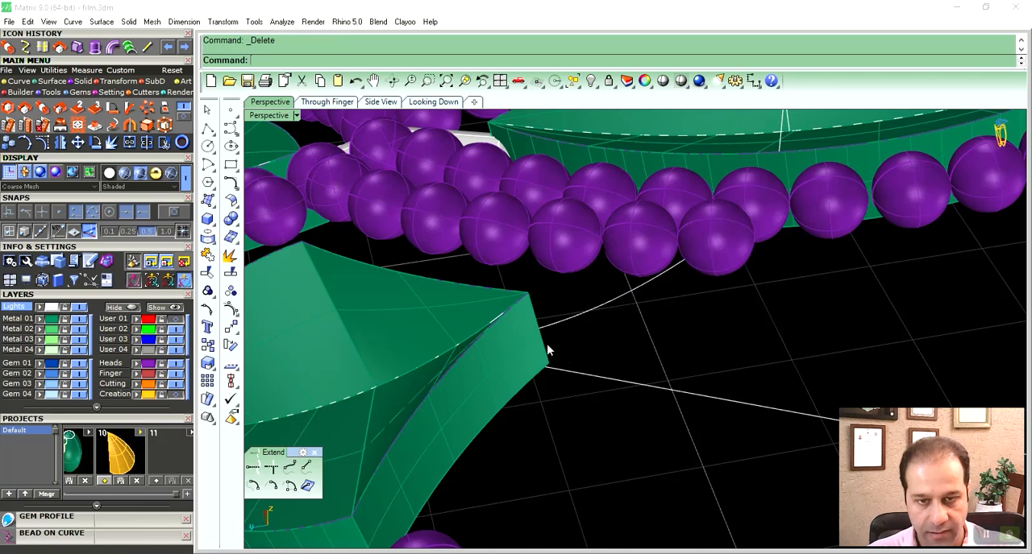
- Extend the exposed connector curve by an arc into the concave-topped insert and rebuild it
left_click(69, 23)
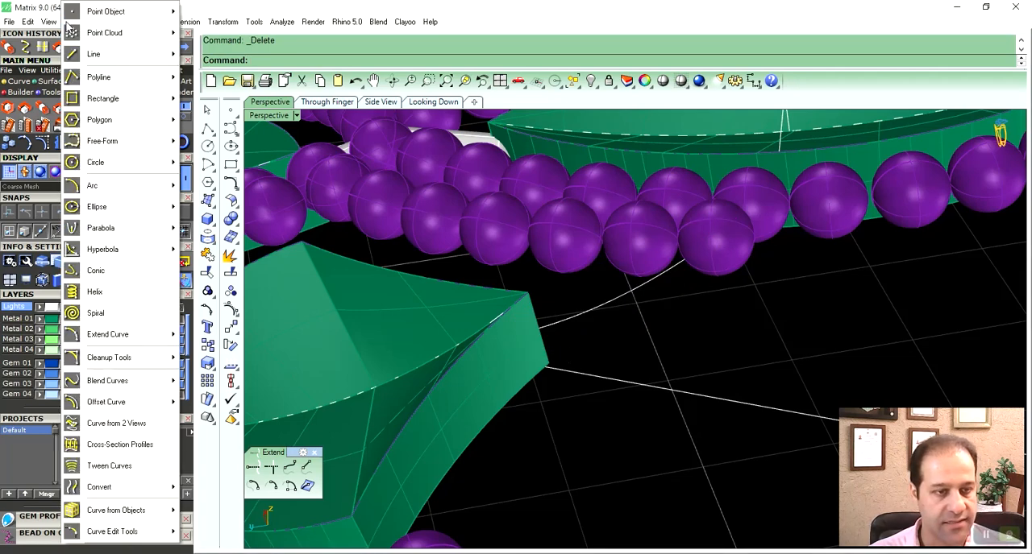
mouse_move(119, 333)
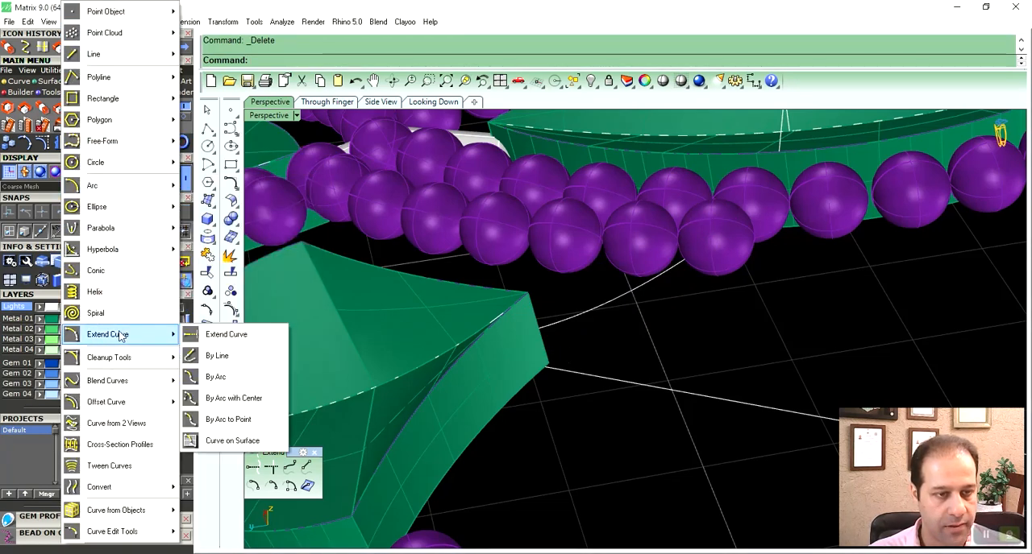
left_click(233, 397)
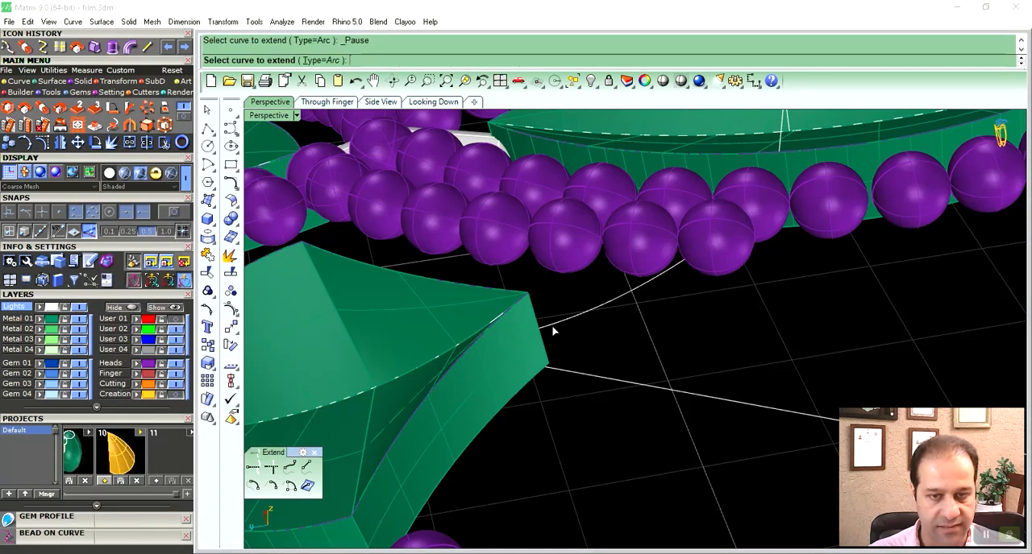
right_click_drag(553, 332, 539, 311)
left_click(533, 296)
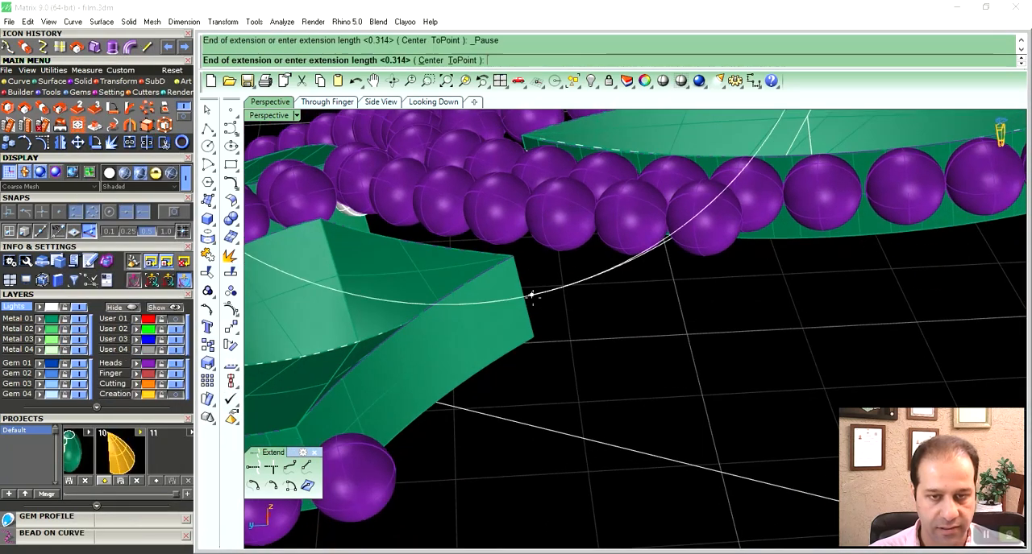
left_click(482, 303)
left_click(545, 291)
key("ctrl+r")
key("Return")
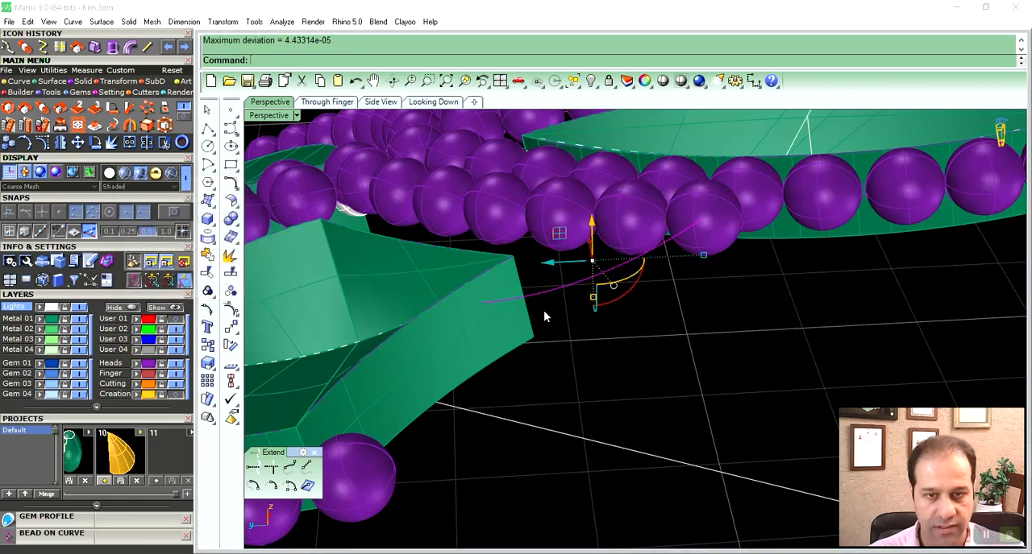
- Pipe the extended curve with round caps at a diameter of 0.5 and inspect it in ghosted display
left_click(128, 52)
key("Return")
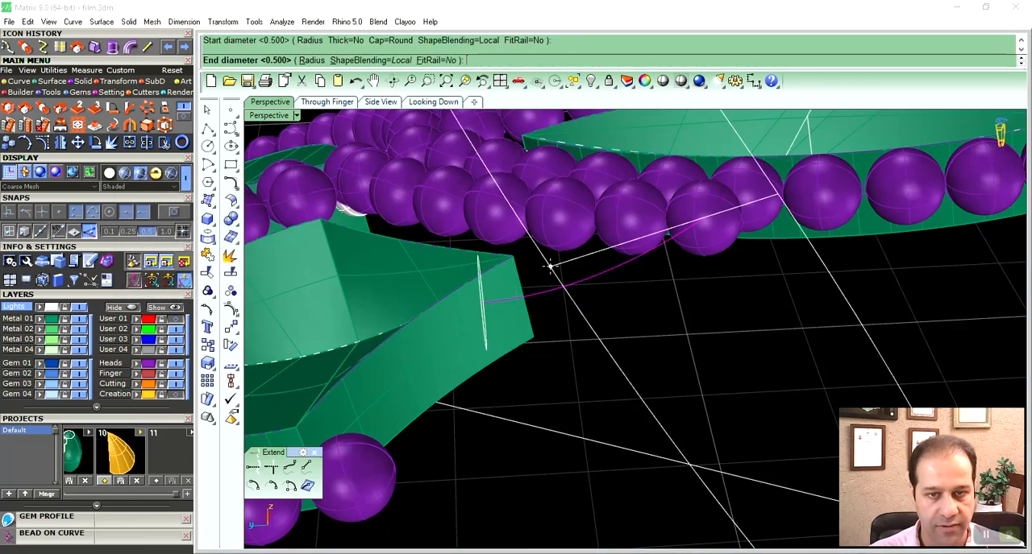
key("Escape")
key("Return")
key("Return")
key("Return")
key("Return")
mouse_move(546, 279)
right_mouse_down()
mouse_move(672, 288)
mouse_move(556, 326)
right_mouse_up()
left_click(172, 173)
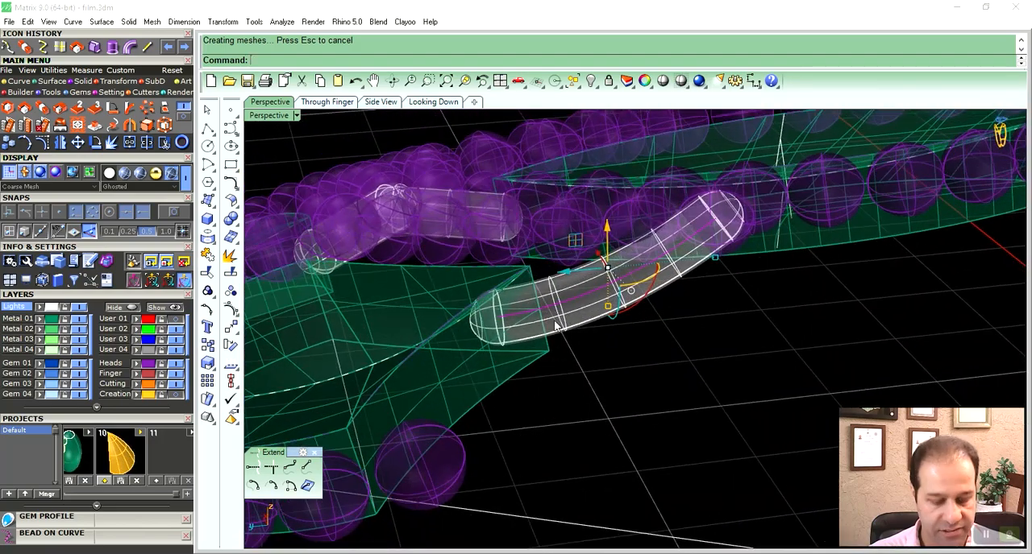
- Try lowering the curve's two control points inside the insert, and delete the pipe around the curve
key("F10")
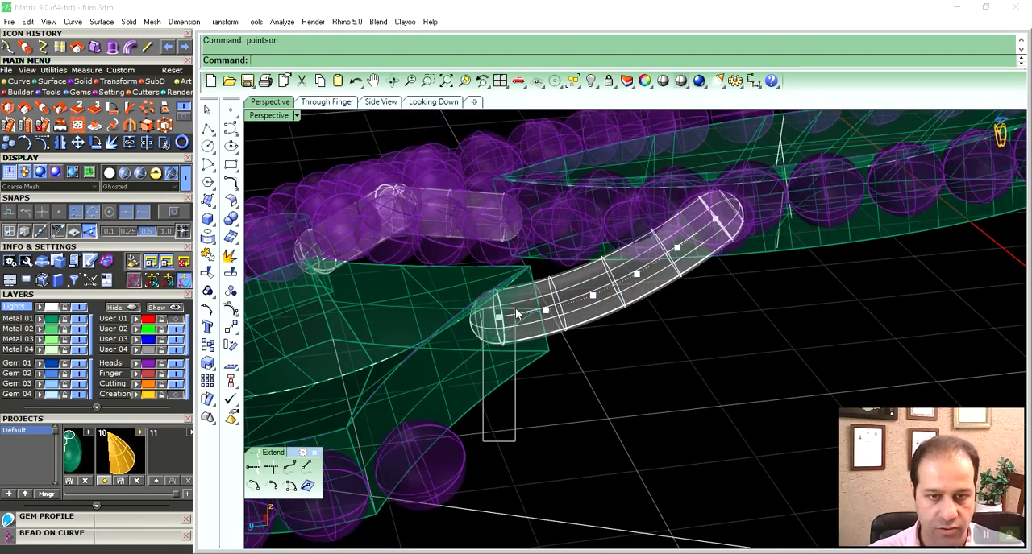
left_click_drag(484, 440, 515, 316)
left_click_drag(522, 278, 533, 326)
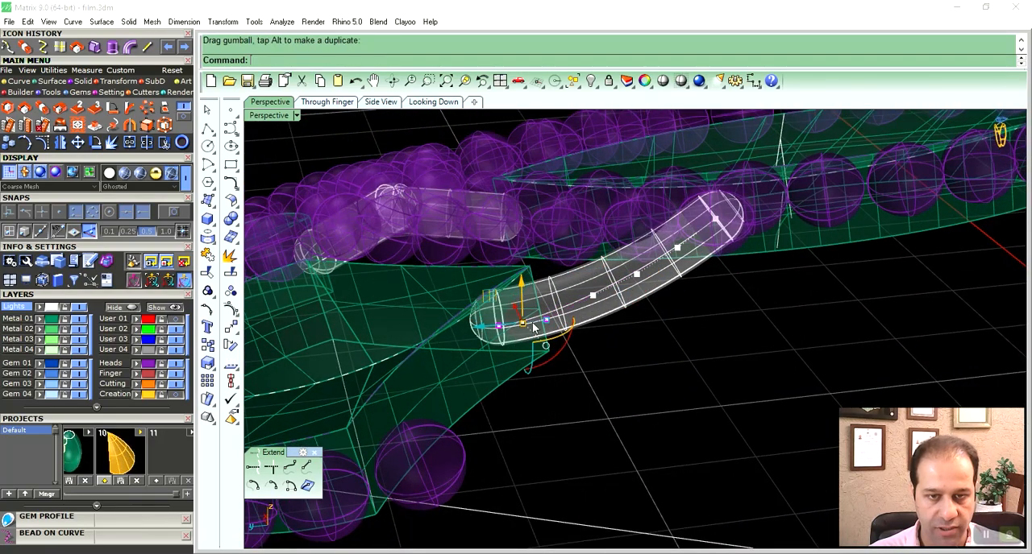
left_click(567, 375)
left_click(577, 323)
key("Delete")
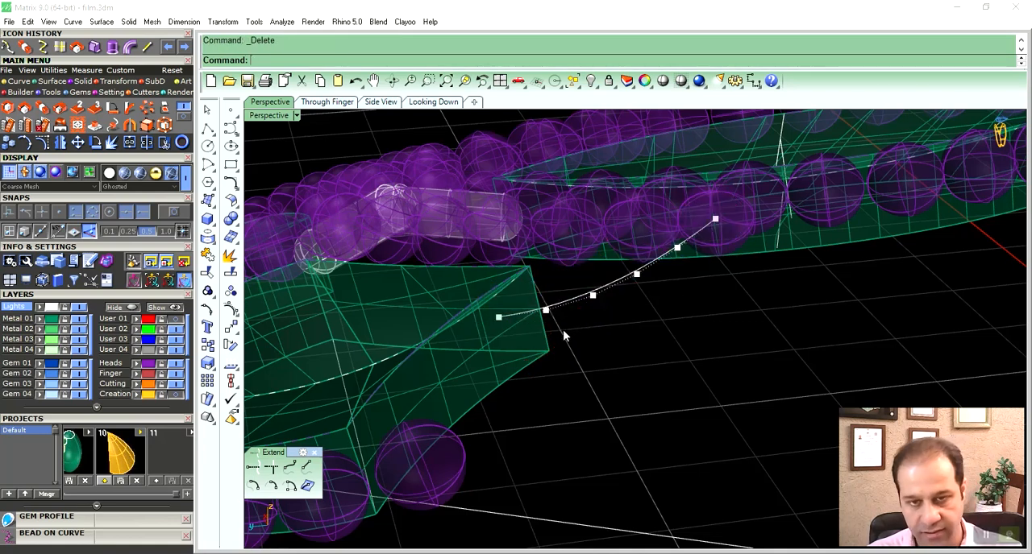
- Pipe the extended connector curve again with round caps at a diameter of 0.5
left_click(556, 307)
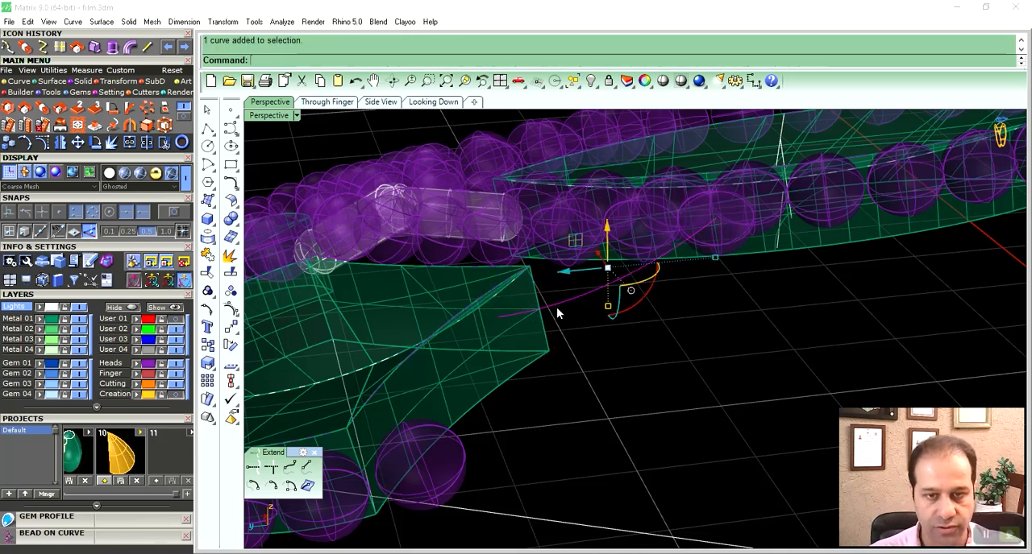
left_click(129, 50)
key("Return")
key("Return")
key("Return")
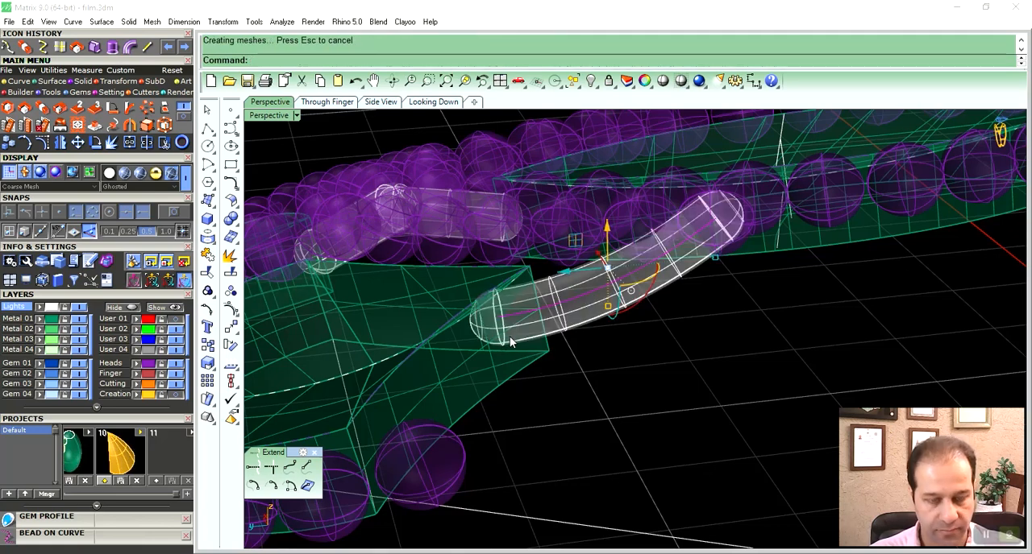
- Lower the connector curve's two end control points inside the insert to reshape its pipe, and restore shaded display
key("F10")
left_click_drag(553, 274, 521, 292)
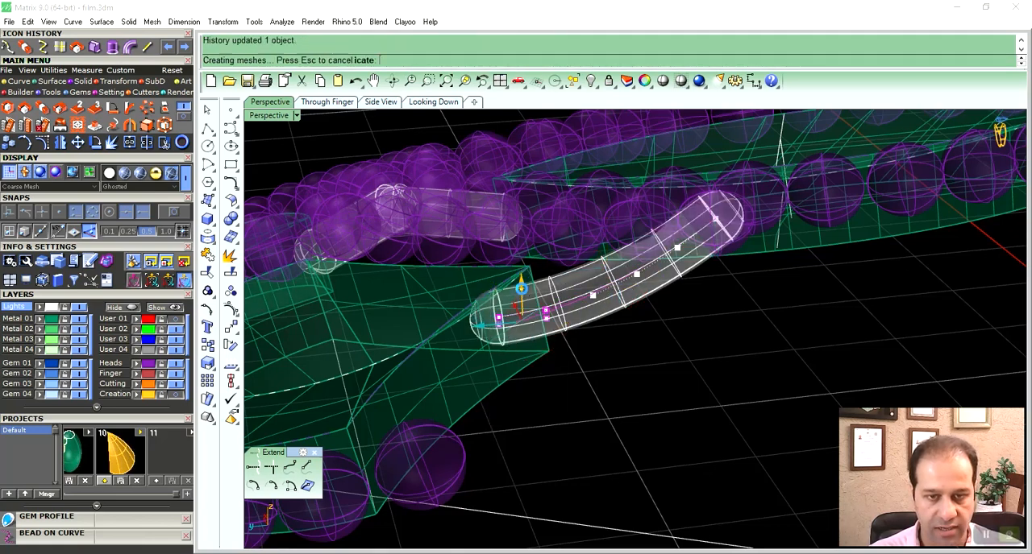
key("ctrl+alt+s")
mouse_move(524, 295)
right_mouse_down()
mouse_move(581, 344)
mouse_move(691, 350)
mouse_move(541, 357)
mouse_move(709, 329)
mouse_move(631, 310)
right_mouse_up()
left_click(730, 331)
- Delete the leftover crosswise construction curves on top of the pointed inserts
scroll(730, 331, "down", 10)
right_click_drag(623, 289, 632, 290)
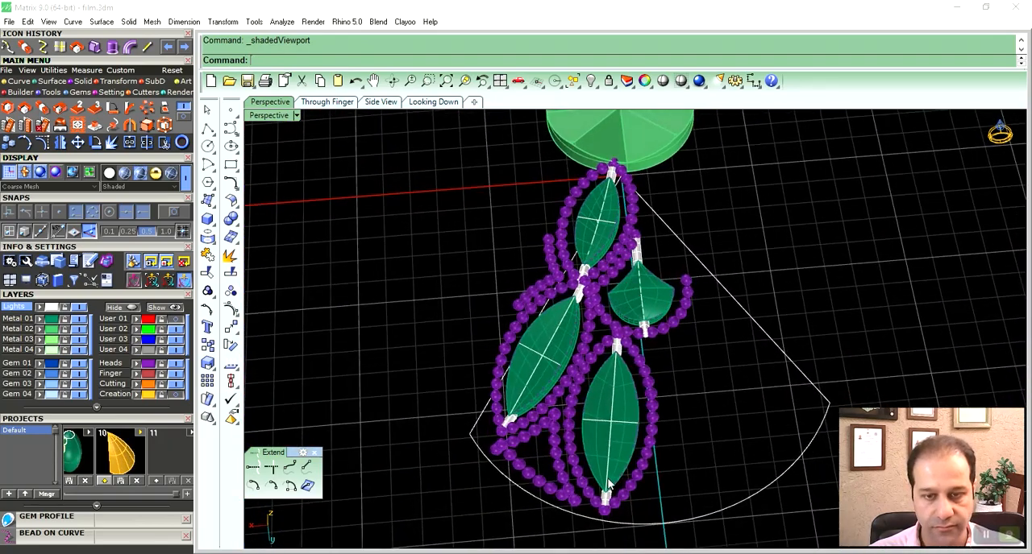
right_click_drag(619, 449, 599, 489)
scroll(602, 378, "up", 5)
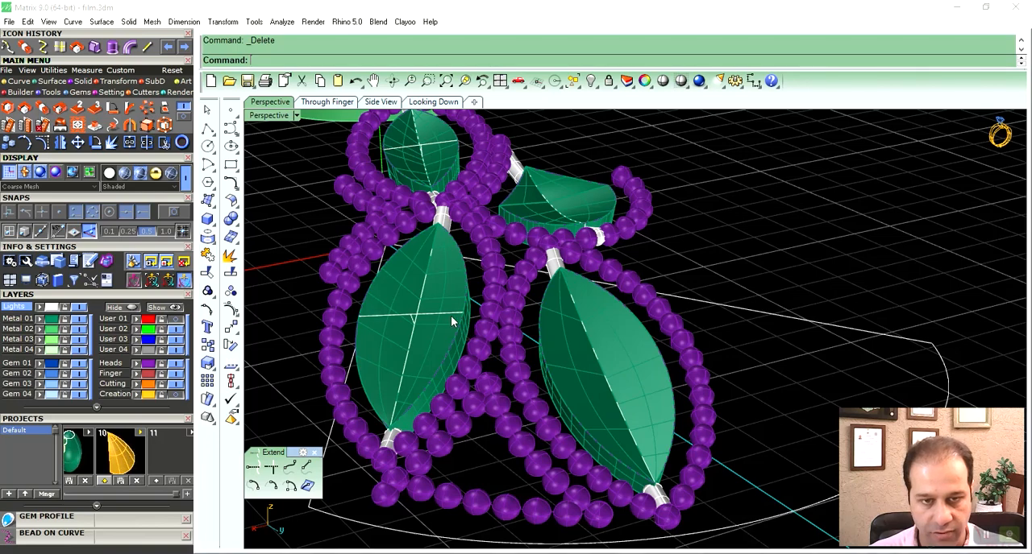
right_click_drag(524, 258, 458, 196)
left_click(431, 148)
key("Delete")
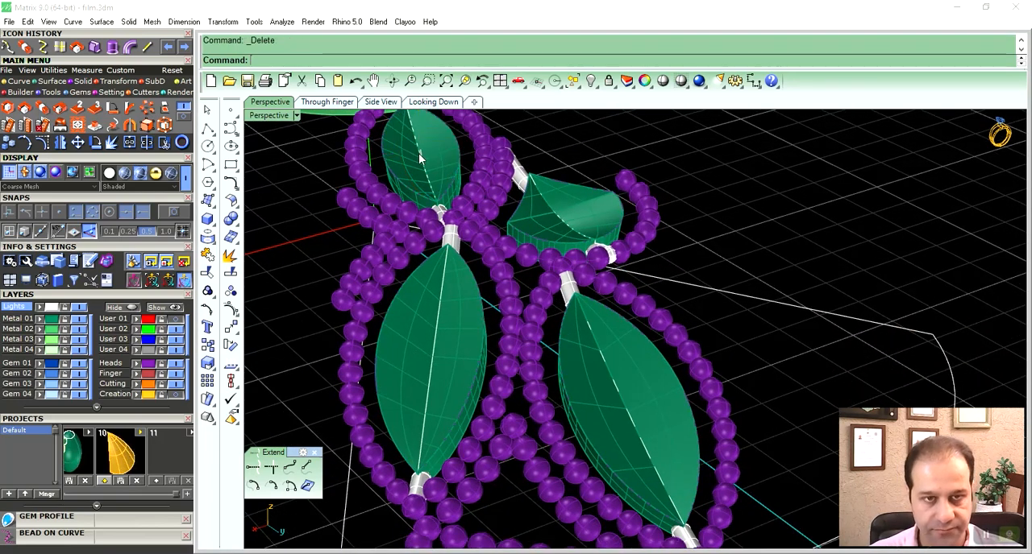
- Select the connector pipes at the tips of the pointed inserts
right_click_drag(647, 358, 697, 444, "shift")
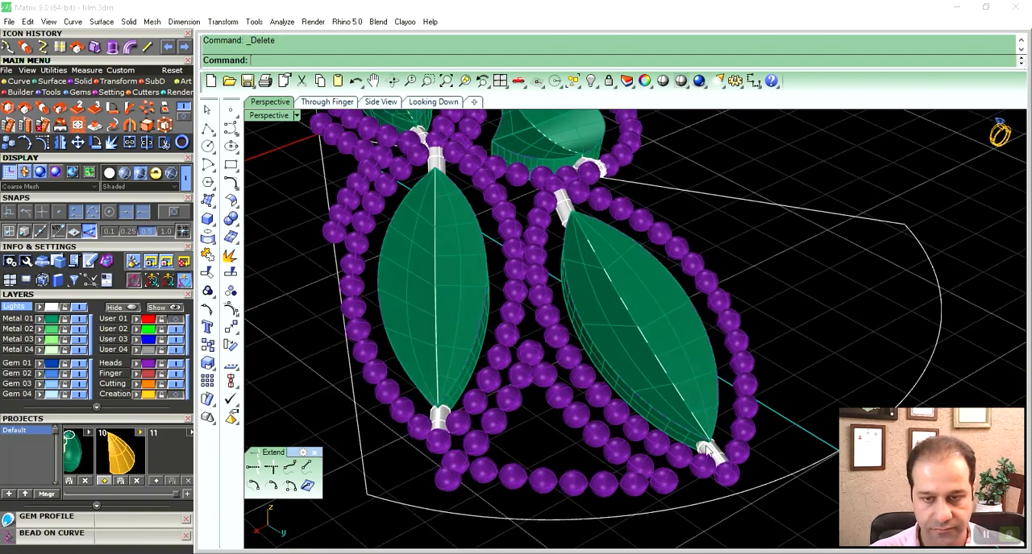
right_click_drag(616, 257, 646, 332, "shift")
left_click(593, 279, "shift")
right_click_drag(542, 329, 581, 285, "shift")
left_click(517, 445, "shift")
left_click(504, 187, "shift")
right_click_drag(504, 187, 550, 308, "shift")
scroll(544, 321, "up", 4)
right_click_drag(491, 199, 541, 345, "shift")
left_click(478, 255, "shift")
- Put the pointed inserts' connector pipes on a light-green metal layer and group them
right_click_drag(700, 392, 522, 240, "shift")
right_click_drag(690, 348, 642, 388)
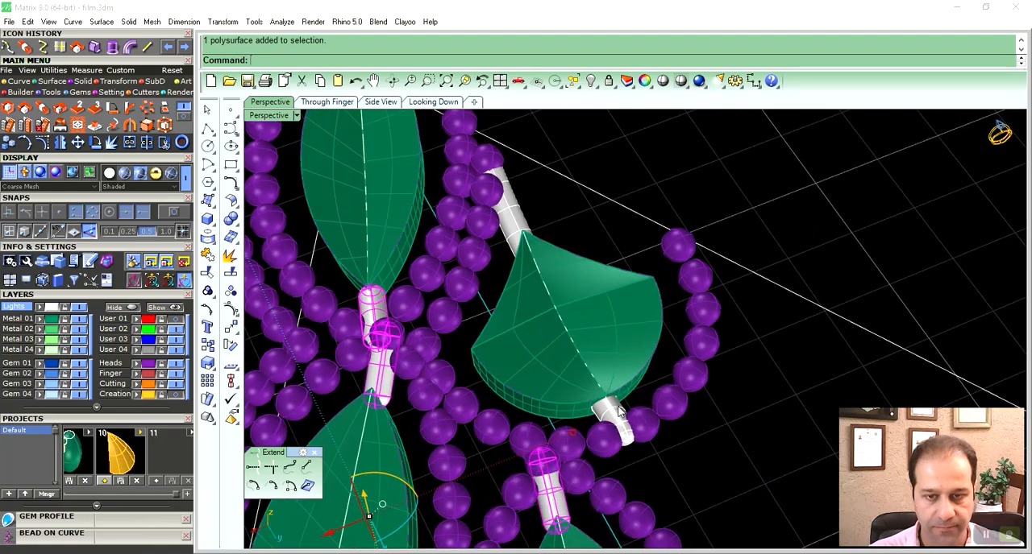
scroll(594, 245, "down", 4)
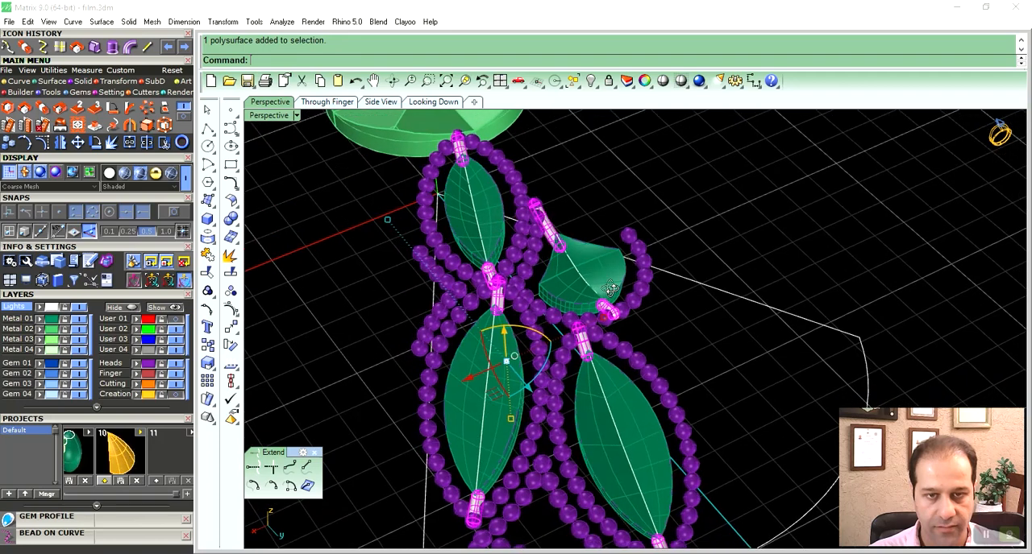
scroll(592, 307, "up", 4)
scroll(516, 135, "down", 5)
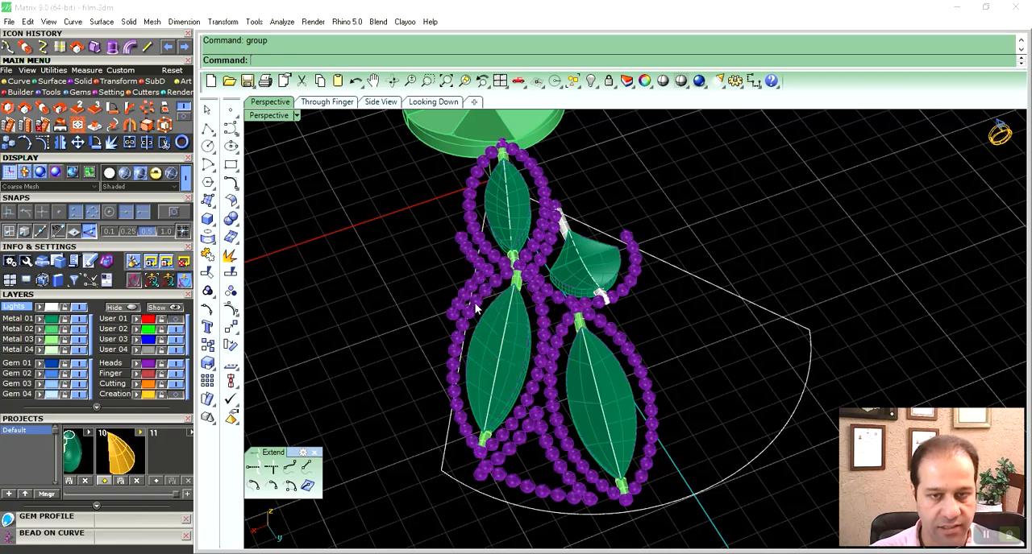
scroll(511, 274, "up", 6)
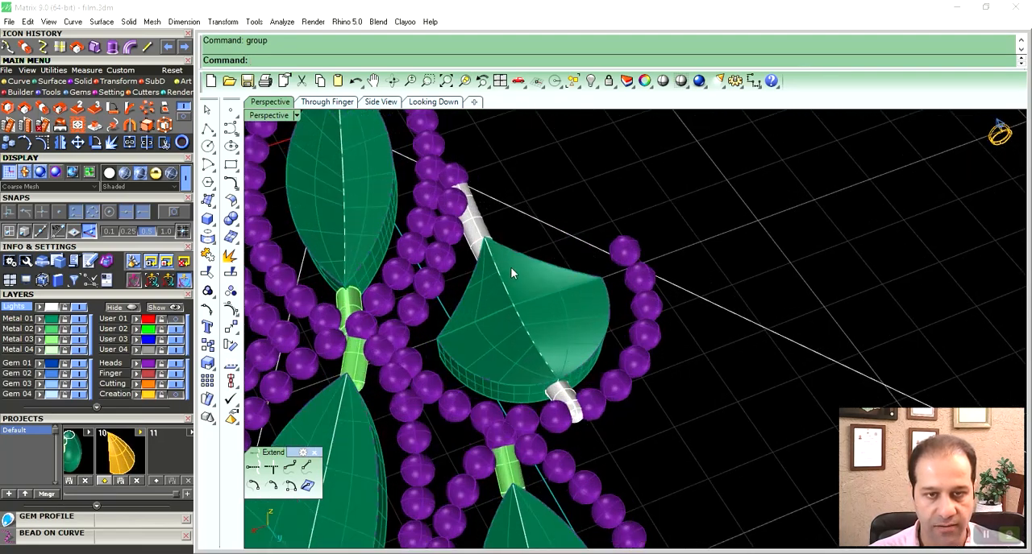
- Put the fan-shaped insert and its two connector pipes on the palest green metal layer
left_click(507, 277, "shift")
left_click(562, 395, "shift")
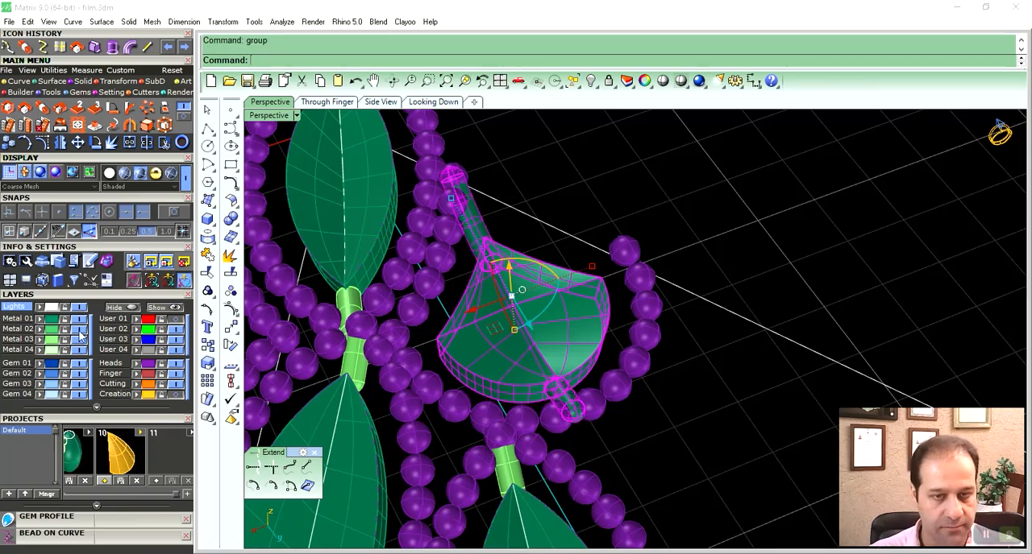
scroll(649, 438, "down", 5)
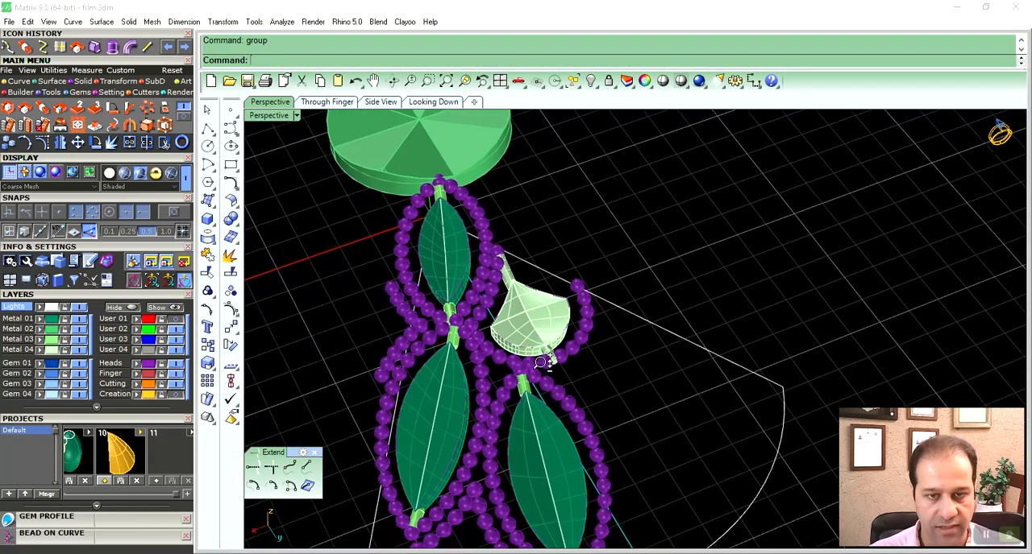
right_click_drag(592, 329, 553, 324)
scroll(564, 330, "down", 2)
left_click(561, 360)
mouse_move(561, 360)
right_mouse_down()
mouse_move(581, 370)
mouse_move(564, 330)
mouse_move(564, 341)
right_mouse_up()
- Select the bead strands outlining the pointed inserts and filling the gaps between them, and group them
scroll(581, 371, "up", 2)
scroll(581, 371, "up", 3)
left_click(520, 324, "shift")
left_click(562, 413, "shift")
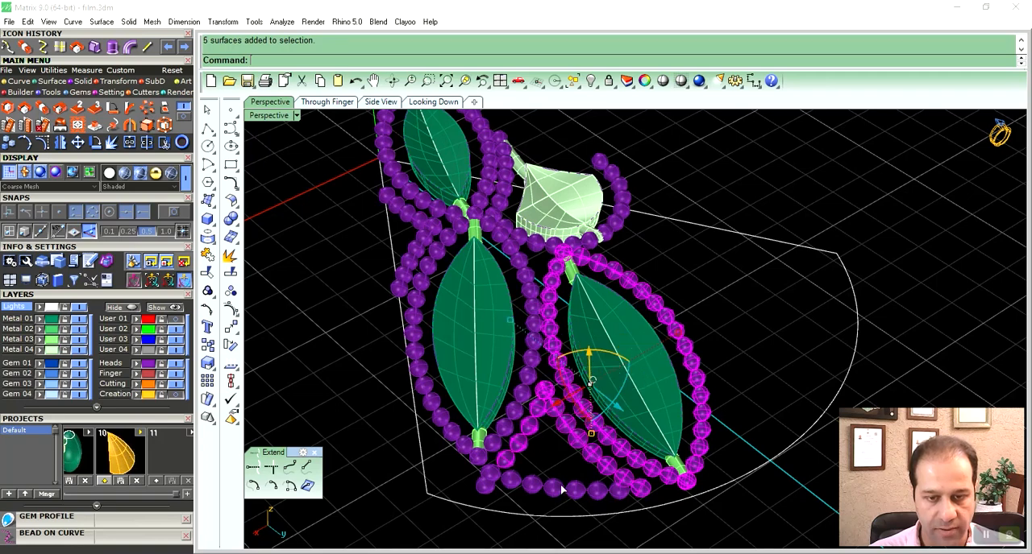
left_click(506, 424, "shift")
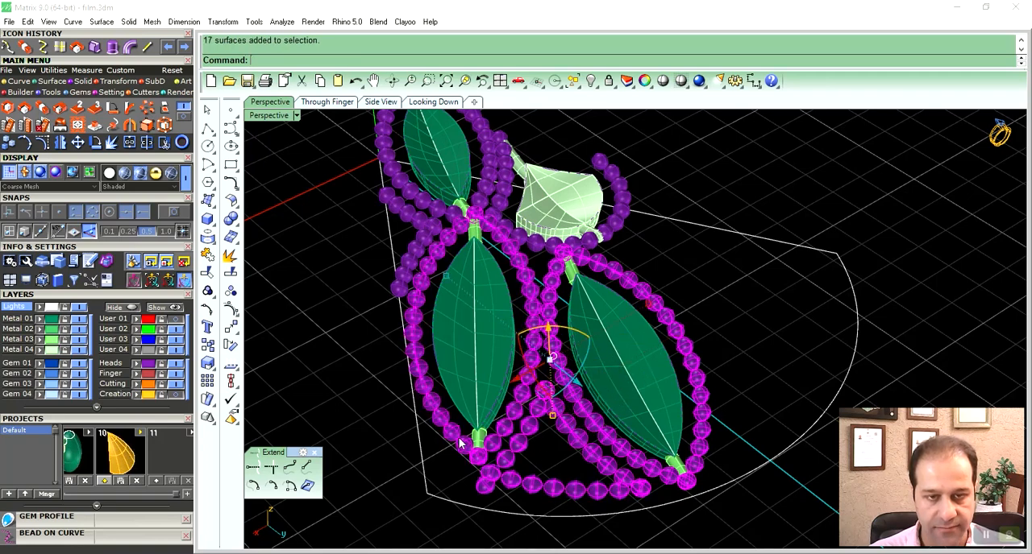
scroll(488, 306, "up", 3)
left_click(506, 269, "shift")
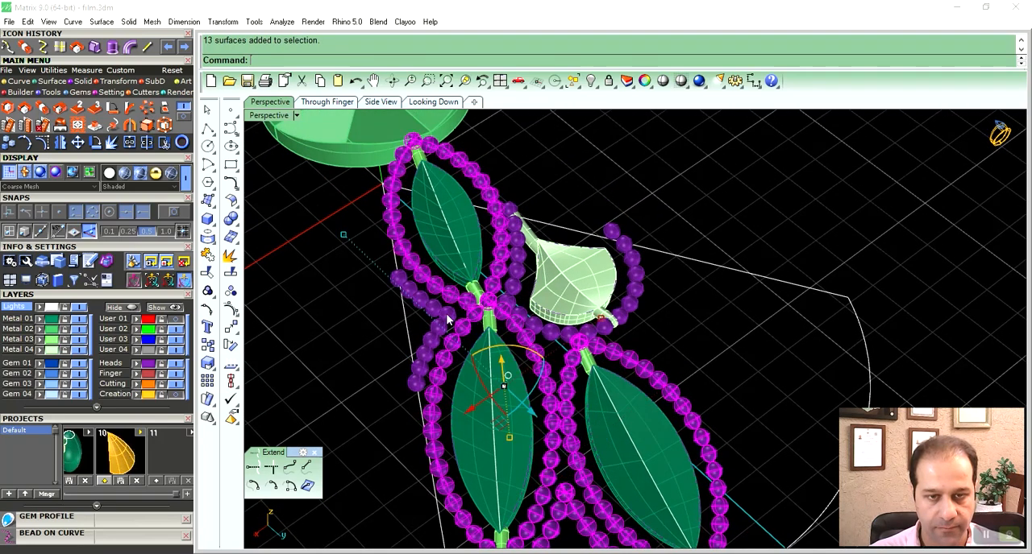
- Select the three pointed inserts of the half petal and group them
scroll(554, 323, "down", 3)
right_click_drag(553, 323, 528, 295)
left_click(581, 371)
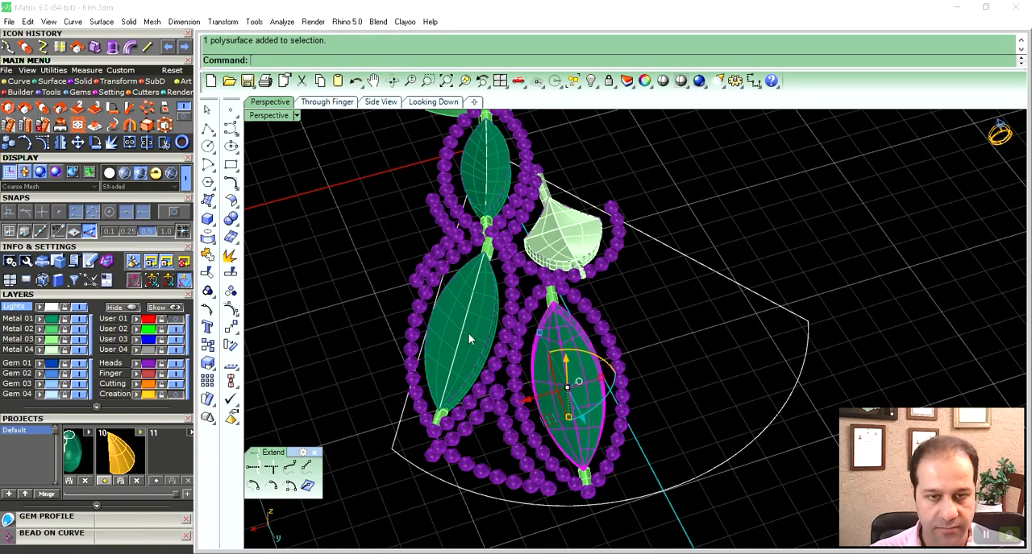
key("Escape")
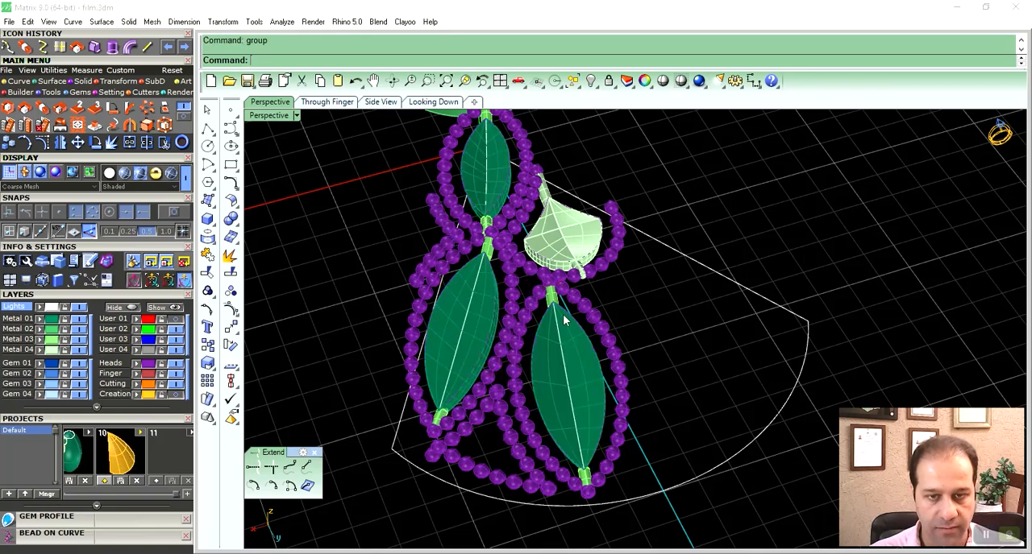
- Select the half petal's grouped bead strands, pointed inserts and connector pipes, leaving out the fan-shaped insert
left_click(665, 330)
right_click_drag(665, 330, 596, 355, "shift")
scroll(600, 316, "up", 3)
left_click(581, 357)
left_click(510, 262)
right_click_drag(561, 251, 584, 237)
left_click(536, 193)
scroll(564, 238, "down", 1)
scroll(562, 238, "down", 2)
right_click_drag(583, 285, 578, 330)
left_click(585, 392, "shift")
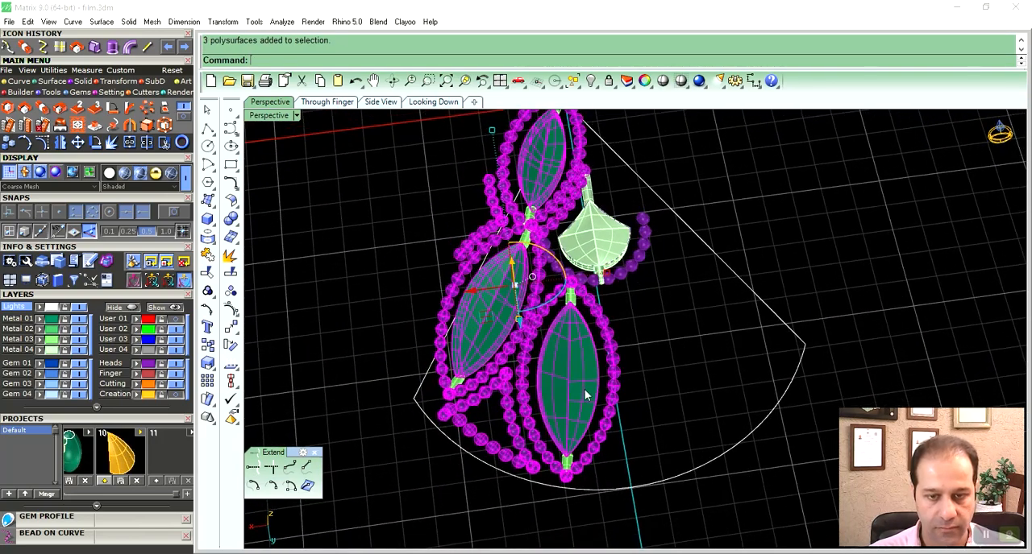
scroll(566, 298, "up", 4)
left_click(569, 295, "shift")
right_click_drag(570, 293, 586, 277)
scroll(580, 299, "down", 5)
- Show the User 01 layer holding the petal pipe and mirror the selected half-petal parts across the petal's centre axis
left_click(175, 320)
right_click_drag(539, 364, 554, 324)
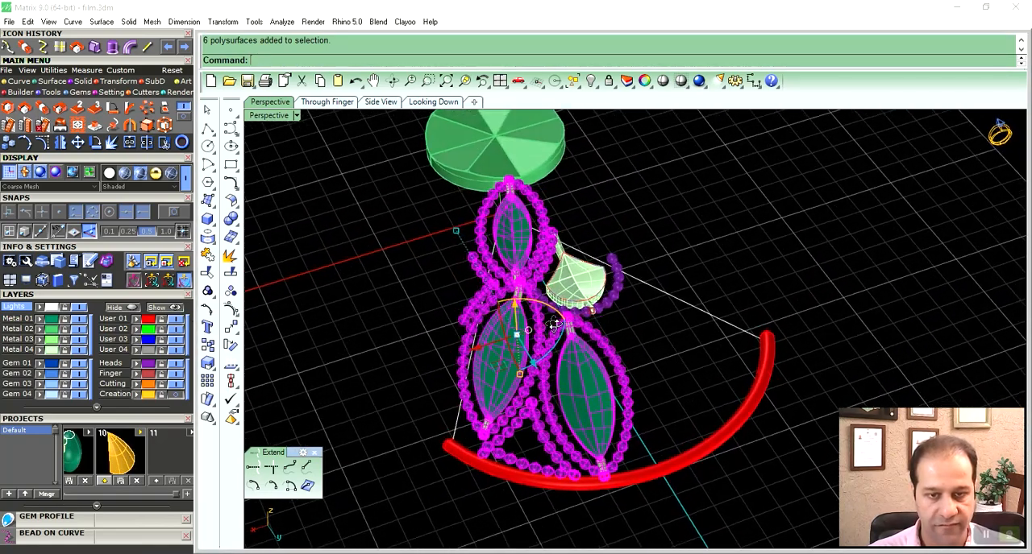
double_click(268, 115)
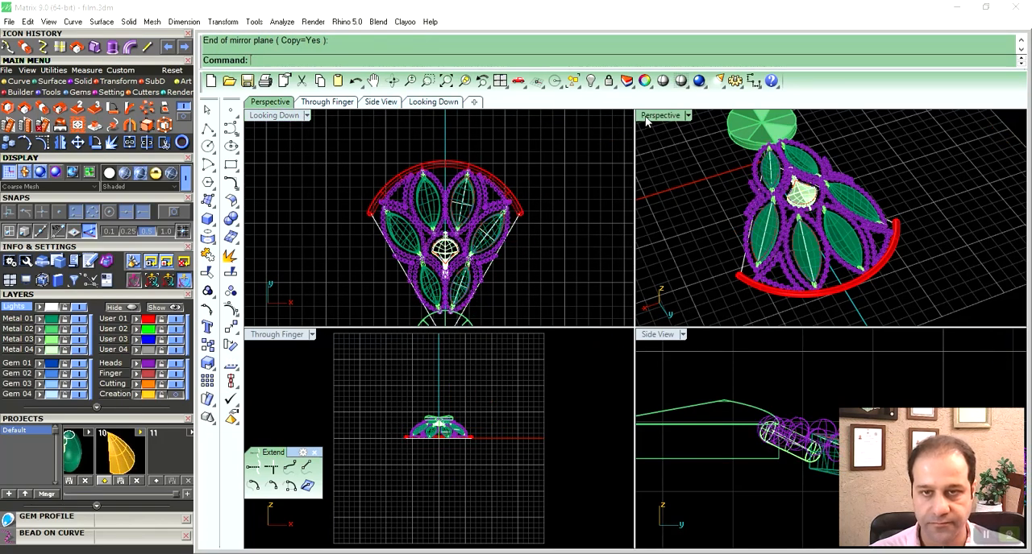
double_click(646, 119)
- Inspect the mirrored petal from several angles in another display mode and restore shaded display
mouse_move(483, 252)
right_mouse_down()
mouse_move(489, 219)
mouse_move(565, 219)
mouse_move(617, 260)
right_mouse_up()
left_click(148, 169)
right_click_drag(474, 345, 519, 384)
left_click(139, 176)
mouse_move(624, 388)
right_mouse_down()
mouse_move(594, 396)
mouse_move(590, 382)
mouse_move(595, 399)
mouse_move(610, 395)
mouse_move(796, 321)
right_mouse_up()
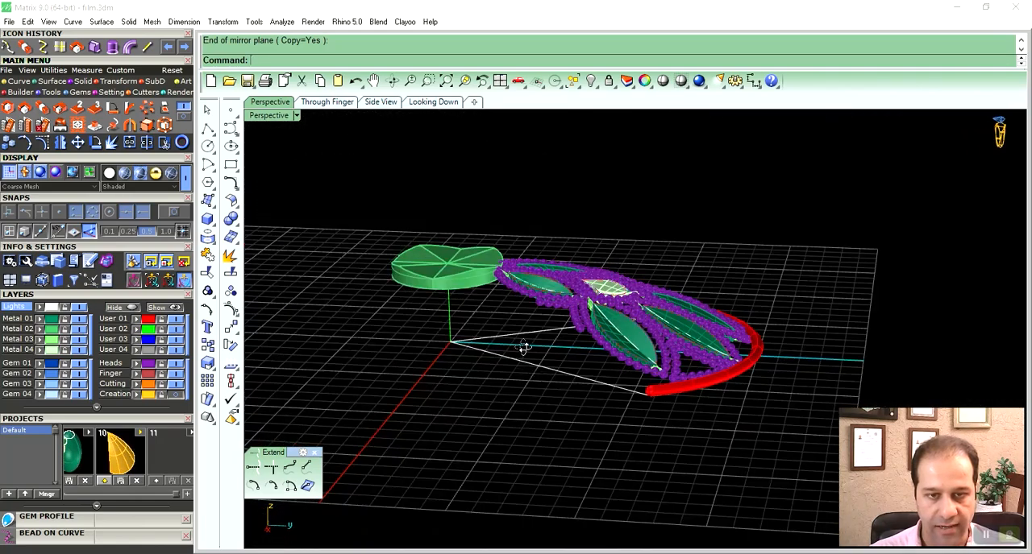
- Hide the white boundary lines beneath the petal and delete the vertical construction line under the centre disc
right_click_drag(525, 347, 539, 329)
left_click_drag(535, 324, 488, 372)
key("ctrl+g")
key("ctrl+h")
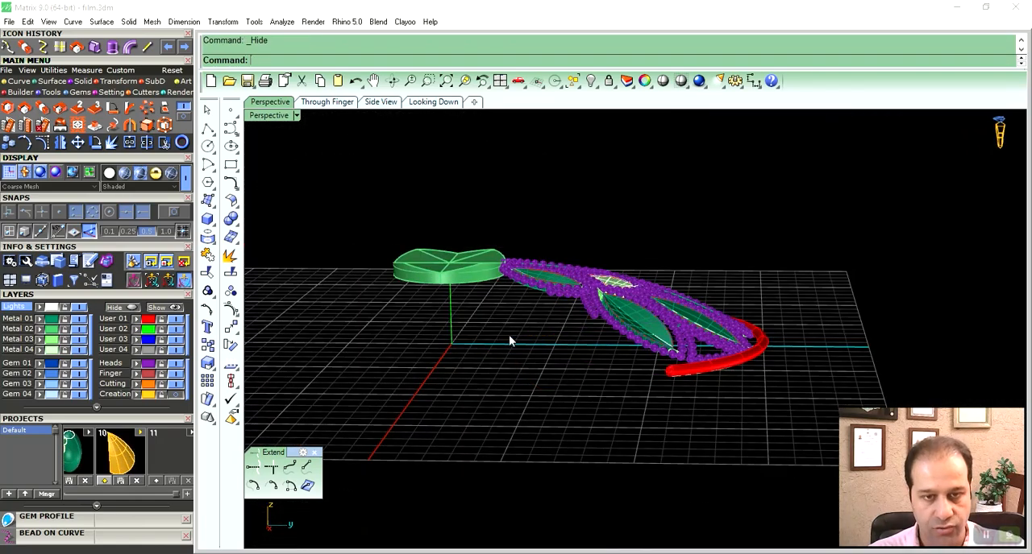
right_click_drag(509, 336, 479, 348)
left_click_drag(477, 346, 411, 331)
key("Delete")
- Polar-array the complete petal, without the centre disc, around the disc's centre with 6 items over 360 degrees
right_click_drag(498, 385, 563, 404)
scroll(563, 405, "up", 5)
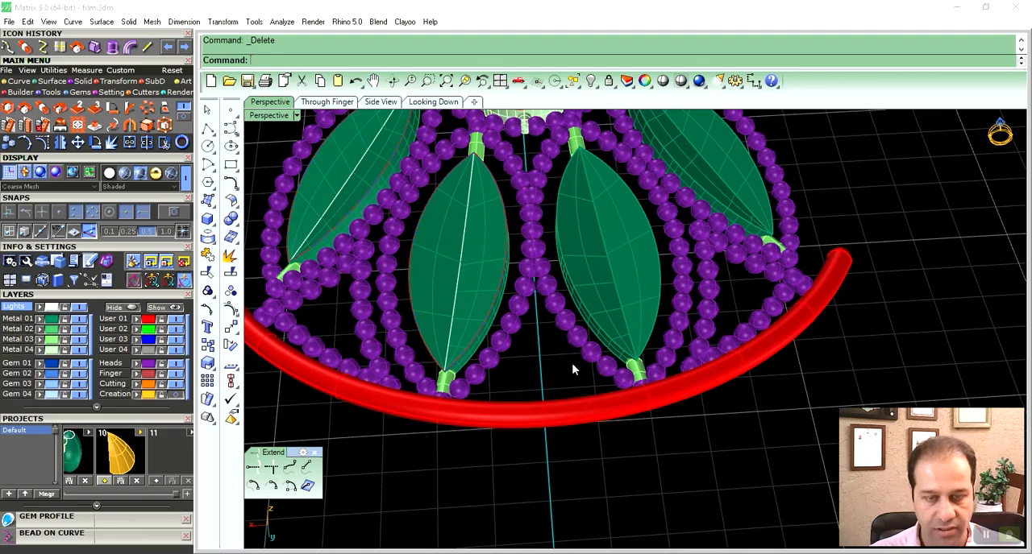
scroll(552, 373, "down", 6)
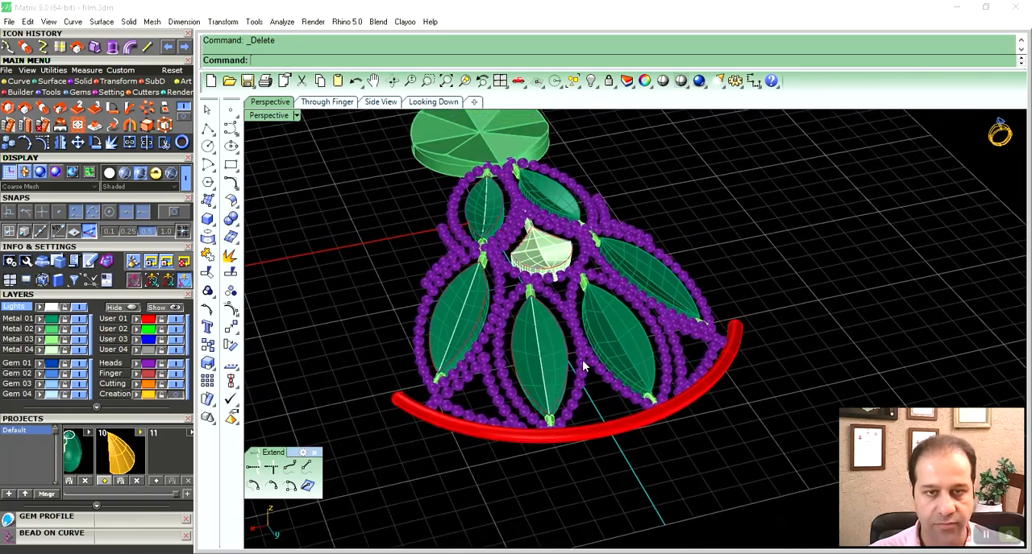
right_click_drag(588, 368, 489, 333)
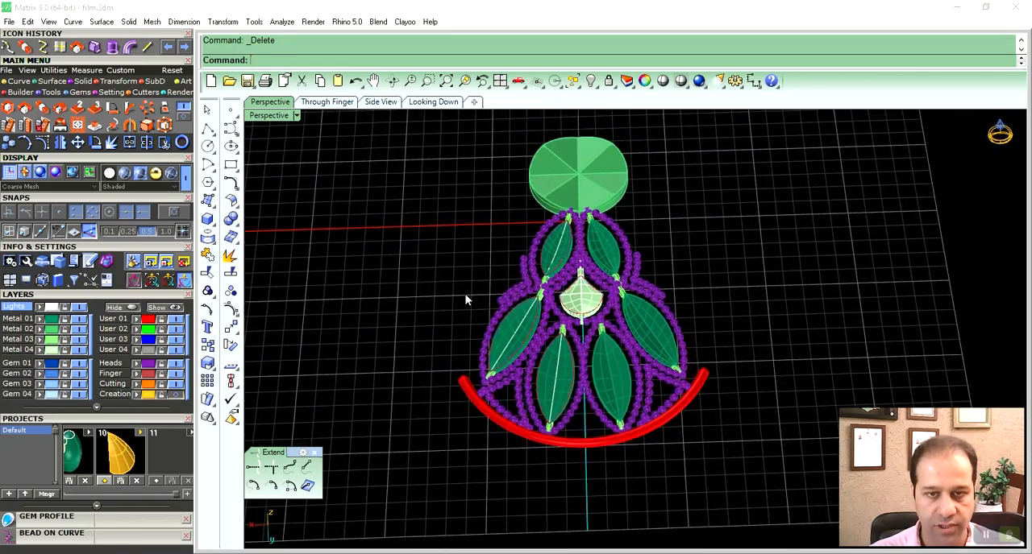
key("ctrl+a")
right_click_drag(707, 470, 625, 351)
double_click(272, 118)
scroll(459, 233, "down", 2)
right_click_drag(461, 229, 460, 199)
scroll(460, 199, "down", 3)
scroll(459, 201, "down", 1)
left_click(162, 111)
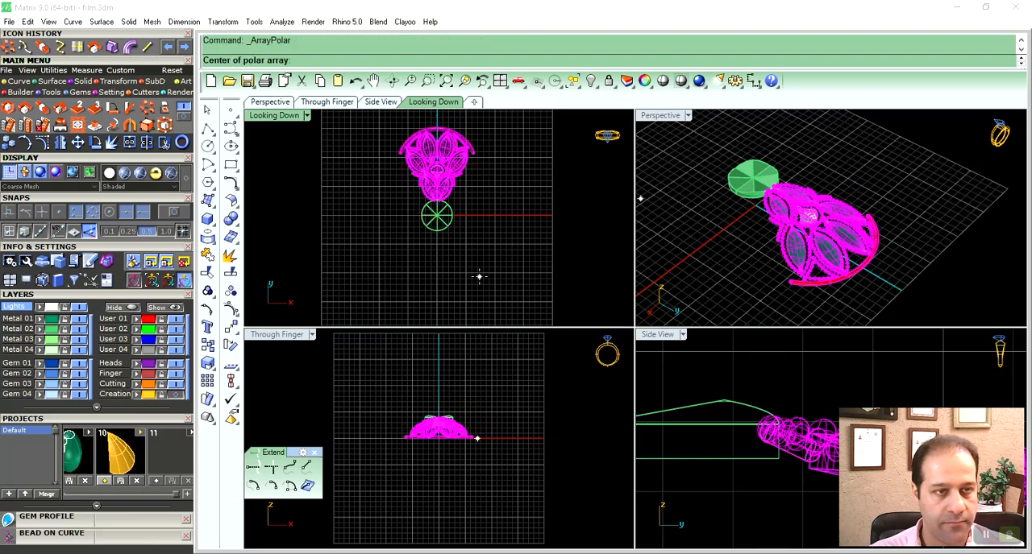
key("Return")
key("Return")
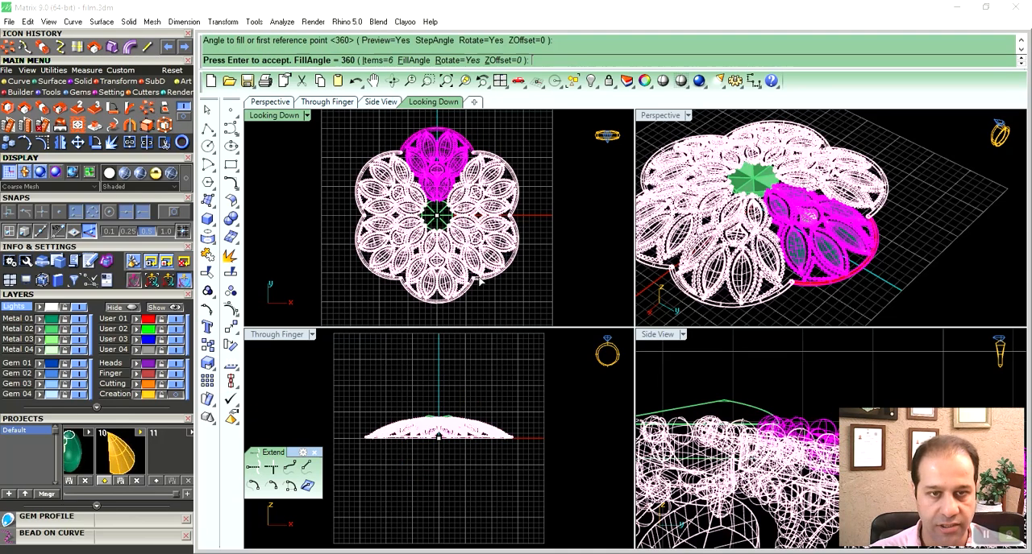
key("Return")
left_click(937, 143)
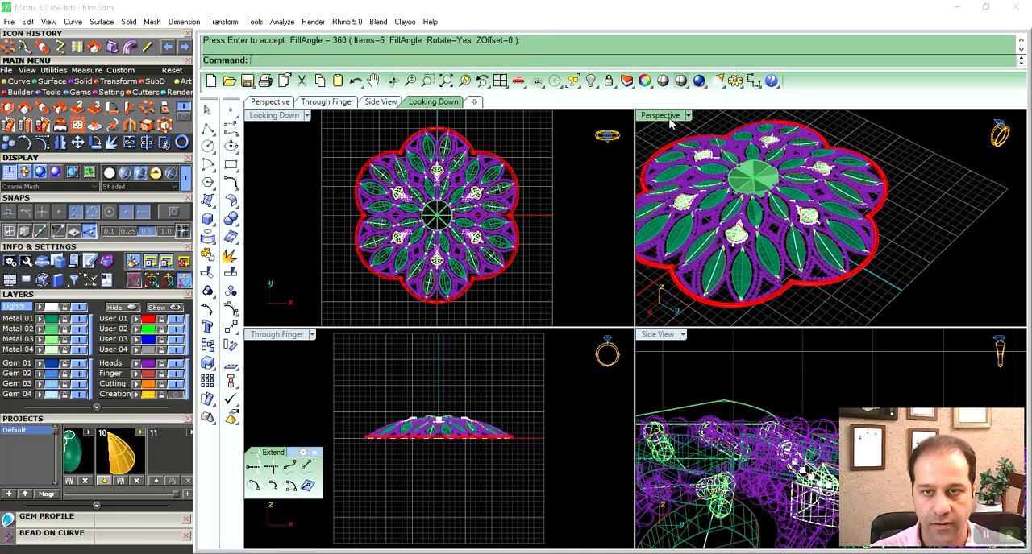
- View the complete six-petal flower in rendered display
double_click(668, 118)
right_click_drag(610, 293, 624, 306, "shift")
scroll(624, 306, "down", 2)
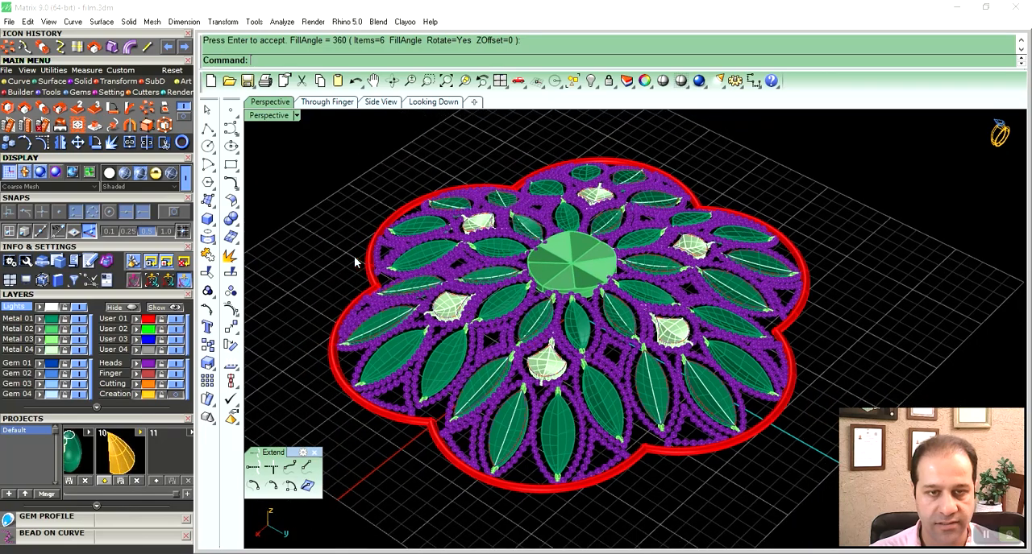
left_click(157, 173)
mouse_move(676, 367)
right_mouse_down()
mouse_move(621, 385)
mouse_move(590, 424)
mouse_move(604, 407)
mouse_move(596, 390)
mouse_move(614, 409)
right_mouse_up()
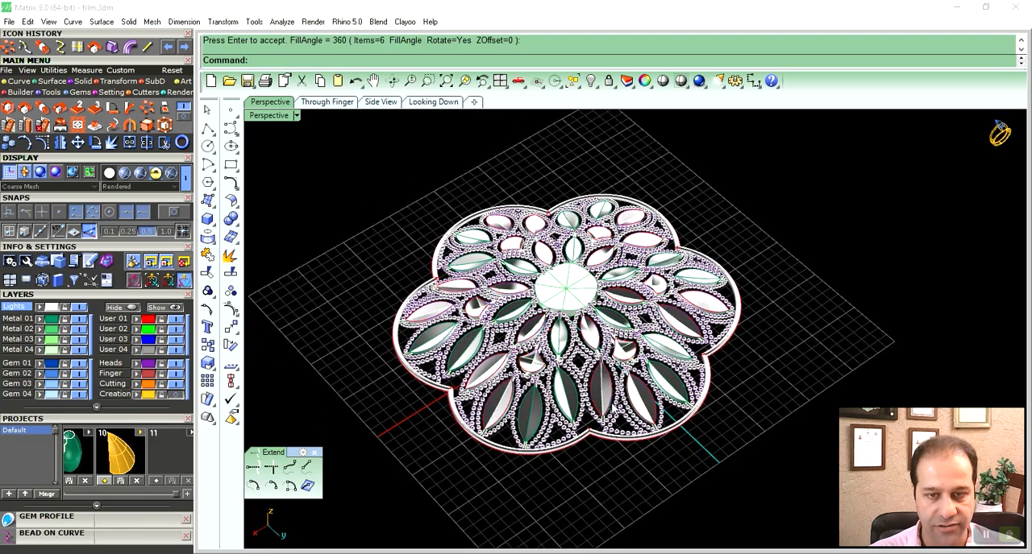
- Restrict selection to curves with the Selection Filter and hide all of the flower's curves
left_click(74, 281)
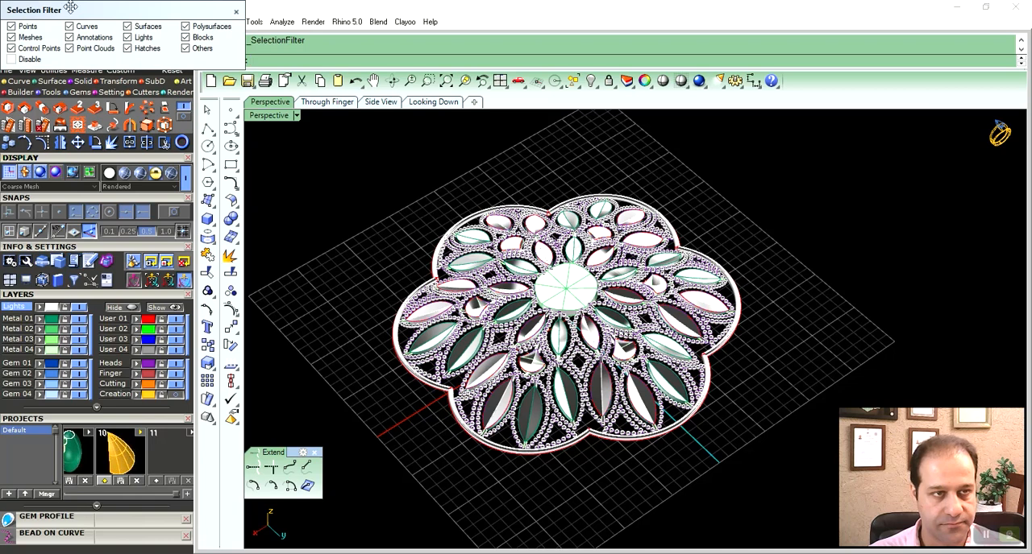
left_click_drag(331, 157, 765, 502)
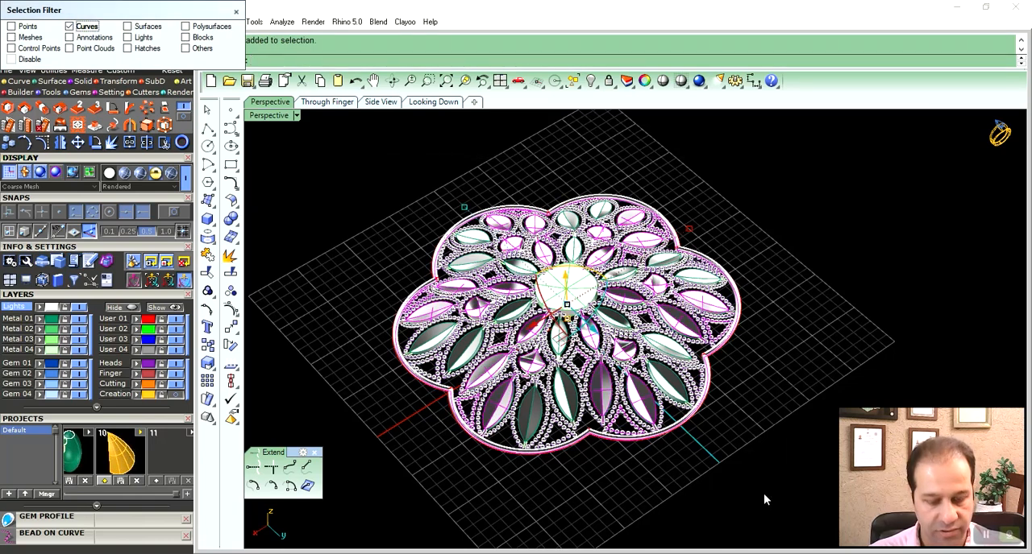
key("ctrl+h")
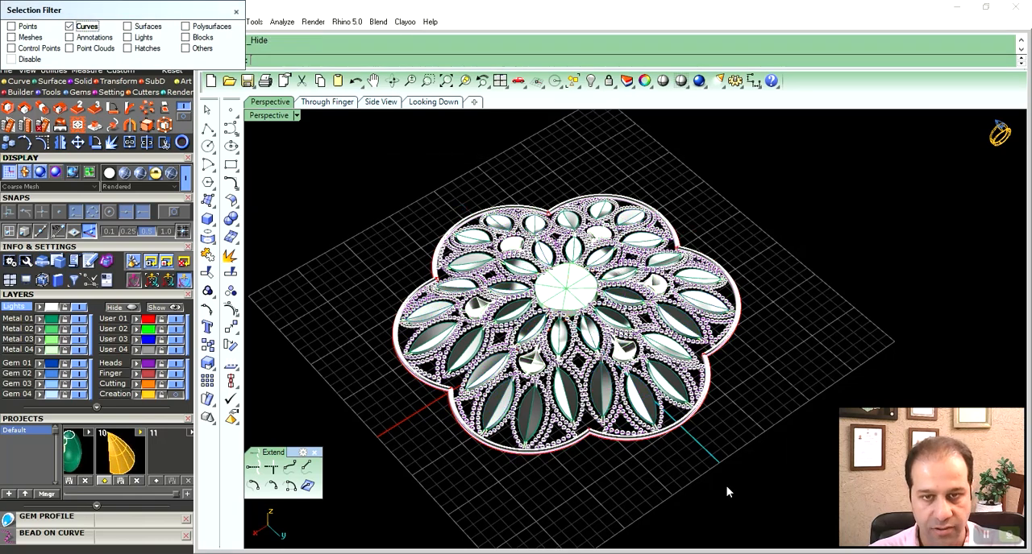
left_click(236, 12)
- Restore shaded display and examine the beads, inserts and outer pipe along the petal edges
right_click_drag(629, 372, 572, 357)
left_click(139, 173)
scroll(570, 423, "up", 5)
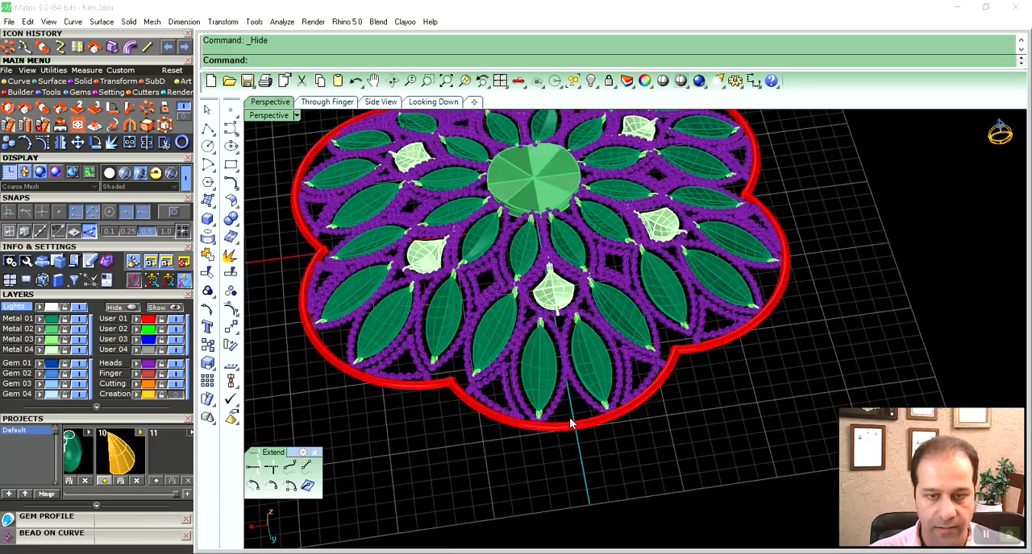
scroll(570, 423, "up", 2)
right_click_drag(571, 422, 587, 393)
scroll(612, 372, "up", 6)
scroll(589, 398, "down", 5)
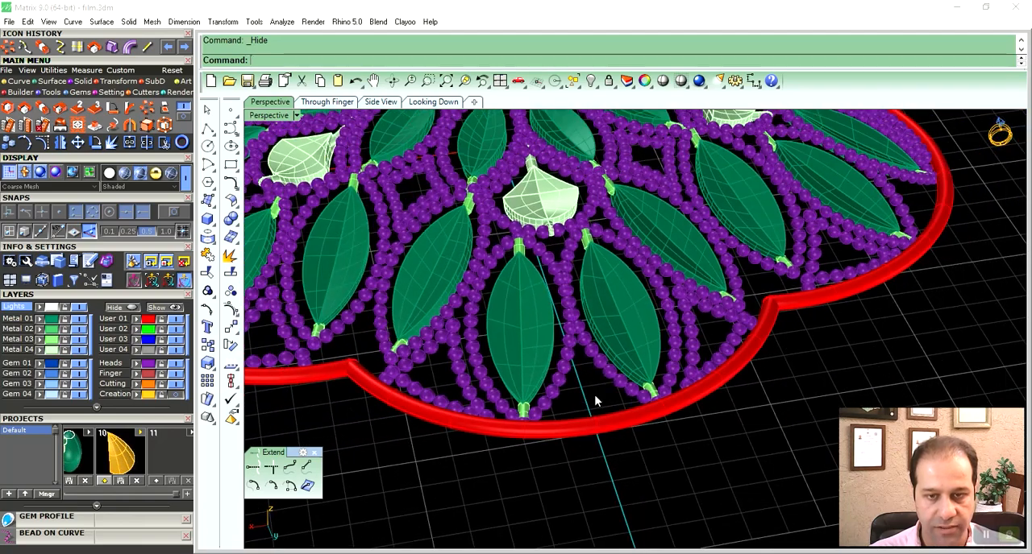
scroll(596, 402, "down", 1)
right_click_drag(579, 272, 590, 331, "shift")
scroll(589, 329, "down", 1)
- Copy the faceted centre disc straight outward to the outer edge of the petal on the Y axis
right_click_drag(550, 229, 551, 247, "shift")
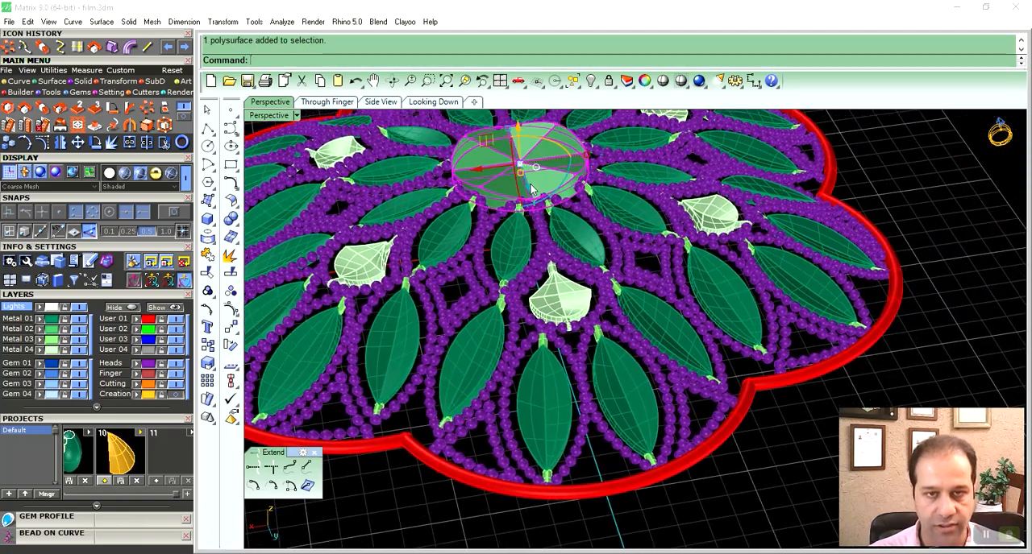
double_click(268, 115)
scroll(475, 242, "down", 1)
right_click_drag(473, 217, 498, 280)
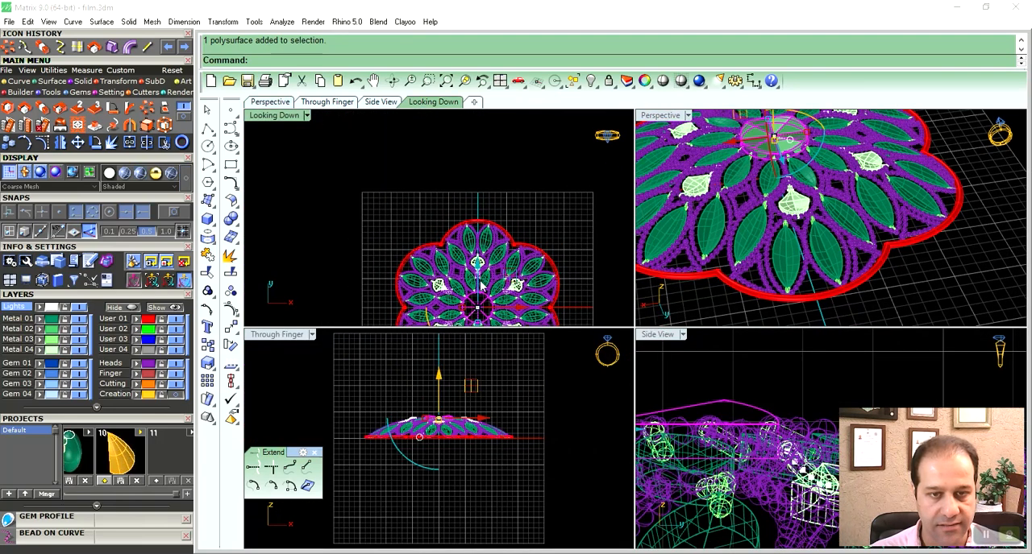
left_click_drag(478, 258, 478, 178)
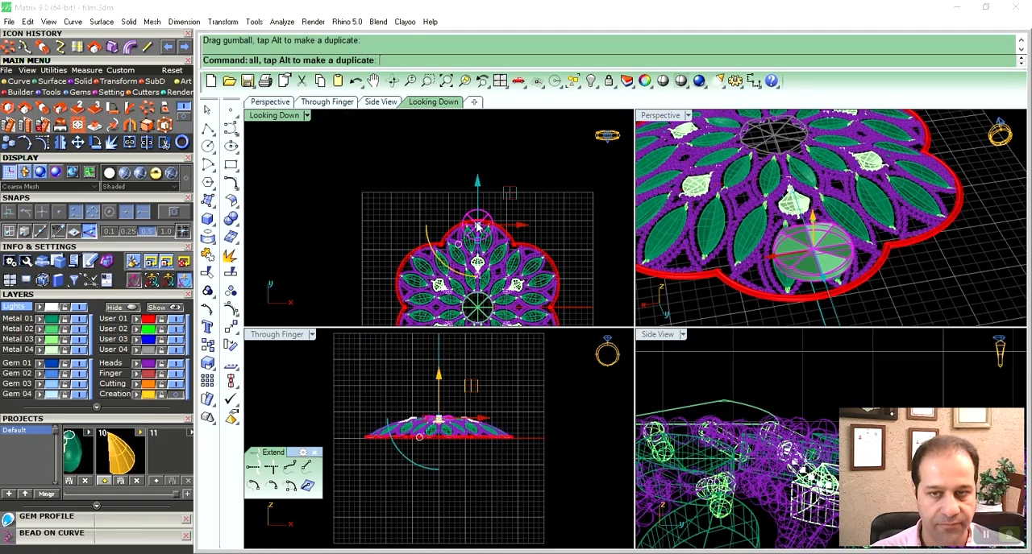
- Scale down the copied disc and fit it between the tips of the petal's two outer pointed inserts
right_click_drag(513, 261, 517, 234)
scroll(518, 234, "up", 5)
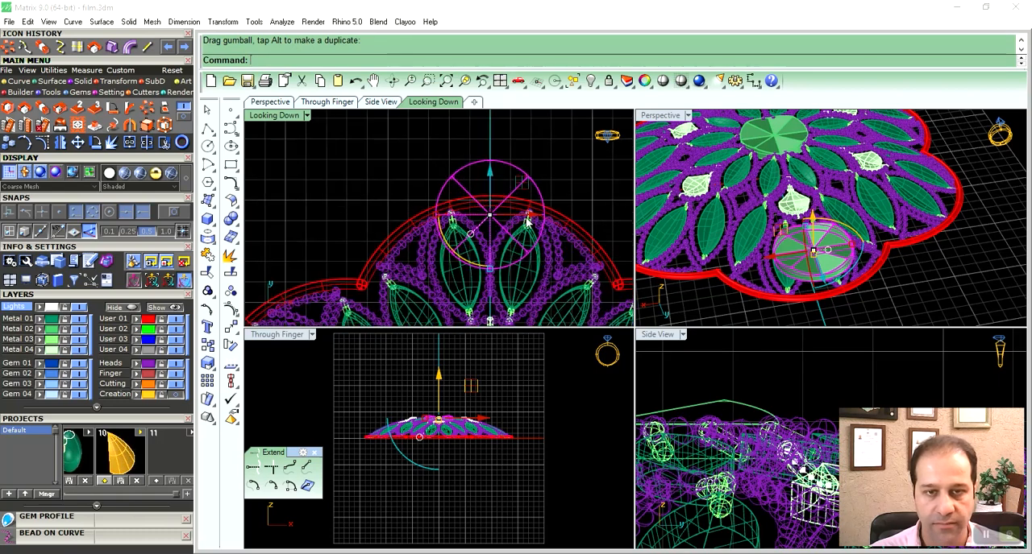
left_click_drag(466, 269, 464, 242)
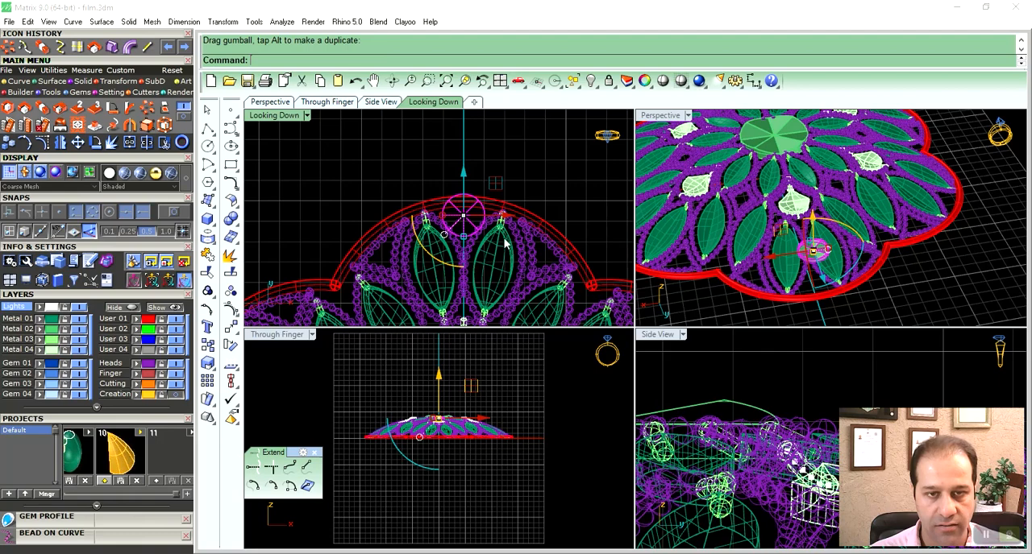
scroll(506, 243, "up", 3)
left_click_drag(462, 270, 461, 255, "shift")
right_click_drag(465, 241, 485, 195)
scroll(485, 164, "up", 5)
left_click_drag(478, 153, 476, 185)
left_click_drag(477, 282, 475, 287, "shift")
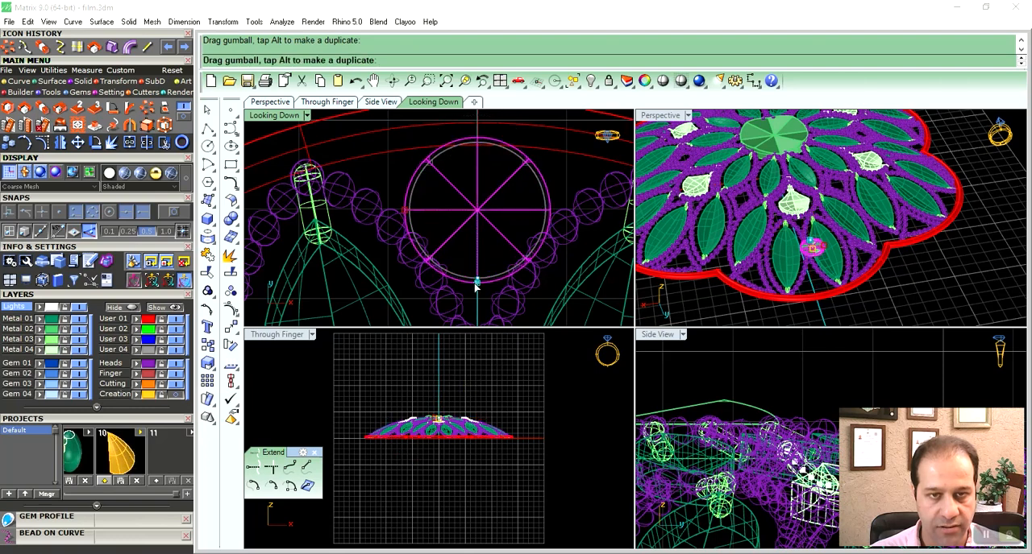
left_click_drag(477, 168, 477, 162)
- Zoom to the small disc and lower it to the height of the beads beside the petal pipe
right_click_drag(859, 274, 884, 237)
type("zs")
key("Return")
scroll(837, 209, "down", 3)
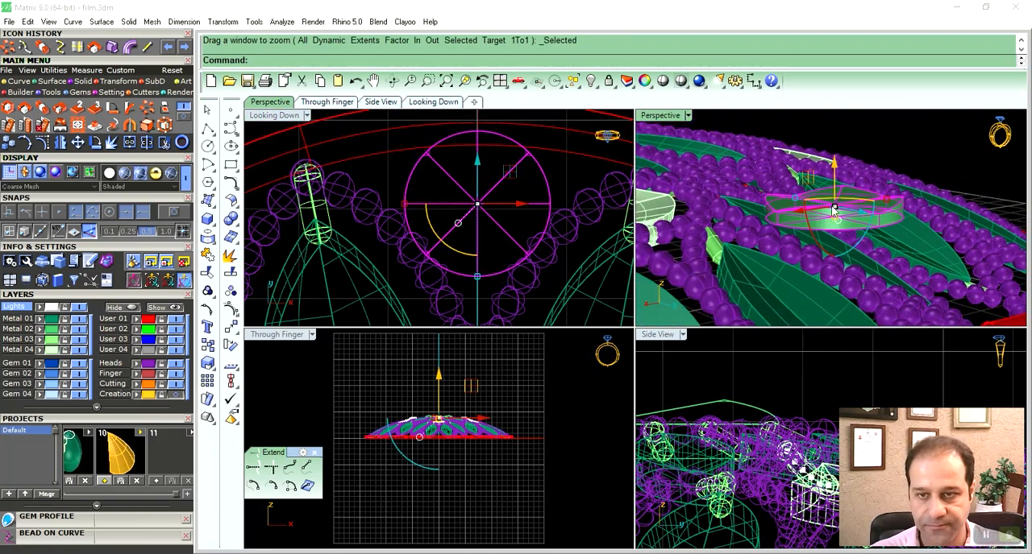
right_click_drag(851, 205, 856, 186)
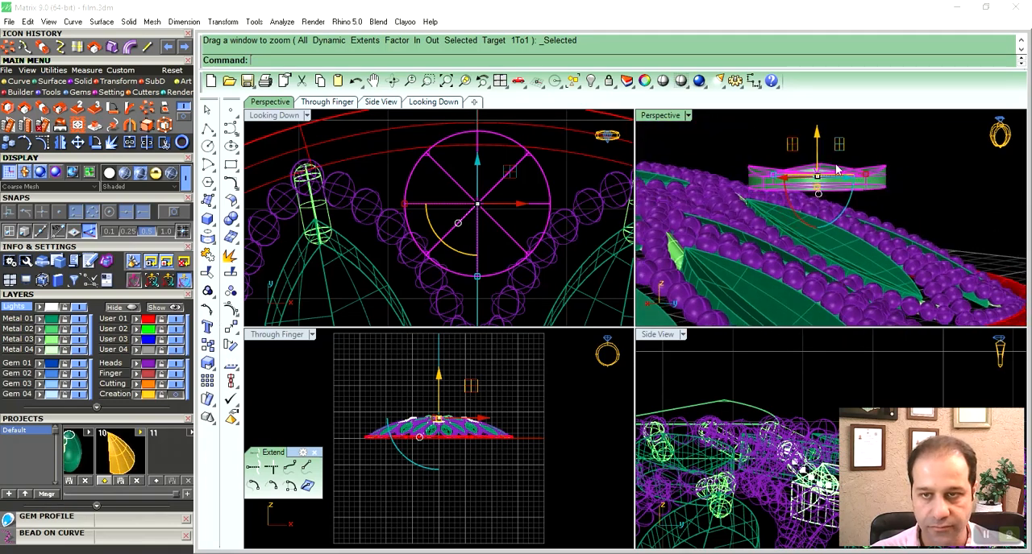
right_click_drag(852, 148, 842, 134)
left_click_drag(834, 126, 836, 253)
right_click_drag(836, 253, 828, 165, "shift")
scroll(834, 209, "up", 2)
left_click_drag(814, 144, 814, 196)
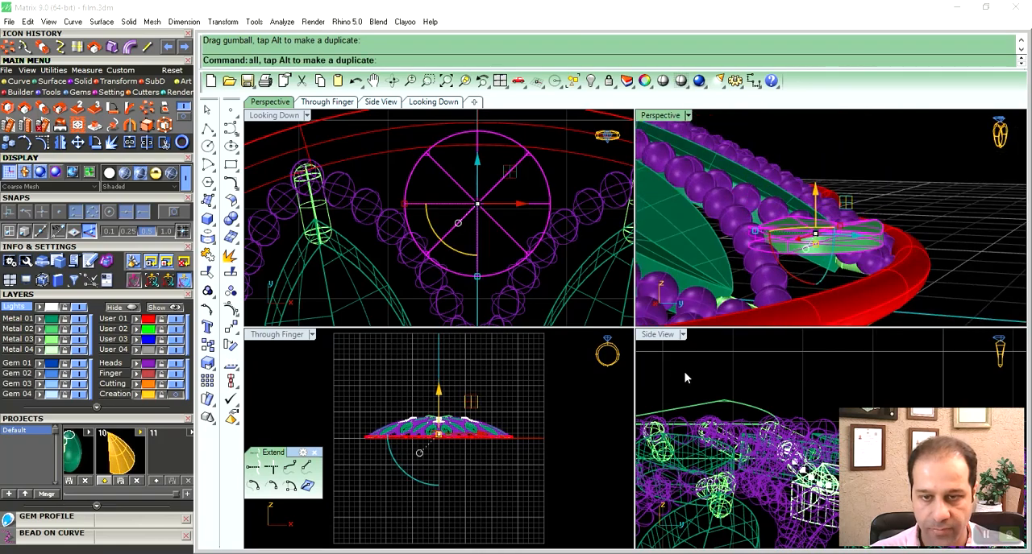
- In the side view, tilt the small disc to the petal's outward slope and lower it onto the beads at the pipe
double_click(658, 334)
scroll(657, 367, "down", 3)
scroll(657, 371, "up", 4)
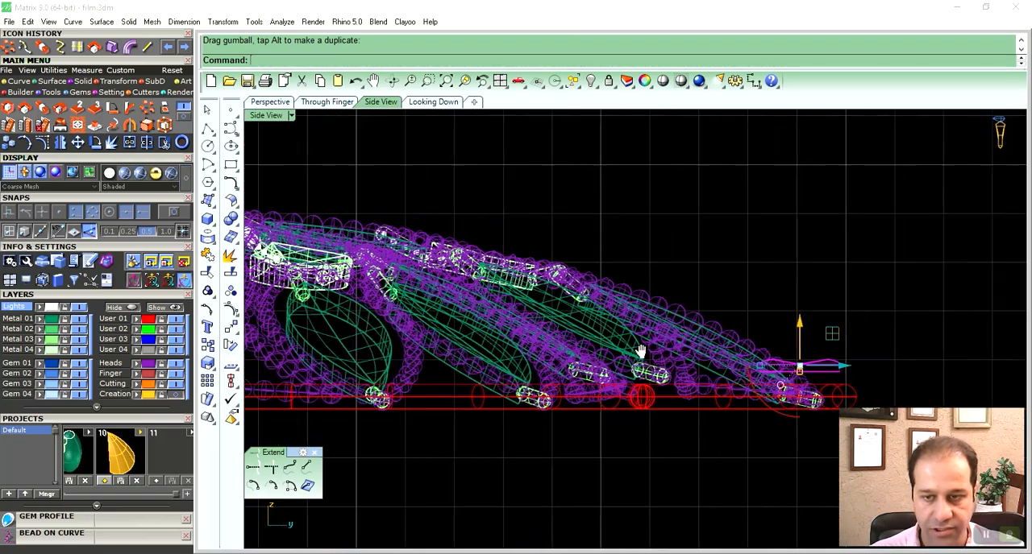
right_click_drag(657, 370, 589, 373)
left_click_drag(499, 393, 451, 382)
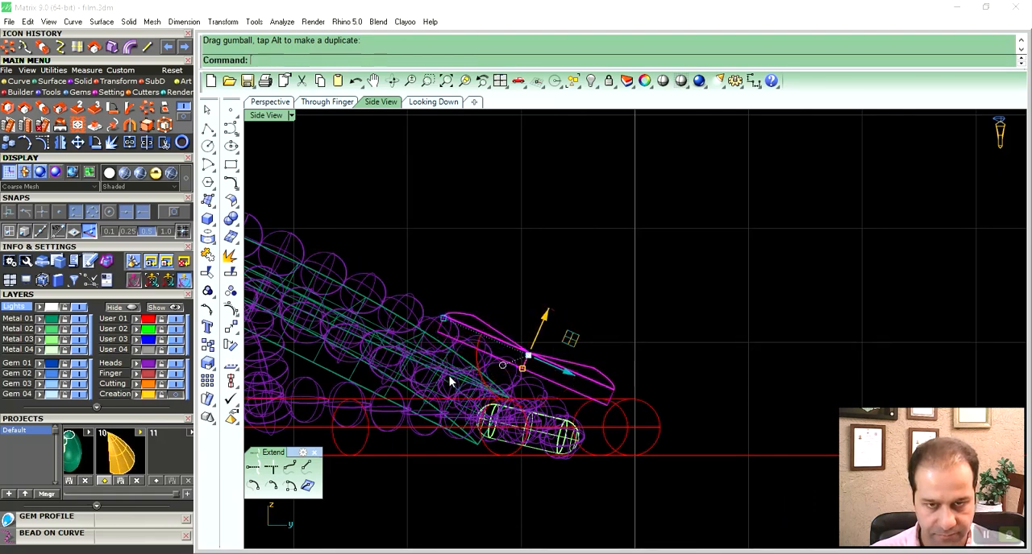
left_click_drag(574, 346, 578, 378)
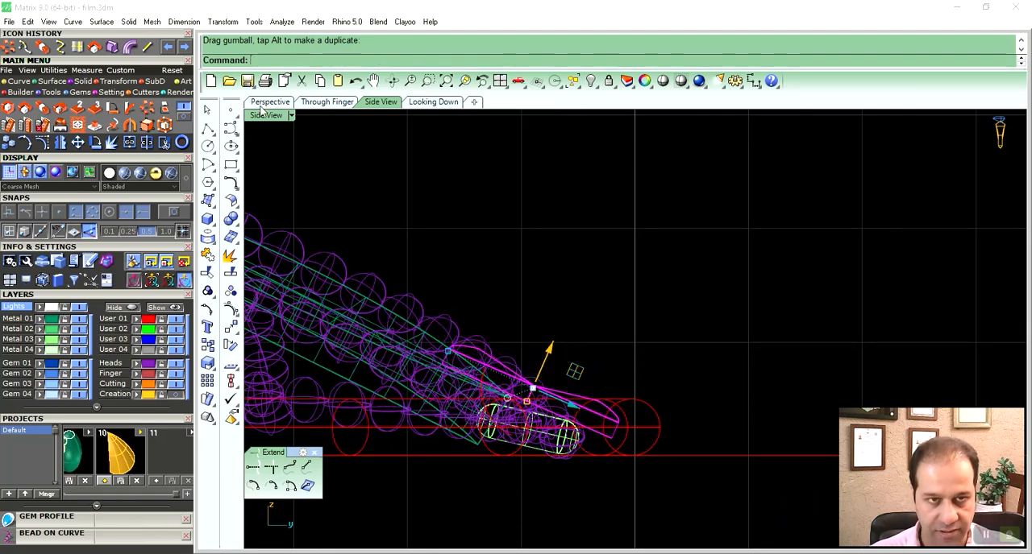
- Enlarge the tilted disc slightly from its centre so its rim meets the neighbouring beads
left_click(264, 104)
right_click_drag(402, 236, 553, 373)
left_click_drag(553, 373, 538, 365)
right_click_drag(573, 338, 587, 300, "shift")
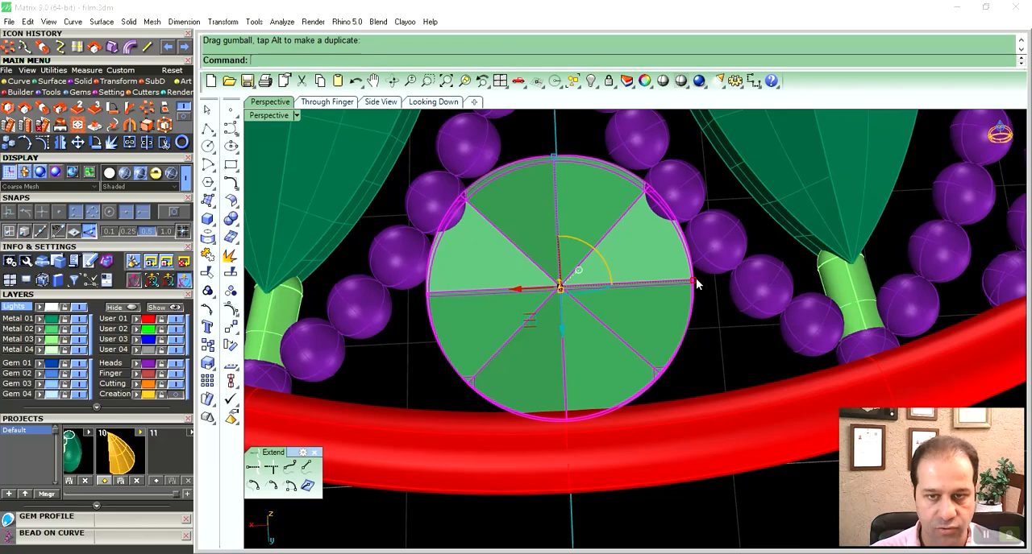
left_click_drag(697, 284, 705, 289)
- Examine the underside of the small disc and where it meets the surrounding beads and outer pipe
right_click_drag(610, 374, 873, 232)
scroll(549, 354, "up", 7)
left_click(548, 353)
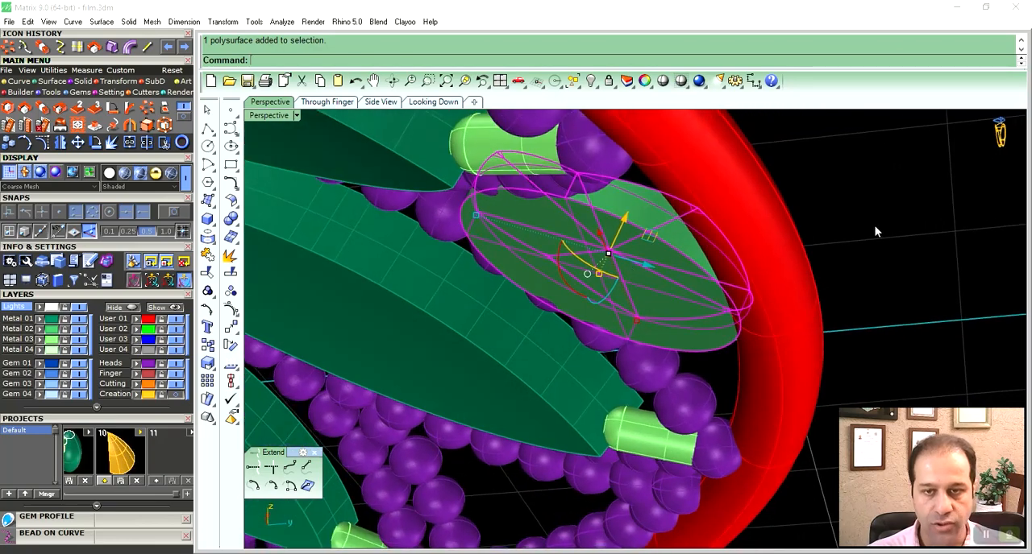
right_click_drag(725, 331, 688, 266)
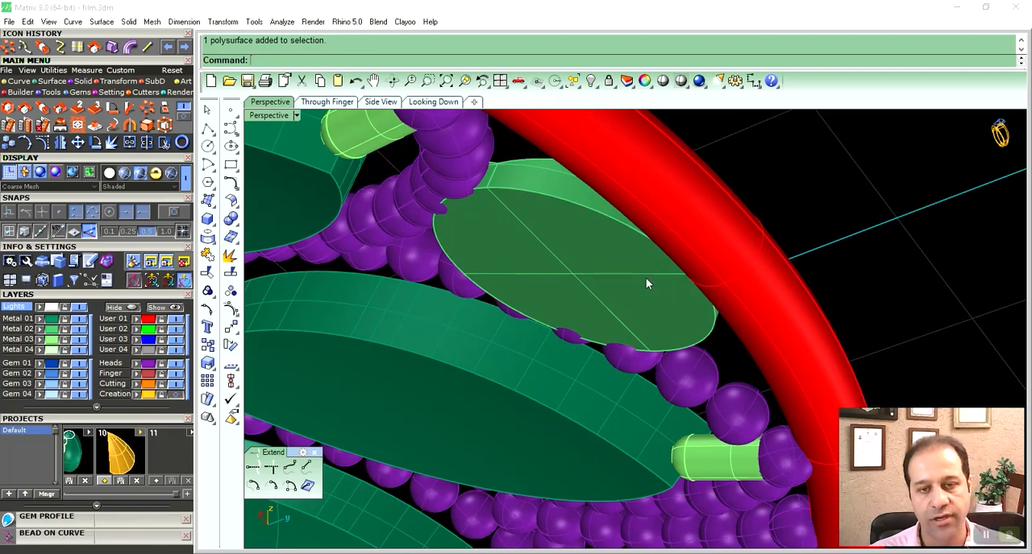
right_click_drag(636, 287, 740, 307)
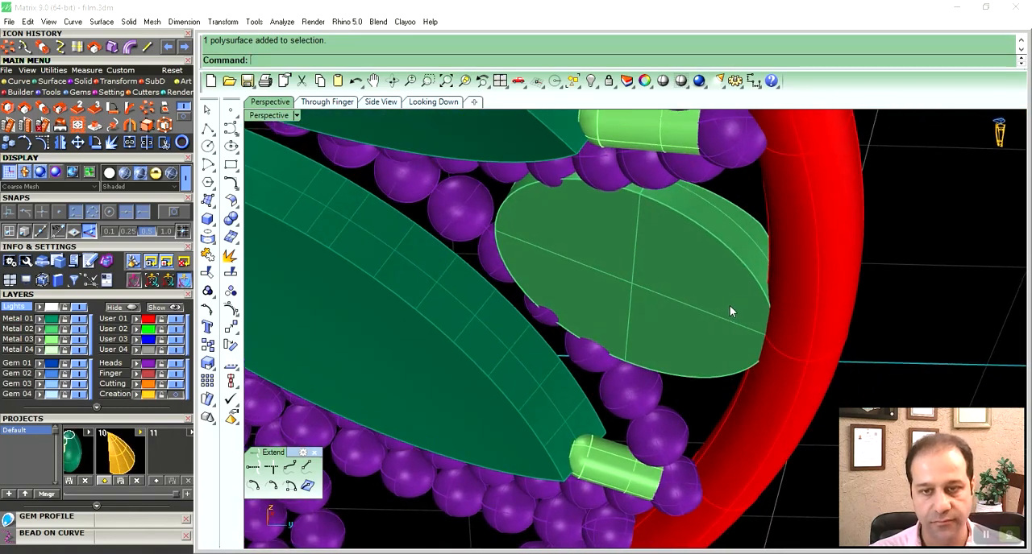
right_click_drag(728, 304, 660, 281)
scroll(632, 293, "up", 3)
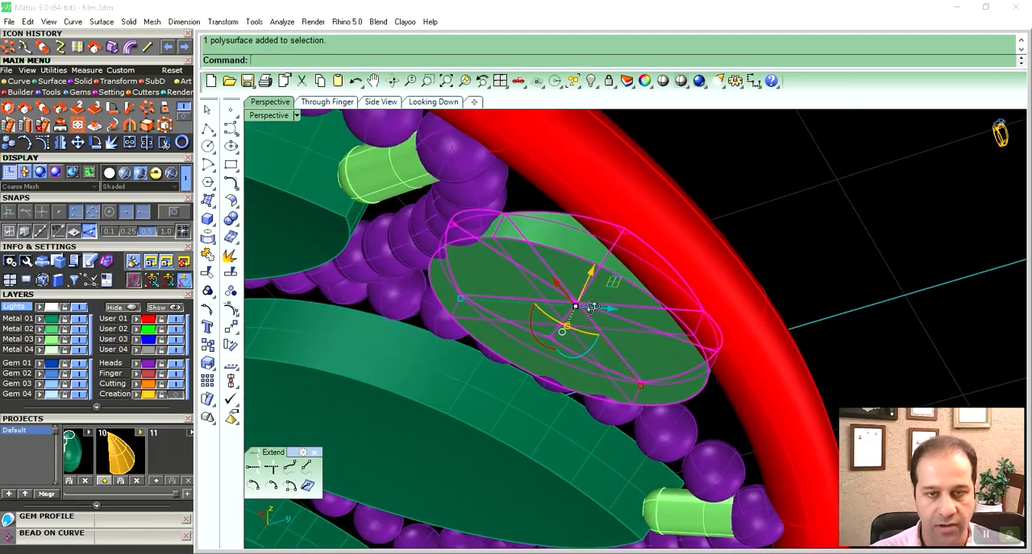
mouse_move(608, 301)
right_mouse_down()
mouse_move(629, 310)
mouse_move(588, 350)
mouse_move(601, 306)
mouse_move(654, 260)
mouse_move(609, 287)
right_mouse_up()
- Extract the flat bottom face of the small disc and delete it
left_click(94, 83)
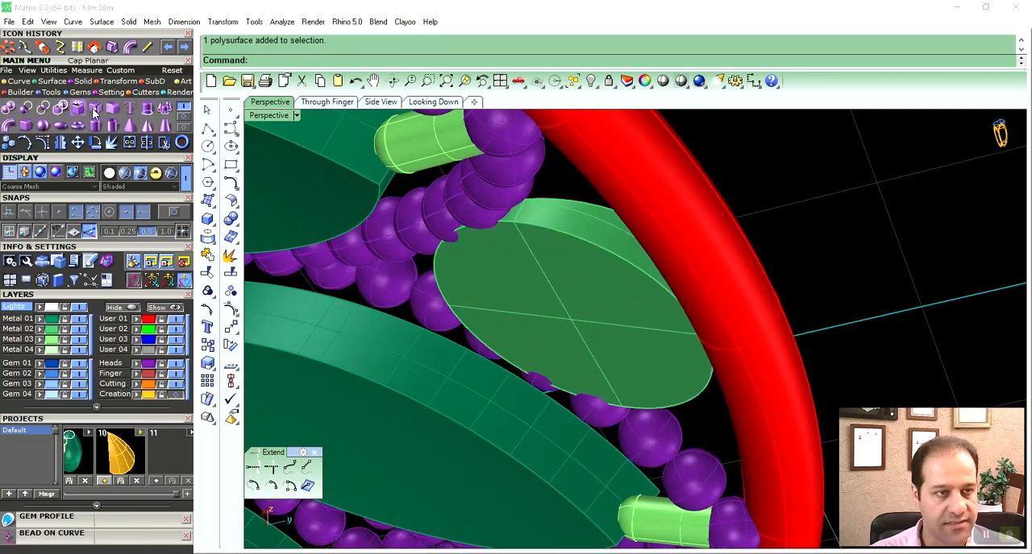
left_click(94, 111)
left_click(587, 298)
key("Return")
key("Delete")
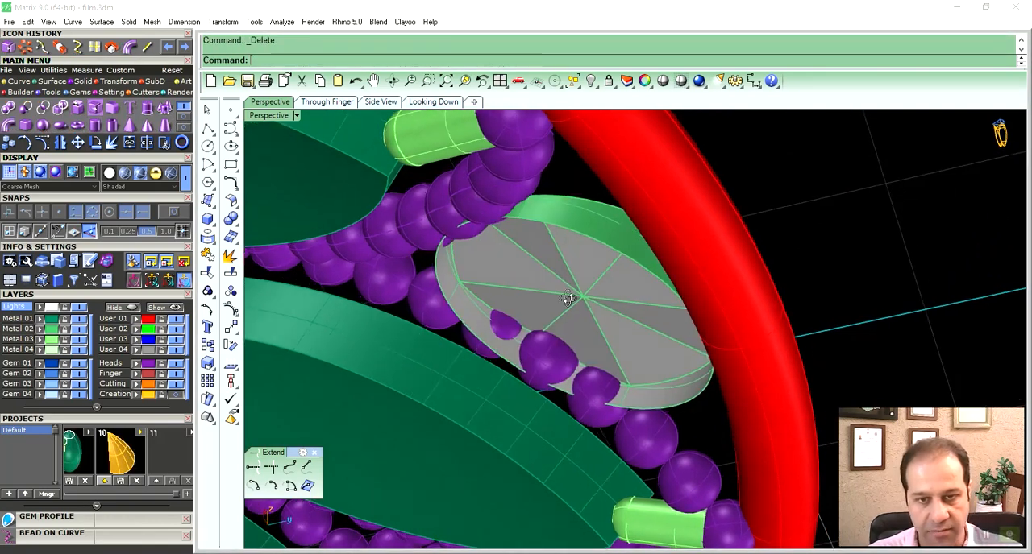
- Explode the open disc and put its side wall surface on the User 03 layer
right_click_drag(568, 299, 624, 284)
left_click(610, 239)
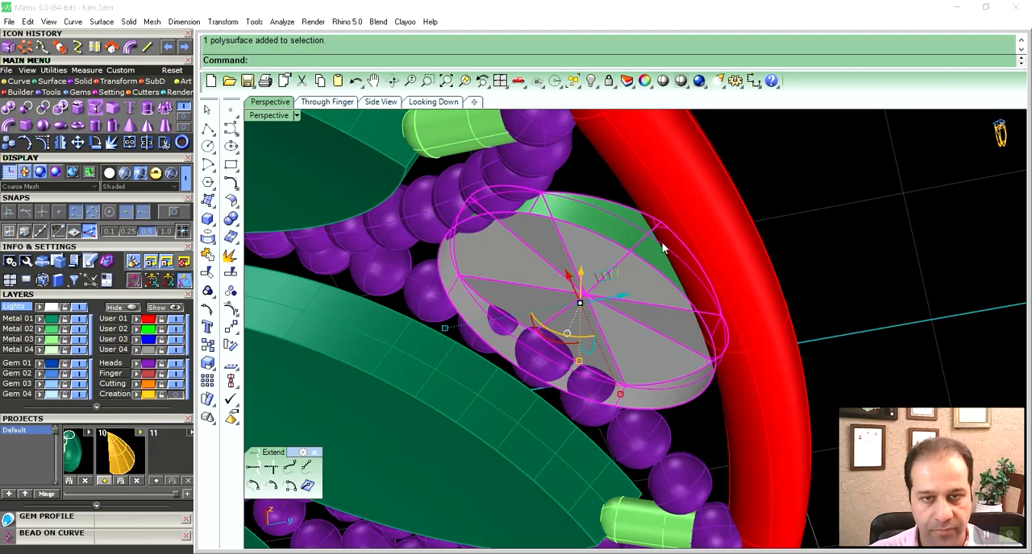
left_click(231, 255)
left_click(591, 232)
right_click_drag(598, 279, 647, 259)
left_click(823, 228)
right_click_drag(706, 239, 630, 252)
left_click(616, 228)
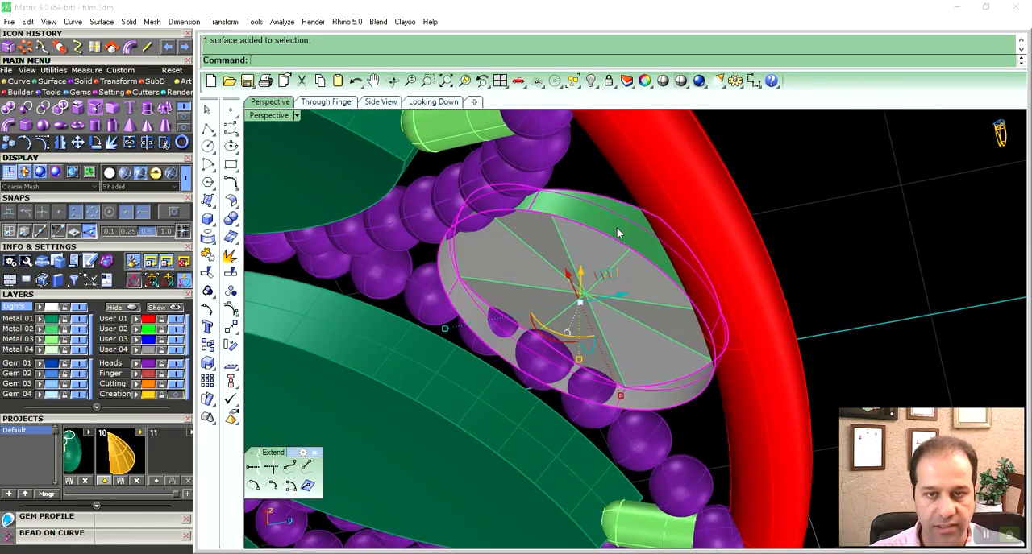
left_click(765, 250)
right_click_drag(756, 252, 736, 273)
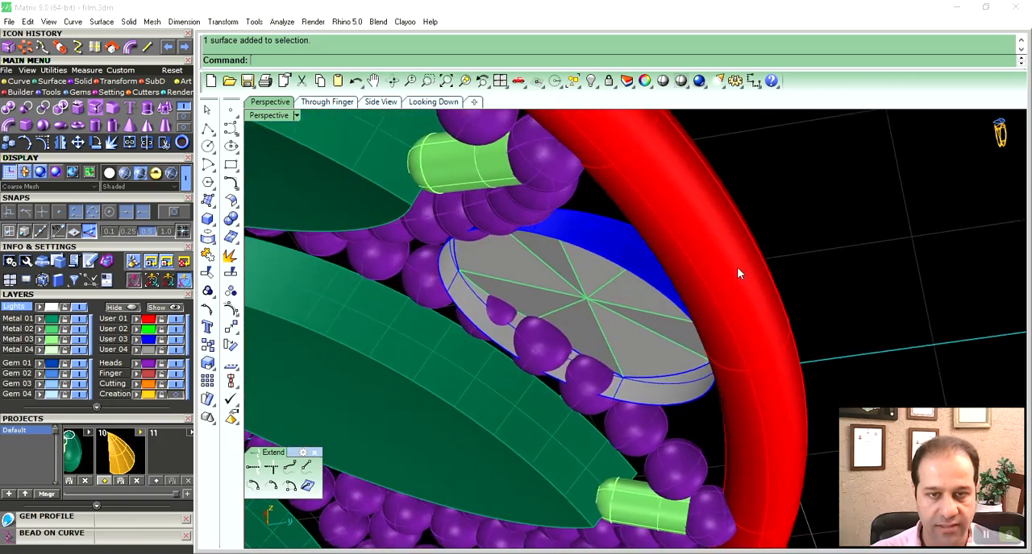
- Extend the lower edge of the disc's side wall downward with Extend Surface
left_click(50, 82)
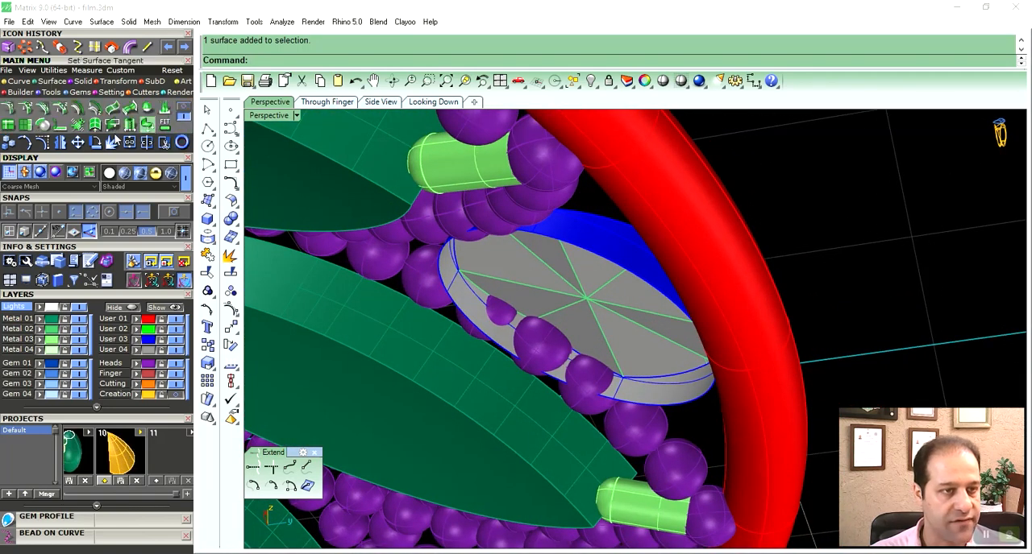
left_click(30, 127)
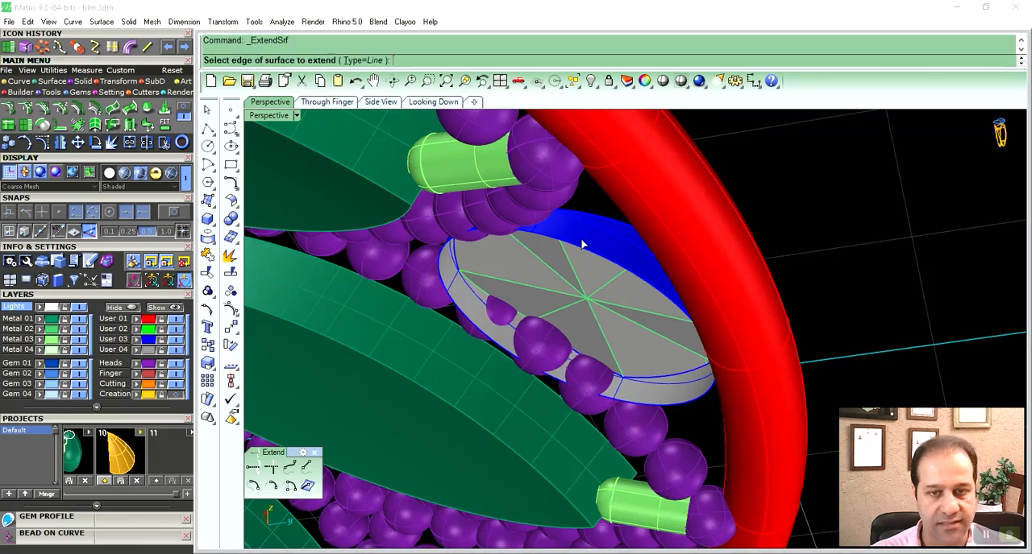
key("Return")
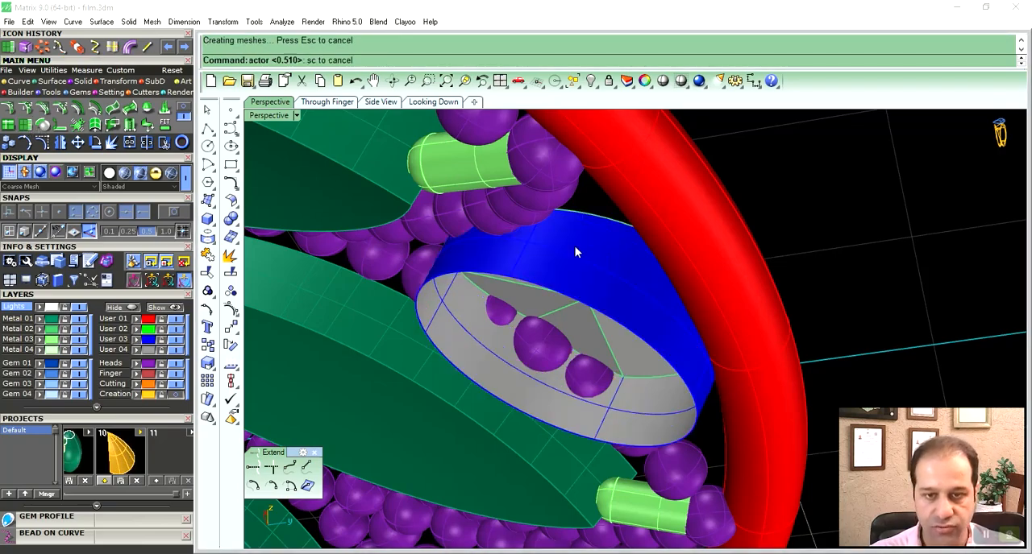
- Join the eight top facets and the extended side wall into one polysurface
right_click_drag(585, 250, 562, 365)
left_click(506, 357)
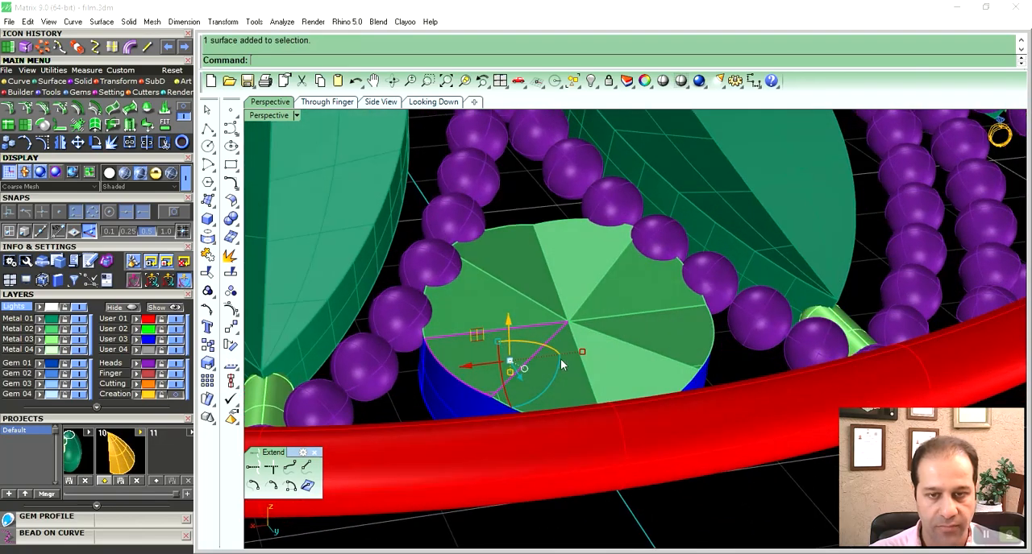
right_click_drag(565, 274, 546, 287)
right_click_drag(567, 321, 591, 303)
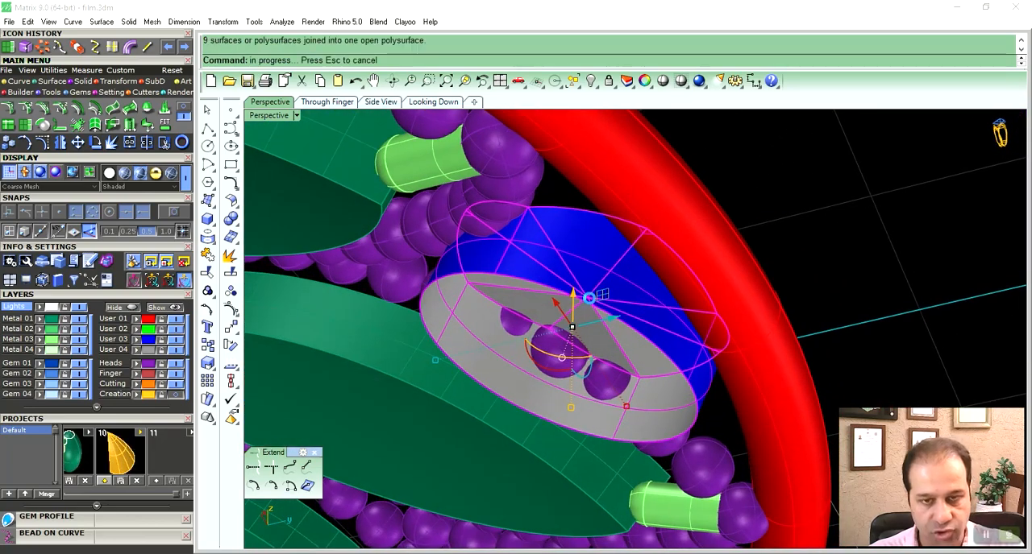
right_click_drag(514, 275, 429, 207)
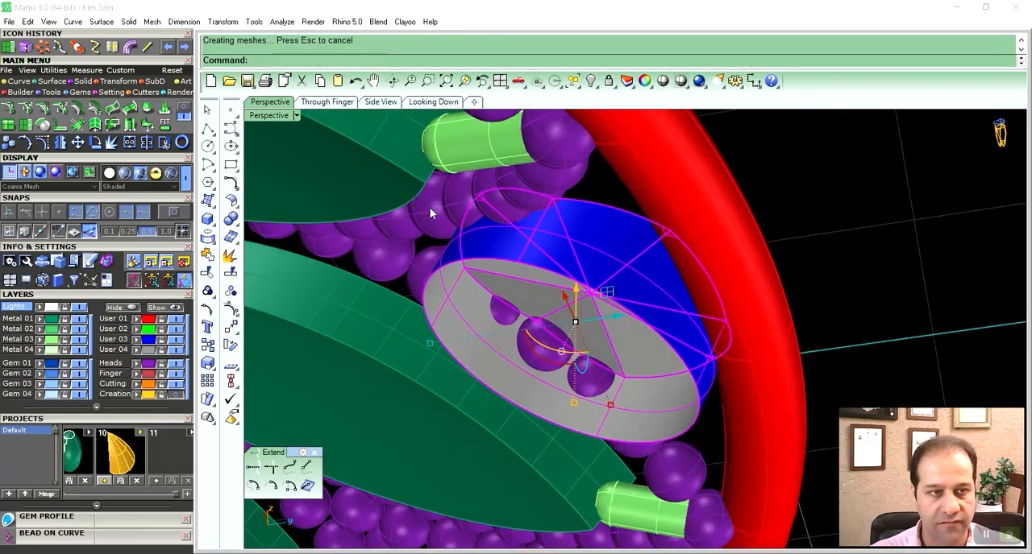
- Close the open underside of the joined disc with a planar cap
left_click(83, 82)
left_click(79, 108)
left_click(818, 250)
right_click_drag(750, 260, 603, 396)
- Stretch the capped disc along its own tilted axis with the MSR tool to deepen its facets
left_click(606, 308)
right_click_drag(605, 309, 627, 325)
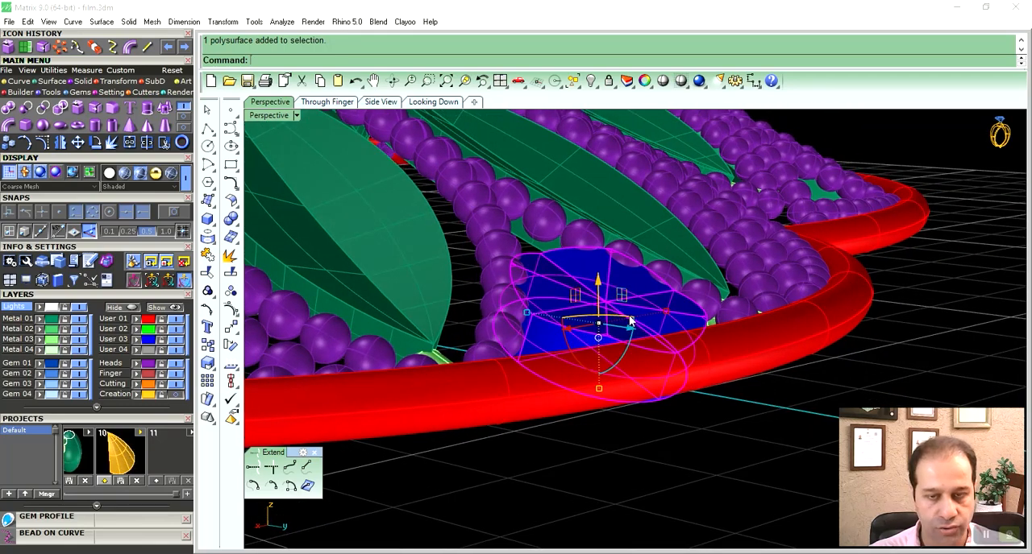
key("F6")
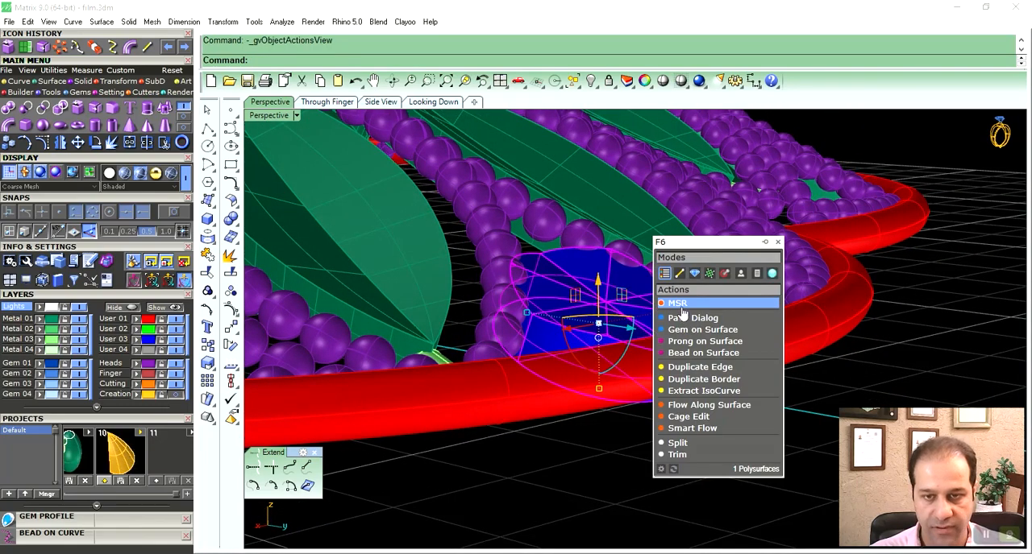
left_click(681, 307)
right_click_drag(609, 336, 626, 211)
left_click_drag(626, 211, 632, 190)
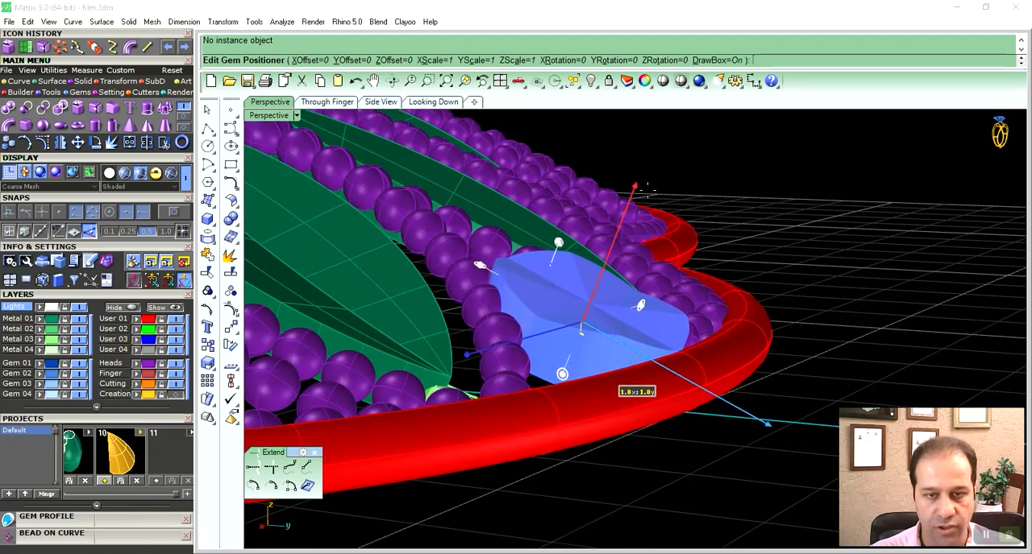
right_click_drag(703, 274, 676, 260)
right_click_drag(704, 304, 589, 326)
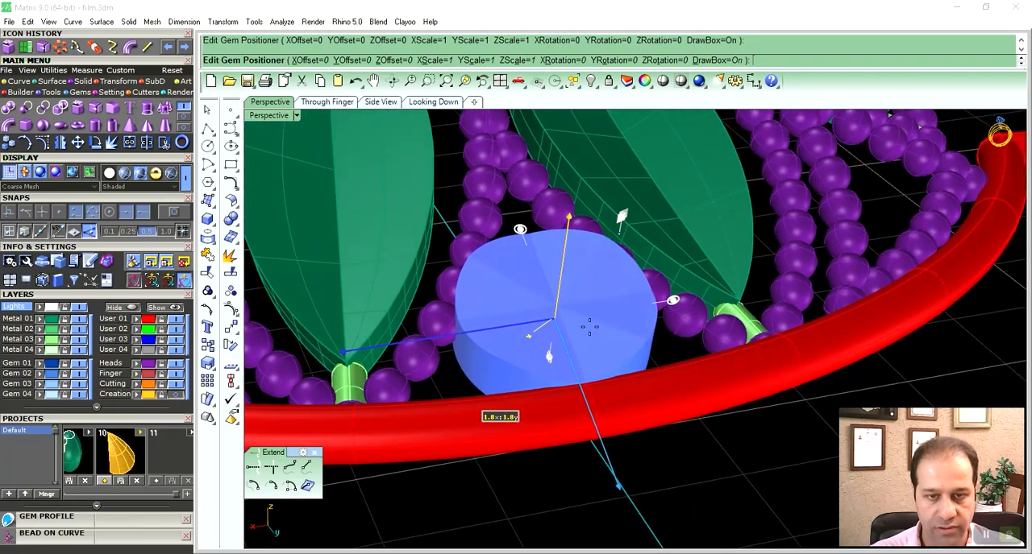
right_click(589, 326)
- Polar-array the small disc around the flower centre with 6 items over 360 degrees
scroll(615, 354, "down", 8)
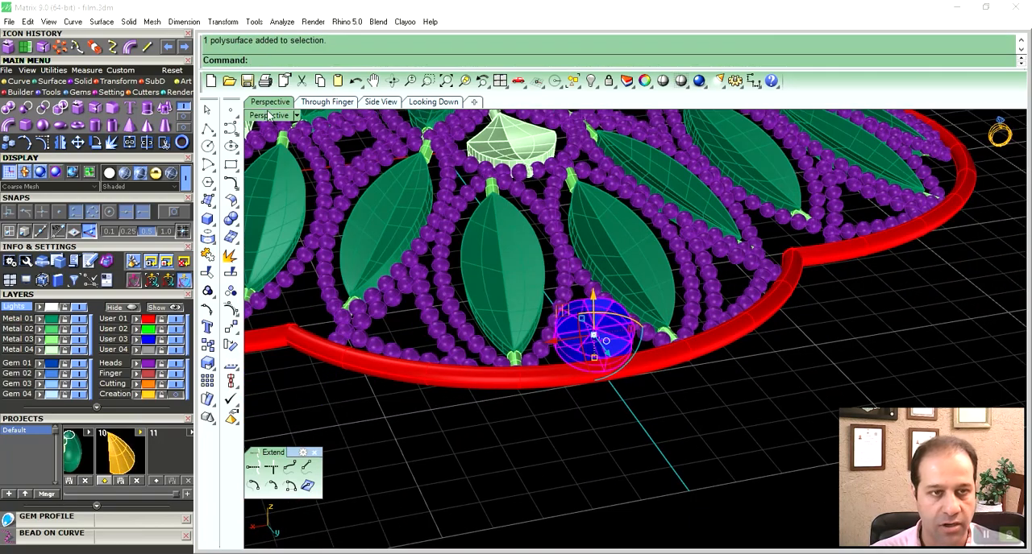
double_click(270, 116)
scroll(489, 193, "down", 6)
scroll(489, 194, "down", 3)
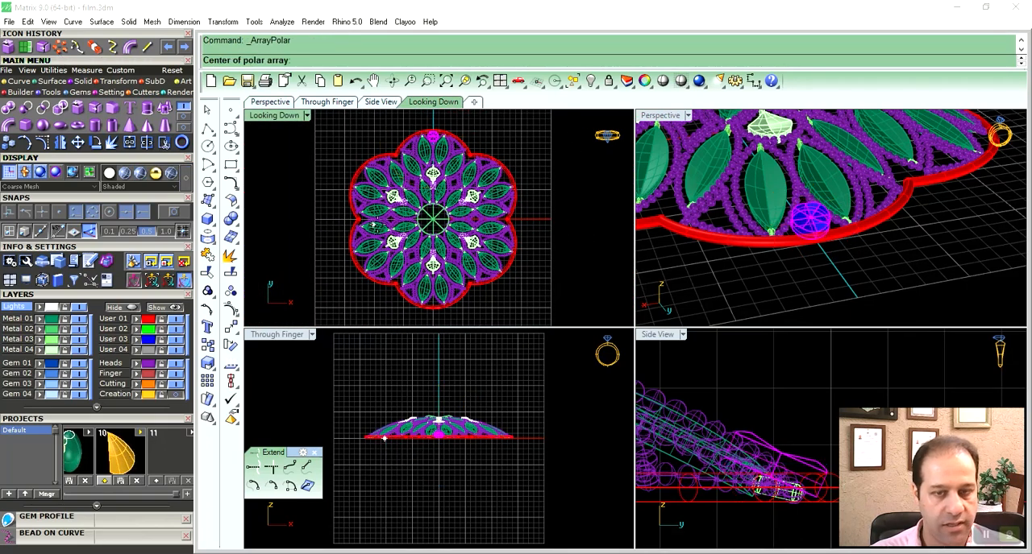
right_click(379, 228)
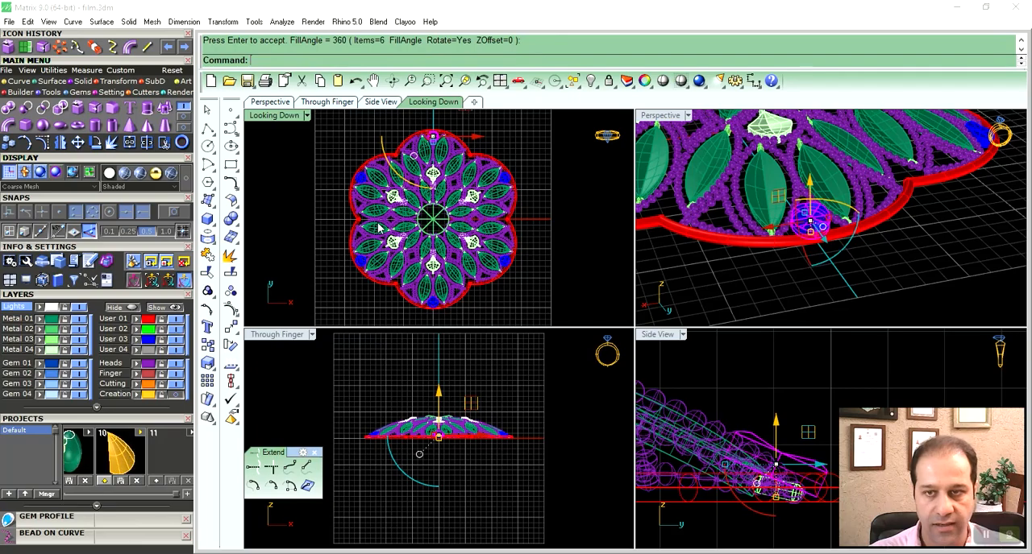
key("Escape")
- Stretch the large faceted centre disc vertically to give its facets more relief
double_click(668, 117)
scroll(663, 273, "down", 6)
right_click_drag(628, 248, 607, 312)
scroll(607, 313, "up", 8)
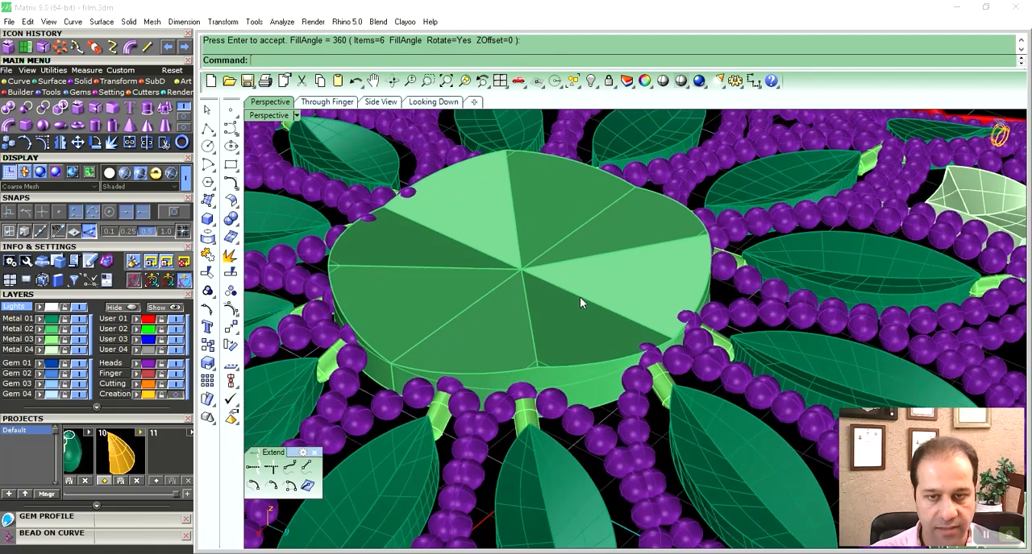
left_click(574, 317)
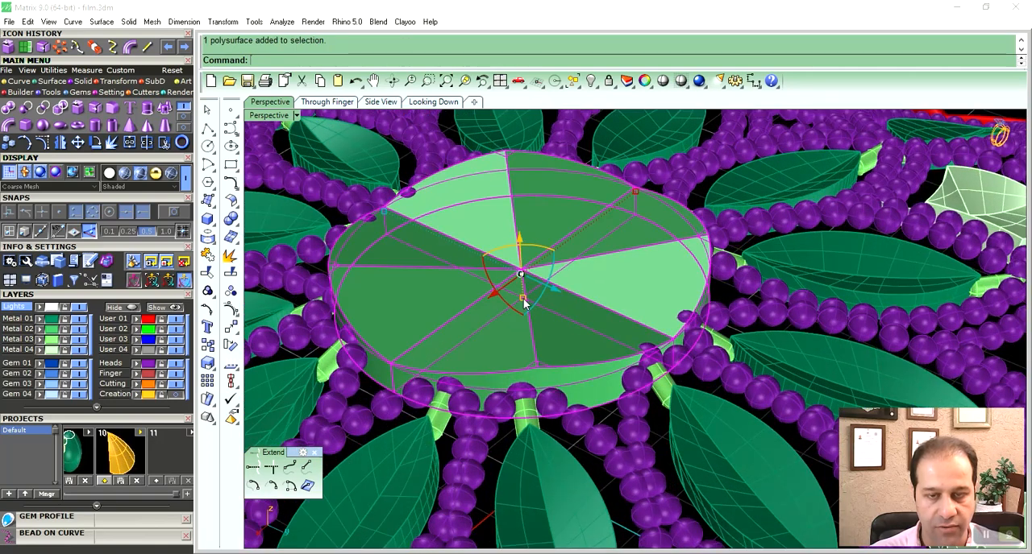
left_click_drag(524, 299, 523, 302)
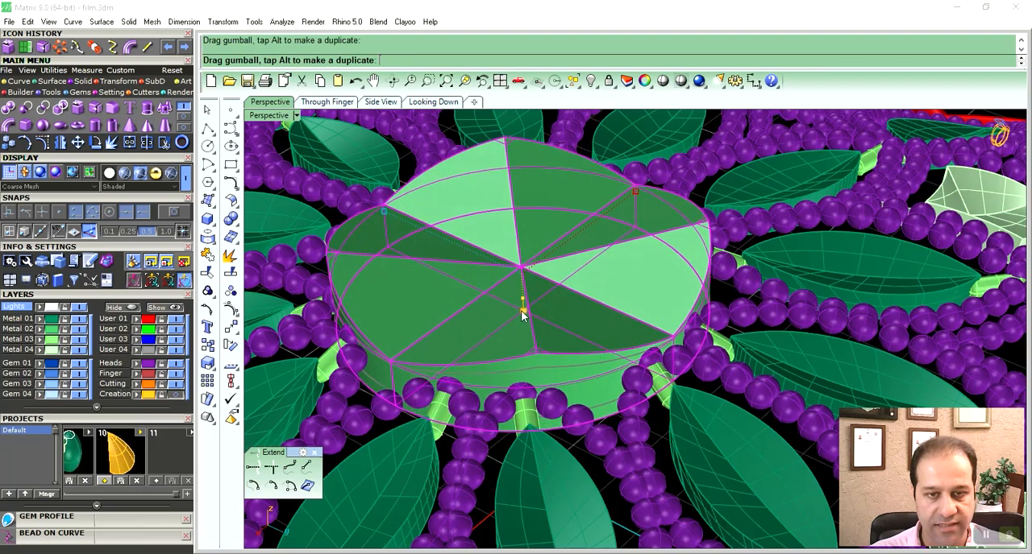
right_click_drag(572, 342, 500, 278)
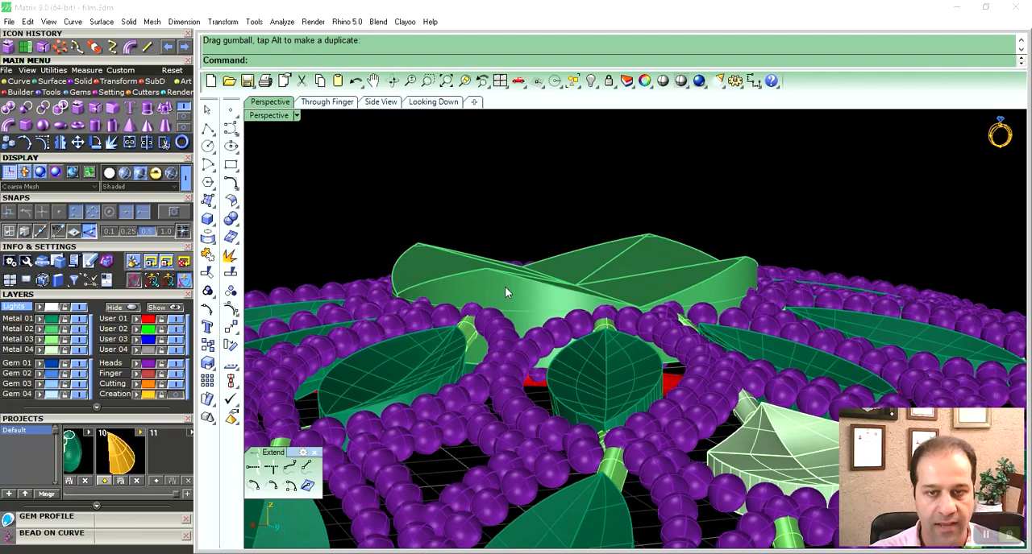
- Undo and redo the centre disc's height stretch to compare both shapes
key("ctrl+z")
left_click(505, 212)
right_click_drag(614, 282, 624, 286)
key("ctrl+y")
right_click_drag(543, 172, 581, 300)
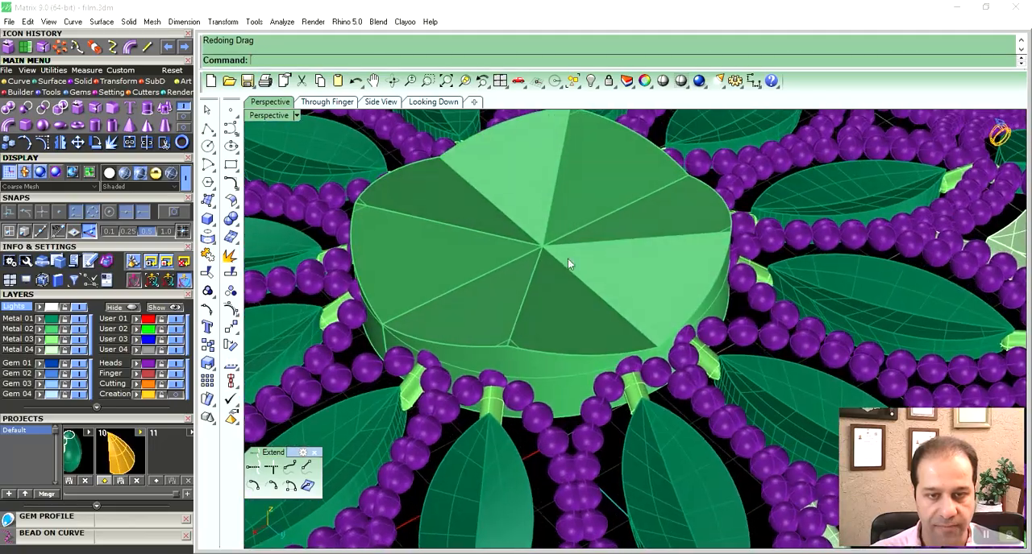
- Show the complete flower from above in rendered display and examine the finished model
scroll(580, 300, "down", 10)
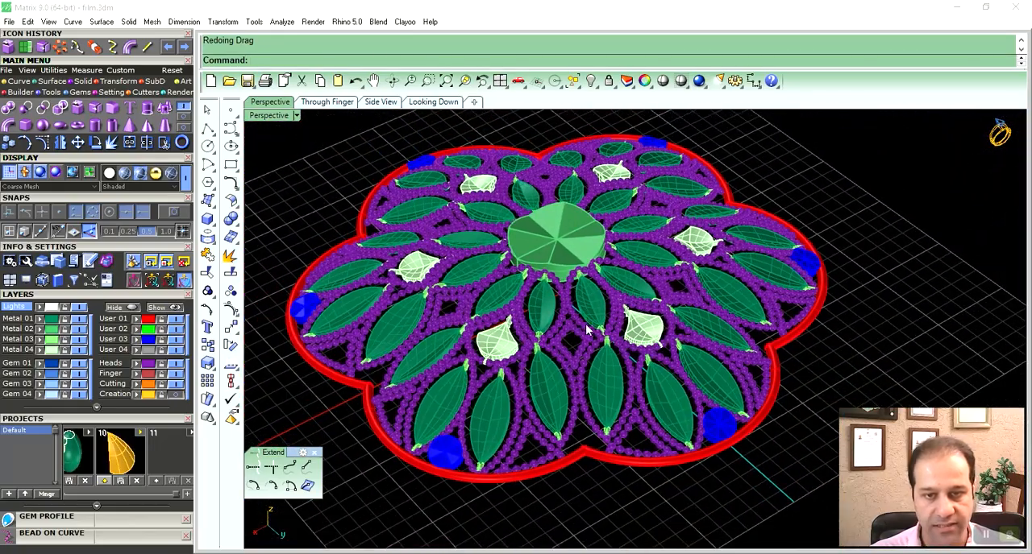
right_click_drag(588, 331, 665, 339)
scroll(575, 328, "down", 3)
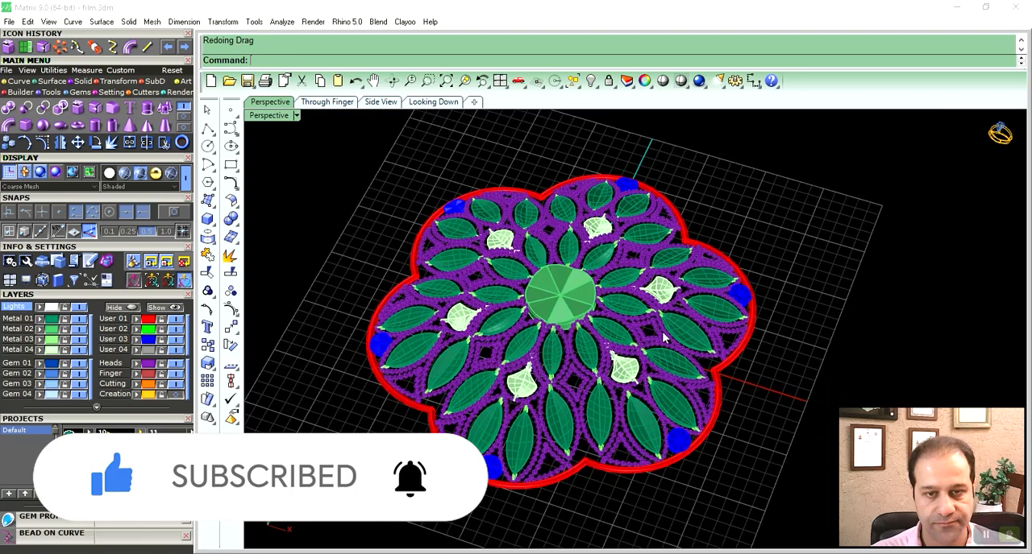
left_click(156, 173)
right_click_drag(779, 377, 790, 389)
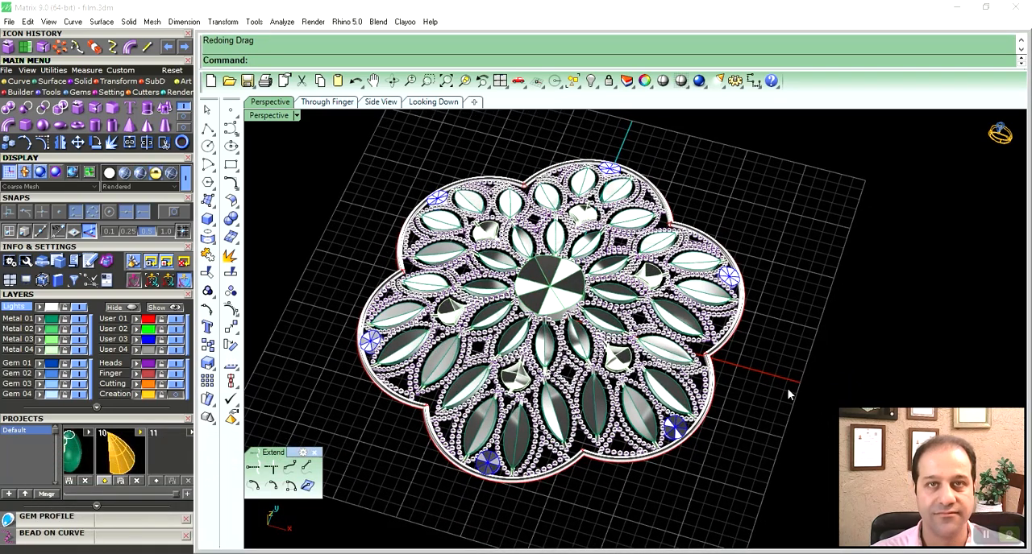